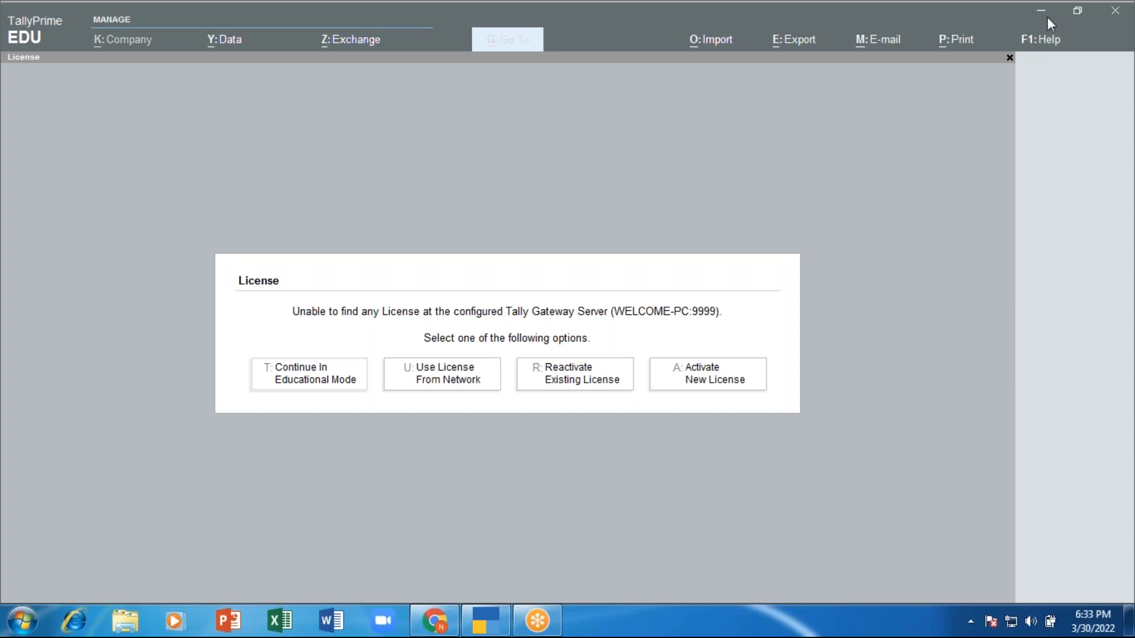
Step: Continue in educational mode and open the company MCC Batch A Pvt Ltd
click(504, 148)
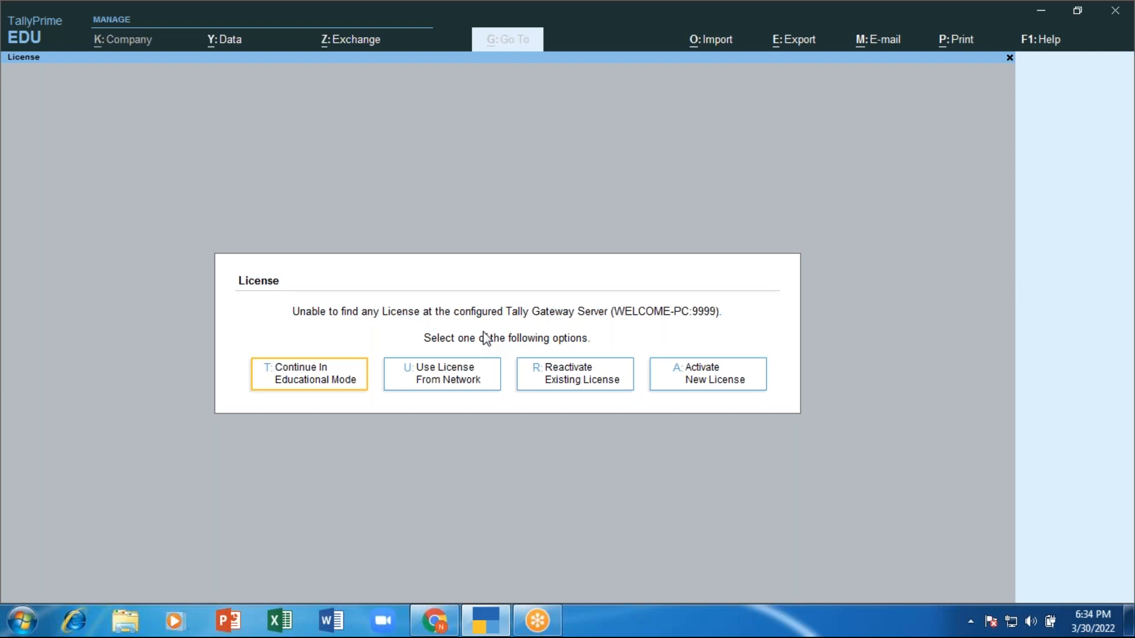
key(Return)
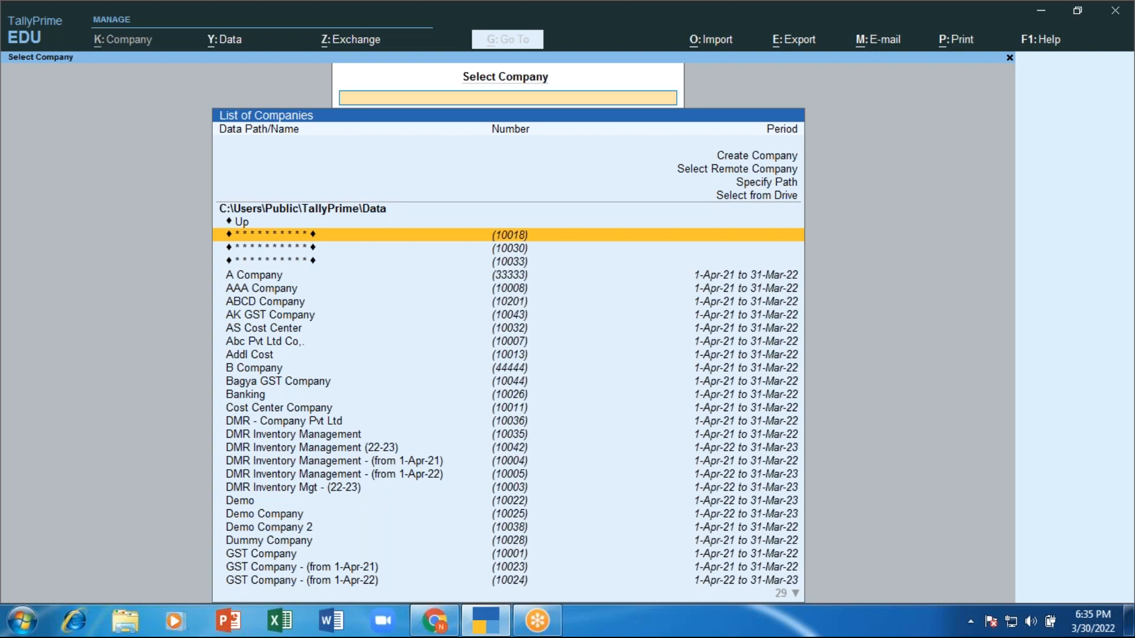
text(mcc)
key(Down)
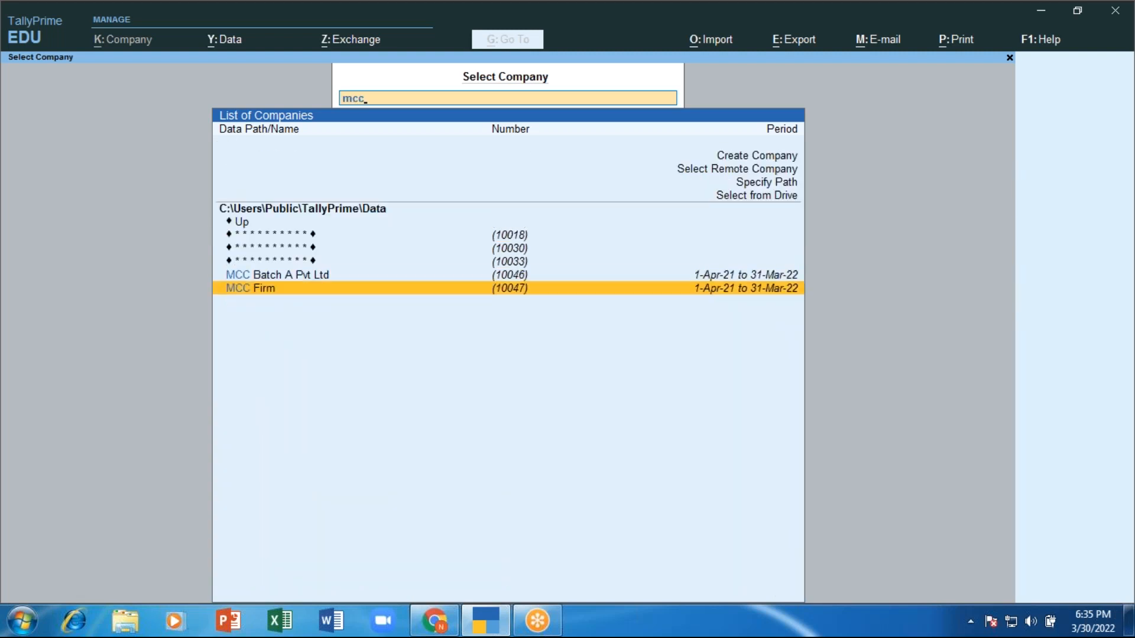
key(Up)
key(Return)
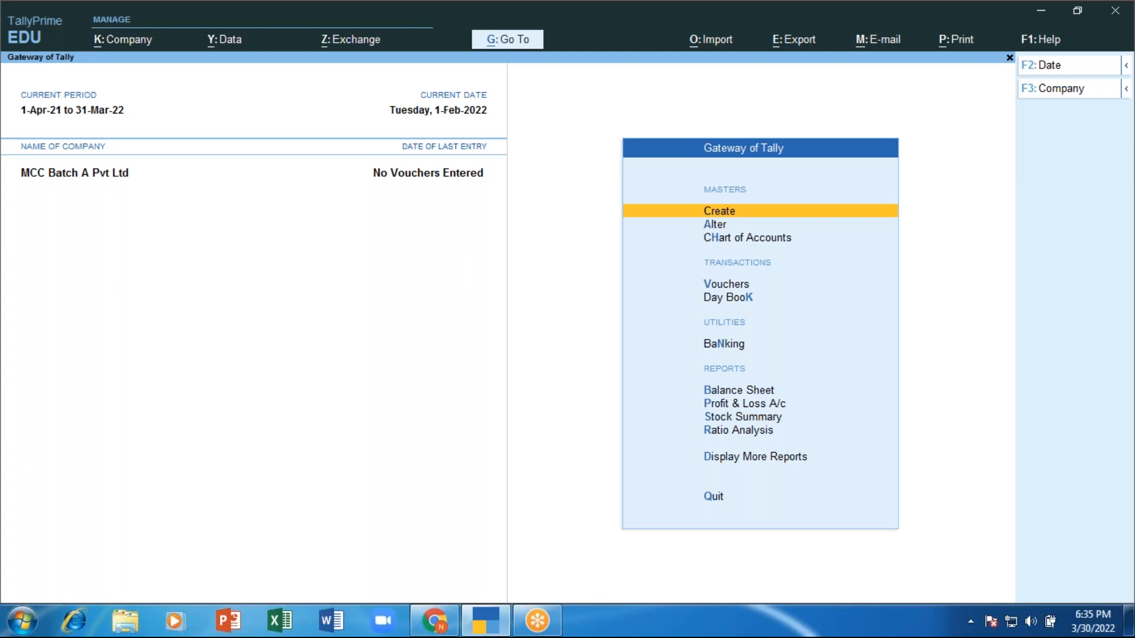
key(Down)
key(Down)
key(Up)
key(Up)
key(Down)
key(Down)
key(Down)
key(Down)
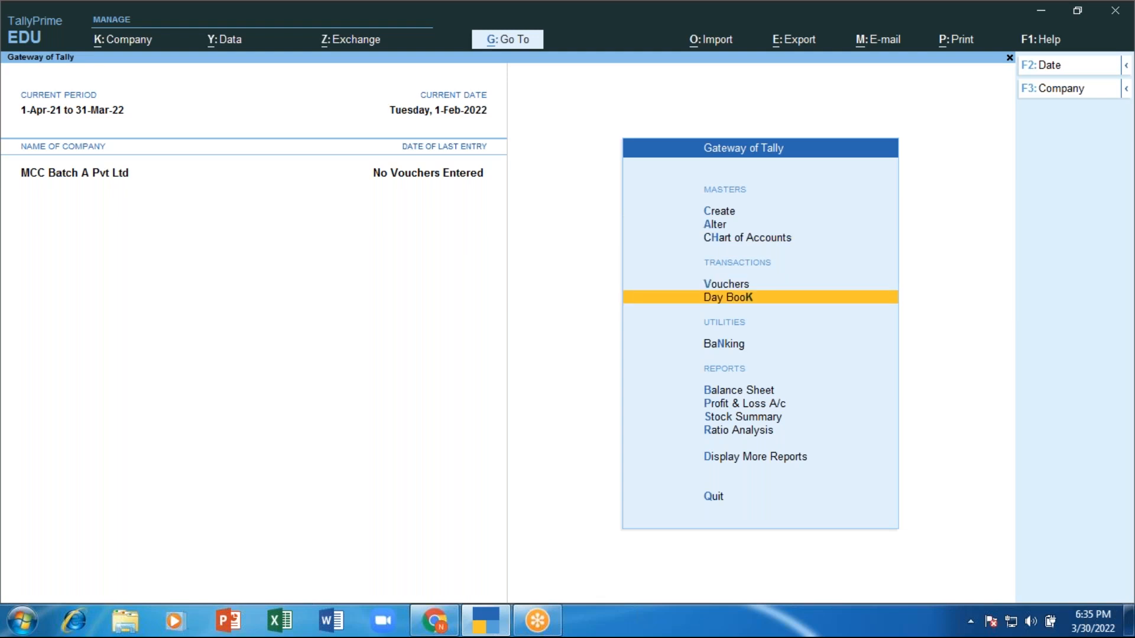
key(Up)
key(Down)
key(Down)
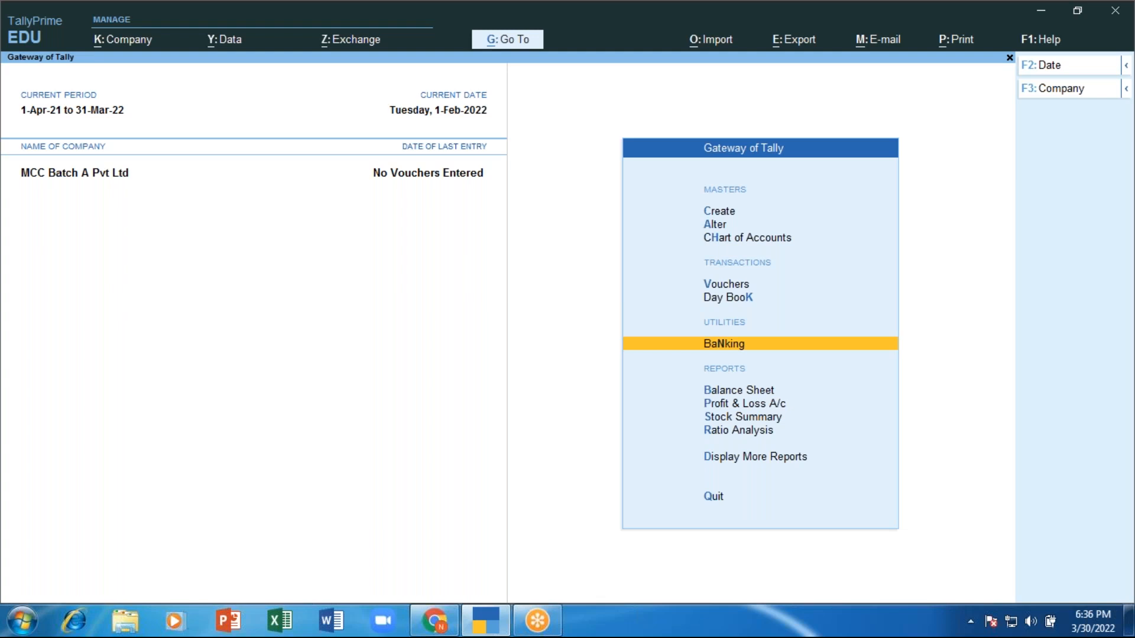
Step: Display the list of groups in the company's Chart of Accounts
key(Up)
key(Up)
key(Up)
key(Up)
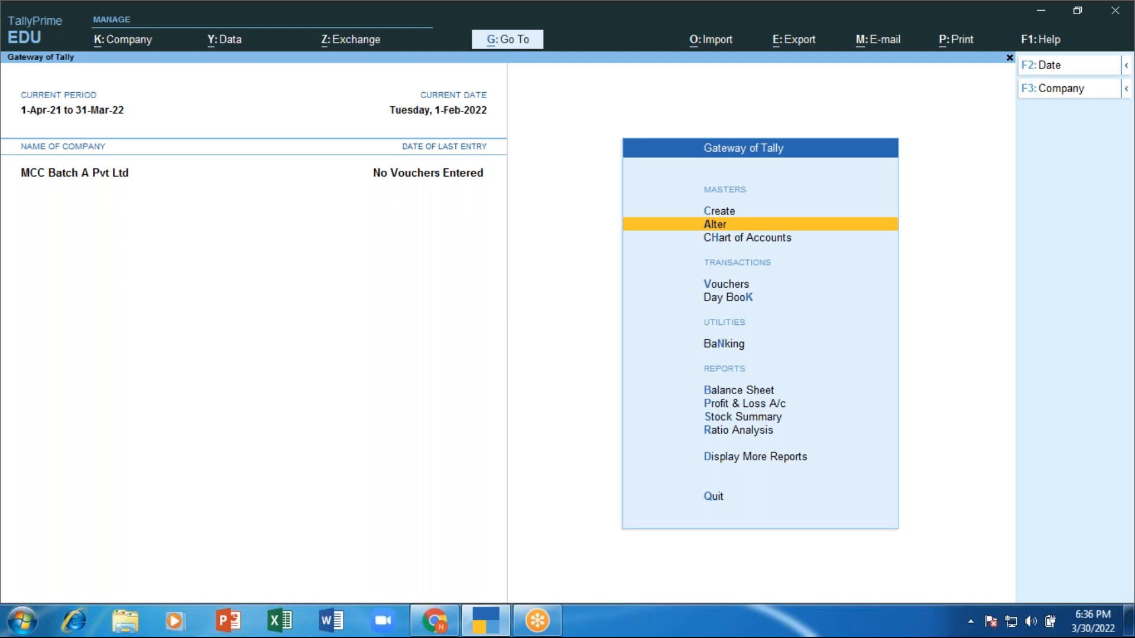
key(Down)
key(Return)
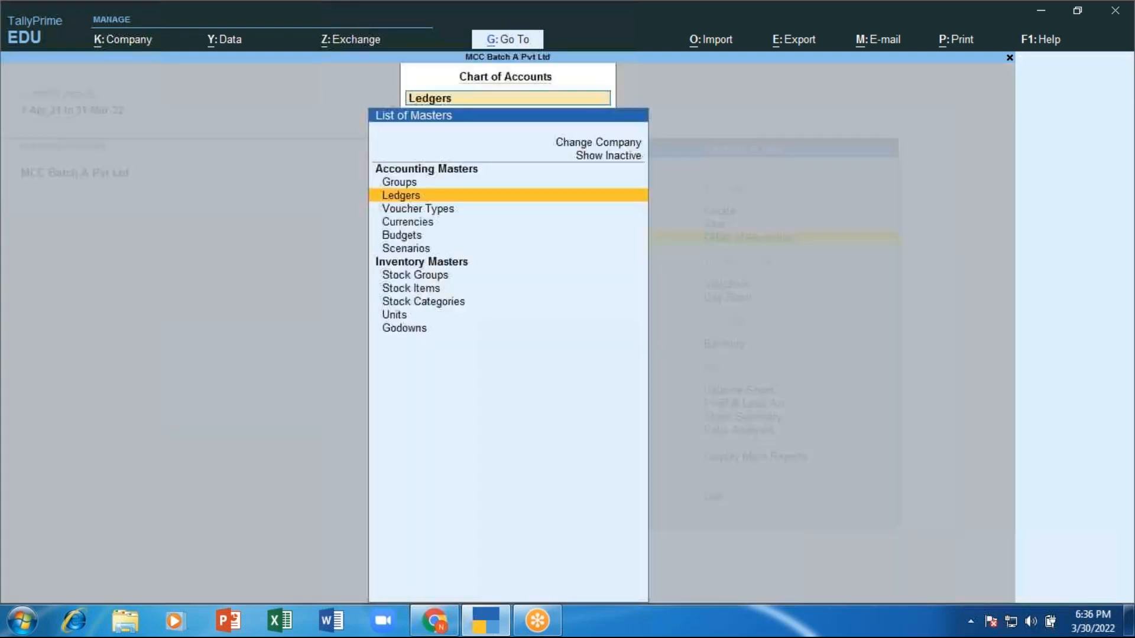
key(Up)
key(Return)
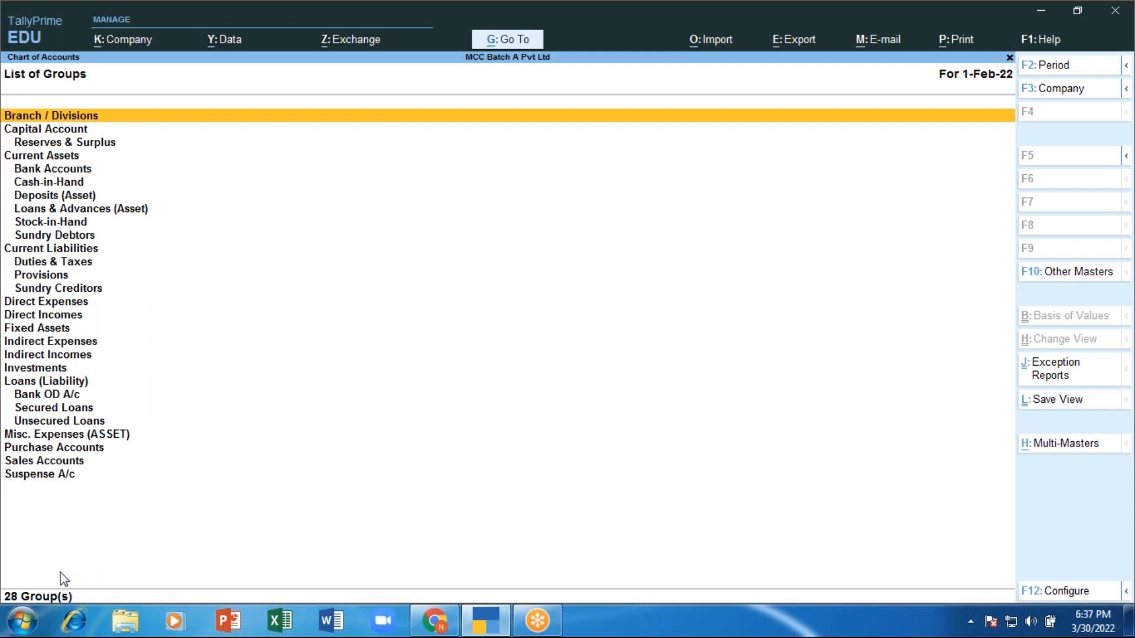
Step: Leave the Chart of Accounts and open the list of groups for master alteration
key(Escape)
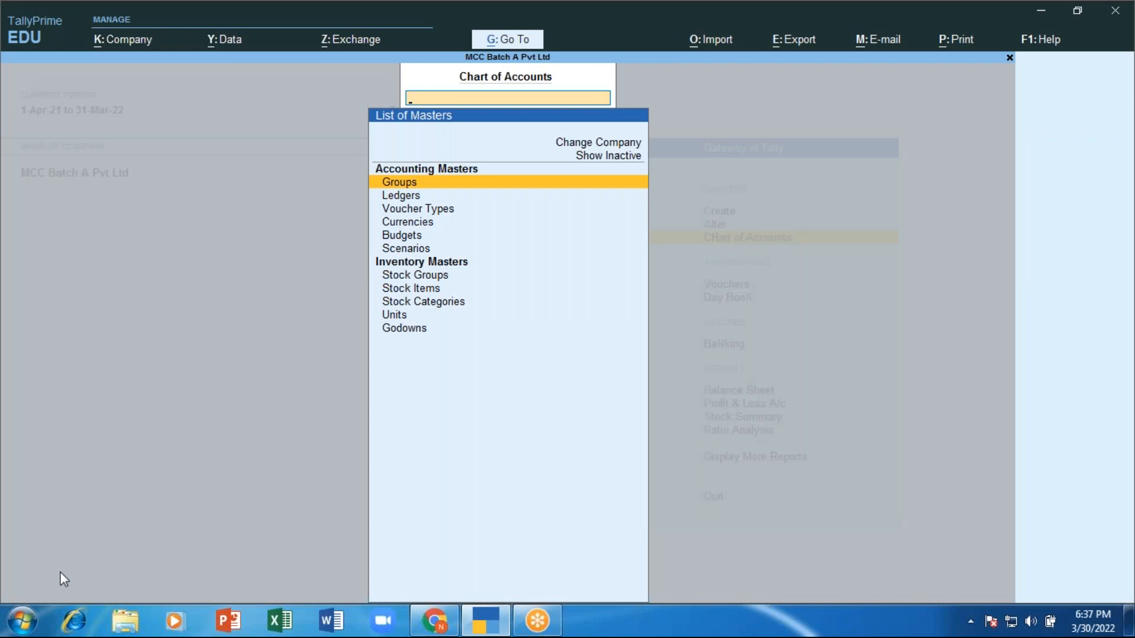
key(Escape)
key(Up)
key(Return)
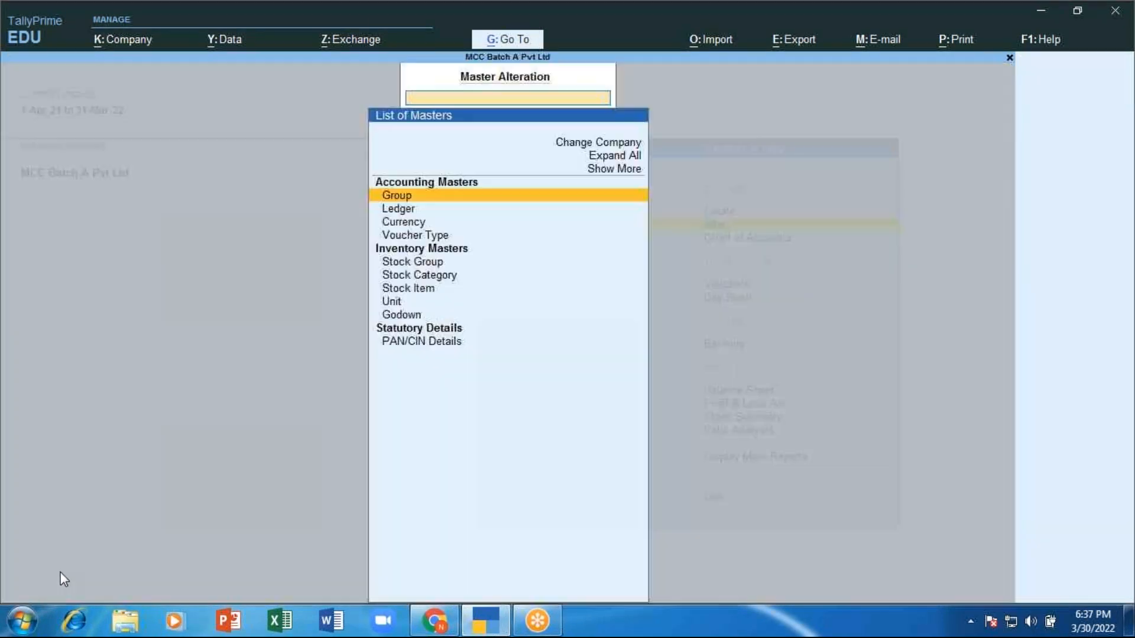
key(Return)
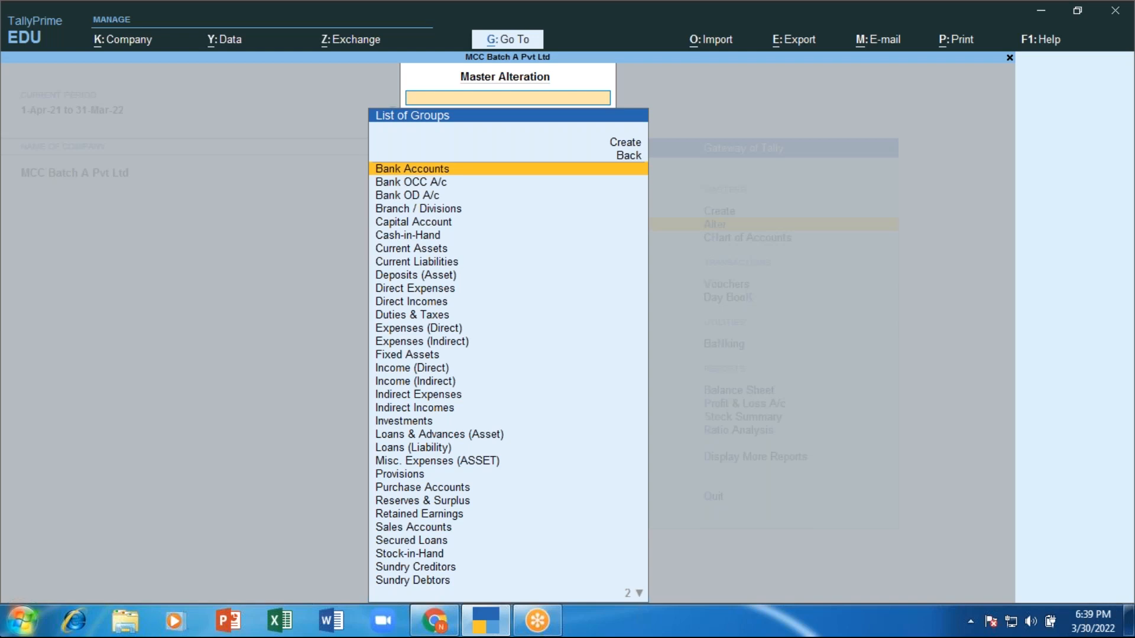
Step: Examine the bank-related groups in the list: Bank Accounts, Bank OCC A/c and Bank OD A/c
key(Down)
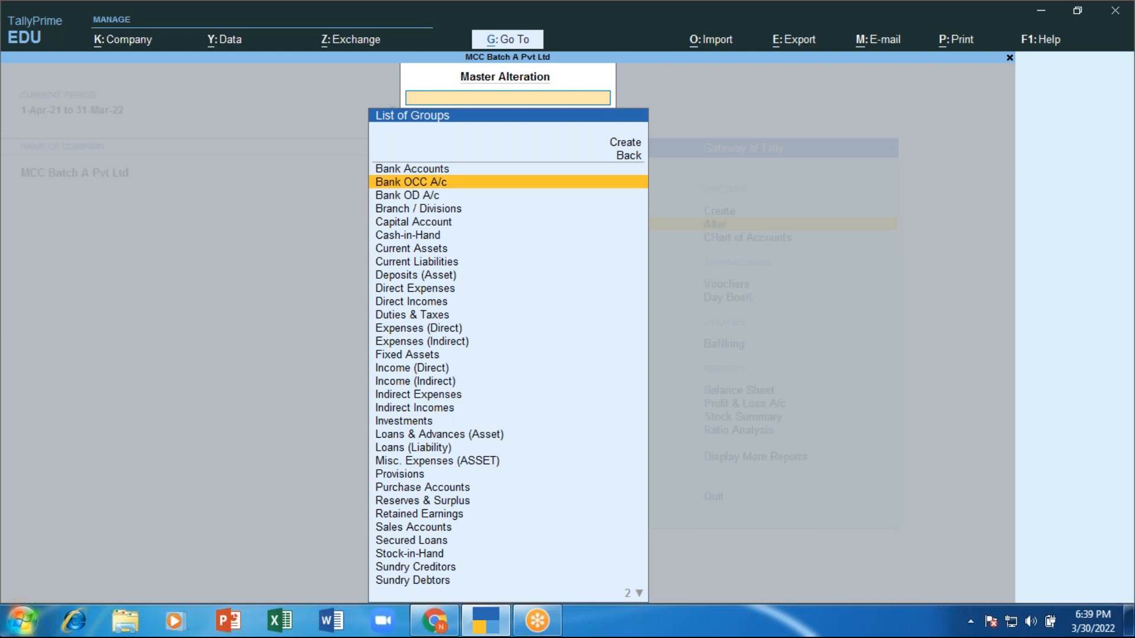
key(Up)
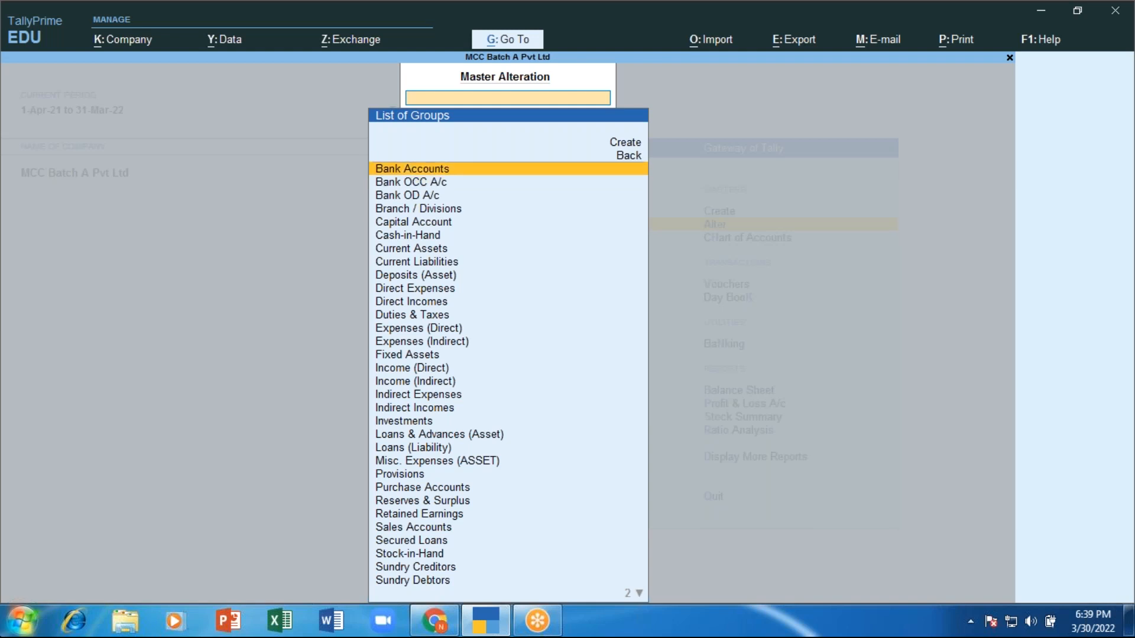
key(Down)
key(Down)
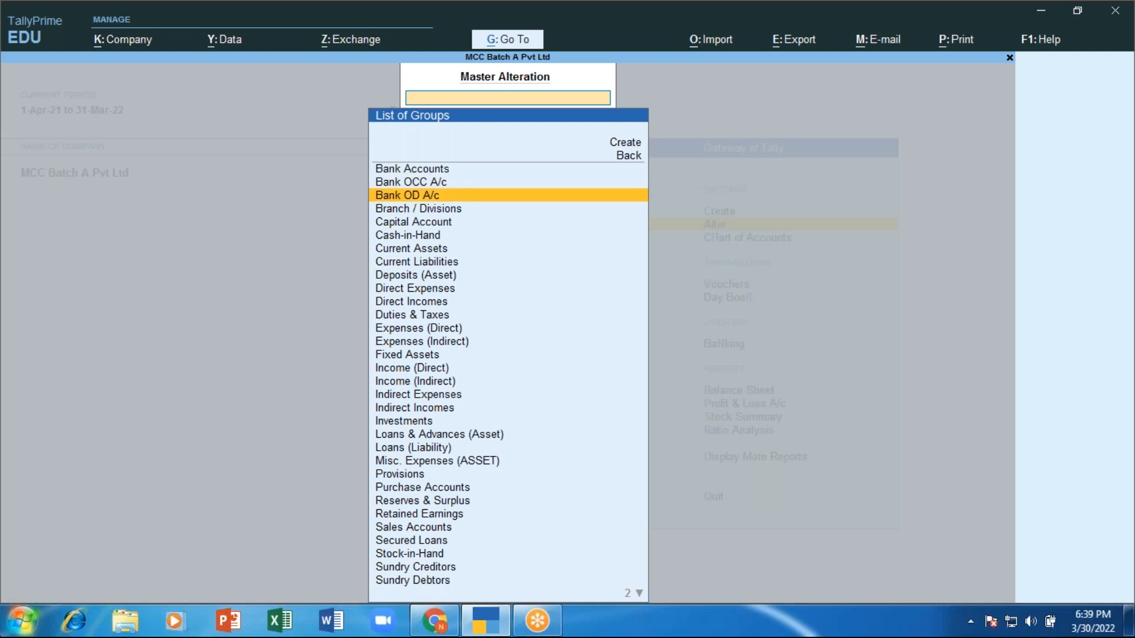
key(Up)
key(Down)
key(Up)
key(Down)
key(Up)
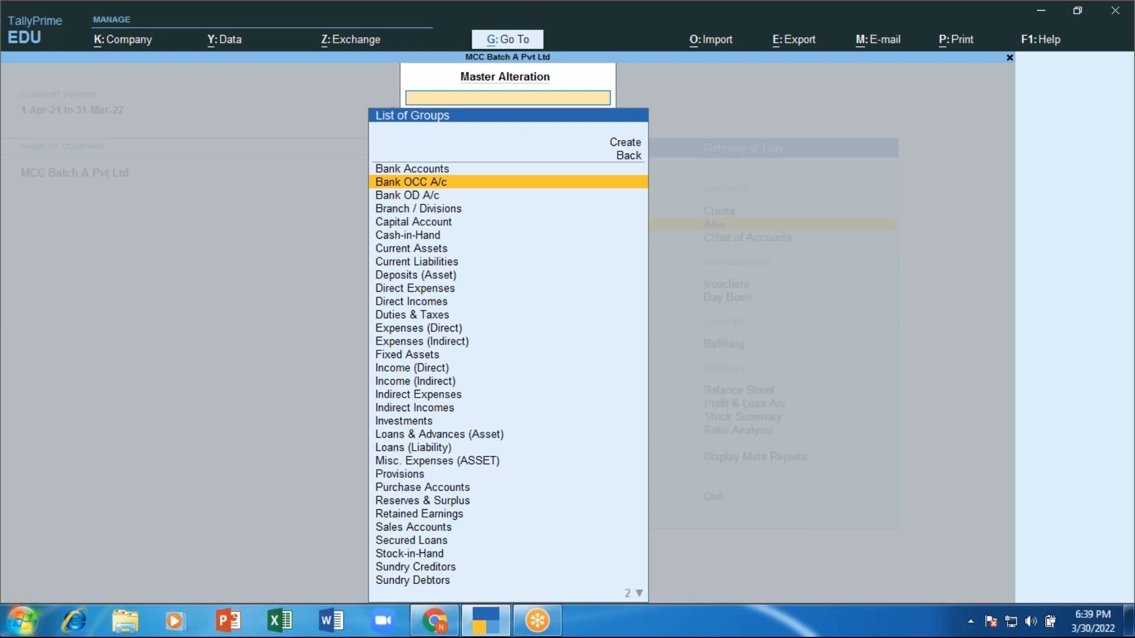
key(Down)
key(Up)
key(Down)
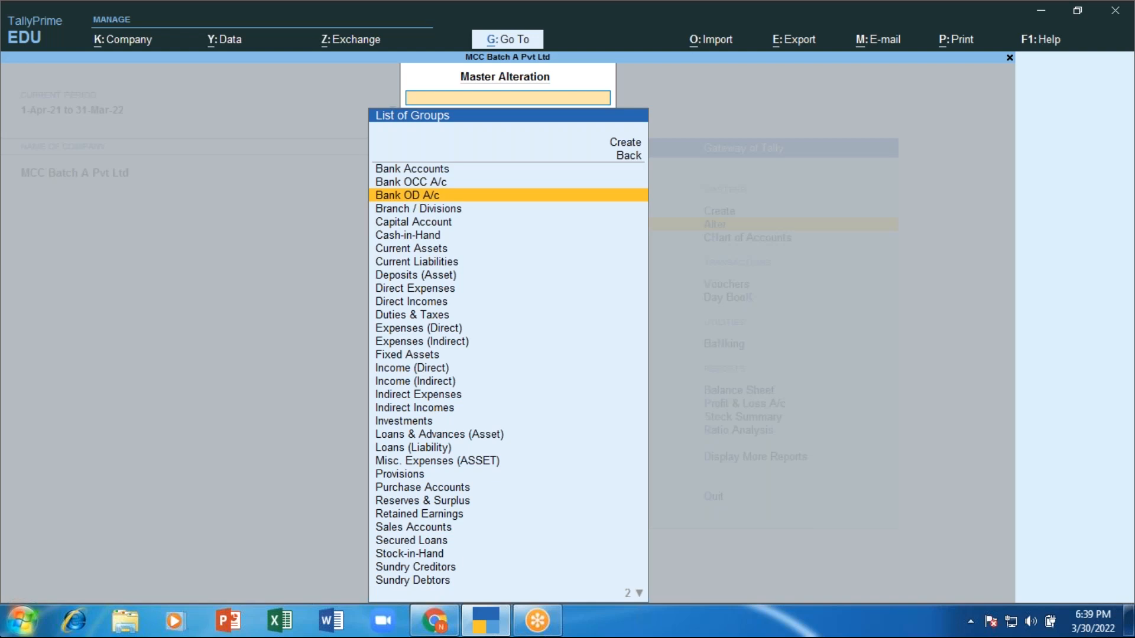
key(Up)
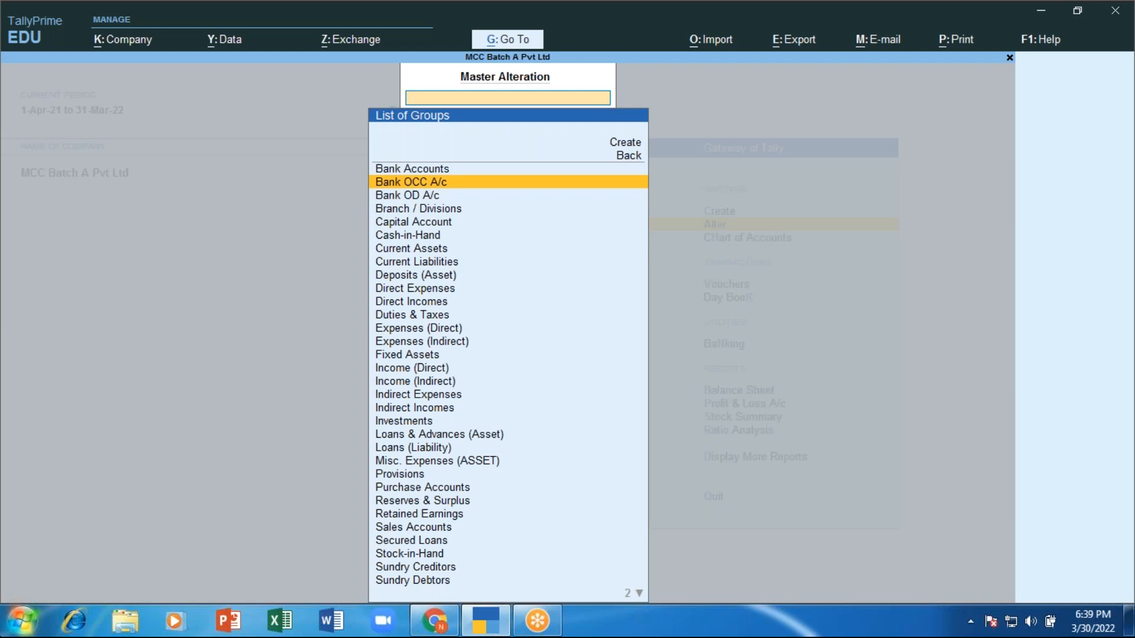
key(Down)
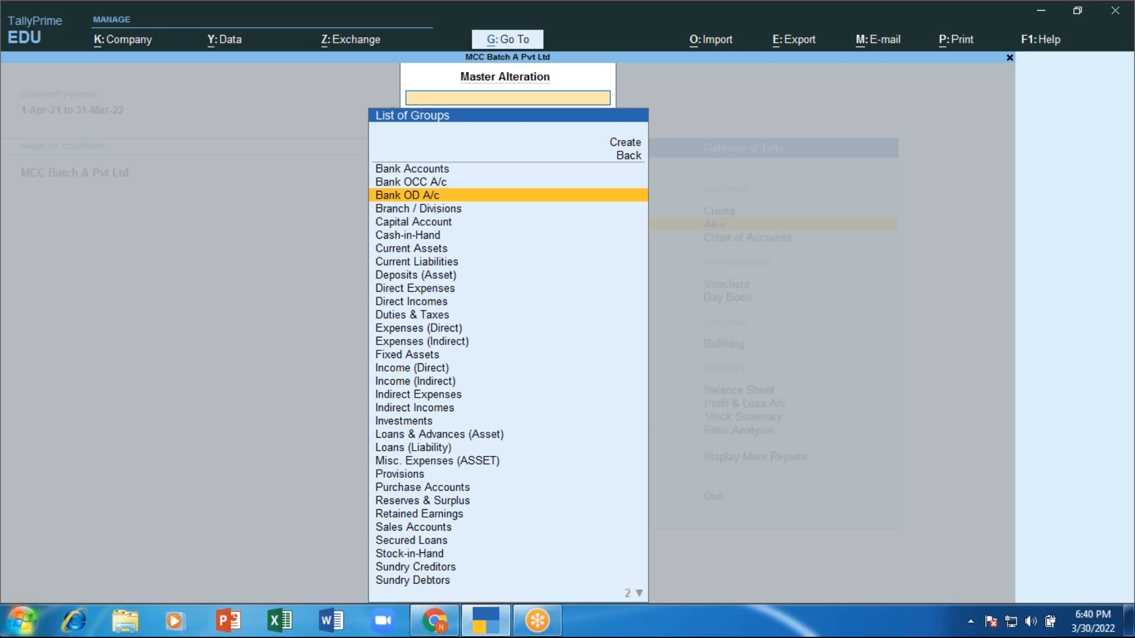
key(Up)
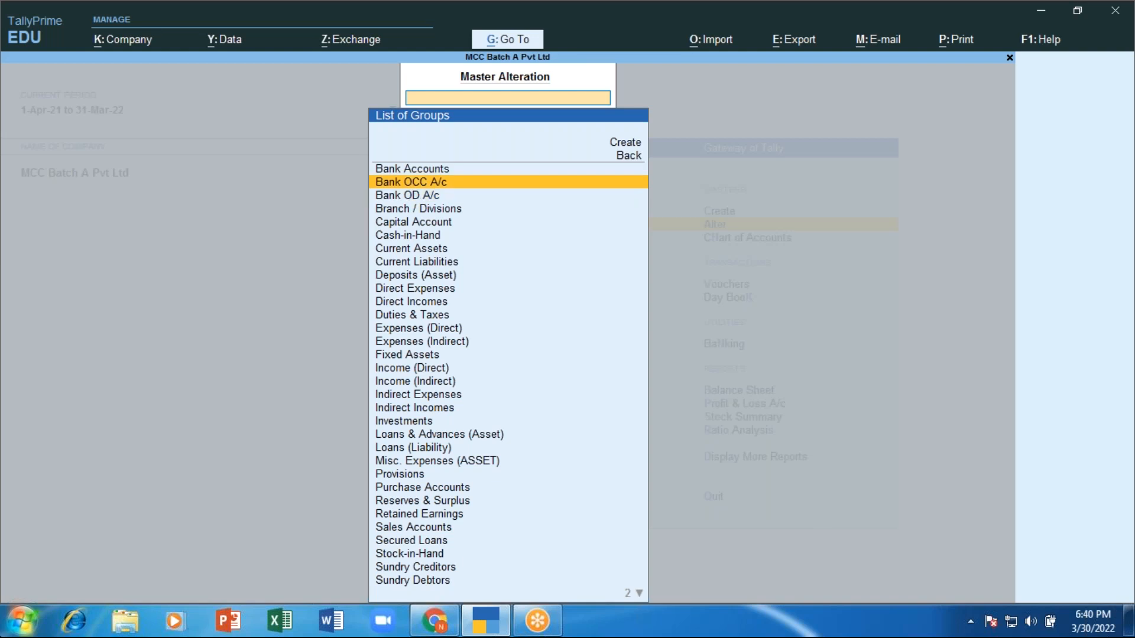
key(Down)
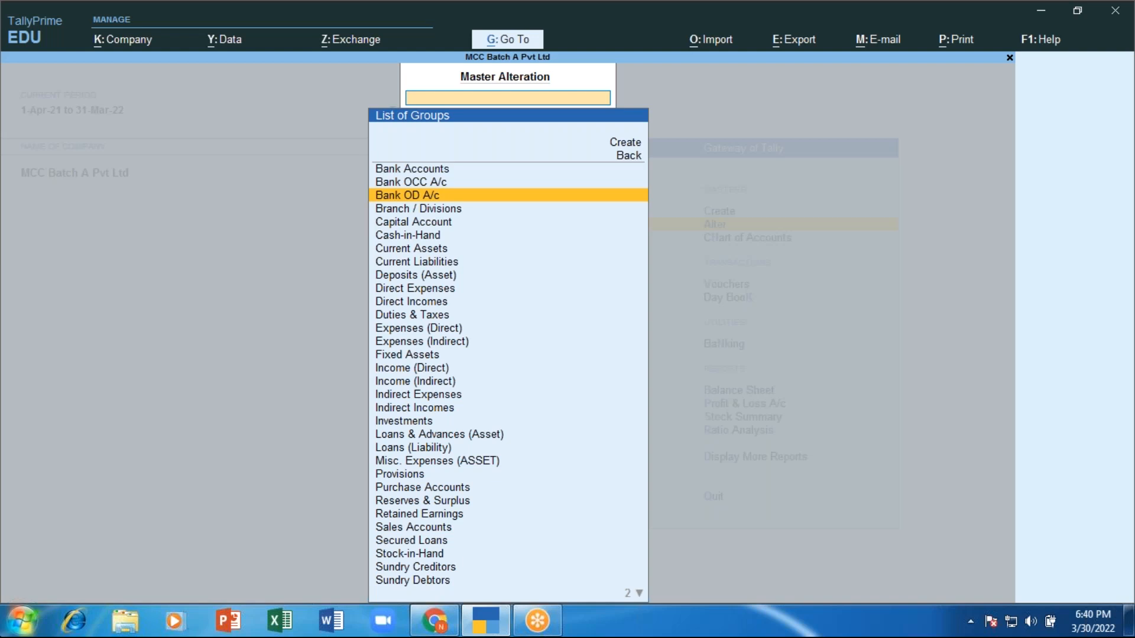
Step: Review the groups from Branch / Divisions to Current Assets, going over the list again from Bank Accounts
key(Down)
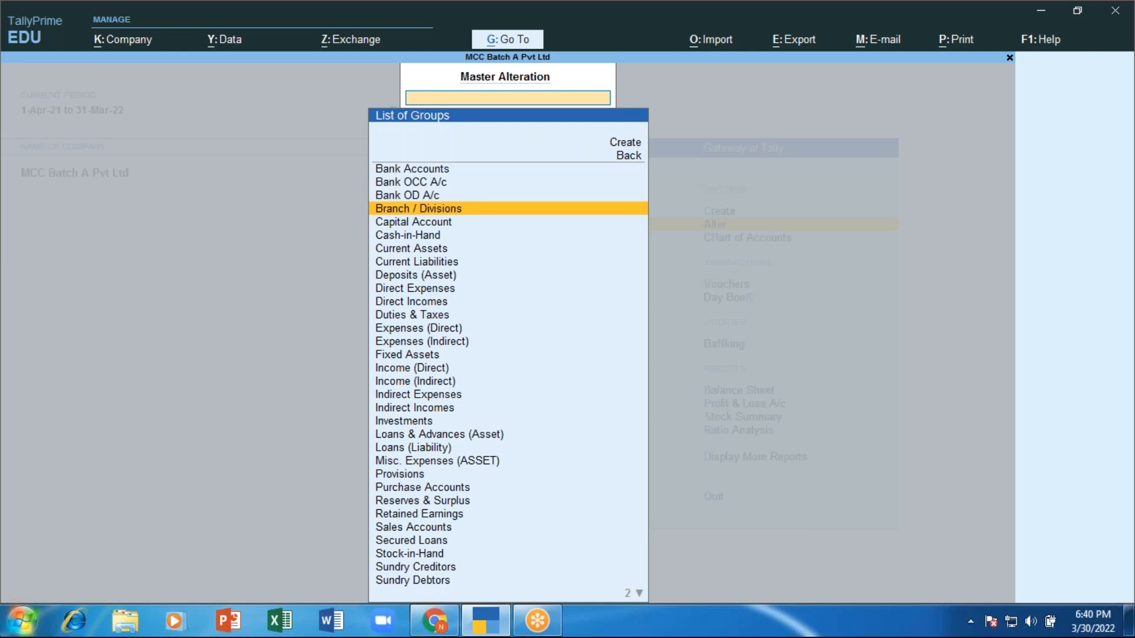
key(Down)
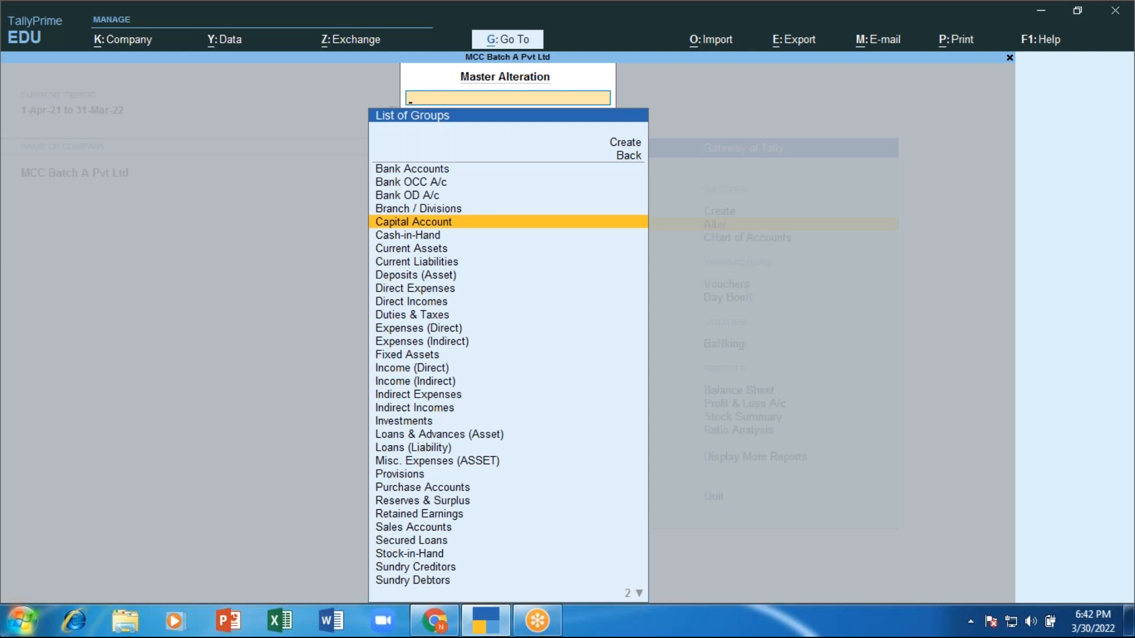
key(Down)
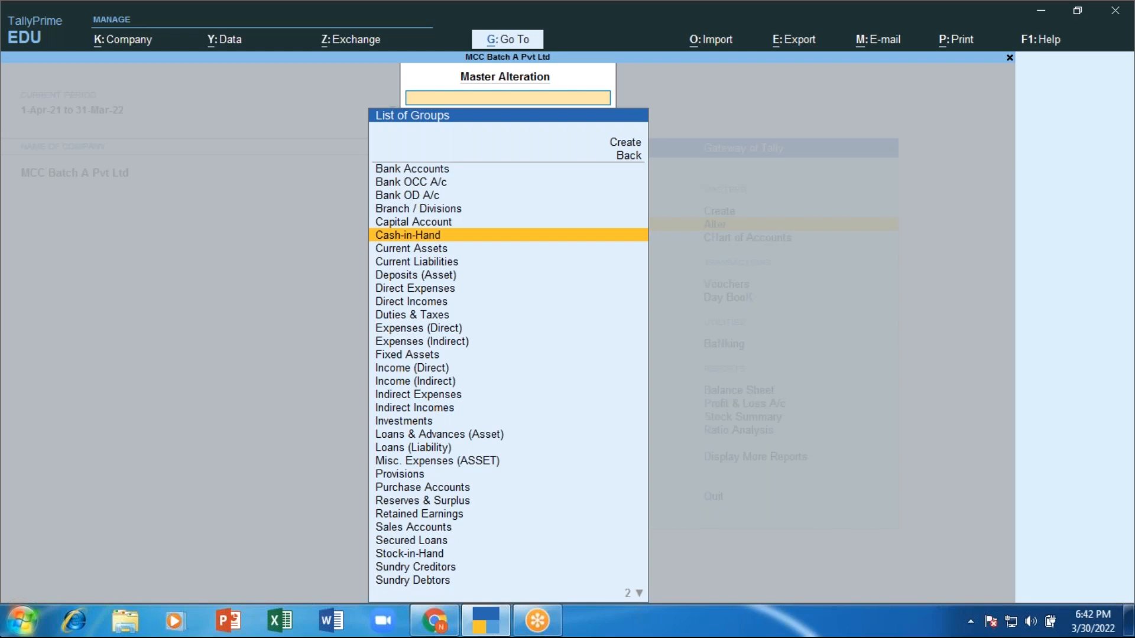
key(Down)
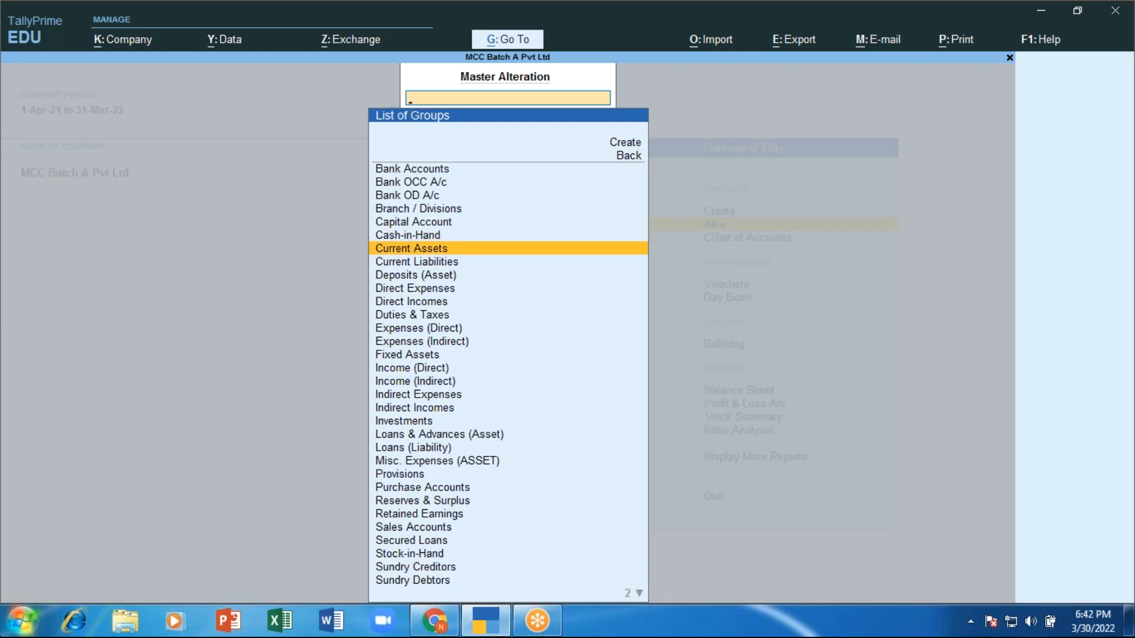
key(Up)
key(Up)
key(Up)
key(Up)
key(Up)
key(Up)
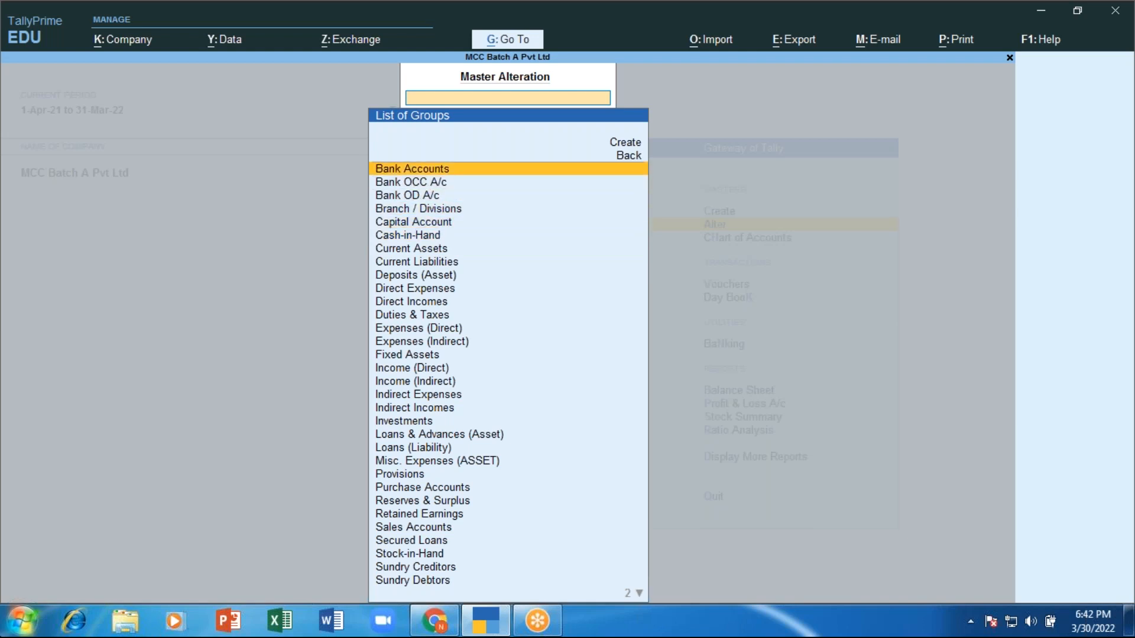
key(Down)
key(Down)
key(Down)
key(Down)
key(Down)
key(Down)
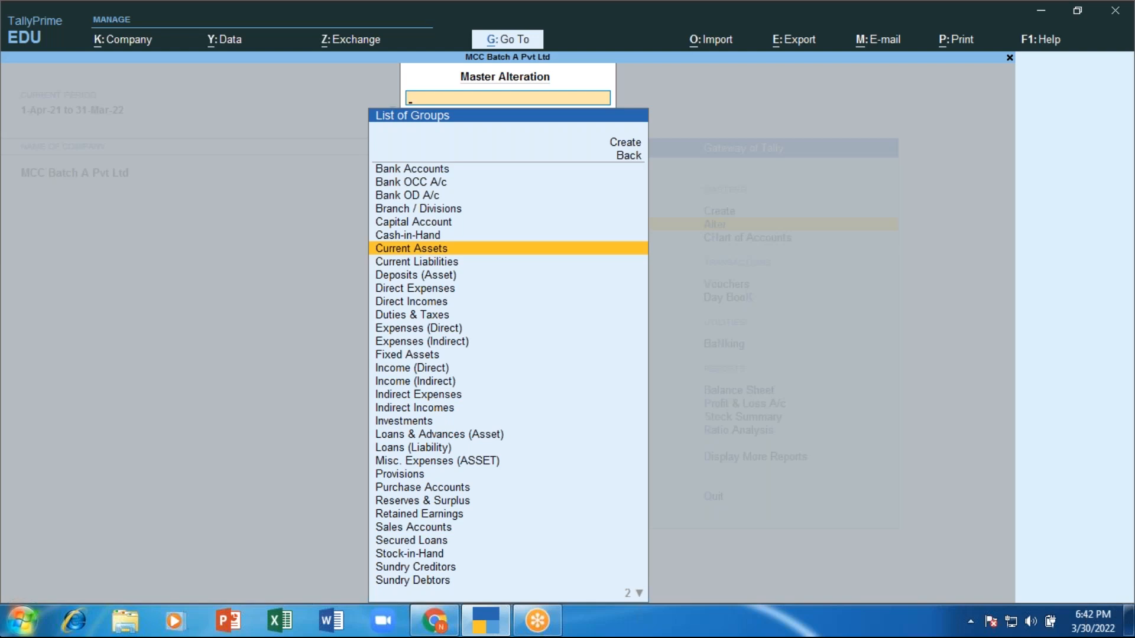
Step: Examine the Current Liabilities group, look back at Capital Account, and continue to Deposits (Asset)
key(Down)
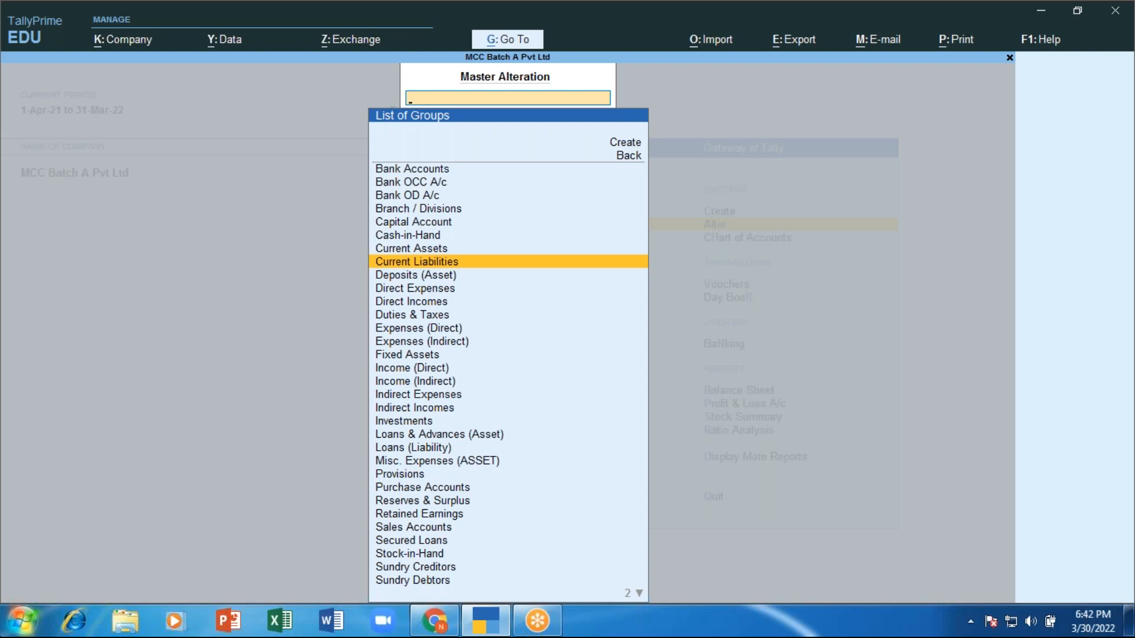
key(Up)
key(Up)
key(Up)
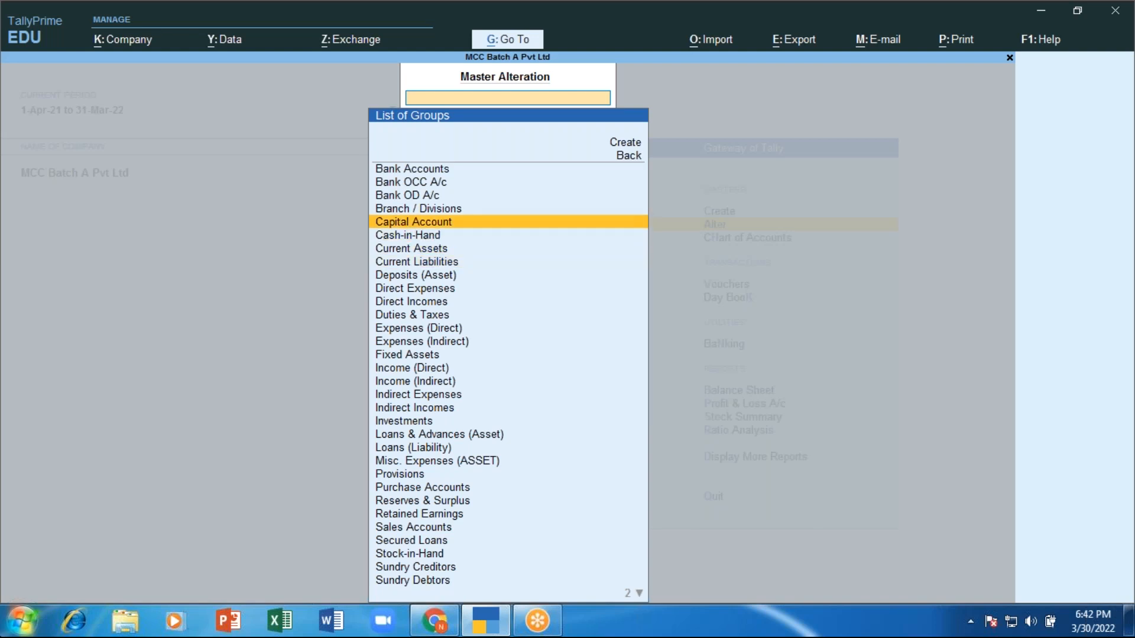
key(Down)
key(Down)
key(Down)
key(Down)
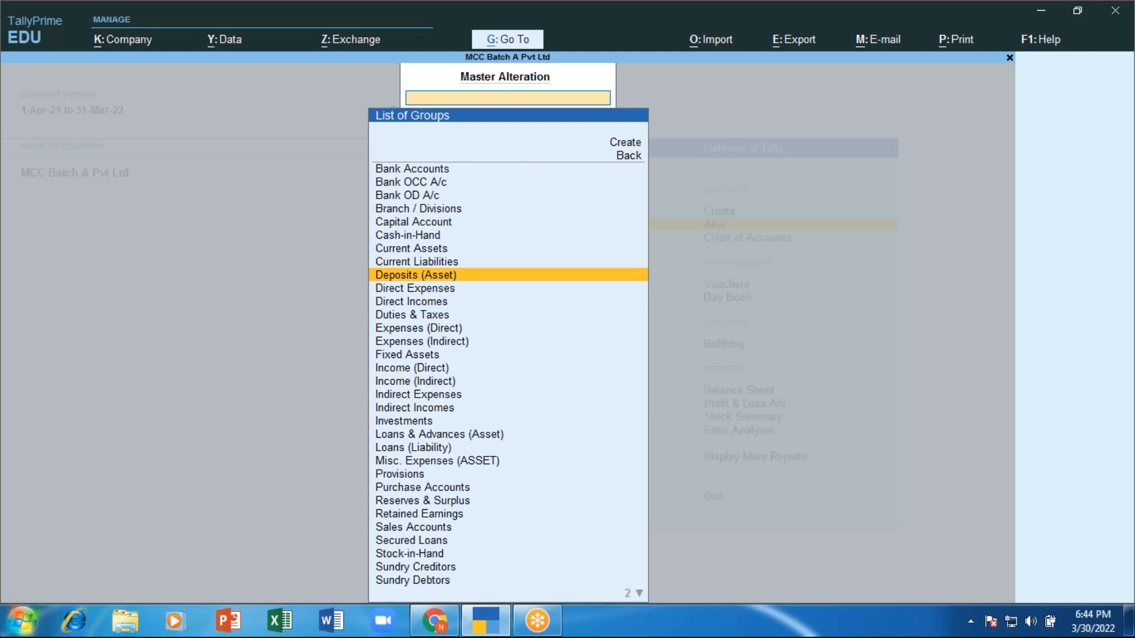
Step: Compare the Direct Expenses and Direct Incomes groups in the list of groups
key(Down)
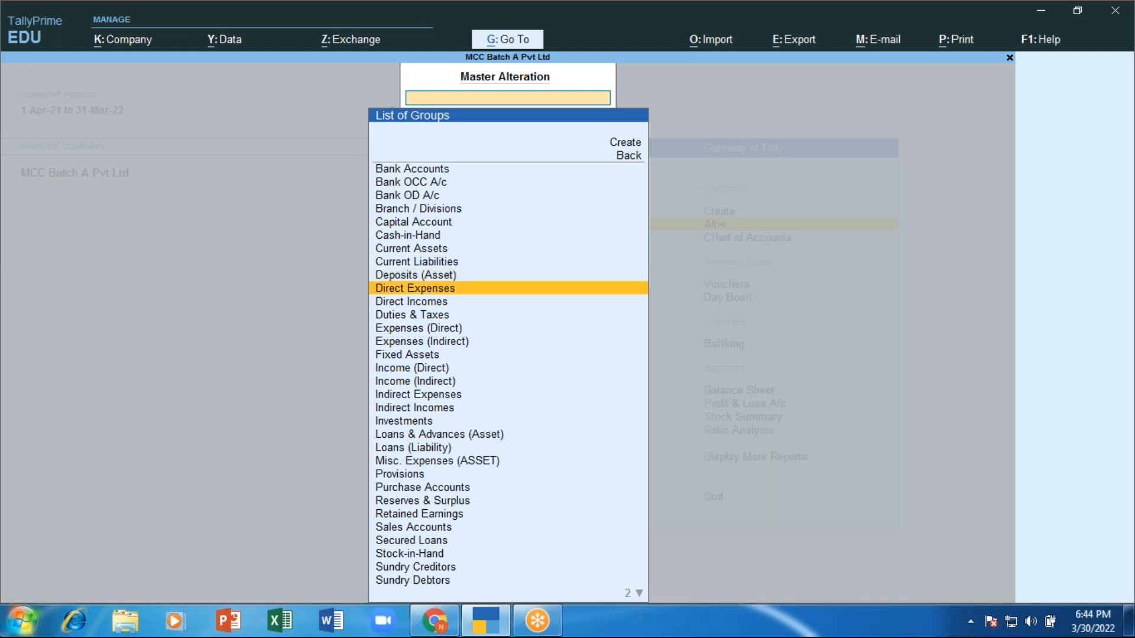
key(Down)
key(Up)
key(Down)
key(Up)
key(Down)
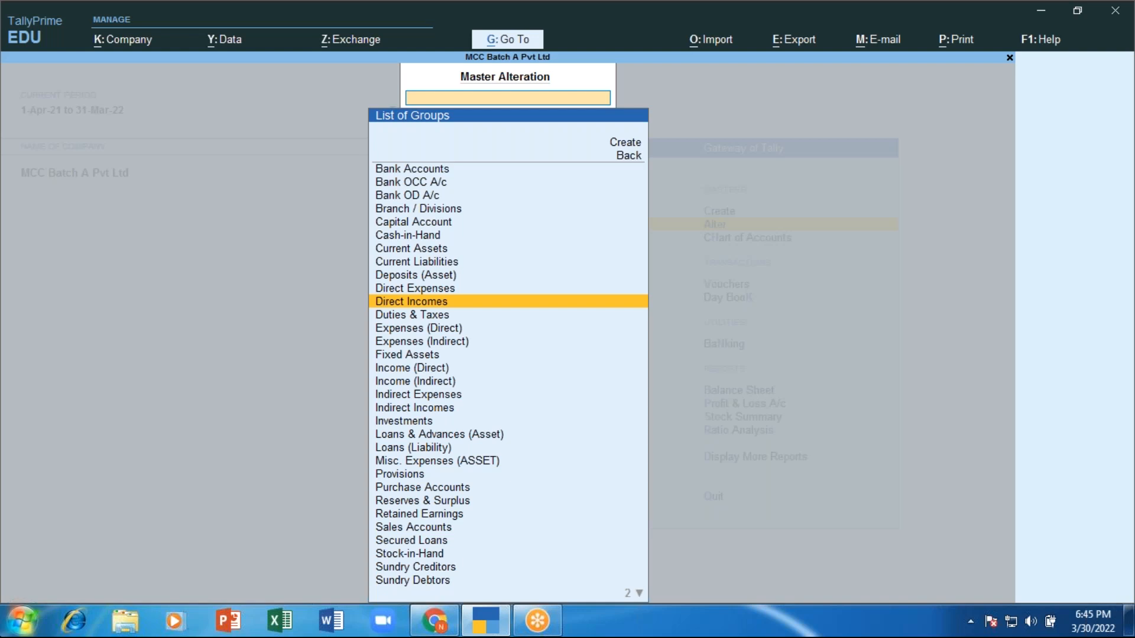
key(Up)
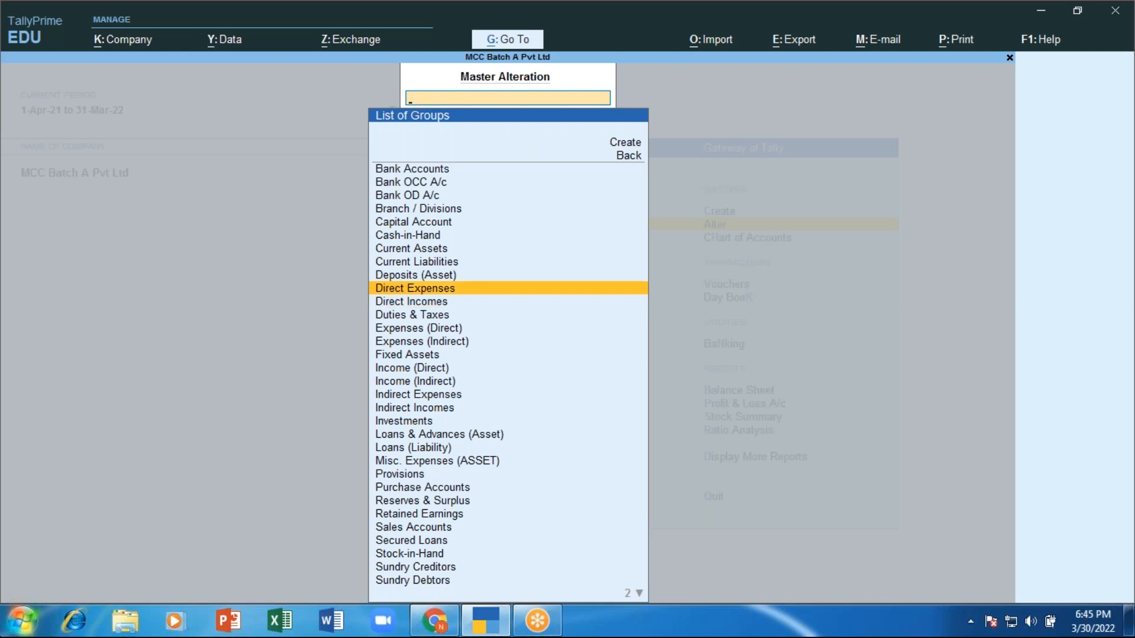
key(Down)
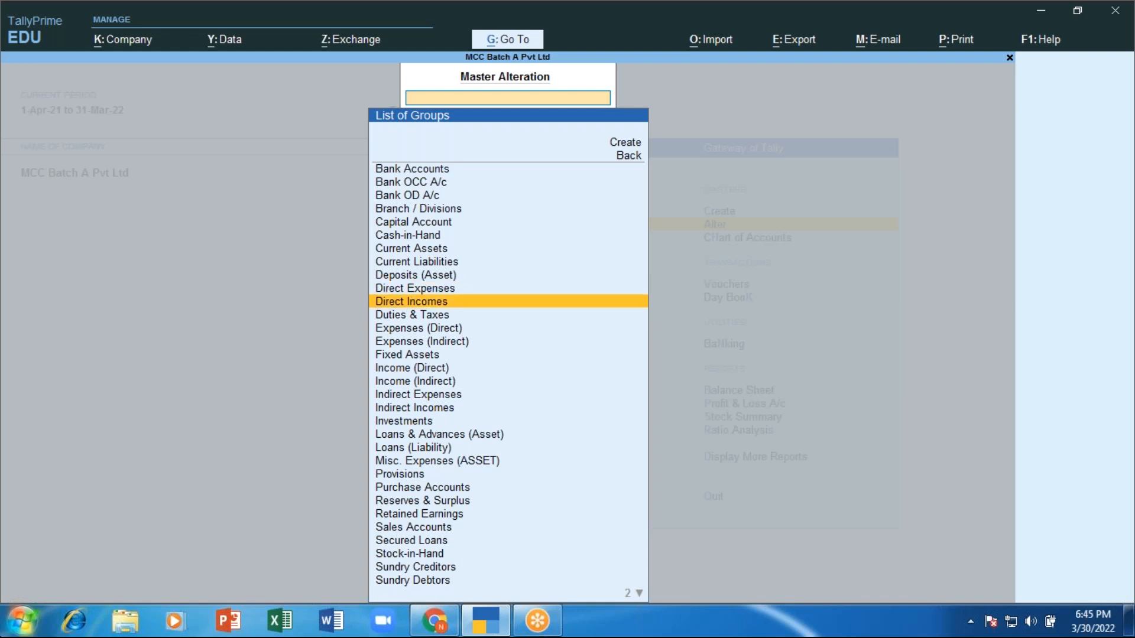
key(Down)
key(Up)
key(Up)
key(Down)
key(Up)
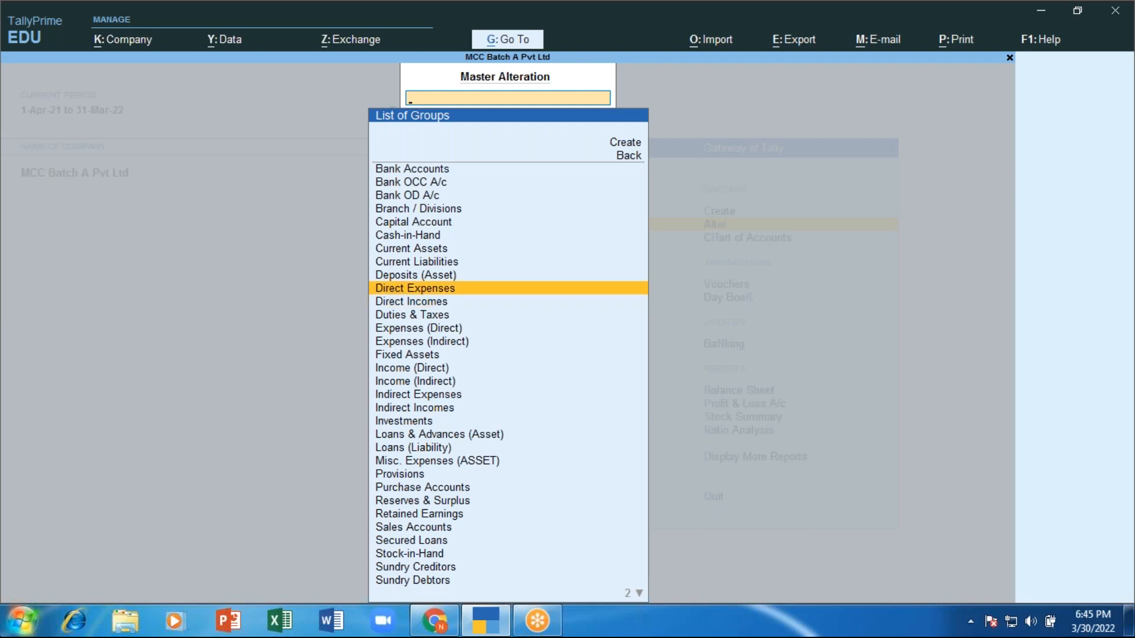
Step: Look through the expense and income groups in the list, from Direct Expenses down to Indirect Incomes
key(Down)
key(Down)
key(Down)
key(Down)
key(Down)
key(Down)
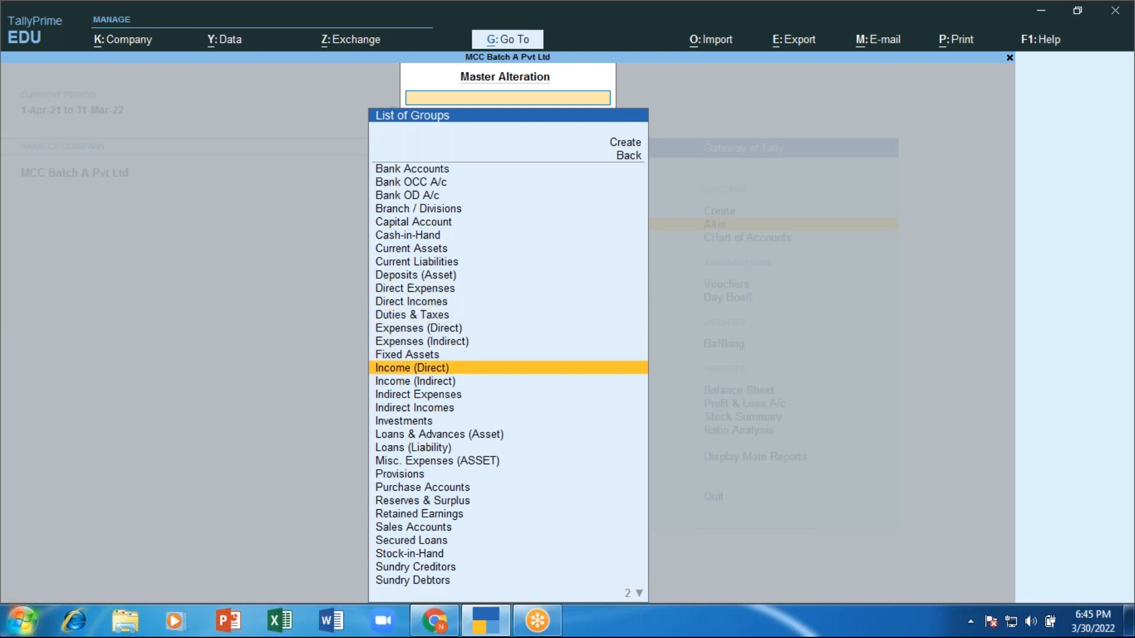
key(Down)
key(Down)
key(Down)
Step: Return from Indirect Incomes to Direct Expenses and examine the Direct Incomes group
key(Up)
key(Up)
key(Up)
key(Up)
key(Up)
key(Up)
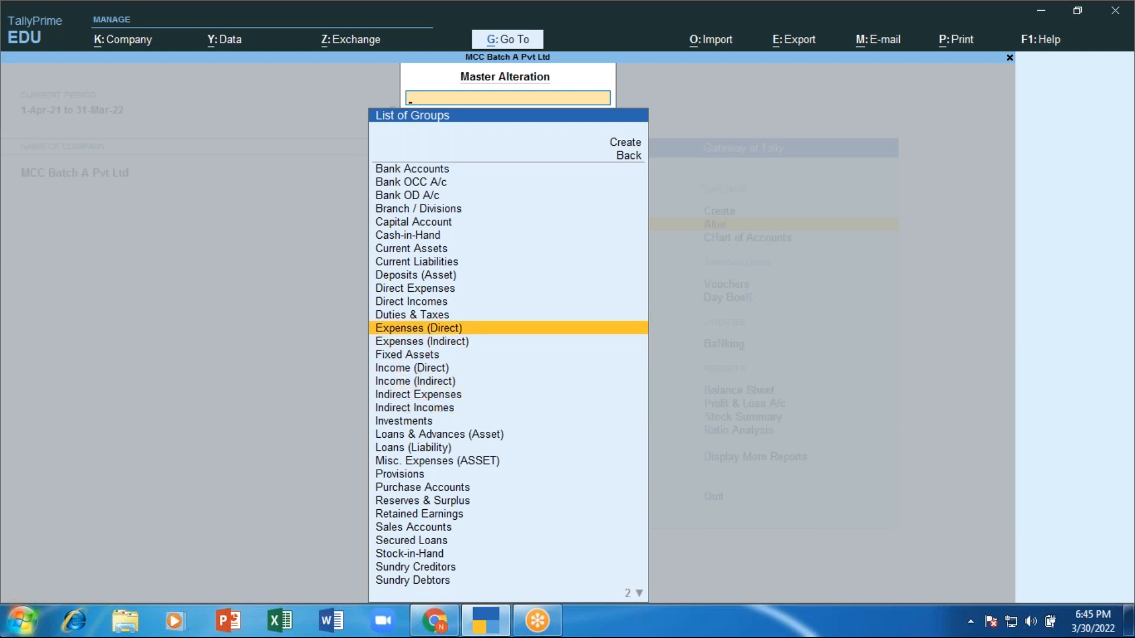
key(Up)
key(Up)
key(Up)
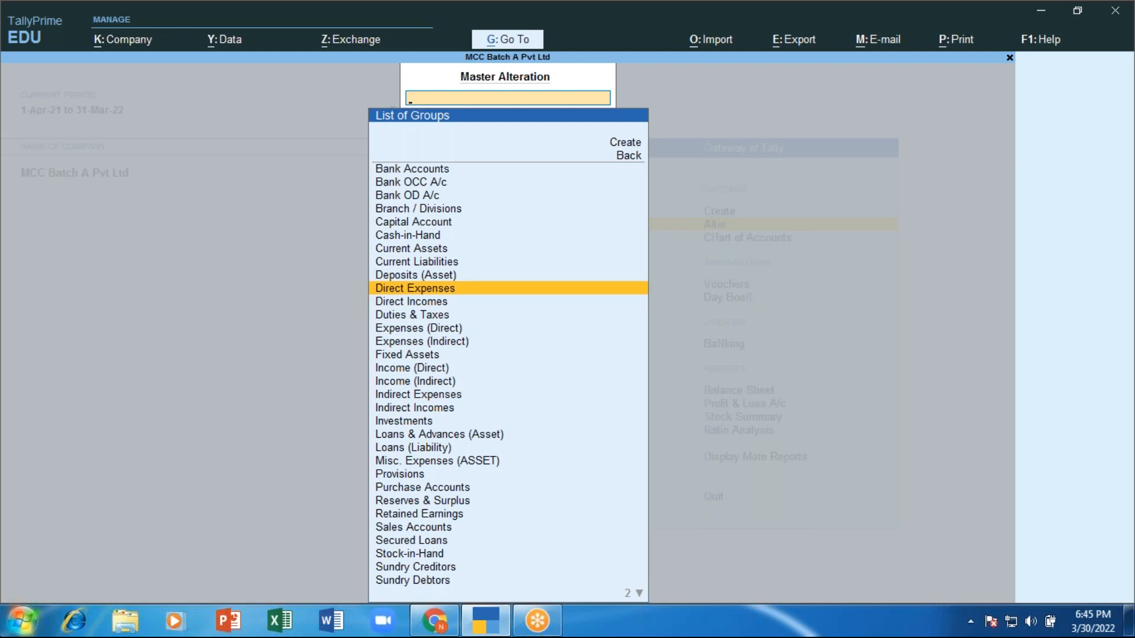
key(Down)
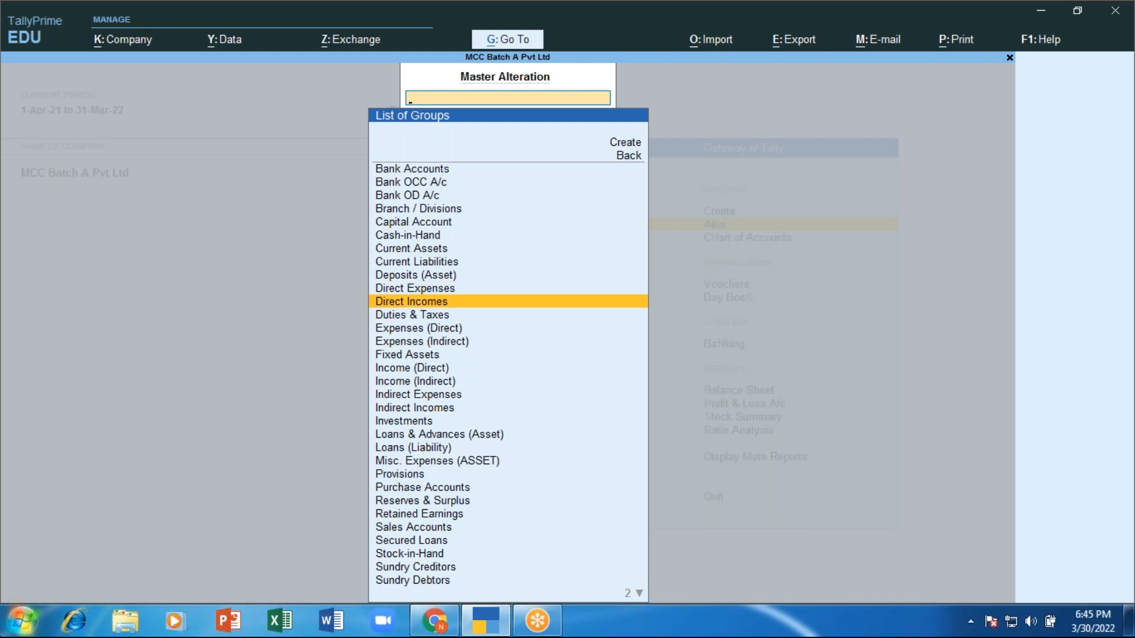
Step: Examine the Duties & Taxes group and continue past the direct and indirect expense entries to Fixed Assets
key(Down)
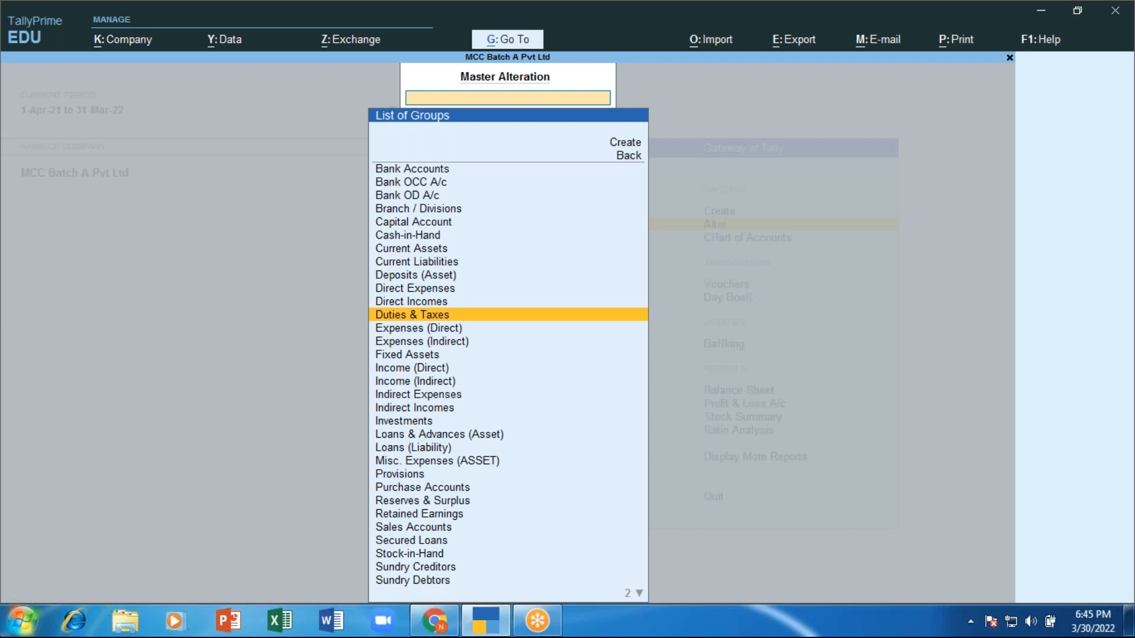
key(Down)
key(Down)
key(Down)
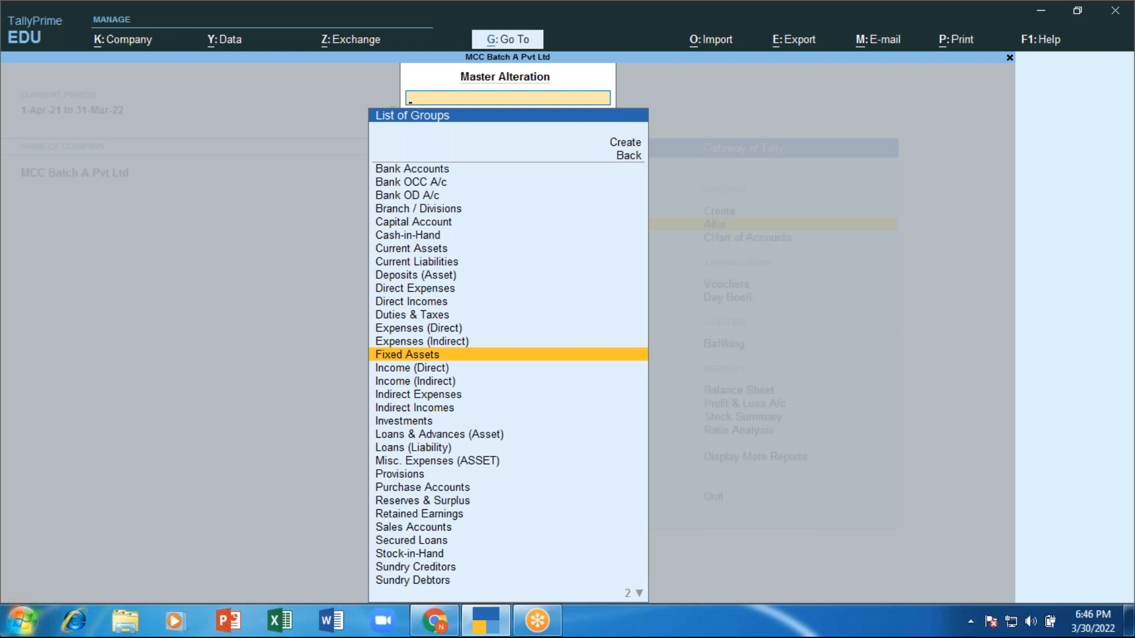
Step: Examine the Indirect Expenses and Indirect Incomes groups, passing Income (Direct) and Income (Indirect)
key(Down)
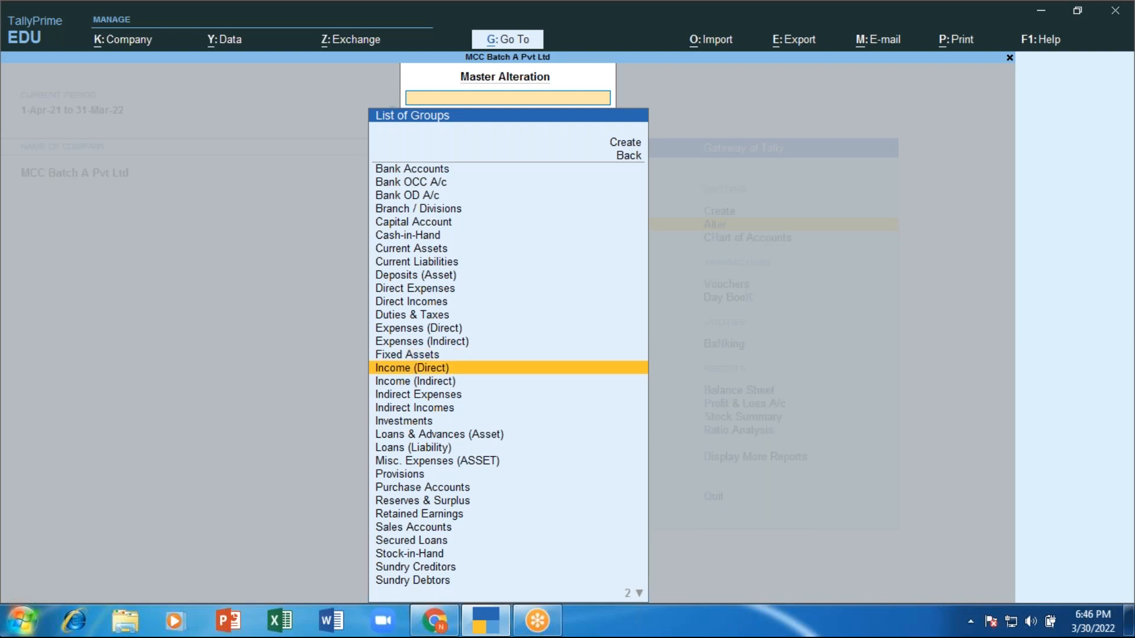
key(Down)
key(Down)
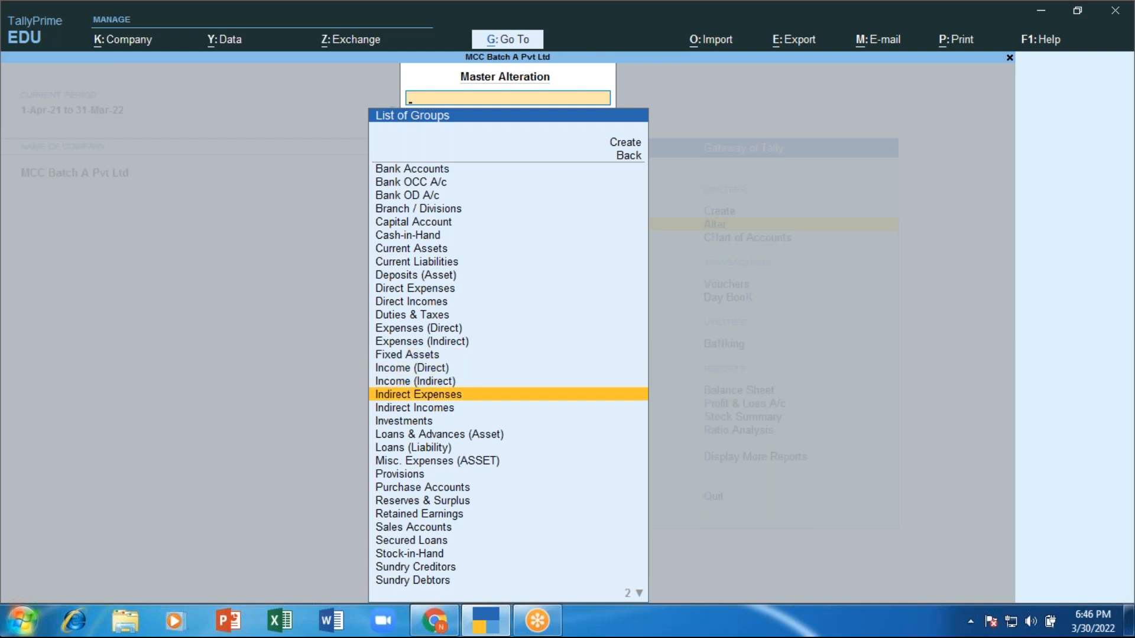
key(Down)
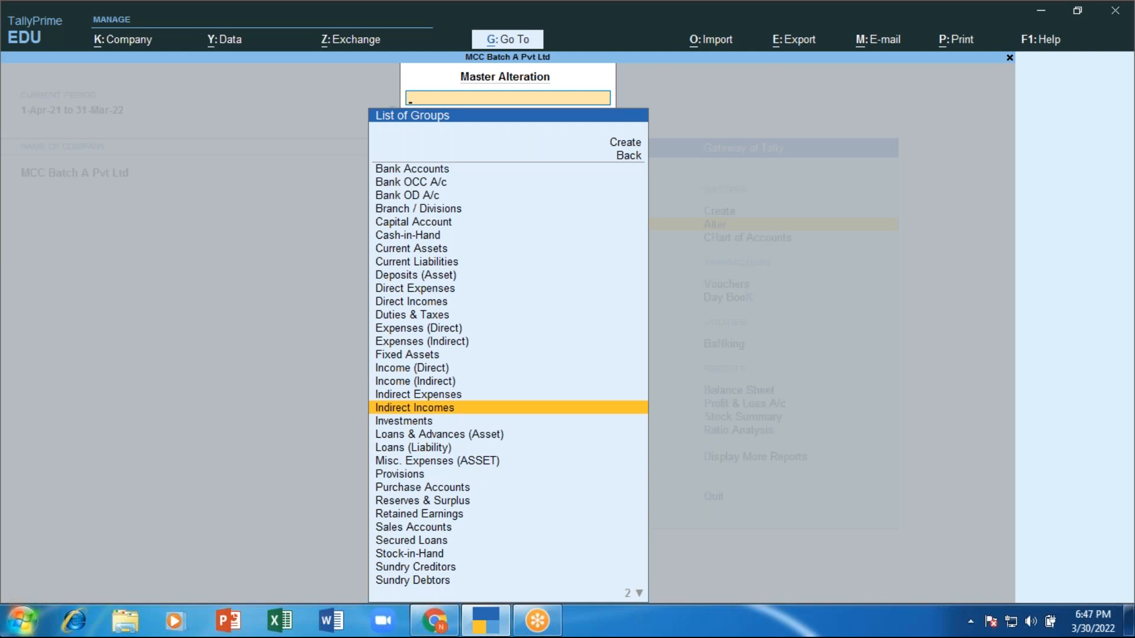
Step: Review the groups from Investments to Provisions, comparing Loans & Advances (Asset) with Loans (Liability)
key(Down)
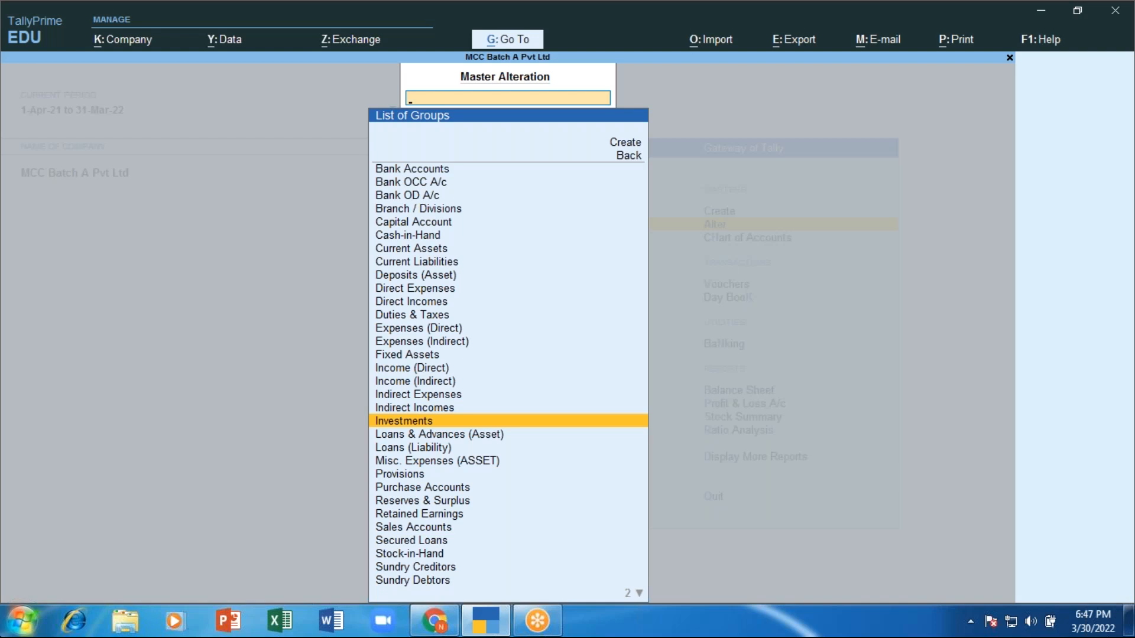
key(Down)
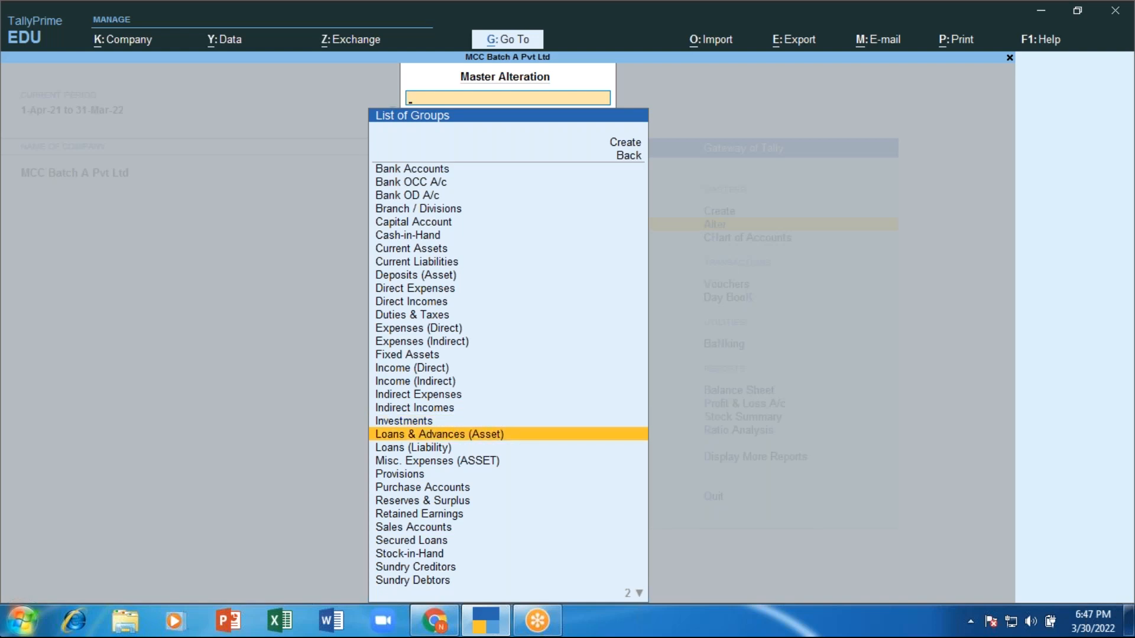
key(Down)
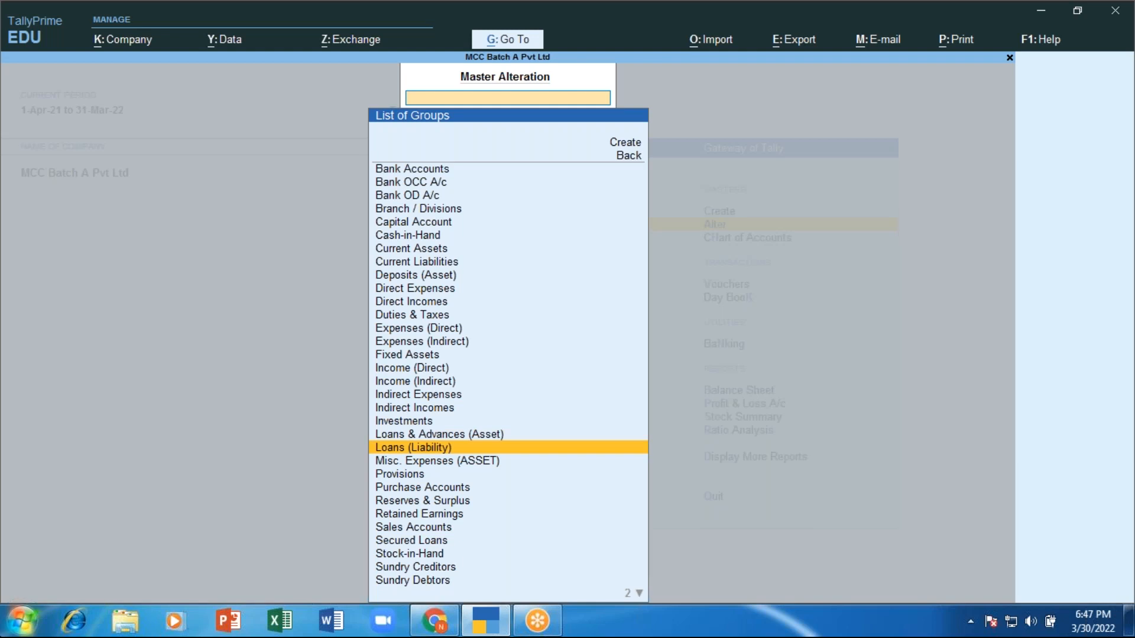
key(Up)
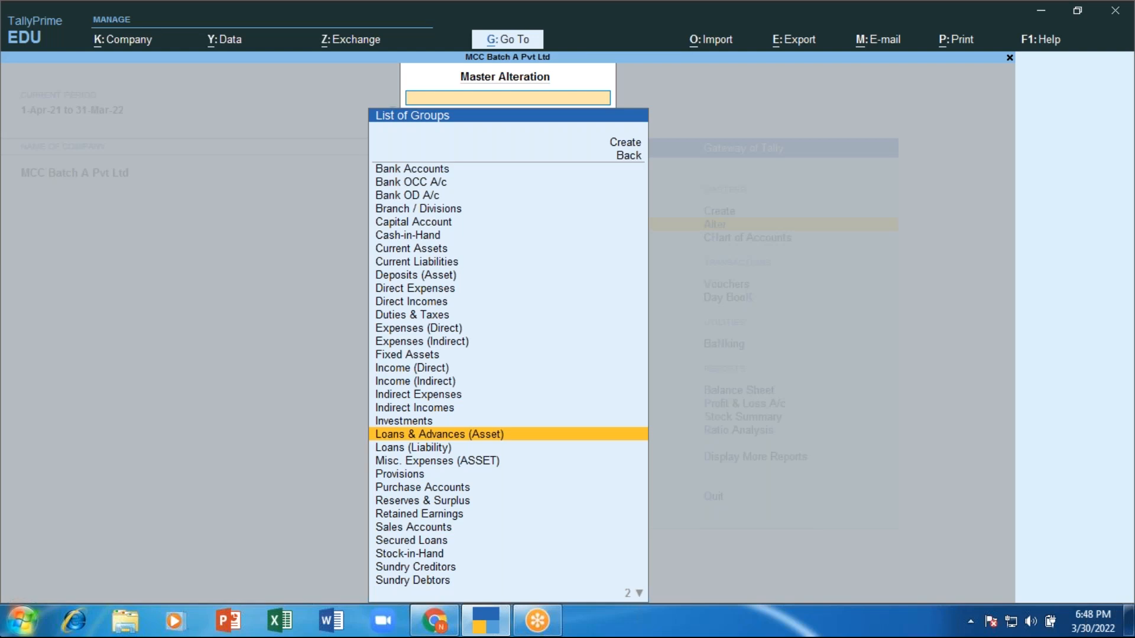
key(Down)
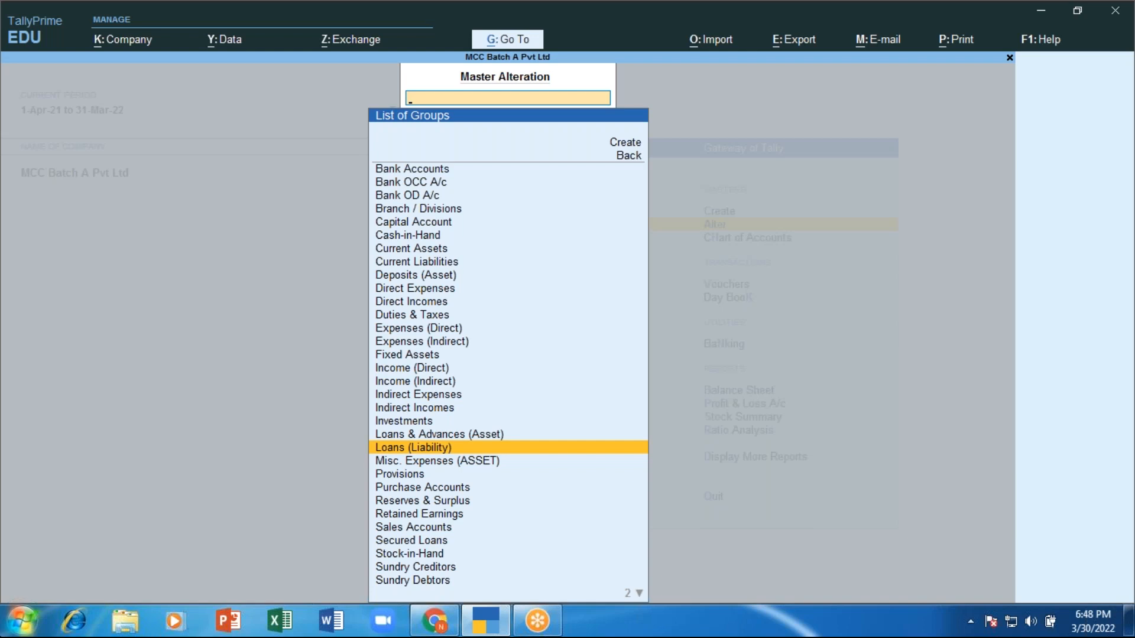
key(Down)
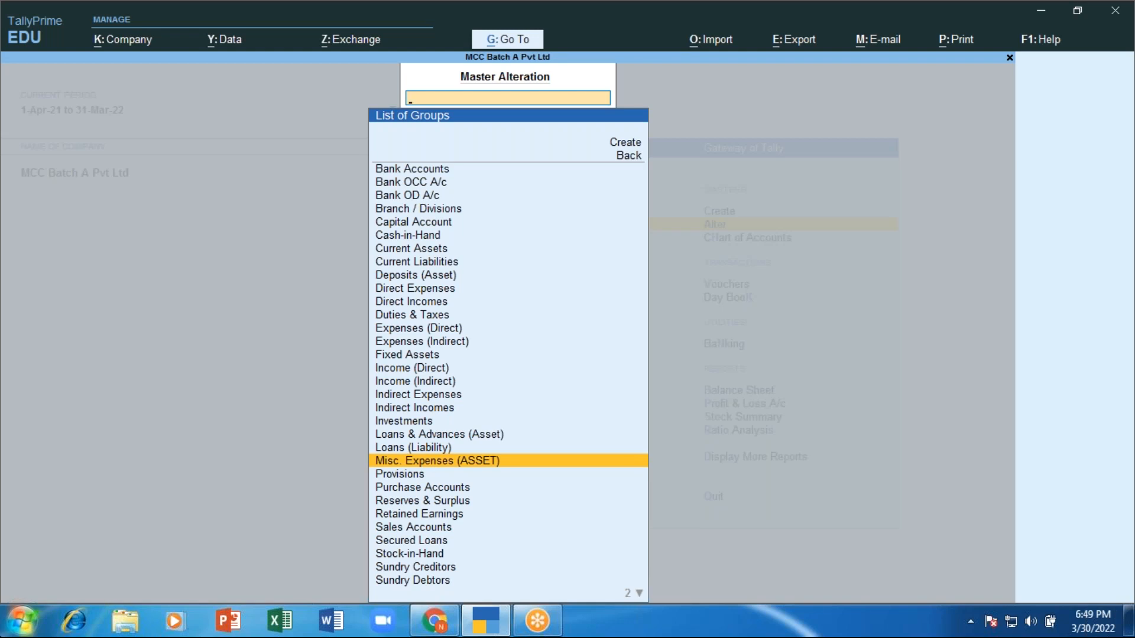
key(Down)
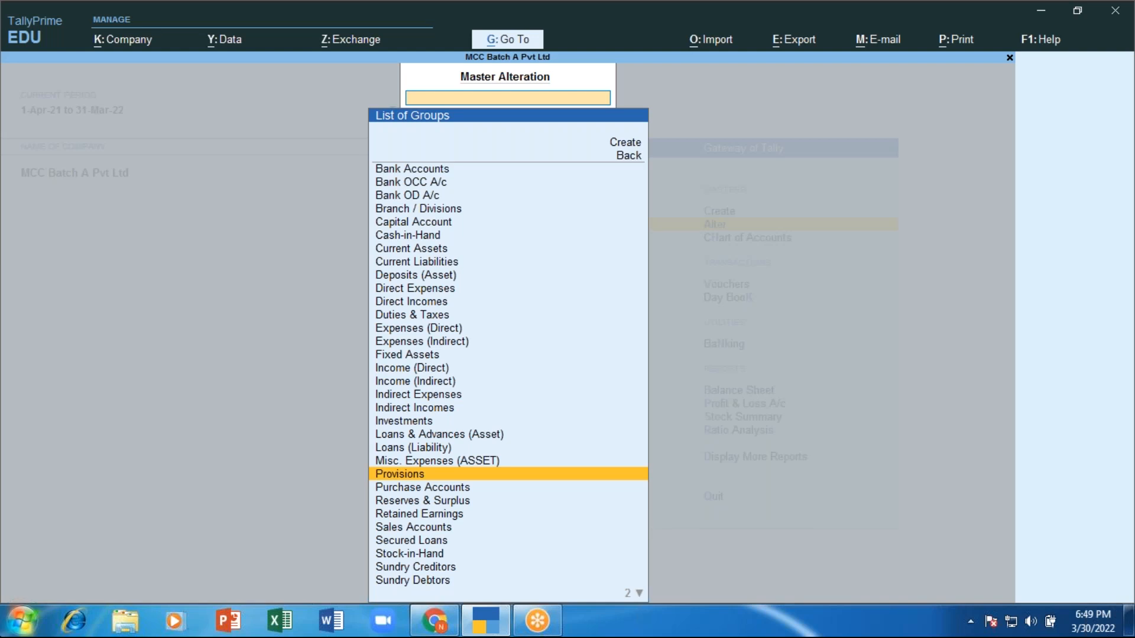
Step: Compare the Purchase Accounts and Sales Accounts groups in the list of groups
key(Down)
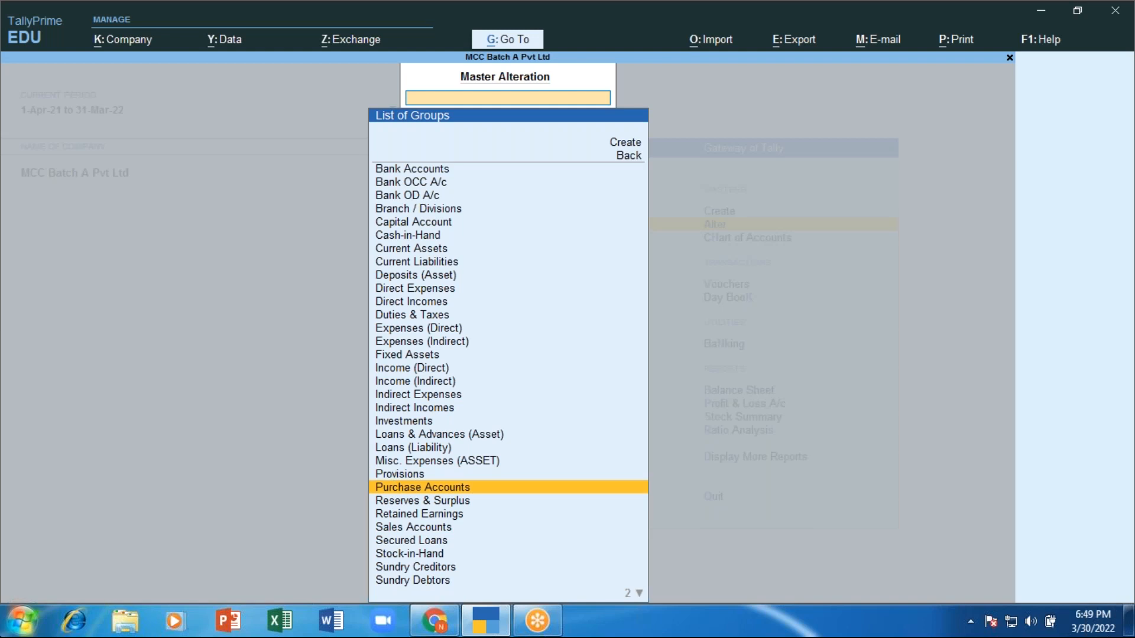
key(Down)
key(Down)
key(Down)
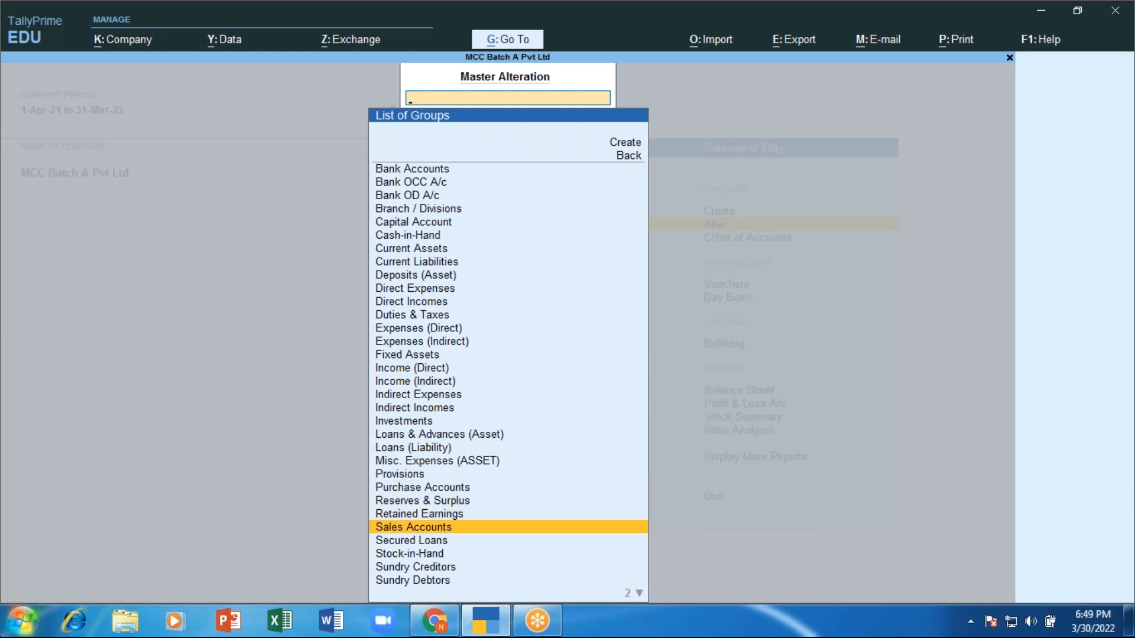
key(Up)
key(Up)
key(Up)
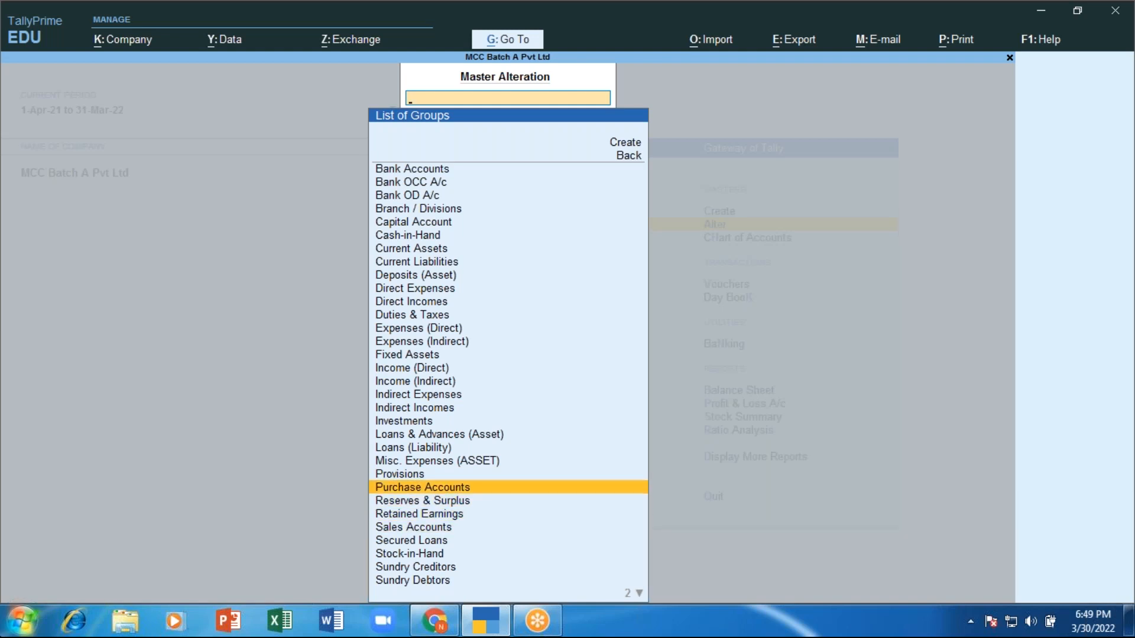
key(Down)
key(Down)
key(Down)
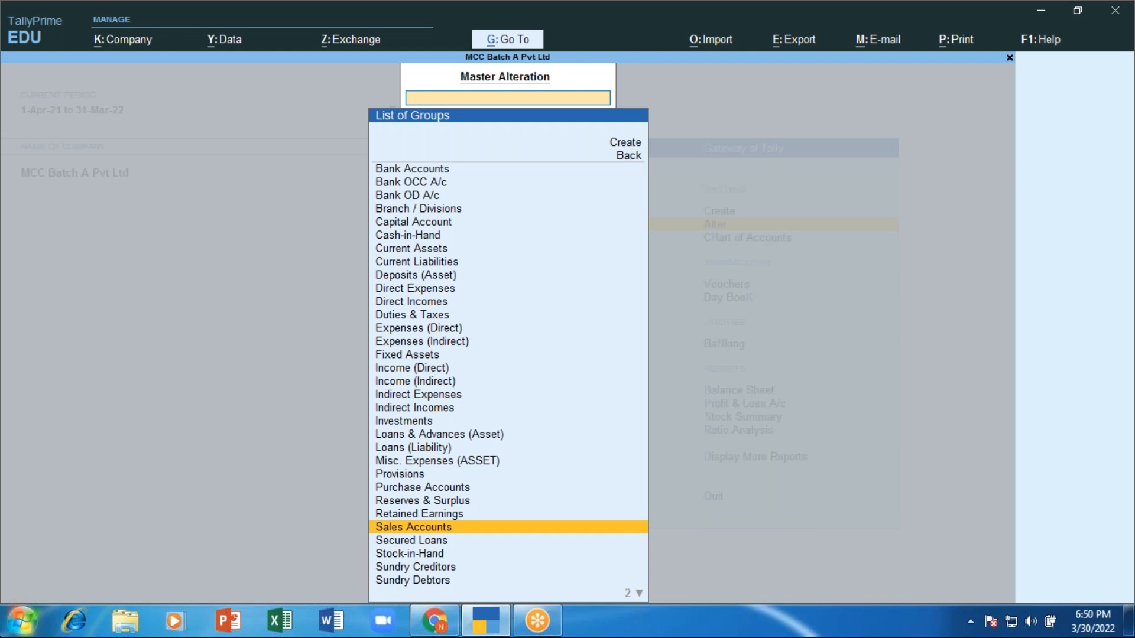
Step: Compare the Reserves & Surplus group with Retained Earnings
key(Up)
key(Up)
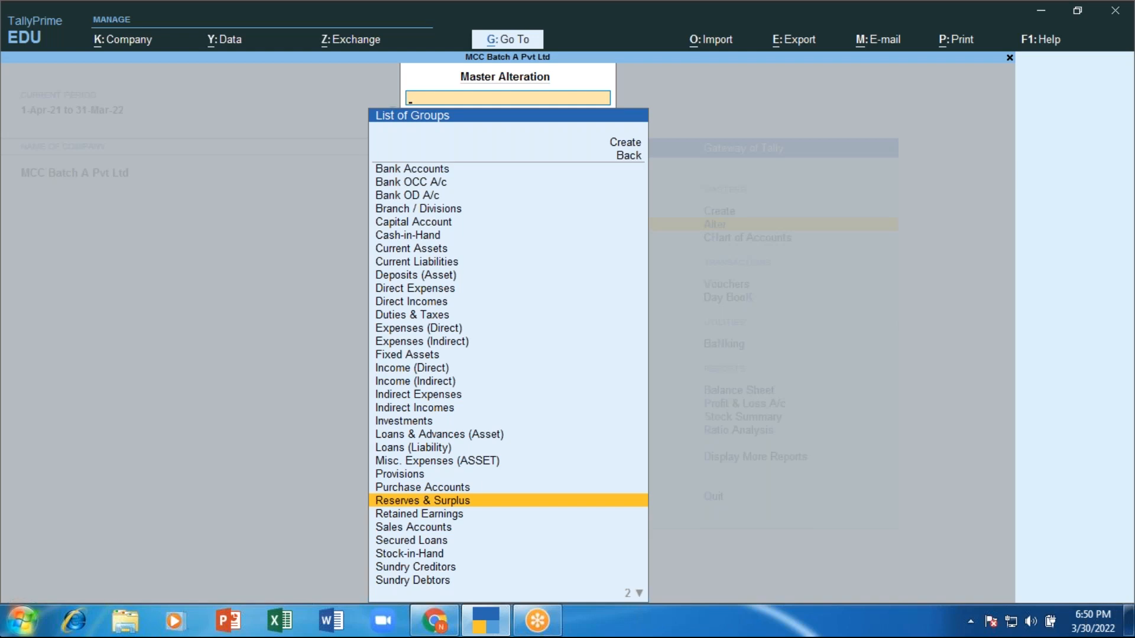
key(Down)
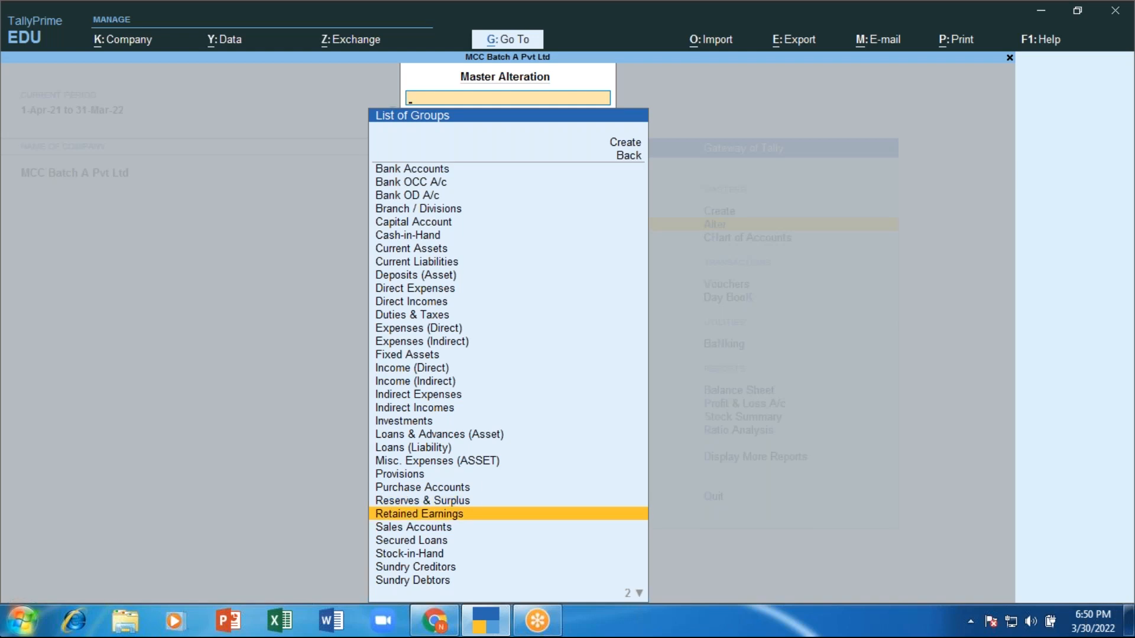
key(Up)
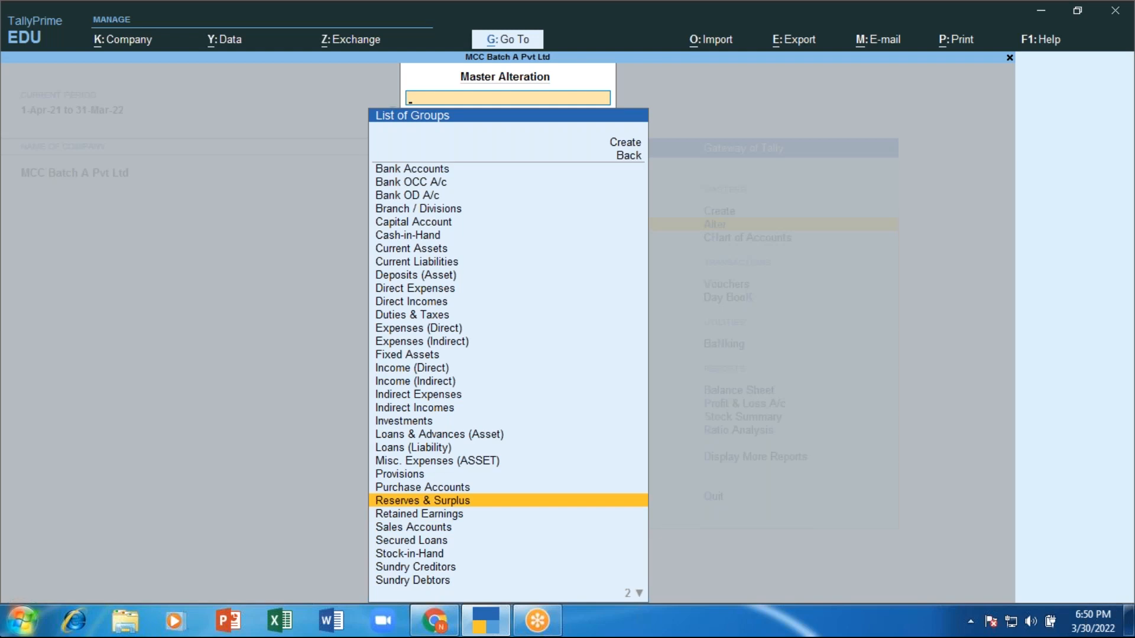
key(Down)
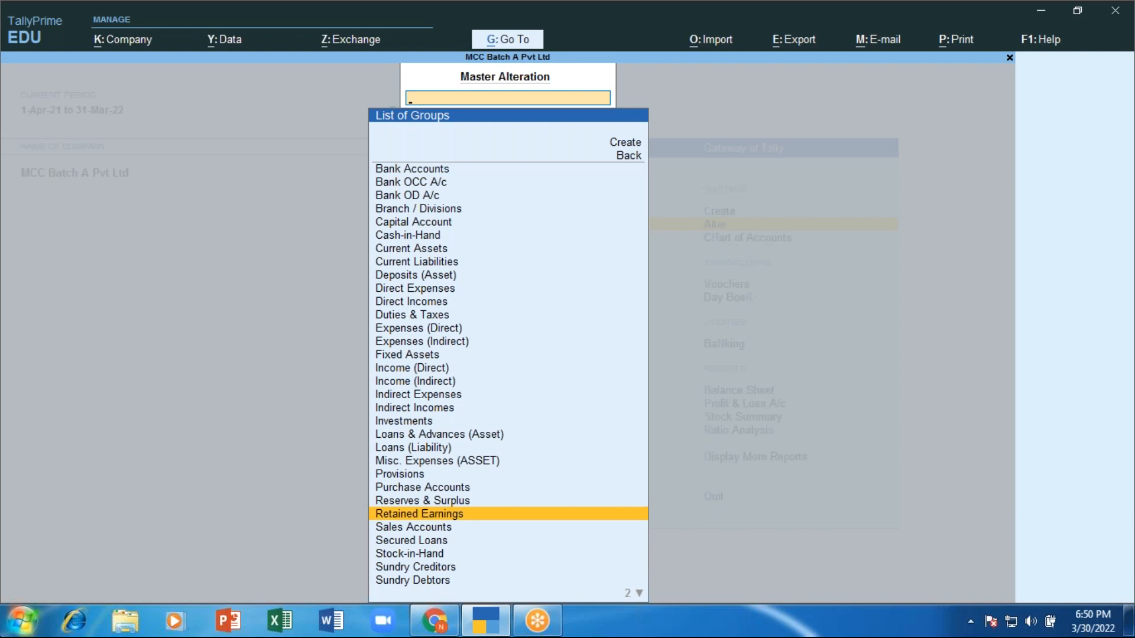
key(Up)
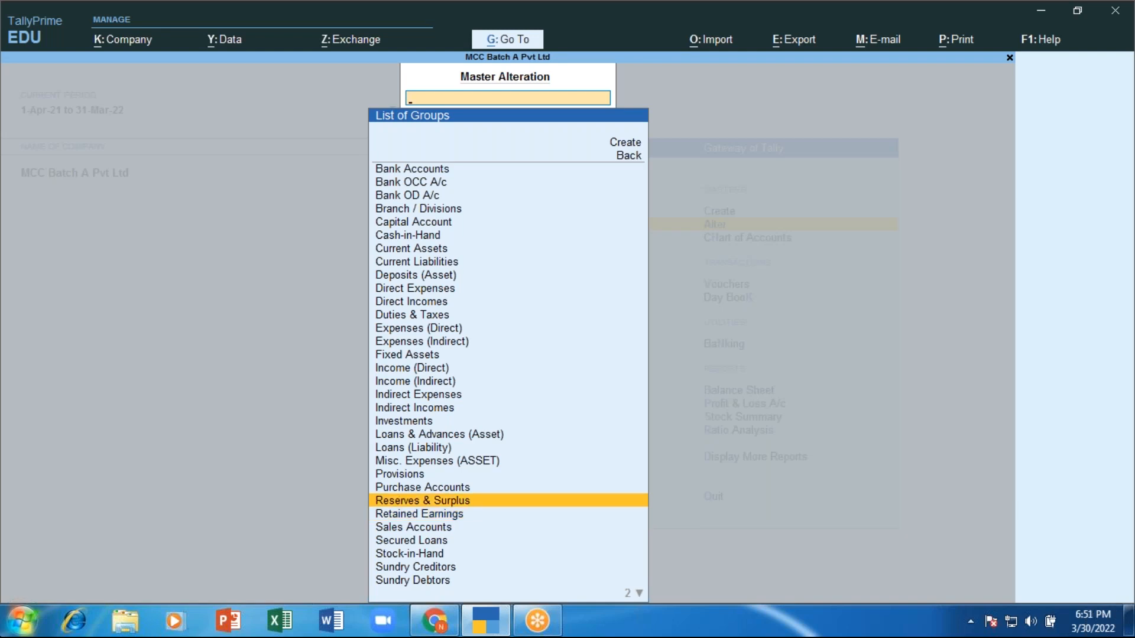
key(Down)
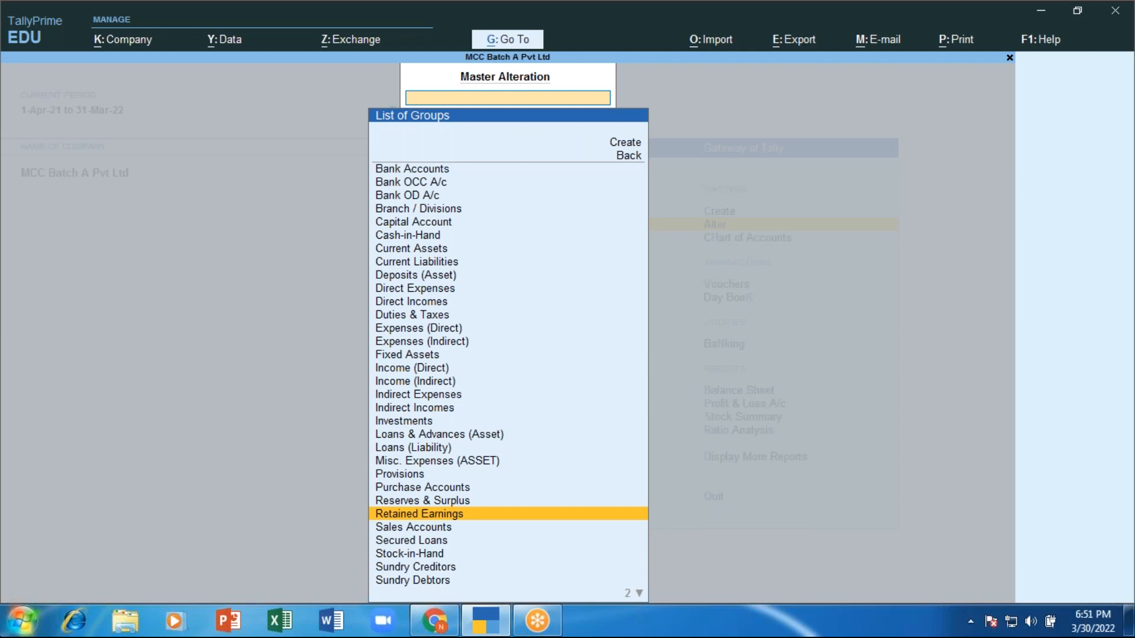
Step: Compare the Secured Loans and Unsecured Loans groups, moving between the two entries
key(Down)
key(Down)
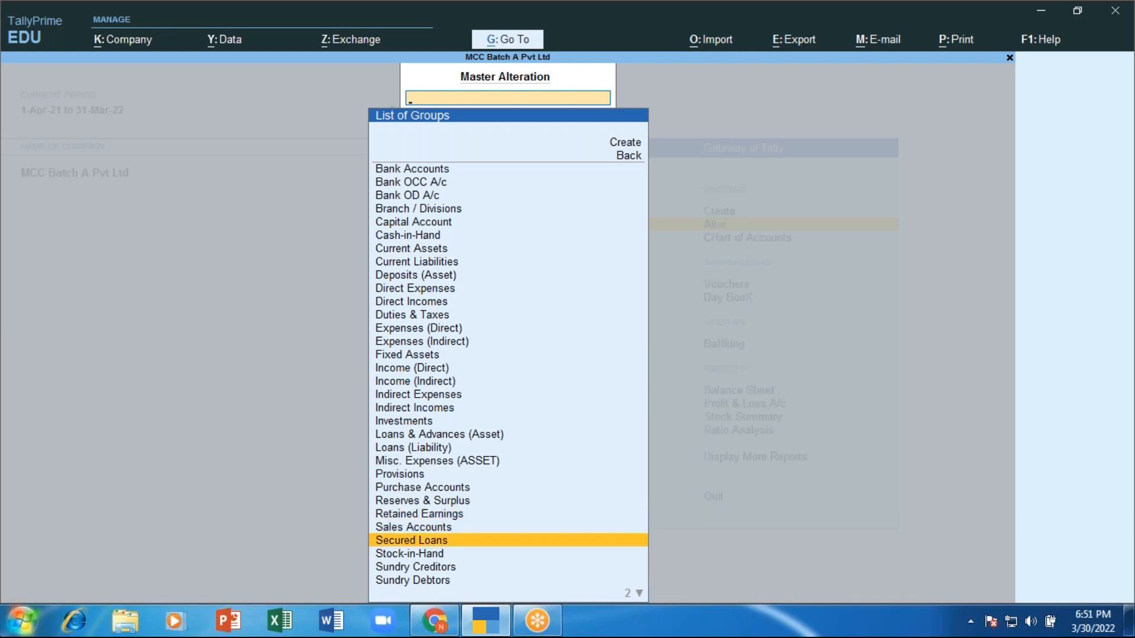
key(Down)
key(Down)
key(Down)
key(Down)
key(Down)
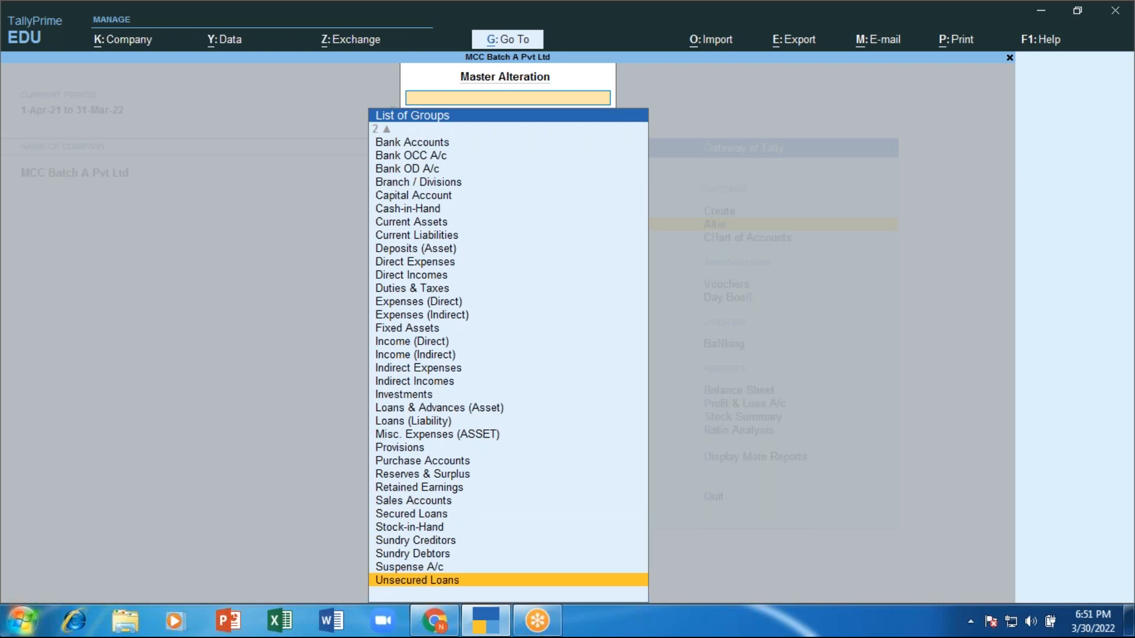
key(Up)
key(Up)
key(Up)
key(Up)
key(Up)
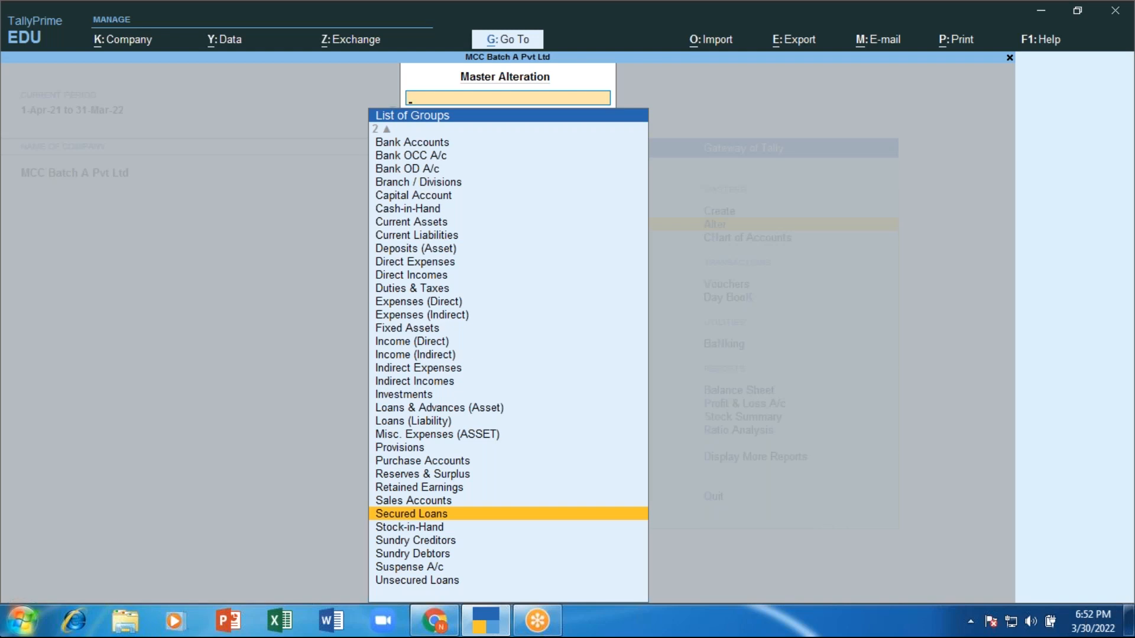
key(Down)
key(Down)
key(Down)
key(Down)
key(Down)
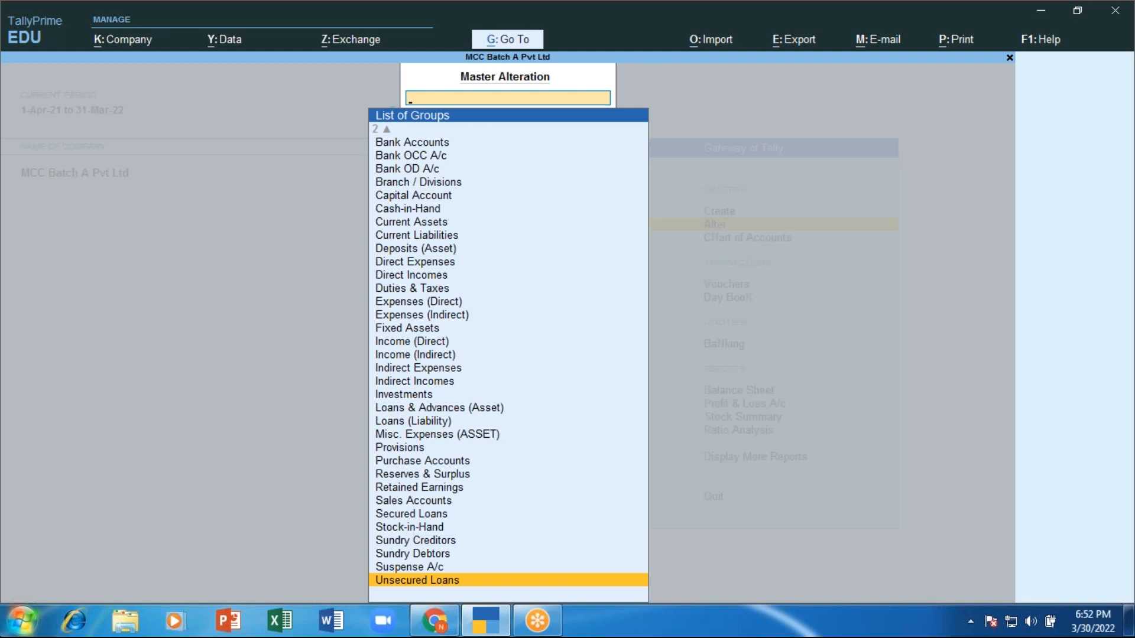
Step: Examine the groups Stock-in-Hand, Sundry Creditors, Sundry Debtors and Suspense A/c
key(Up)
key(Up)
key(Up)
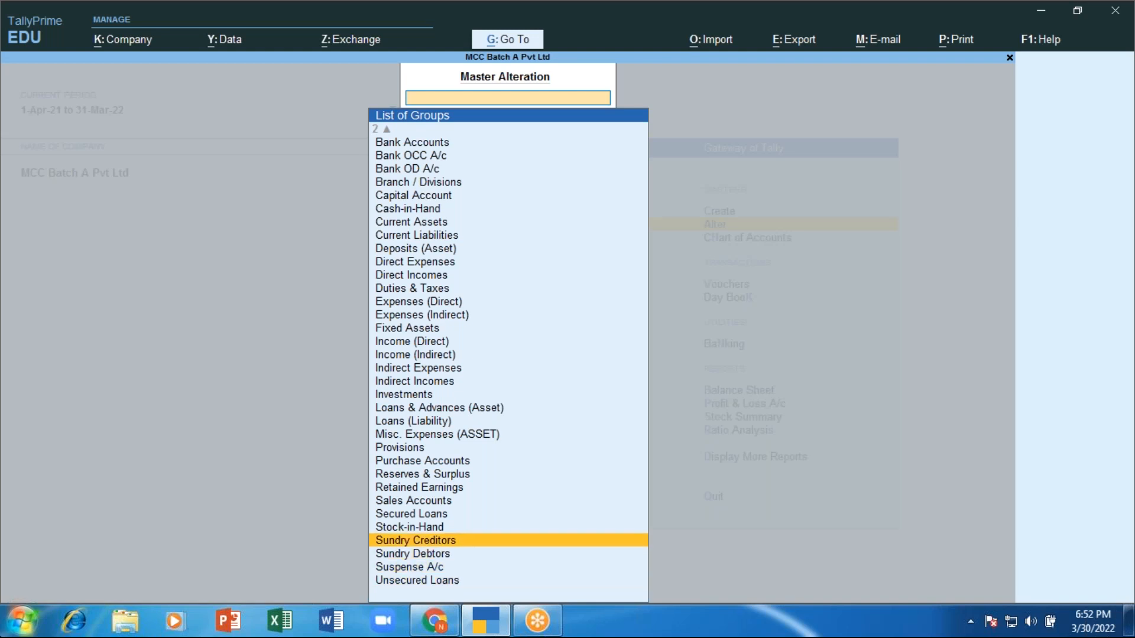
key(Up)
key(Up)
key(Down)
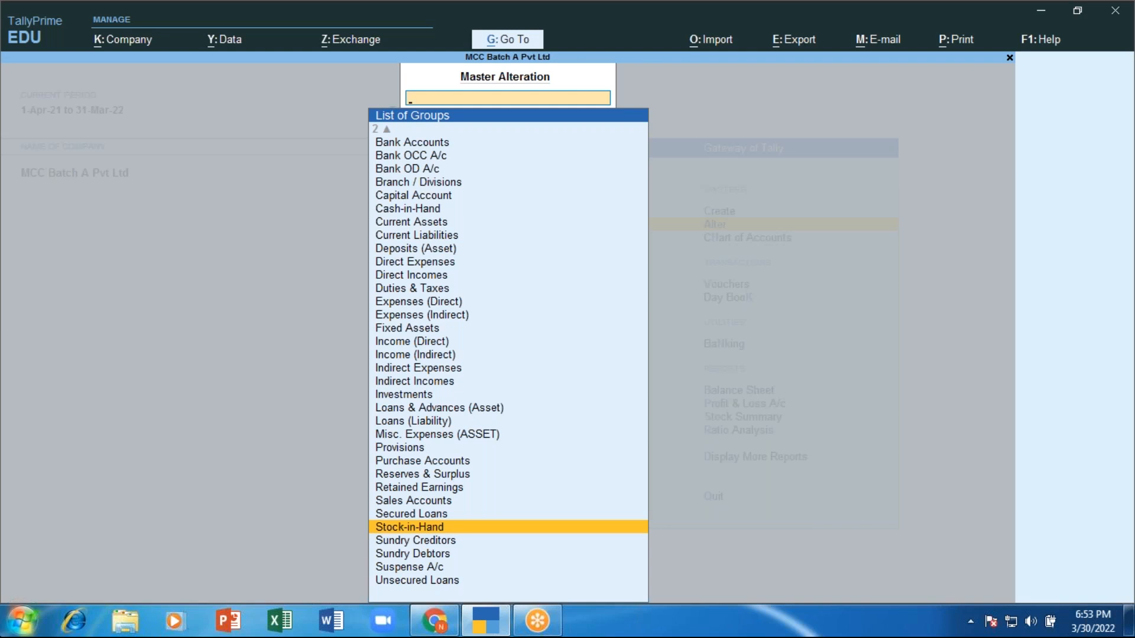
key(Down)
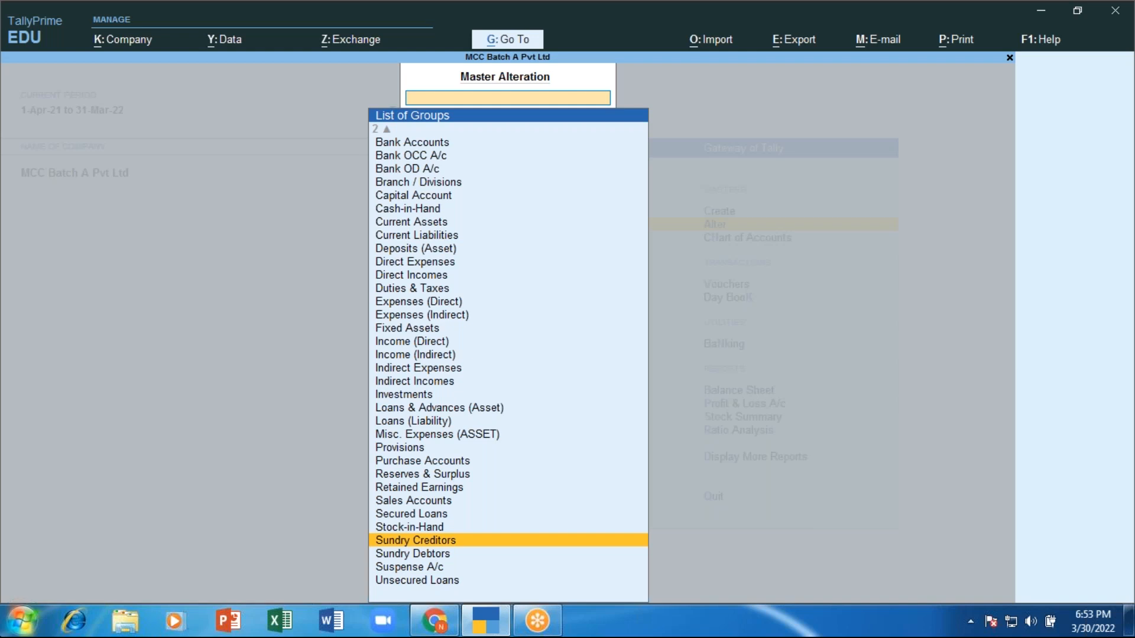
key(Down)
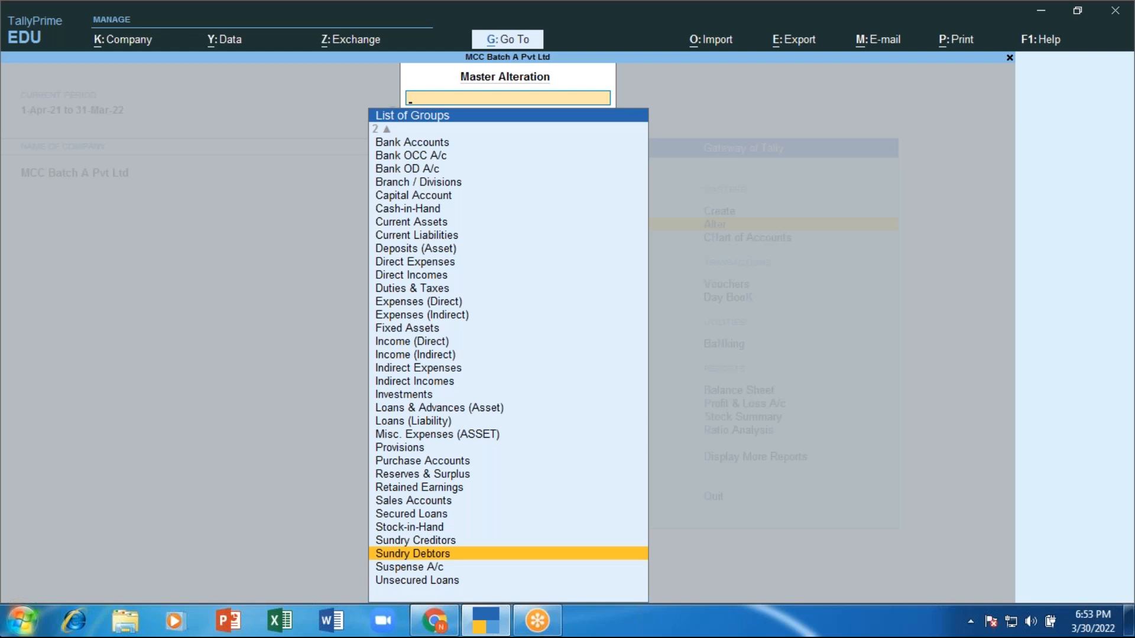
key(Down)
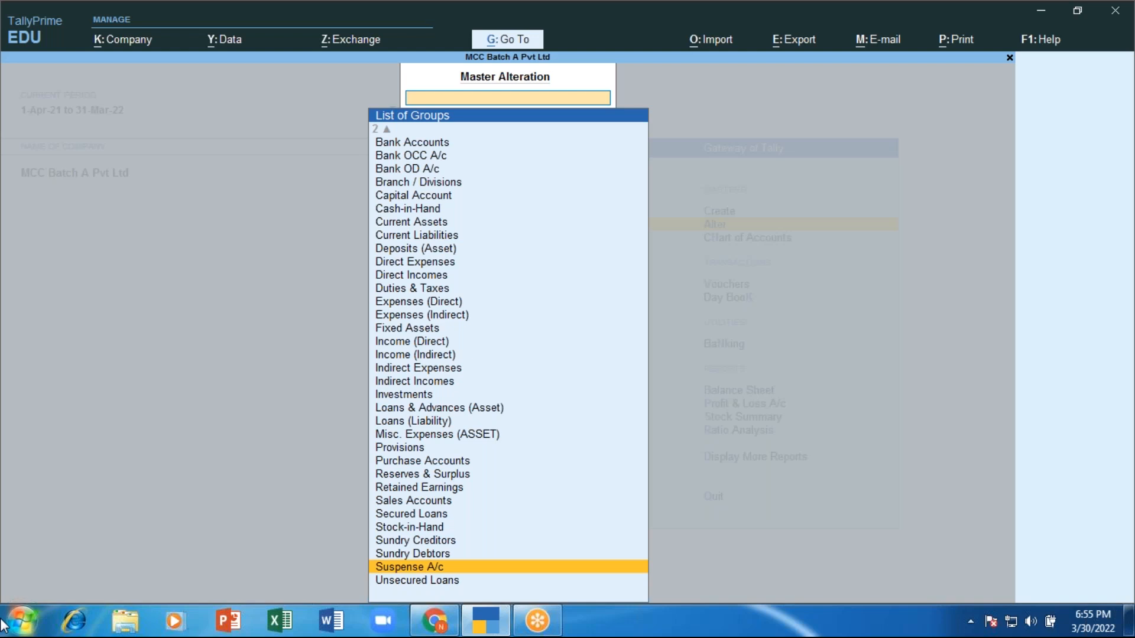
Step: Review the groups from Suspense A/c back up to Misc. Expenses (ASSET) in the list of groups
key(Up)
key(Up)
key(Up)
key(Up)
key(Up)
key(Up)
key(Up)
key(Up)
key(Up)
key(Up)
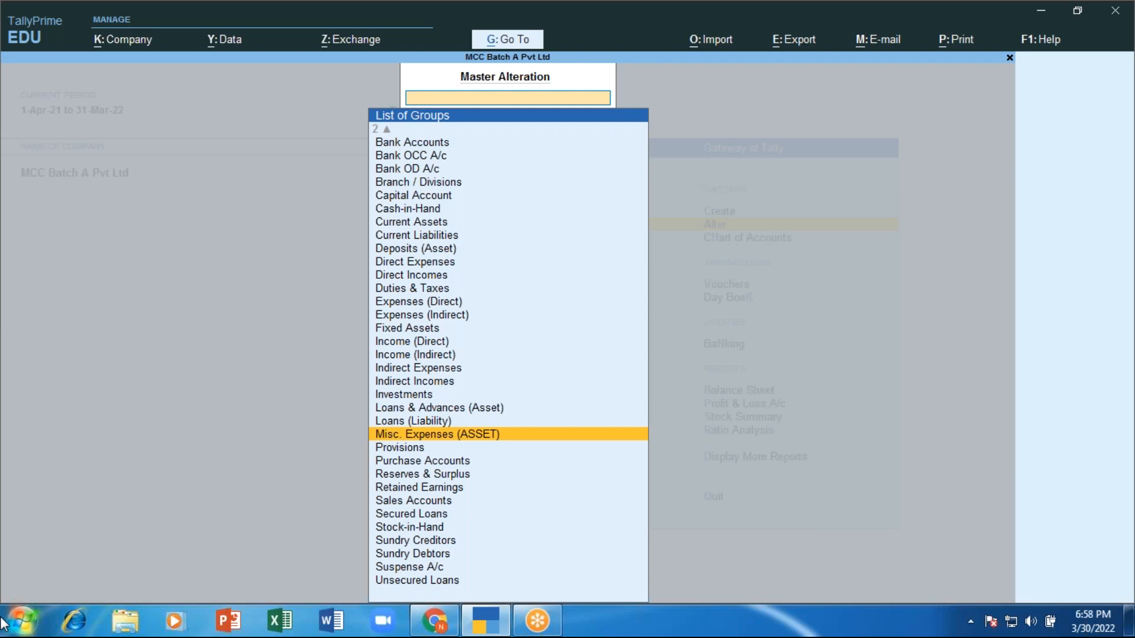
Step: Return to the start of the list of groups and review the entries around Branch / Divisions
key(Up)
key(Up)
key(Up)
key(Up)
key(Up)
key(Up)
key(Up)
key(Up)
key(Up)
key(Up)
key(Up)
key(Up)
key(Up)
key(Up)
key(Up)
key(Up)
key(Up)
key(Up)
key(Up)
key(Up)
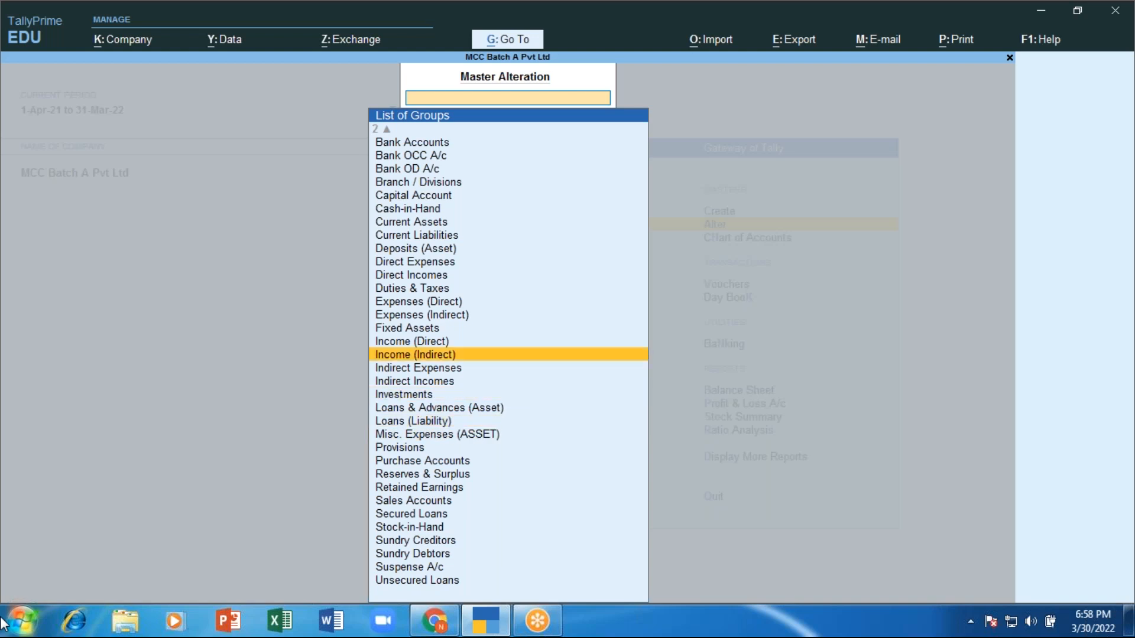
key(Down)
key(Down)
key(Down)
key(Down)
key(Down)
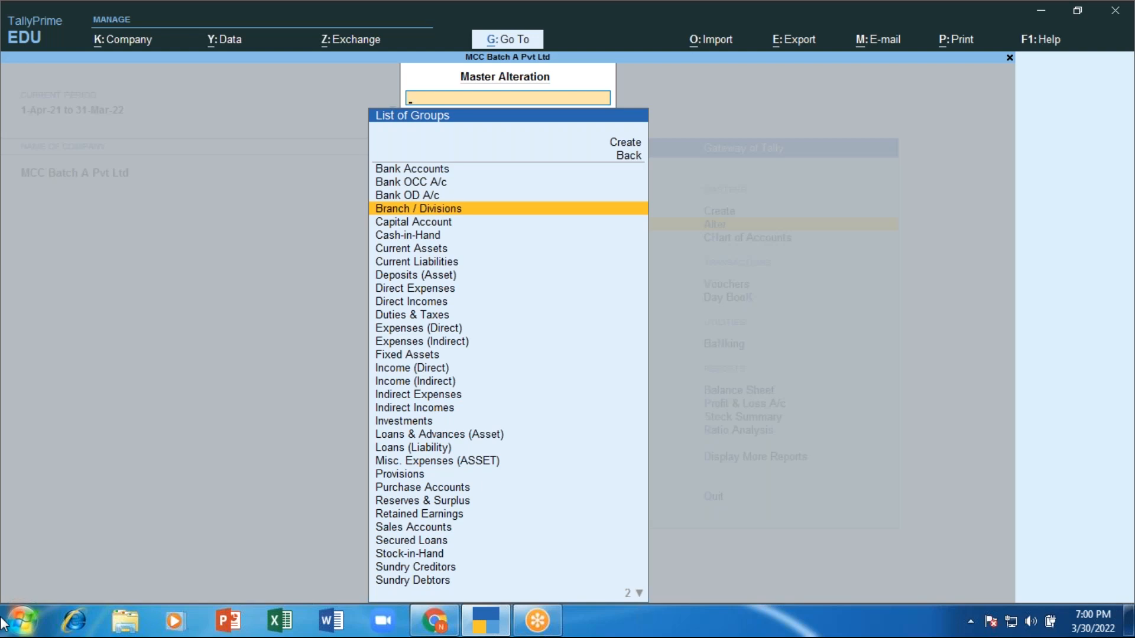
Step: Review the groups between Branch / Divisions and Current Liabilities, going down the list and back
key(Down)
key(Down)
key(Down)
key(Down)
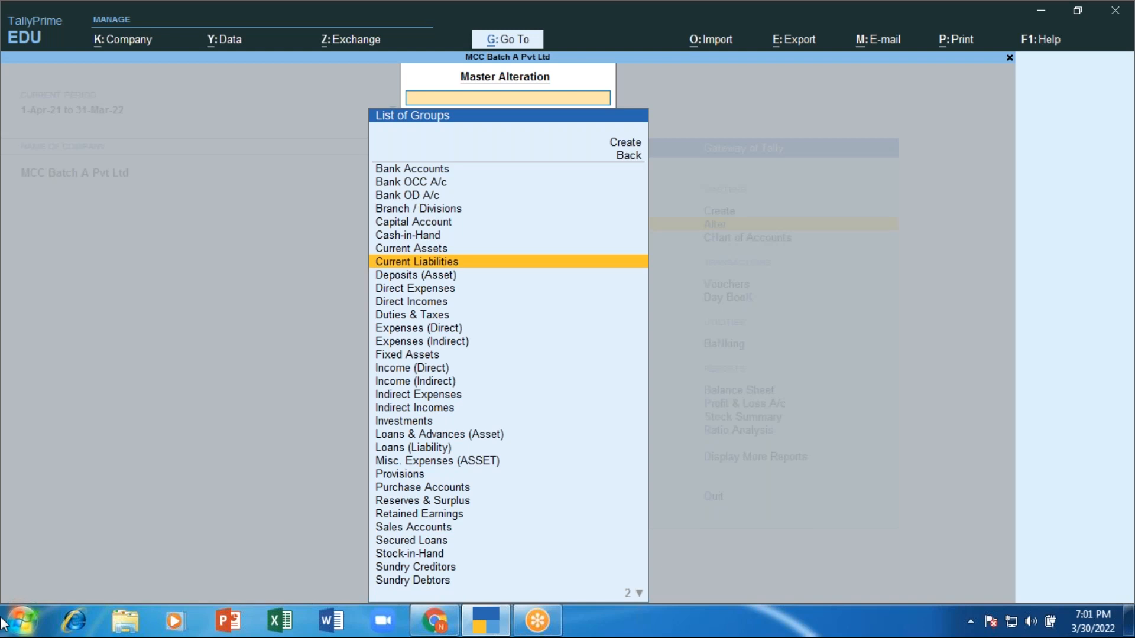
key(Up)
key(Up)
key(Up)
key(Up)
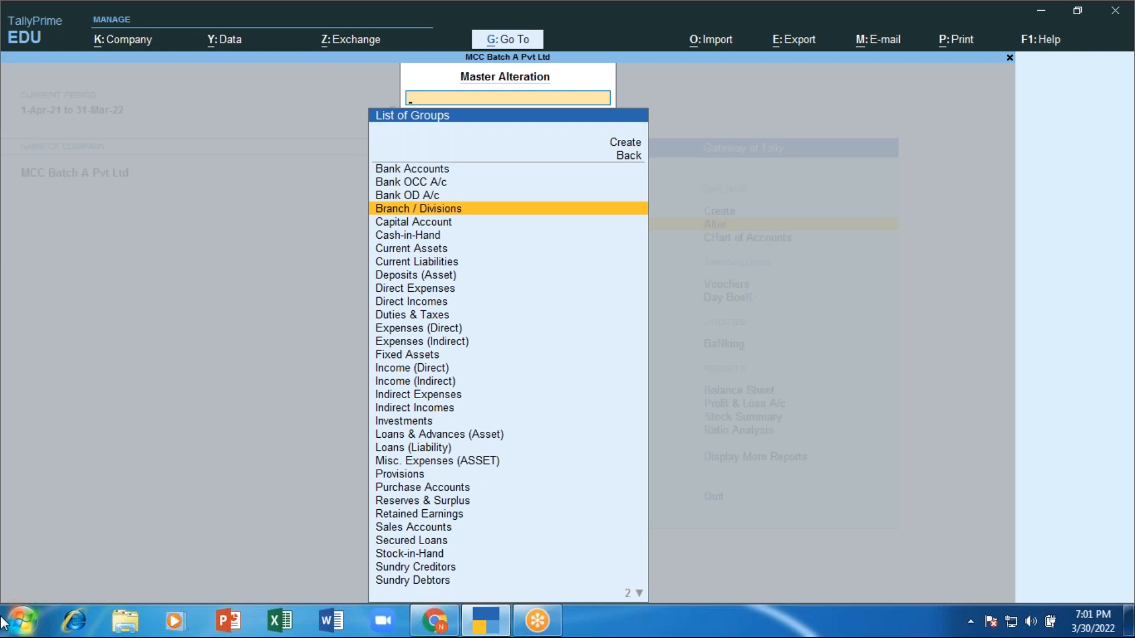
Step: Examine the groups from Capital Account through Deposits (Asset) and on to Expenses (Direct)
key(Down)
key(Down)
key(Down)
key(Down)
key(Down)
key(Down)
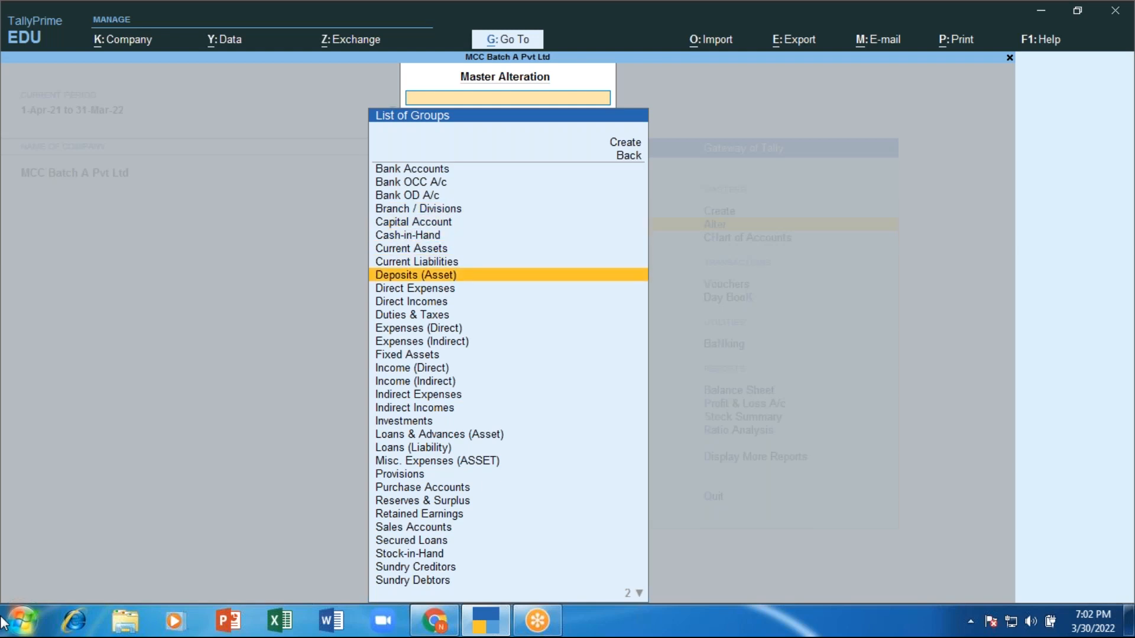
key(Down)
key(Down)
key(Down)
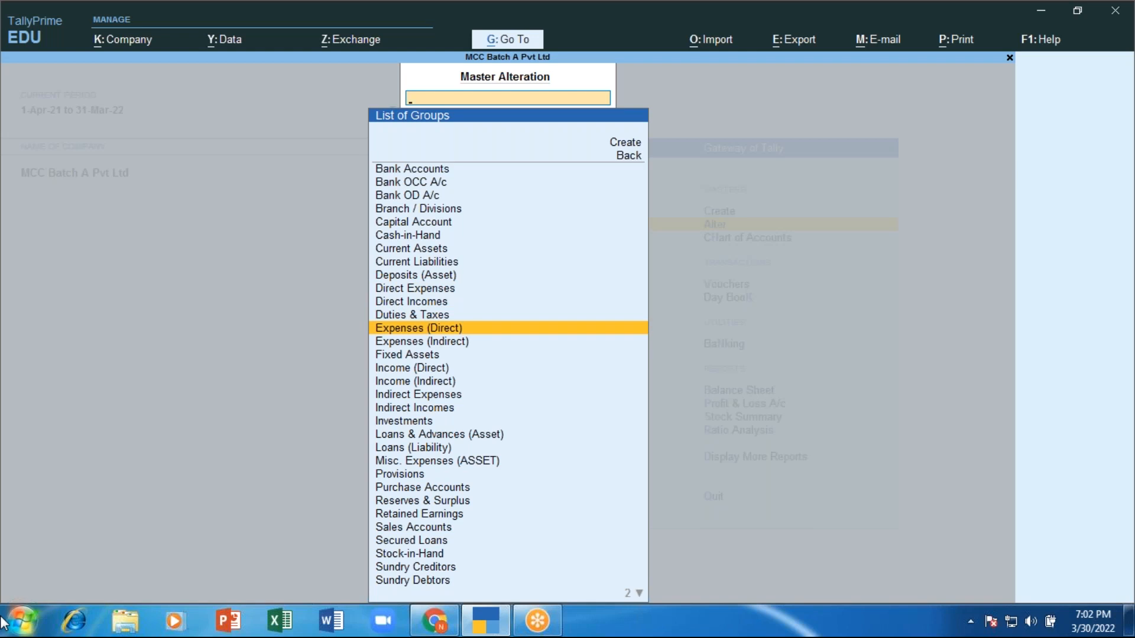
Step: Compare the Direct Expenses group with Expenses (Direct) and Expenses (Indirect)
key(Up)
key(Up)
key(Up)
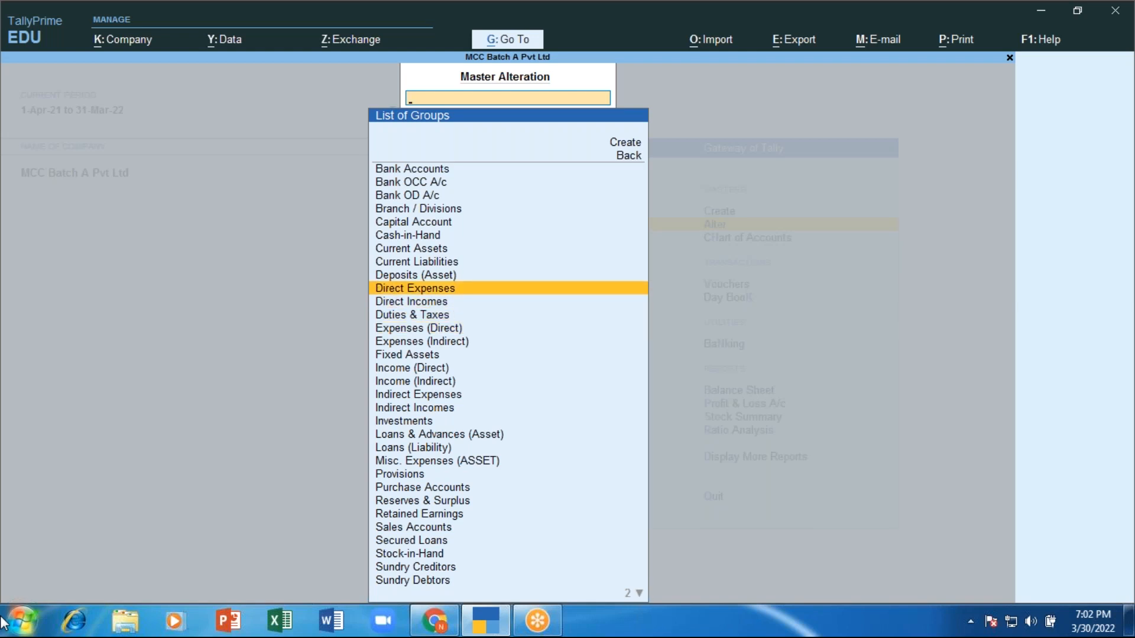
key(Down)
key(Down)
key(Down)
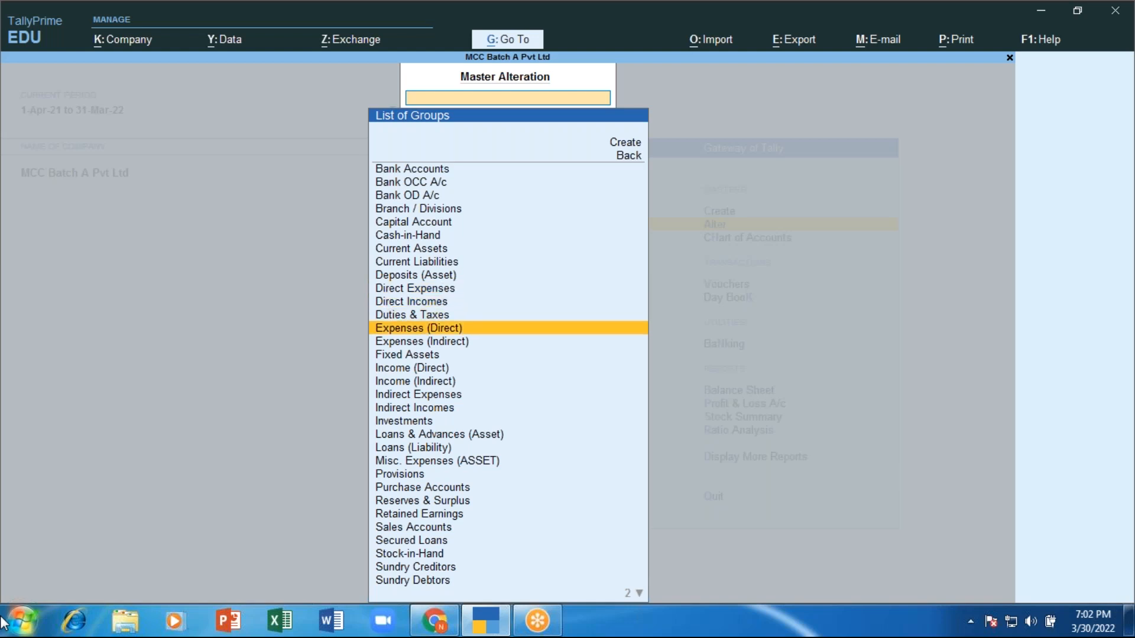
key(Down)
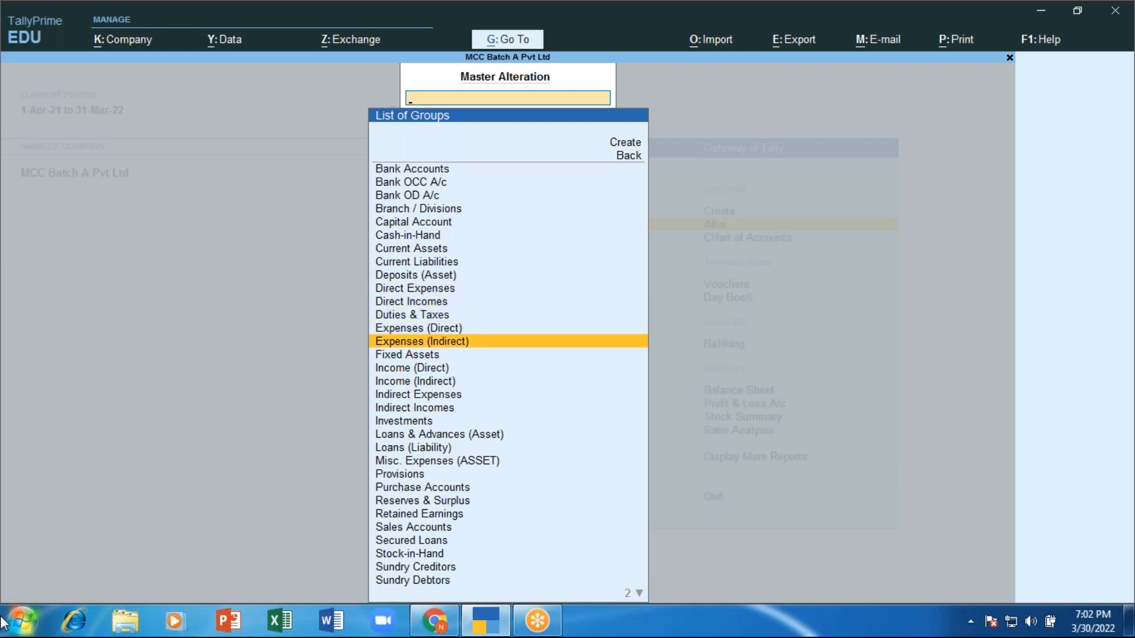
Step: Compare Indirect Expenses with Expenses (Direct), then examine the entries down to Income (Indirect)
key(Down)
key(Down)
key(Down)
key(Down)
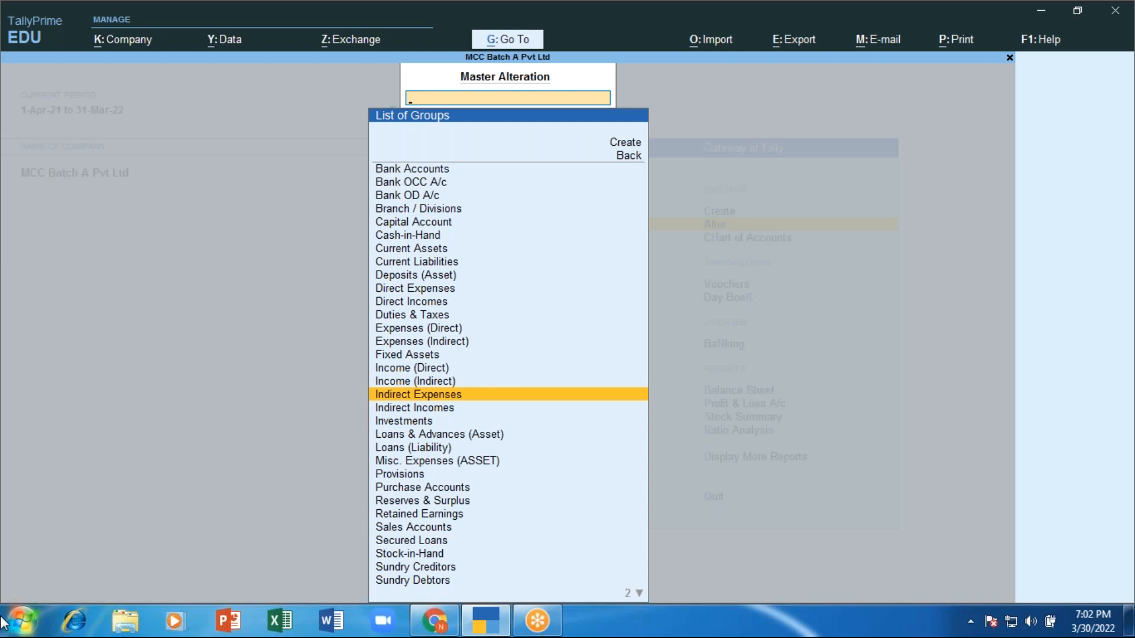
key(Up)
key(Up)
key(Up)
key(Up)
key(Up)
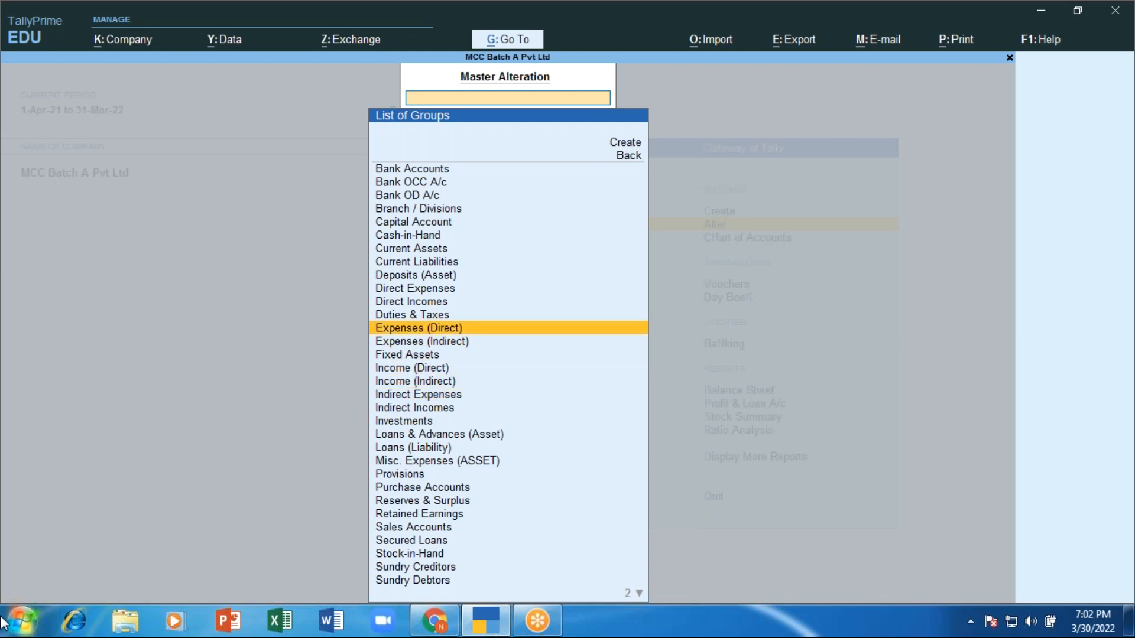
key(Down)
key(Down)
key(Down)
key(Down)
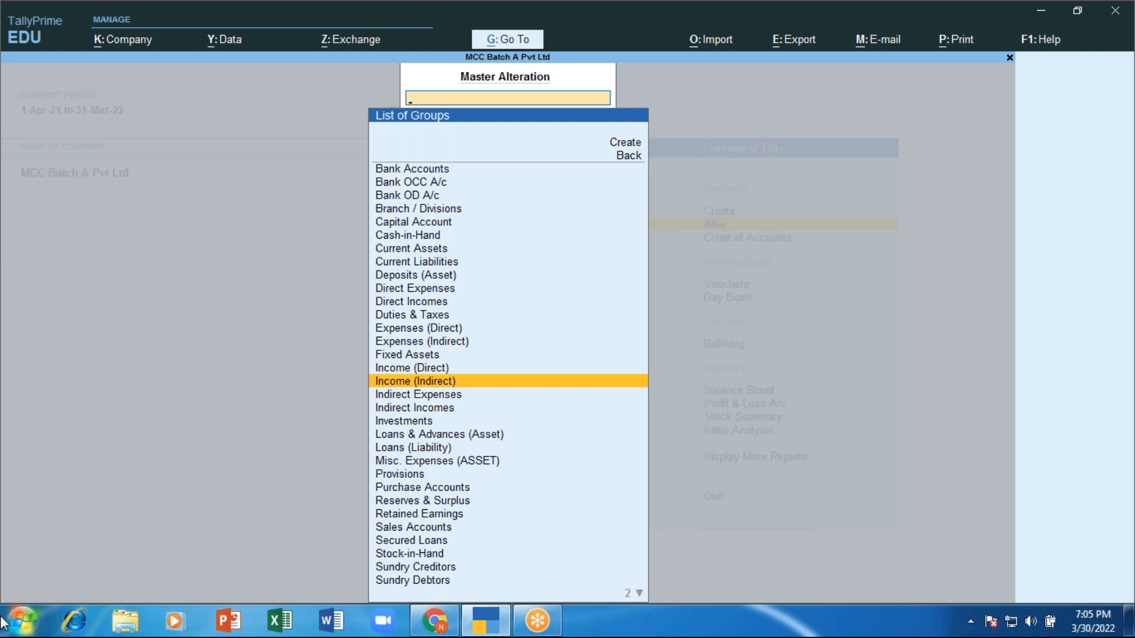
Step: Leave master alteration and display the list of groups in the Chart of Accounts
key(Escape)
key(Escape)
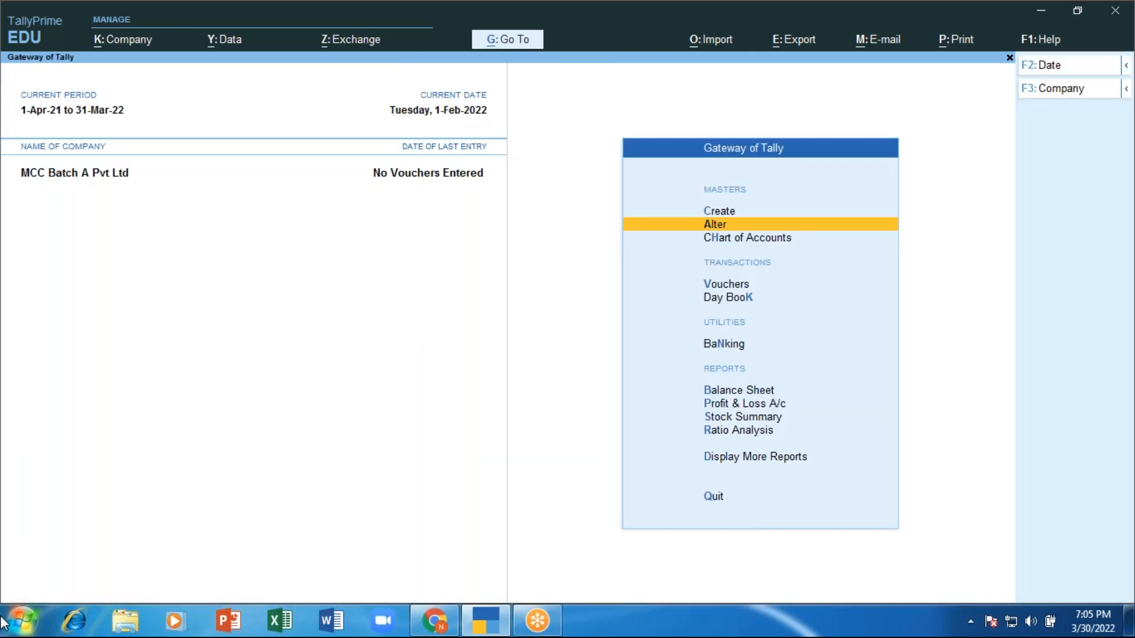
key(Down)
key(Return)
key(Up)
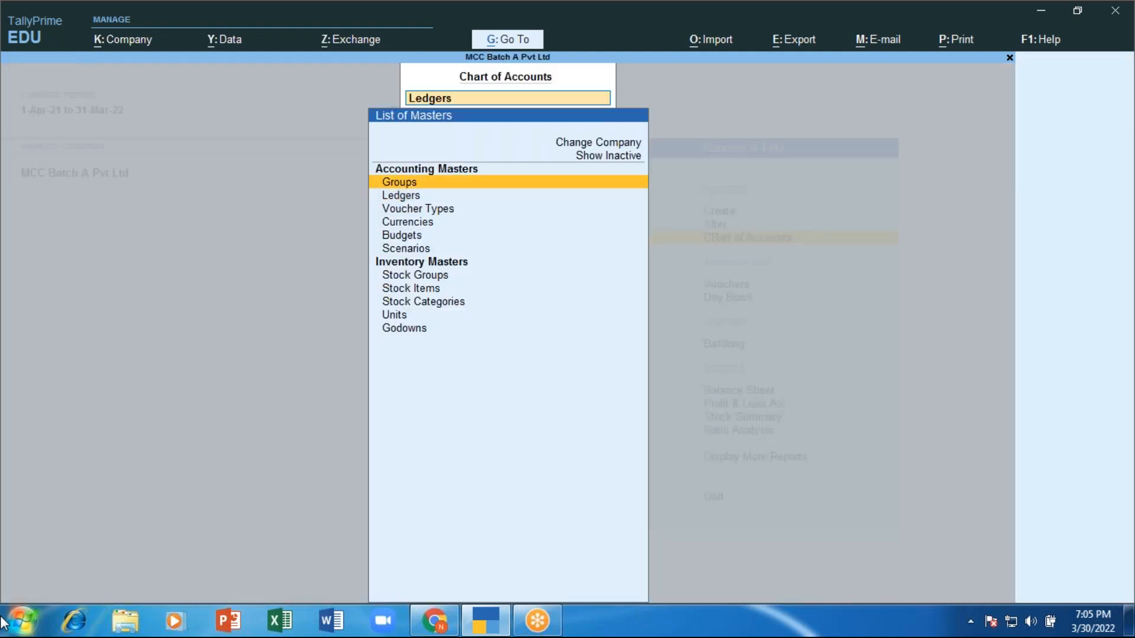
key(Return)
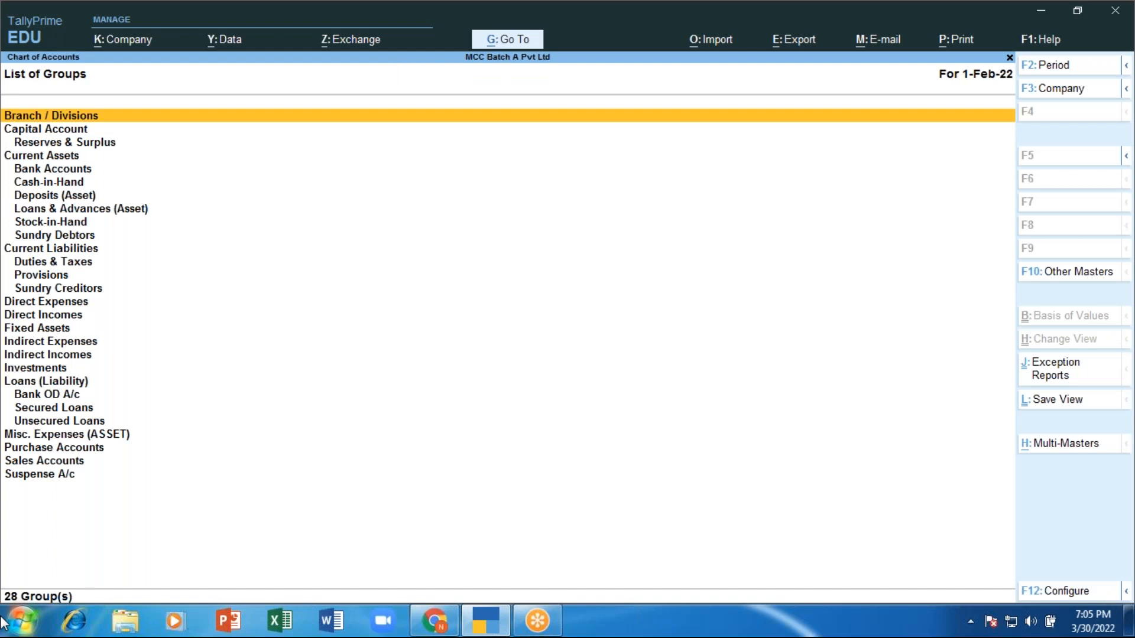
Step: Switch the Chart of Accounts from the groups to the list of ledgers
key(Escape)
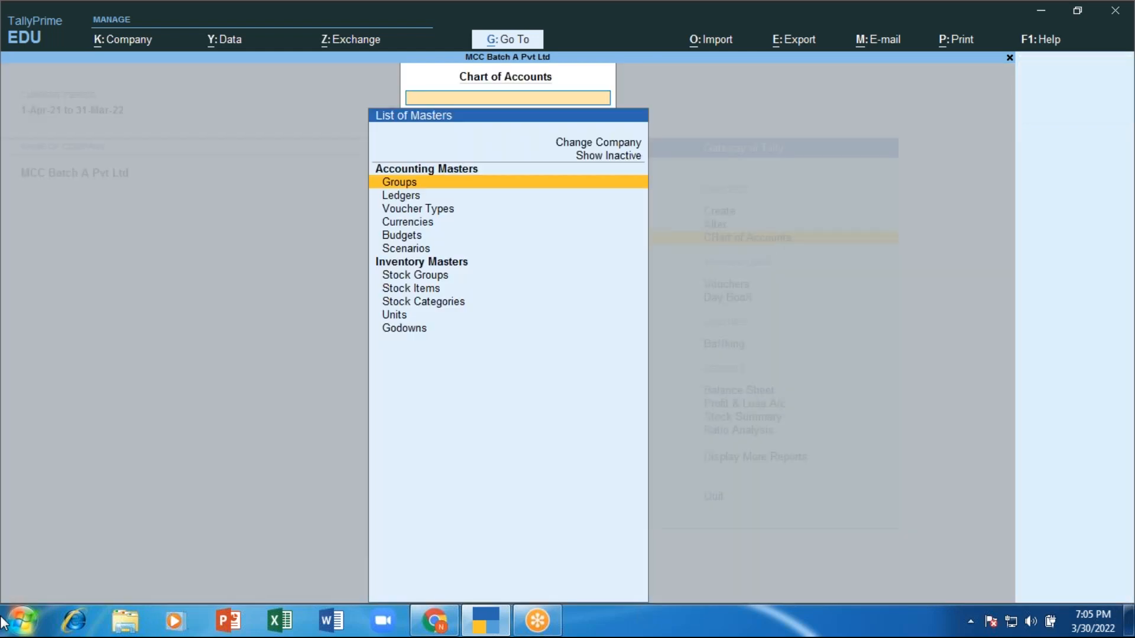
key(Down)
key(Return)
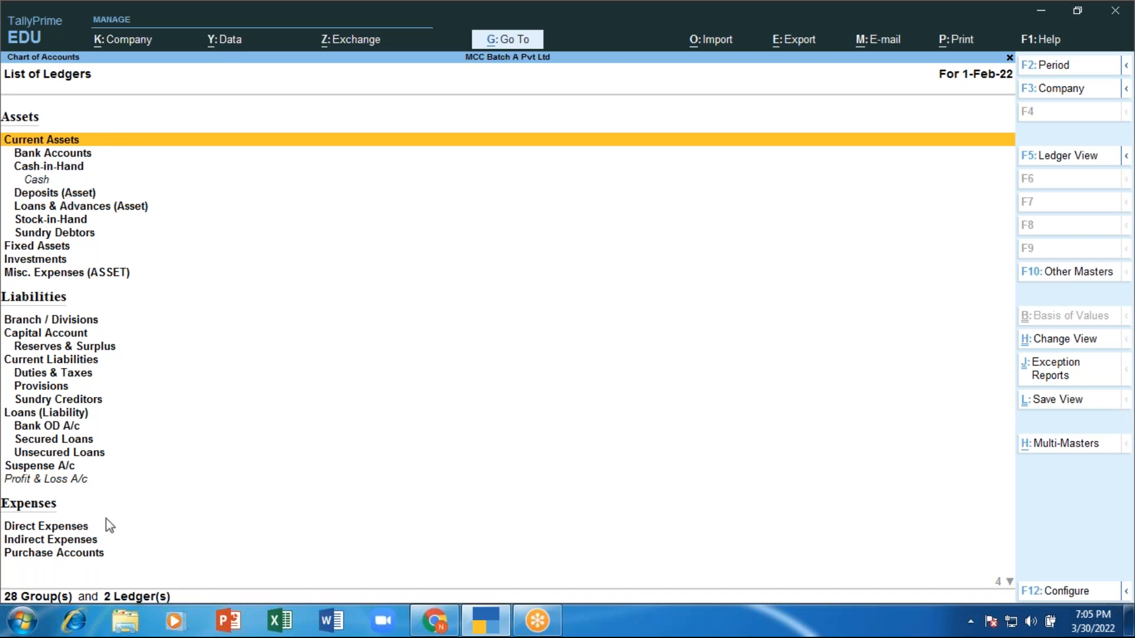
Step: Close the Chart of Accounts and bring up the existing ledgers for alteration
key(Escape)
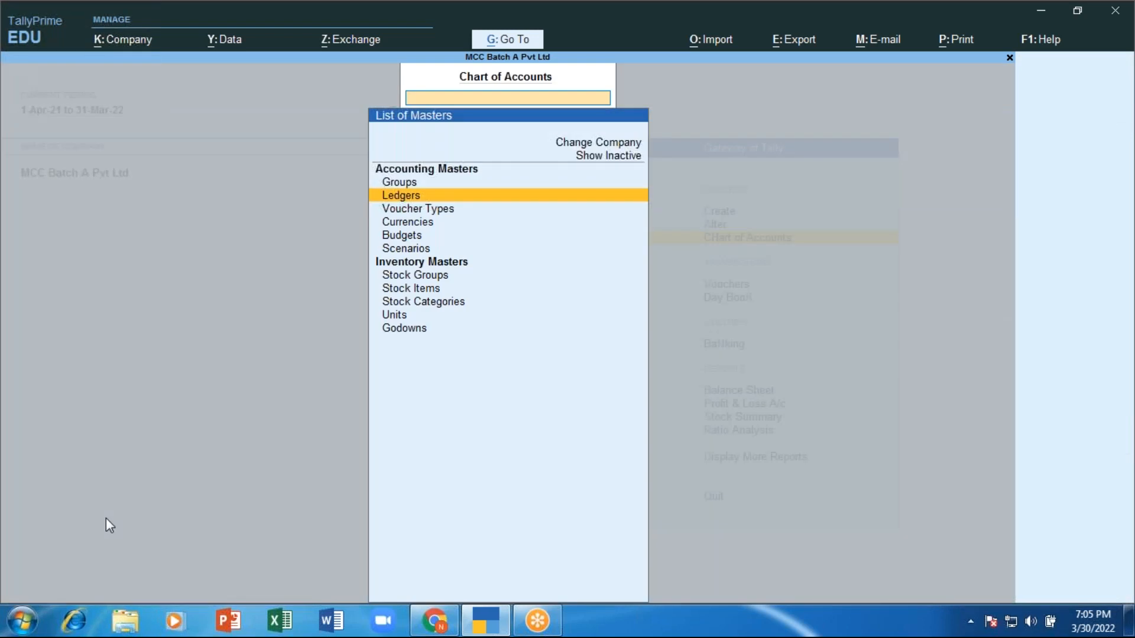
key(Escape)
key(Up)
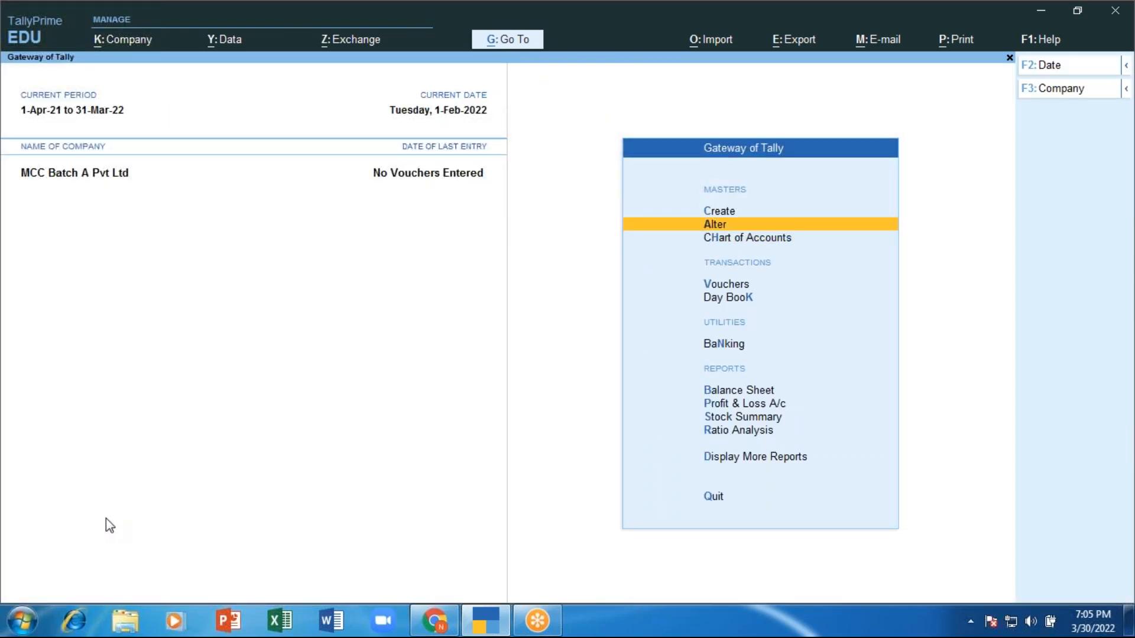
key(Return)
key(Down)
key(Return)
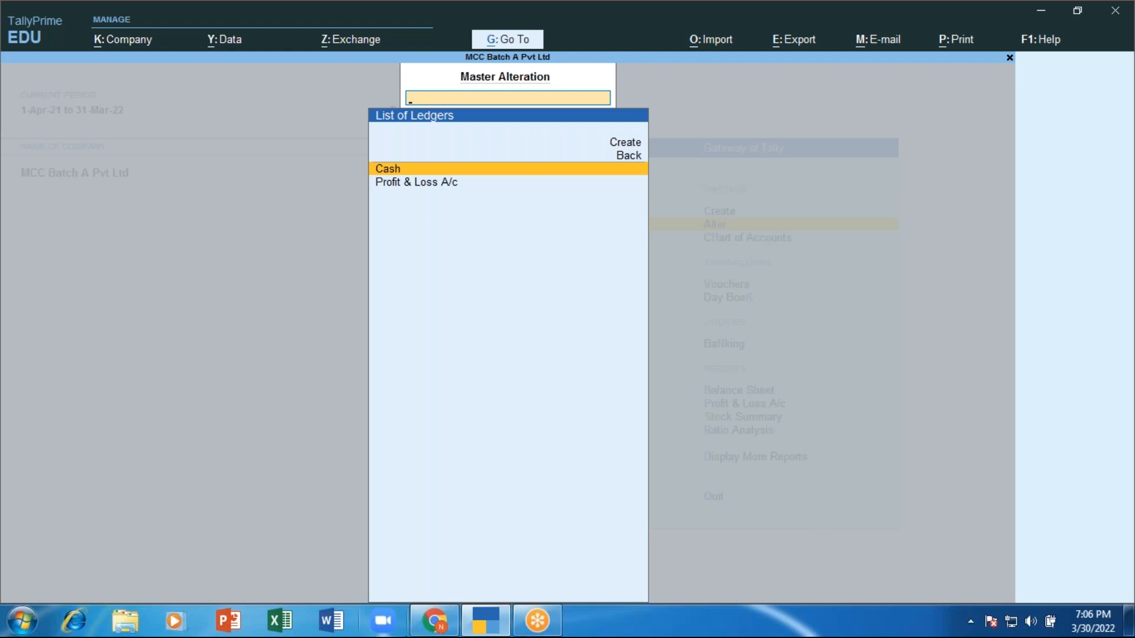
Step: Leave master alteration without changing a ledger and display the Chart of Accounts list of ledgers
key(Escape)
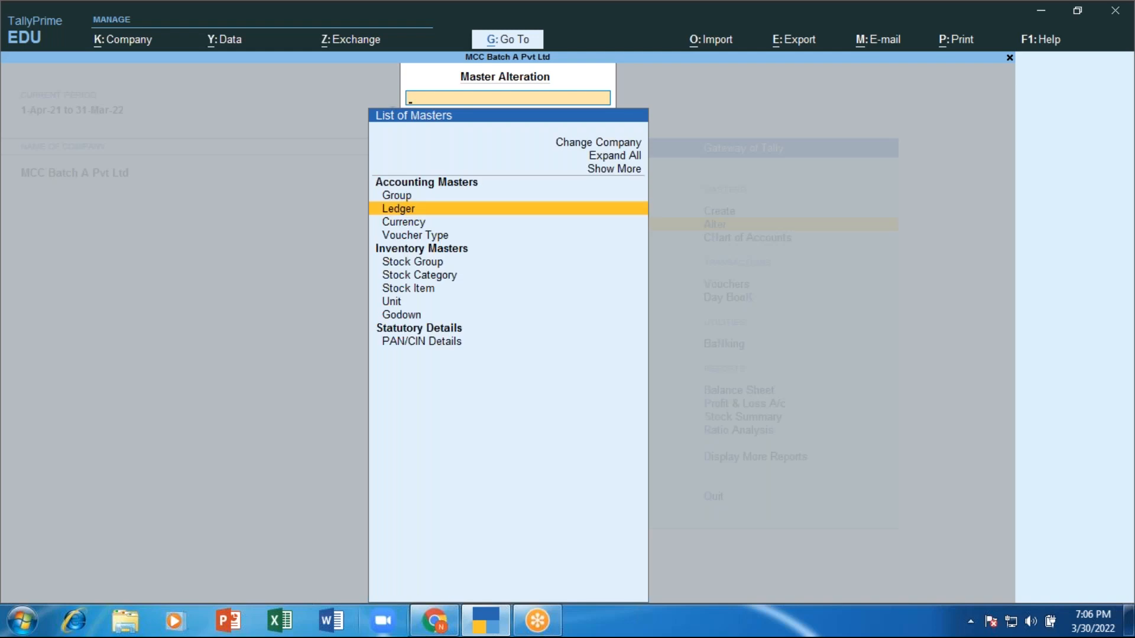
mouse_move(435, 621)
key(Escape)
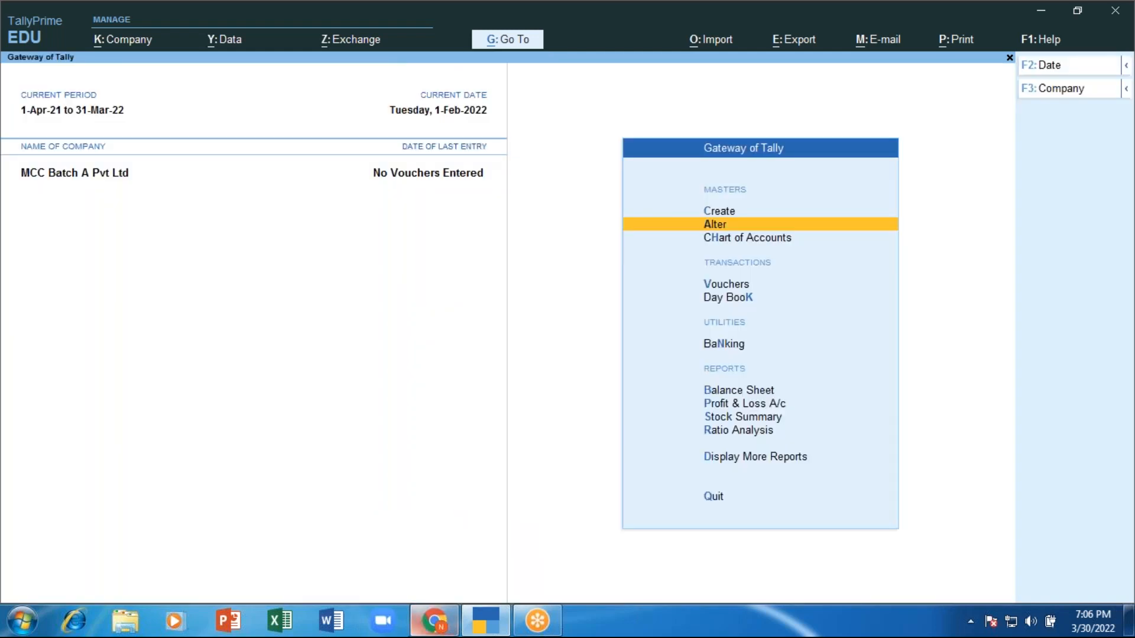
key(Down)
key(Return)
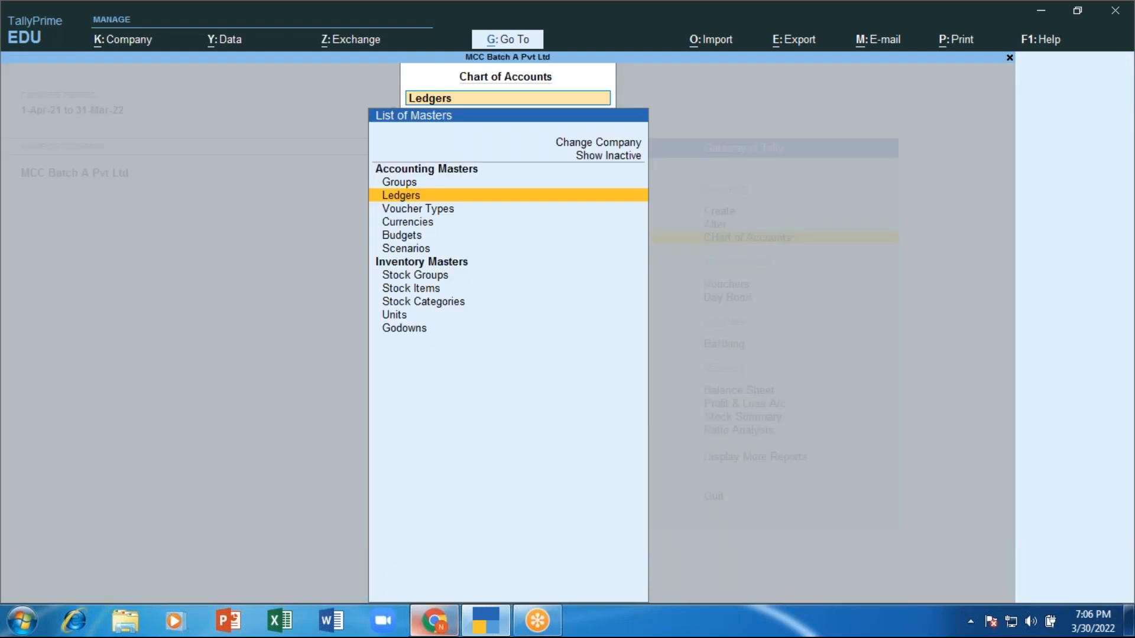
key(Return)
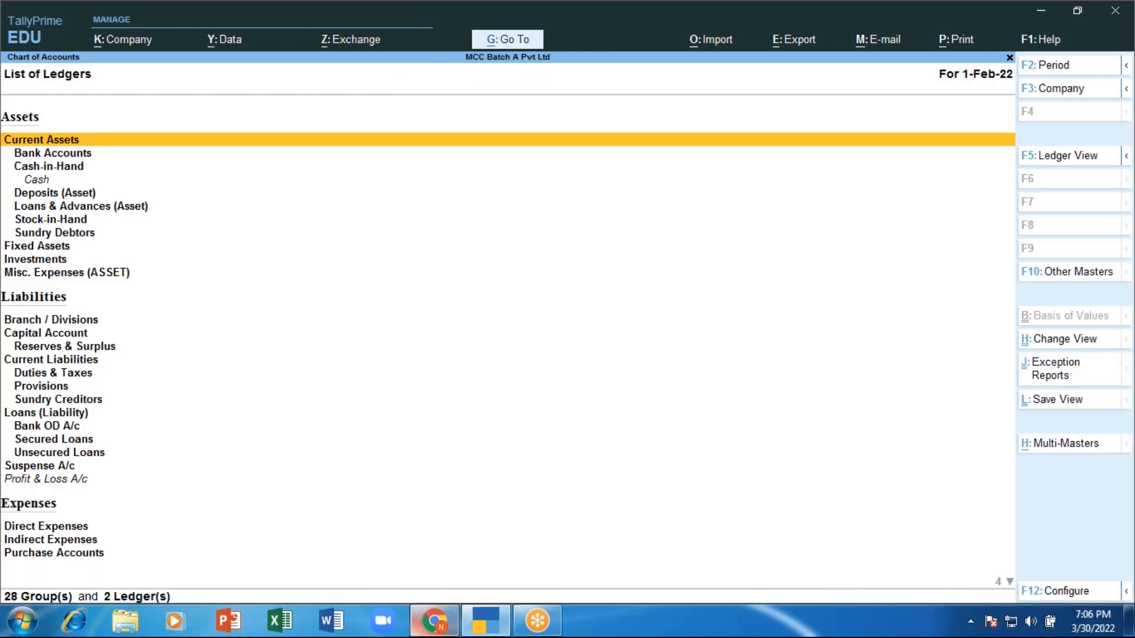
Step: Examine the Assets section of the ledger list and the Liabilities entries down to Reserves & Surplus
key(Down)
key(Down)
key(Down)
key(Down)
key(Down)
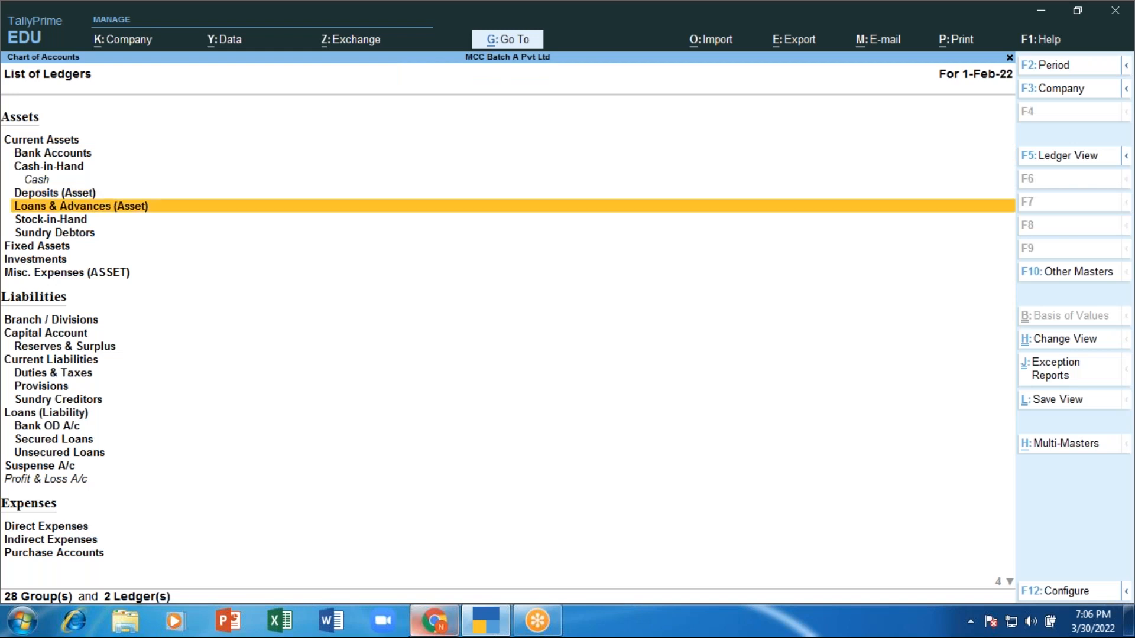
key(Down)
key(Down)
key(Down)
key(Down)
key(Down)
key(Down)
key(Down)
key(Down)
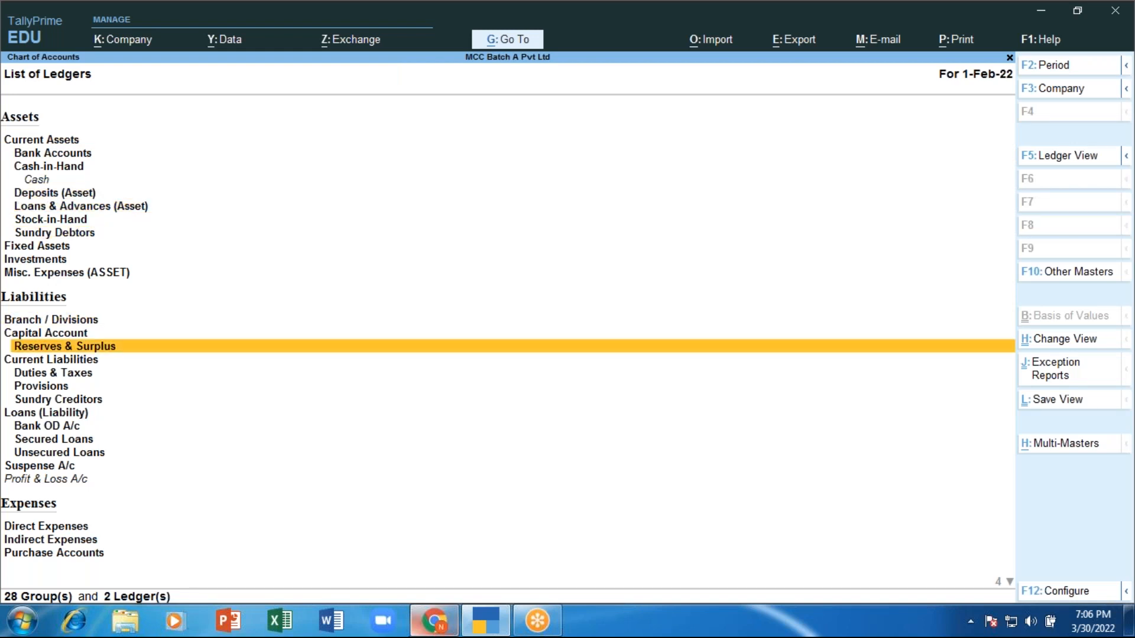
Step: Examine the remaining Liabilities entries from Current Liabilities down to the Profit & Loss A/c ledger
key(Down)
key(Down)
key(Down)
key(Down)
key(Down)
key(Down)
key(Down)
key(Down)
key(Down)
key(Down)
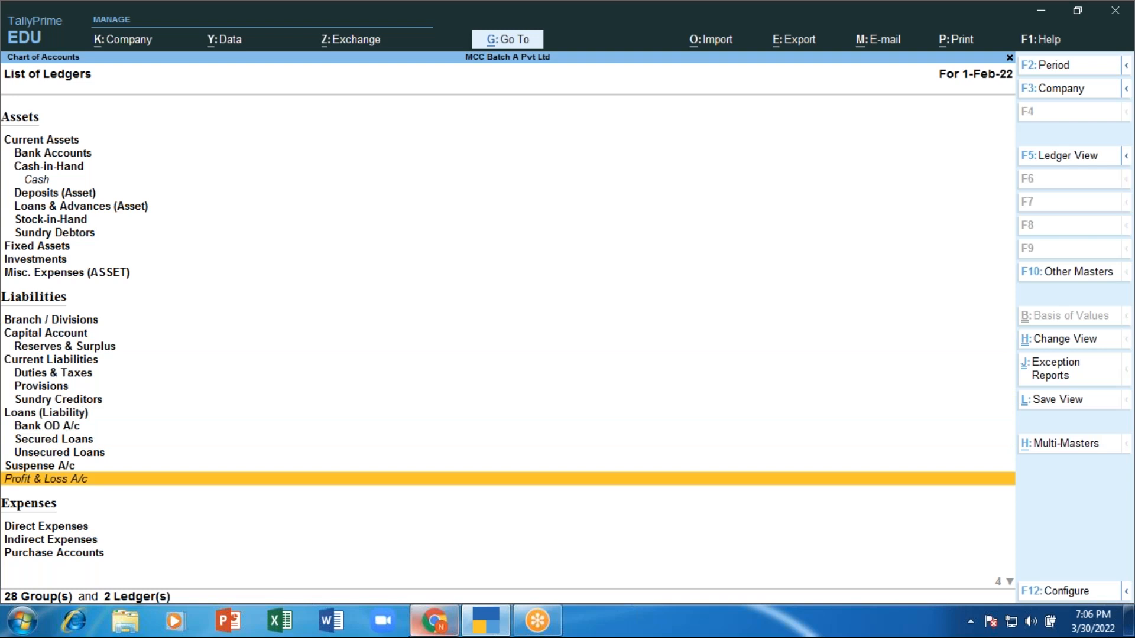
Step: Recheck the entries around Profit & Loss A/c and return to the Gateway of Tally
key(Up)
key(Up)
key(Up)
key(Up)
key(Down)
key(Down)
key(Down)
key(Down)
key(Down)
key(Escape)
key(Escape)
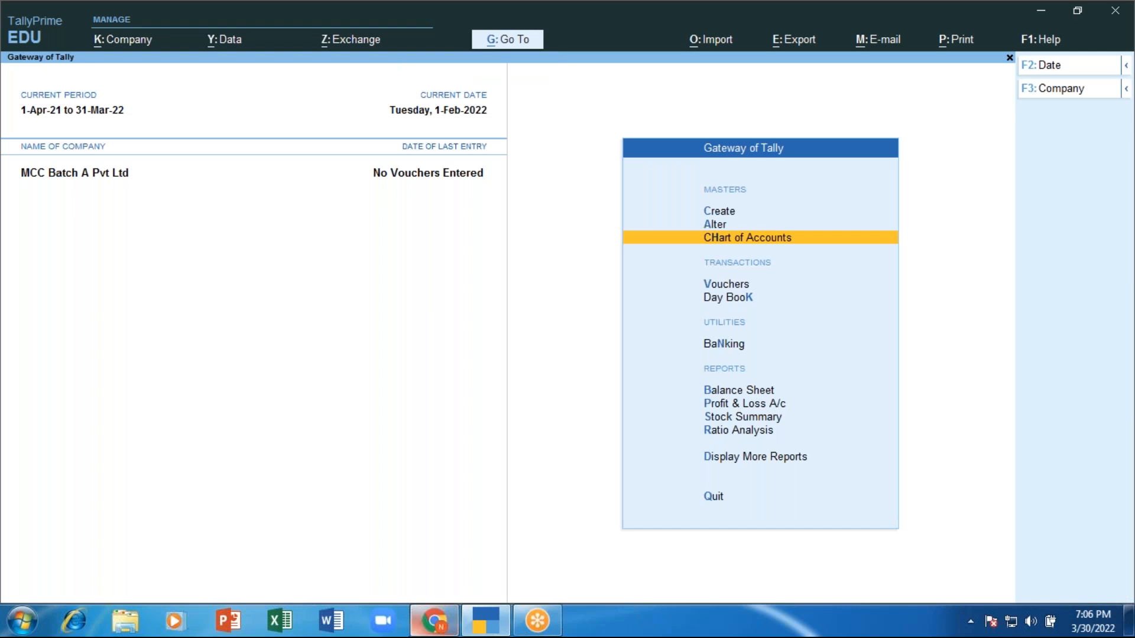
Step: Open a blank Ledger Creation form from the accounting masters
key(Escape)
key(Escape)
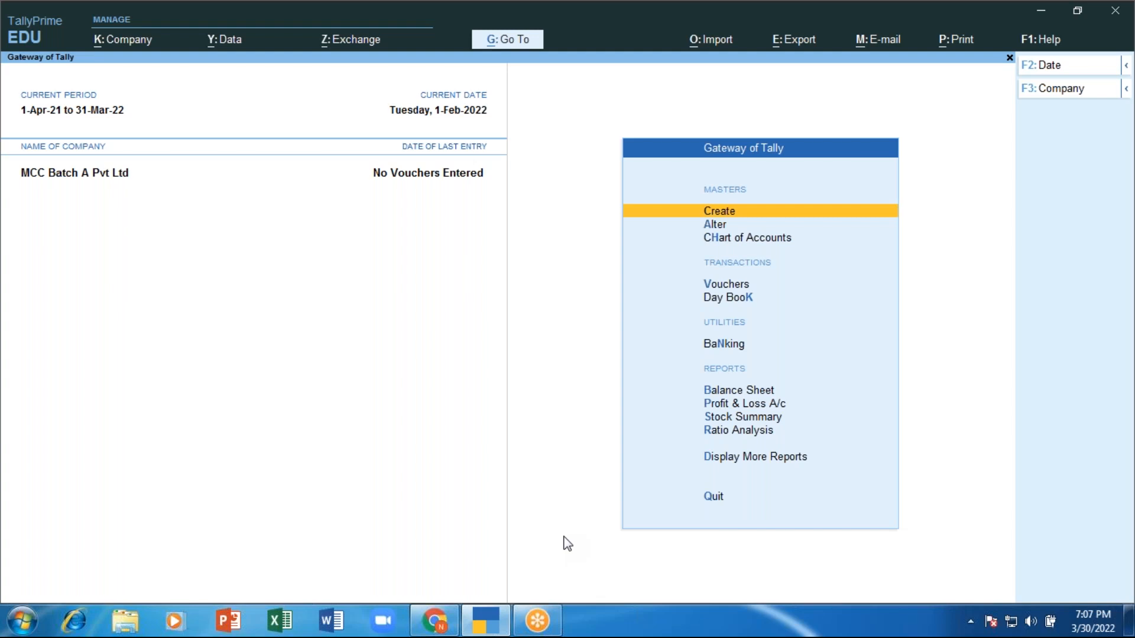
key(Return)
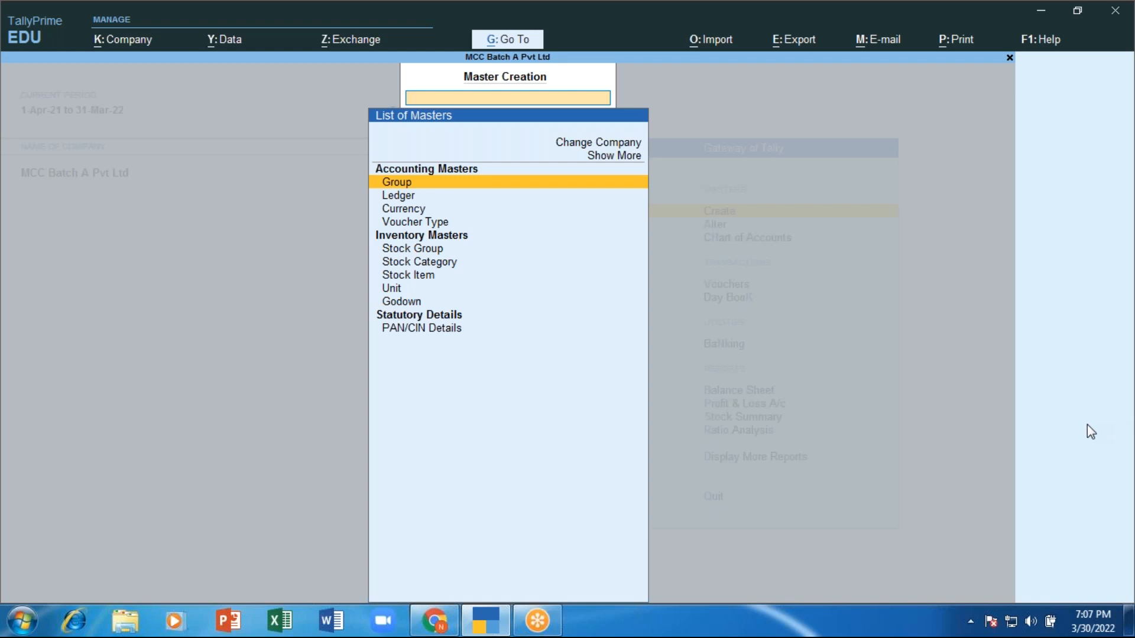
key(Escape)
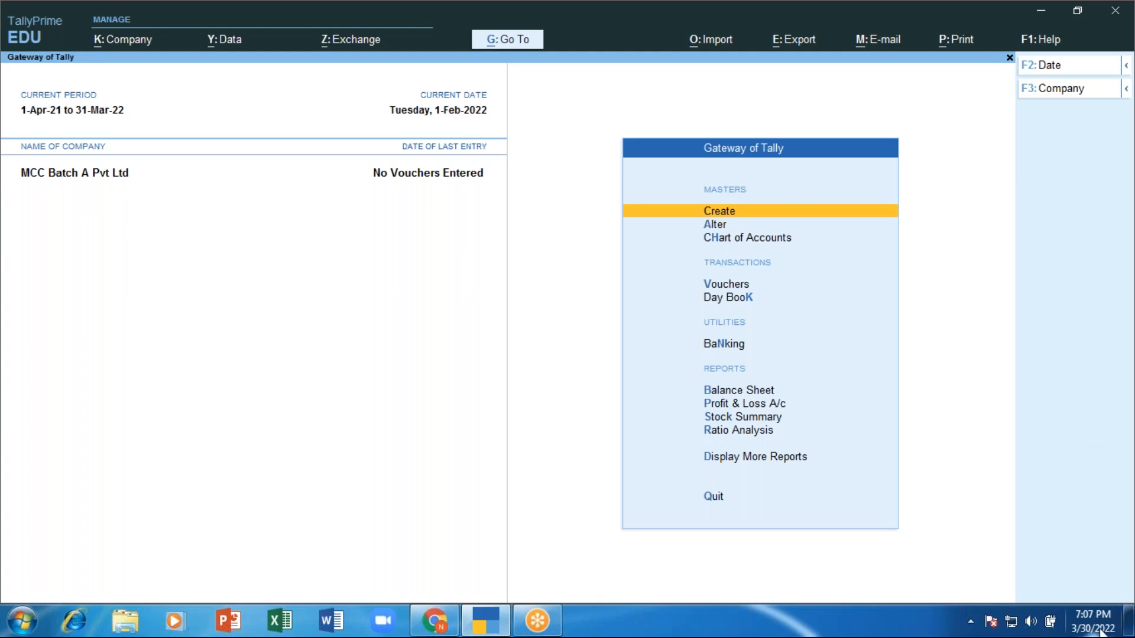
key(Return)
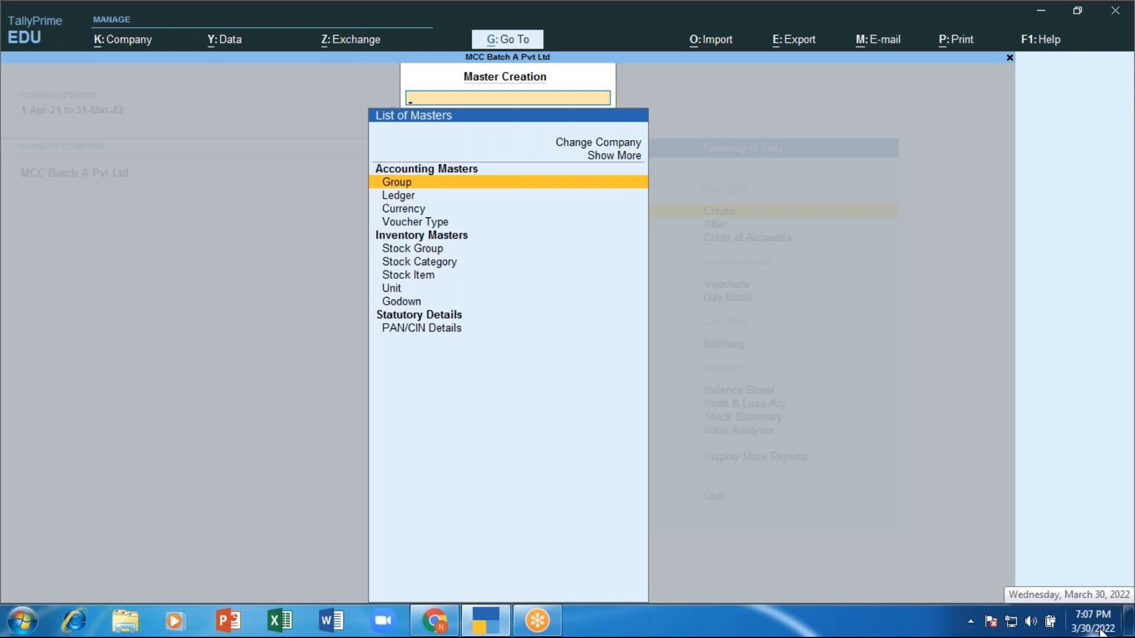
key(Down)
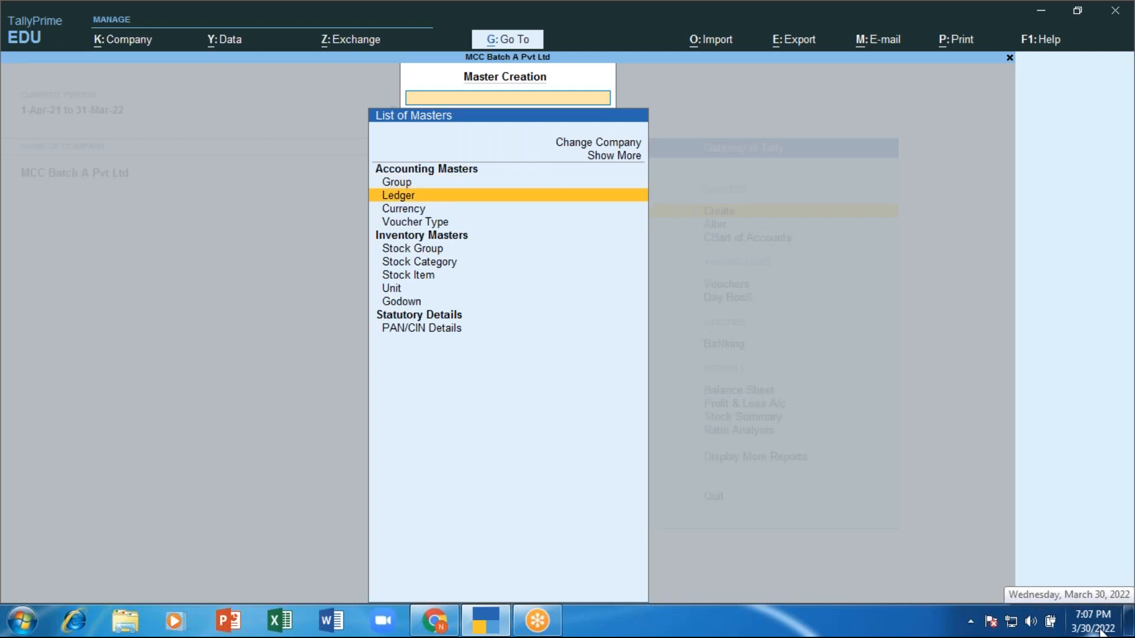
key(Return)
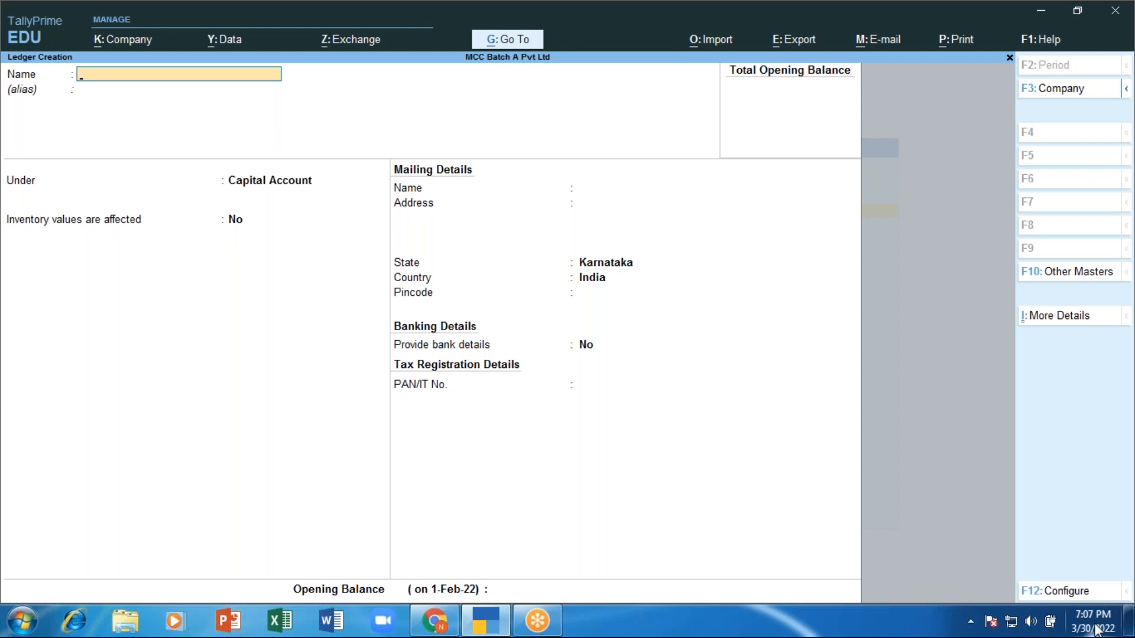
Step: Name the new ledger as the first owner's capital, leave the alias blank and place it under Capital Account
text(Neha's Capitya)
key(BackSpace)
key(BackSpace)
text(al)
key(Return)
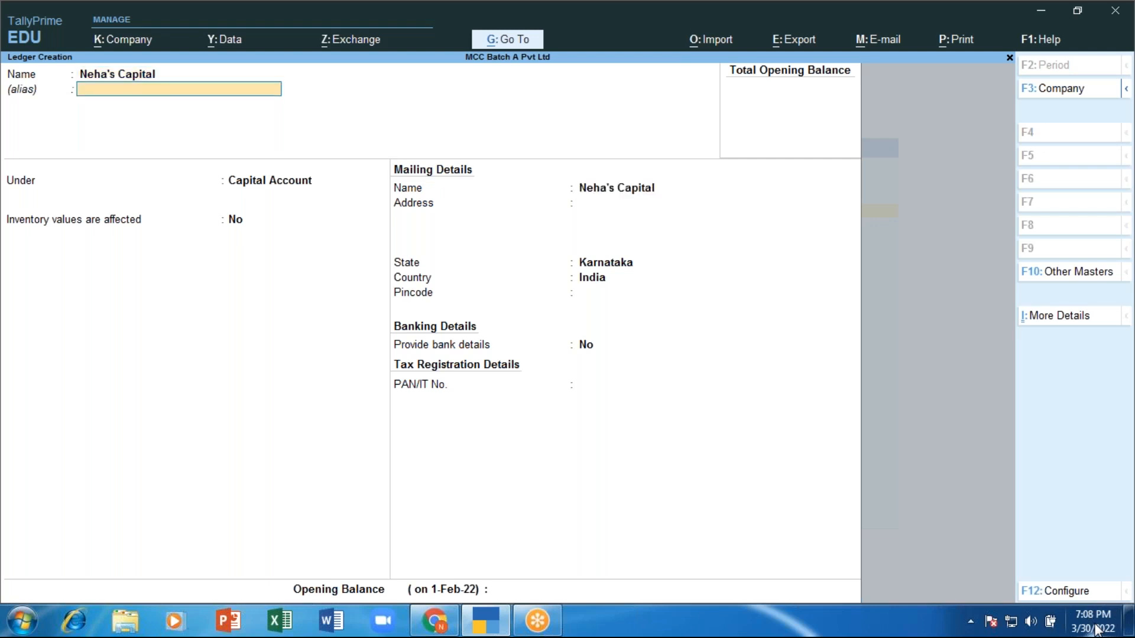
key(Return)
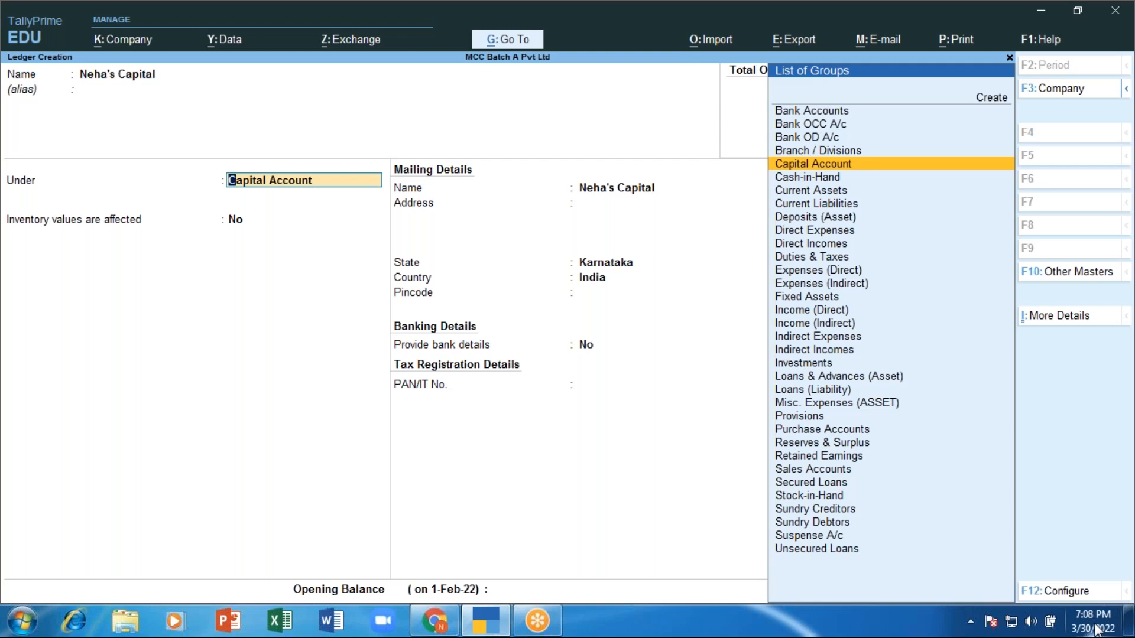
key(Return)
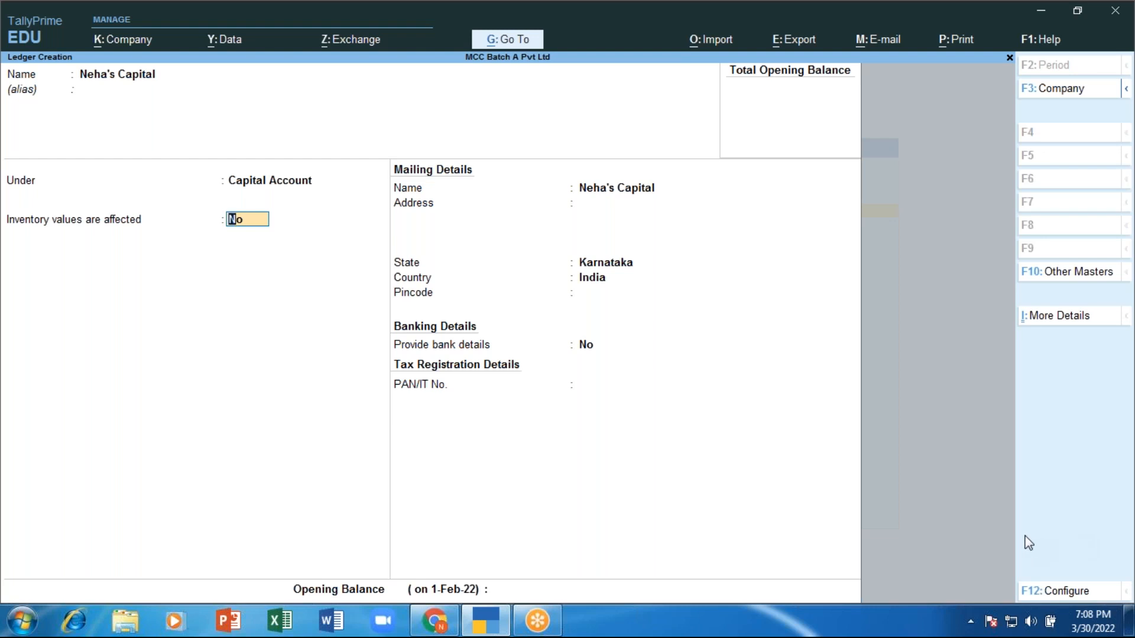
Step: Review the ledger configuration's General Details from aliases down to Provide Percentage of Calculation and Rounding Method, then accept the settings
click(1083, 597)
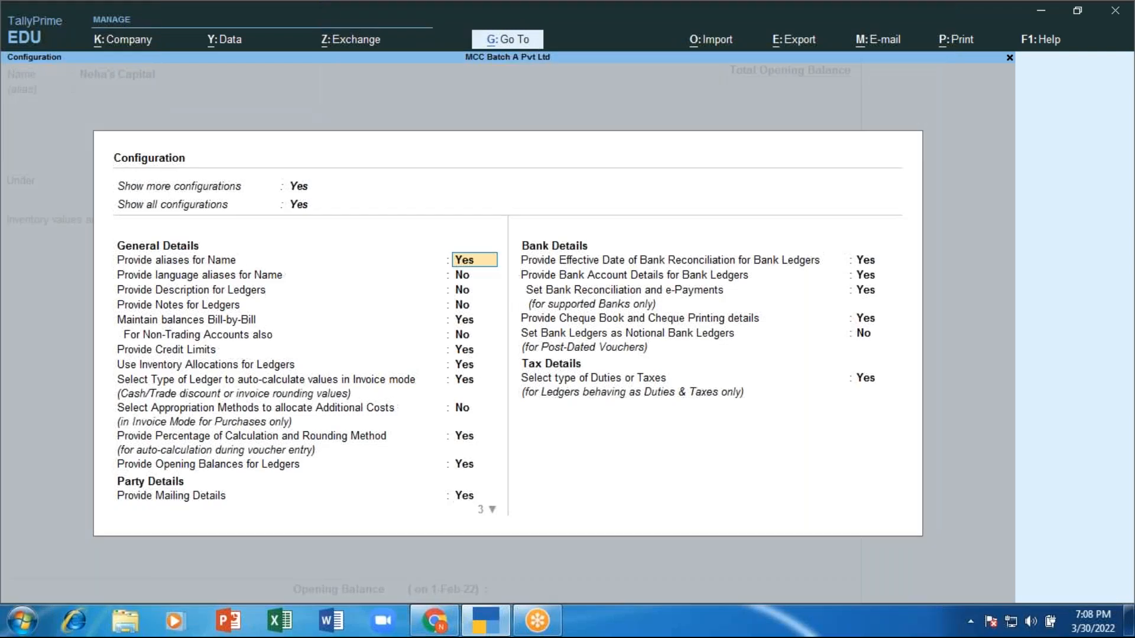
key(Down)
key(Down)
key(Down)
key(Down)
key(Down)
key(Down)
key(Down)
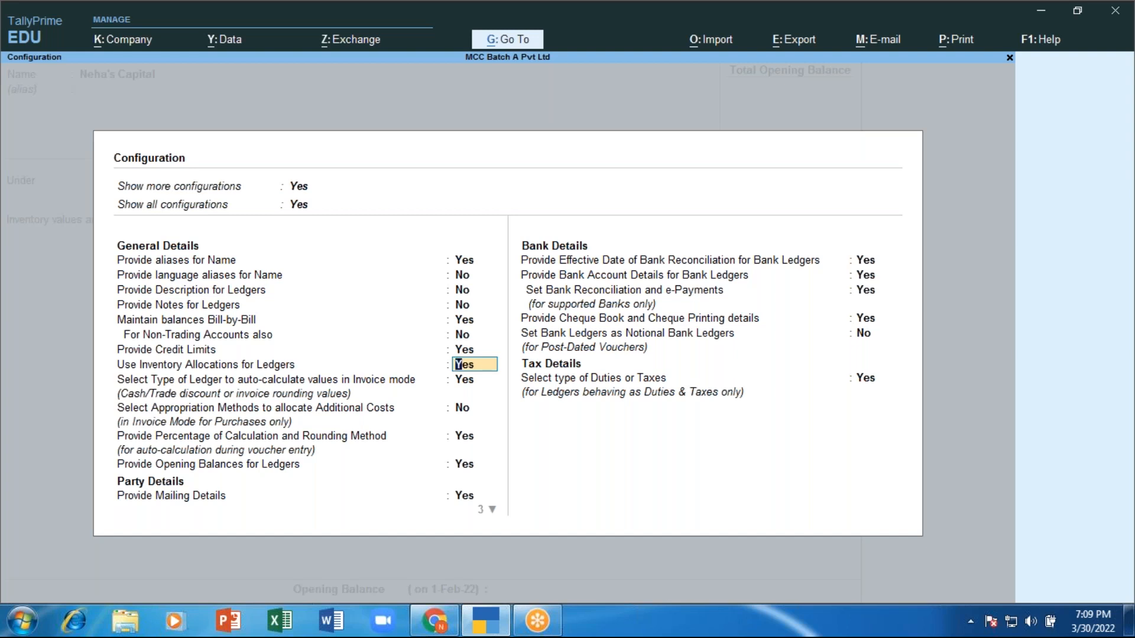
key(Return)
key(Return)
key(Return)
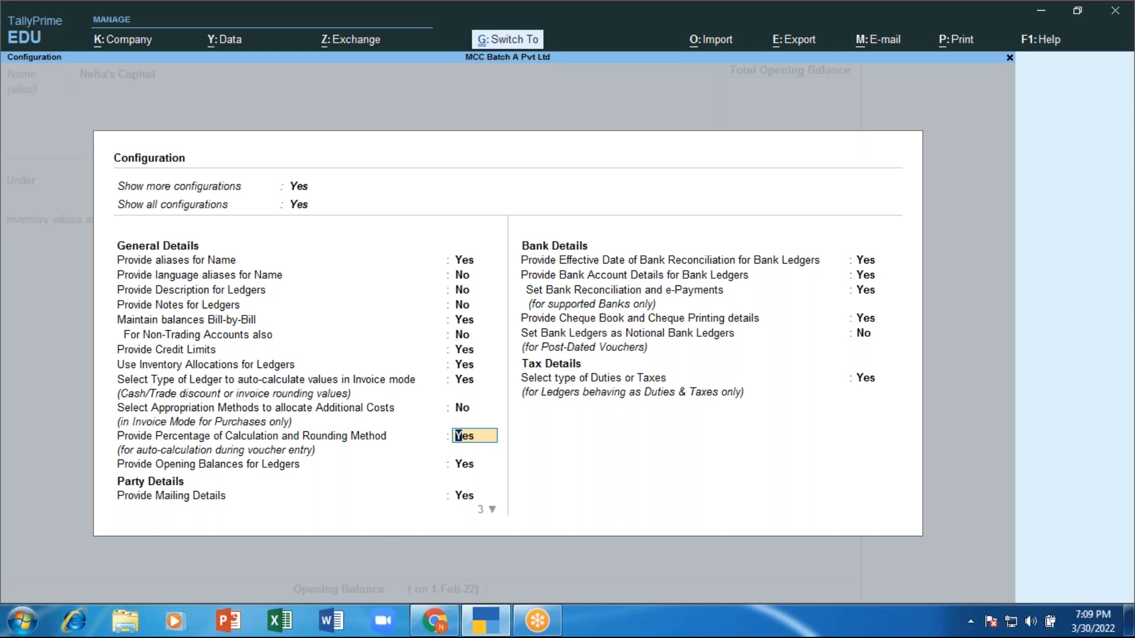
key(ctrl+a)
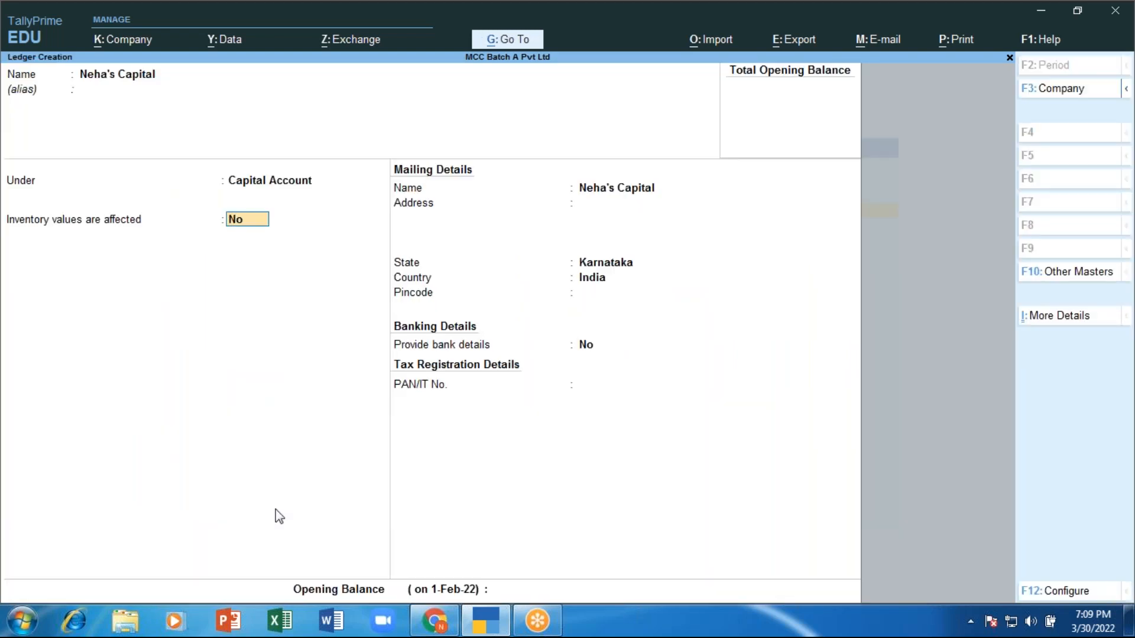
Step: Switch to Word and note "Accept screen >> Ctrl + A" in a new blank document
click(320, 621)
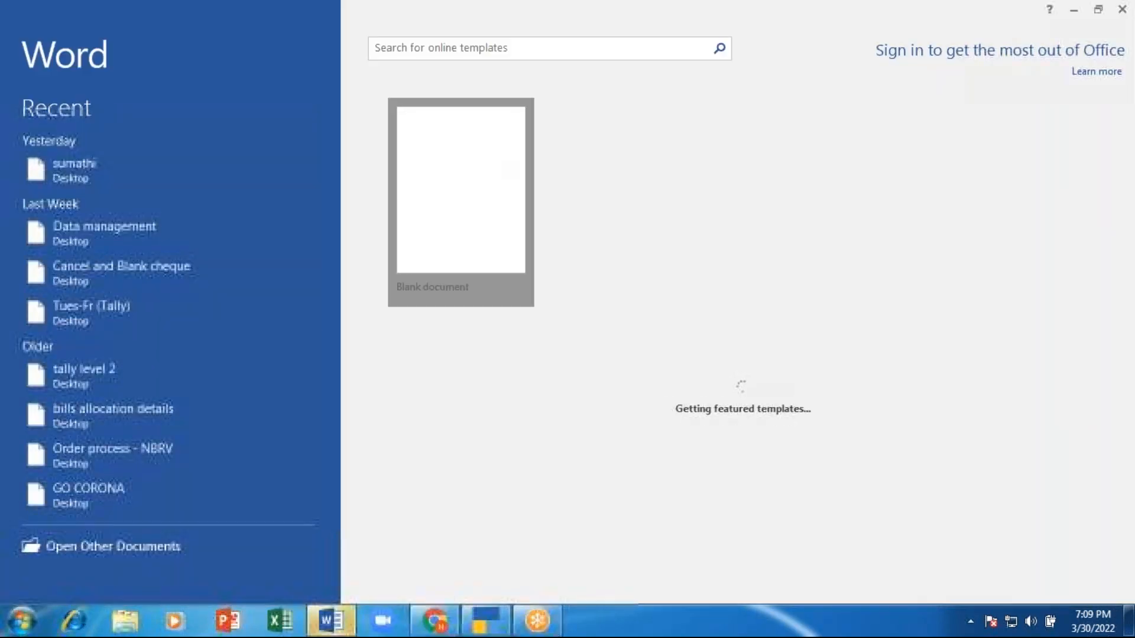
click(493, 162)
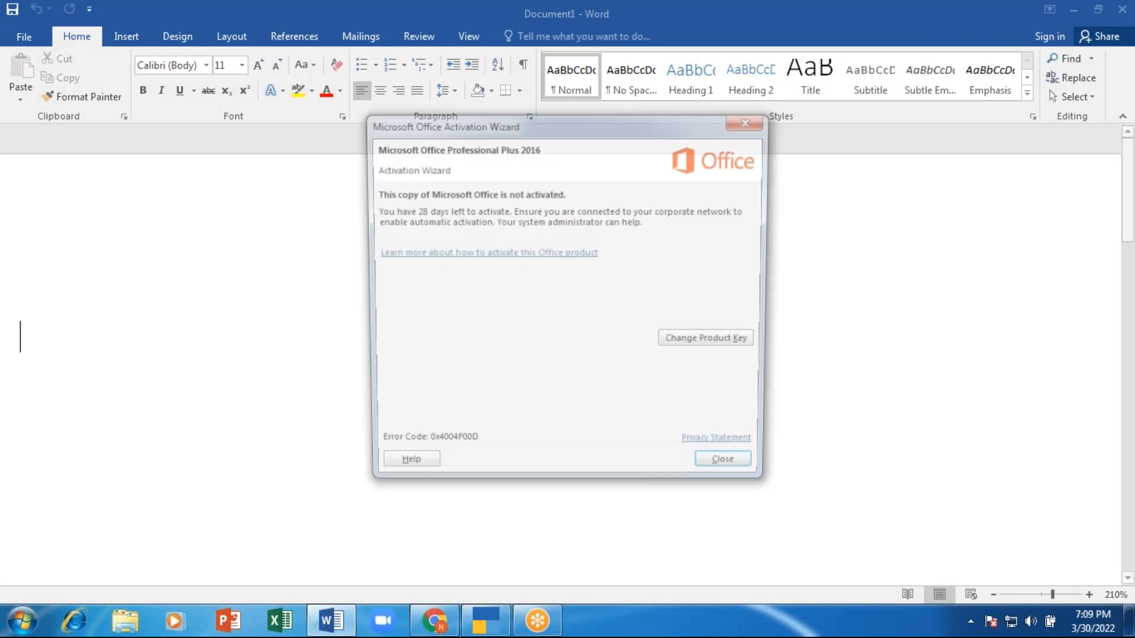
click(749, 118)
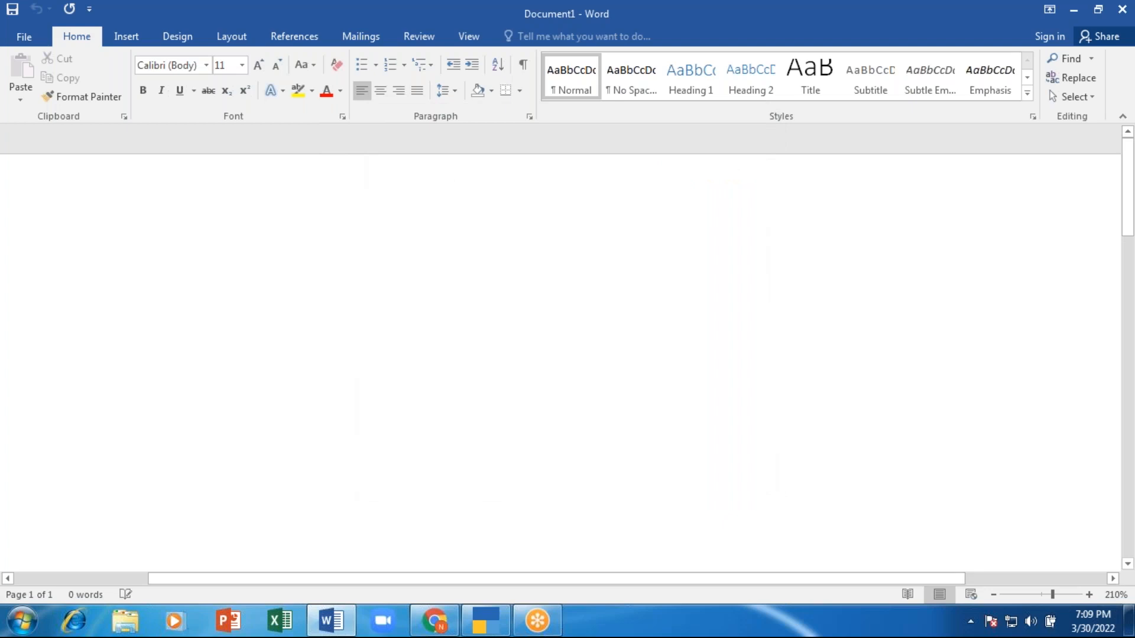
text(Accept screen =)
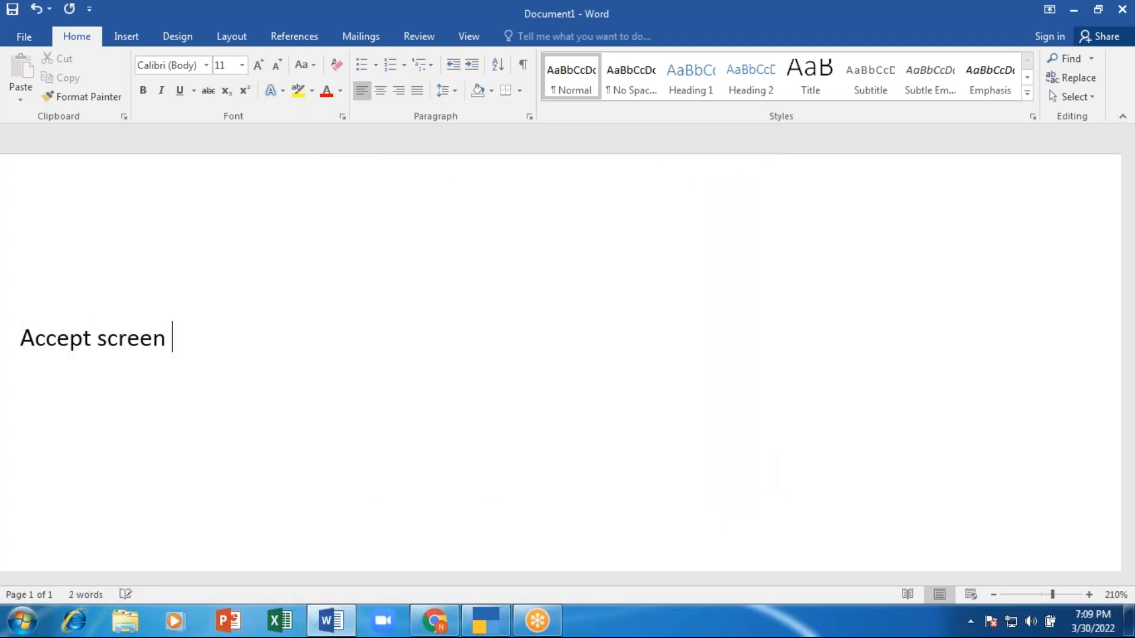
key(BackSpace)
text(>> Ctrl + A)
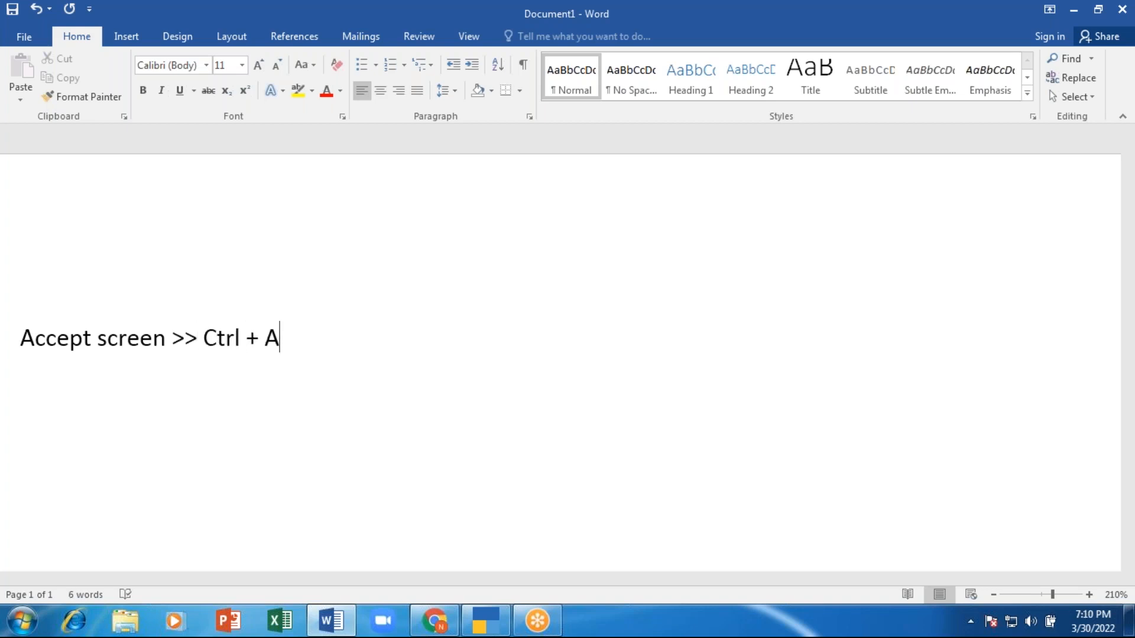
key(Return)
Step: Switch back to TallyPrime and fill in the capital ledger's mailing address, keeping inventory values affected at No
key(alt+Tab)
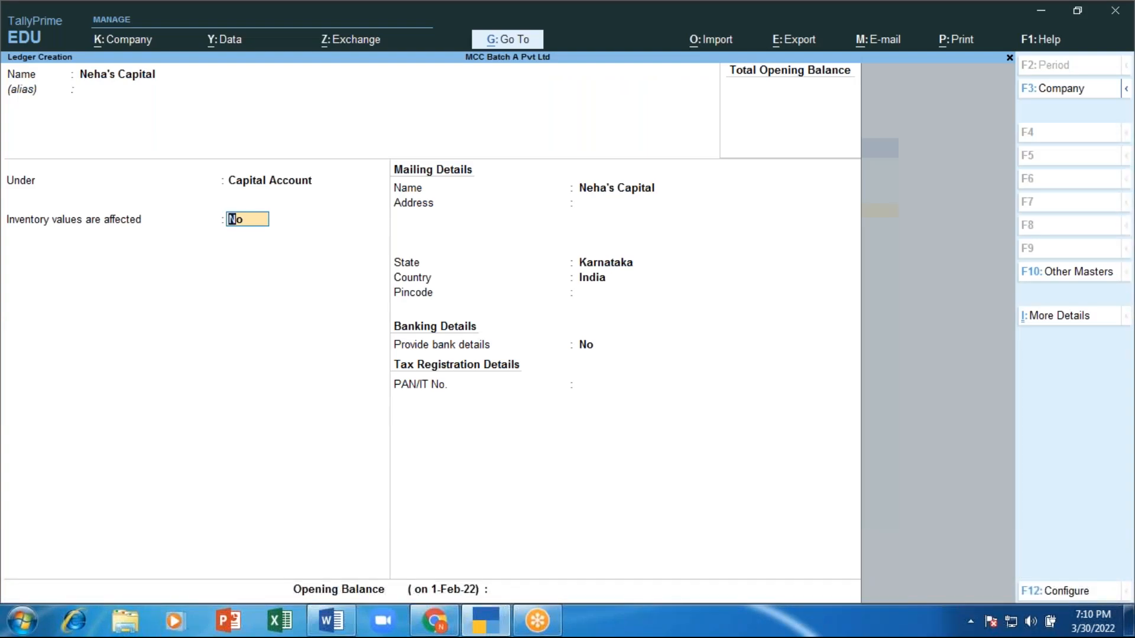
key(Return)
key(Return)
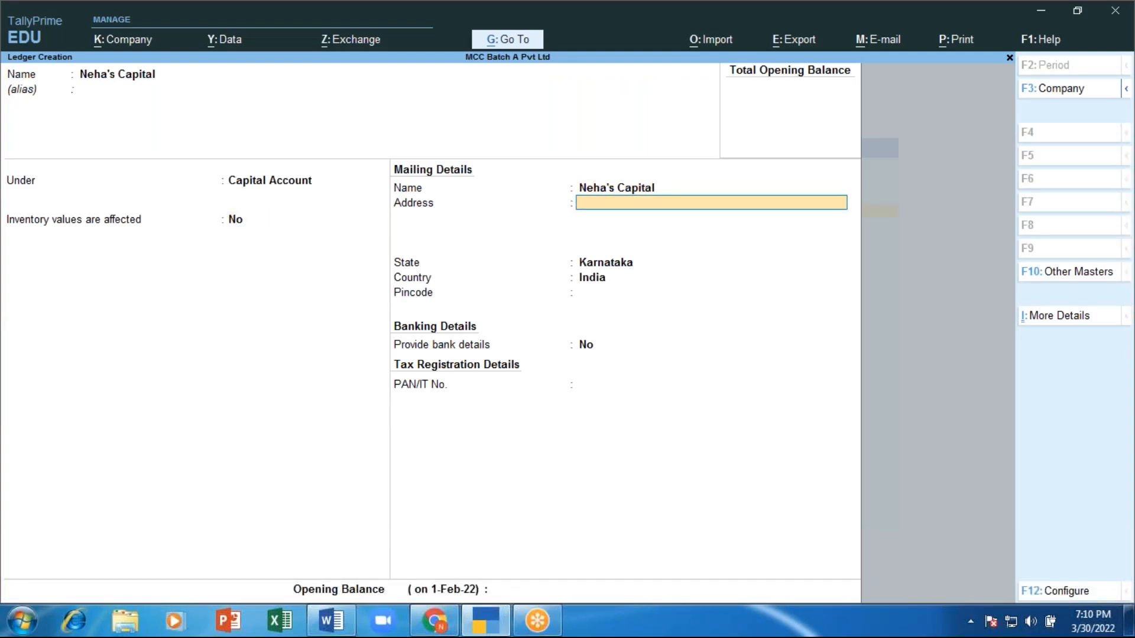
text(Jaya)
text(nagar)
key(Return)
key(Return)
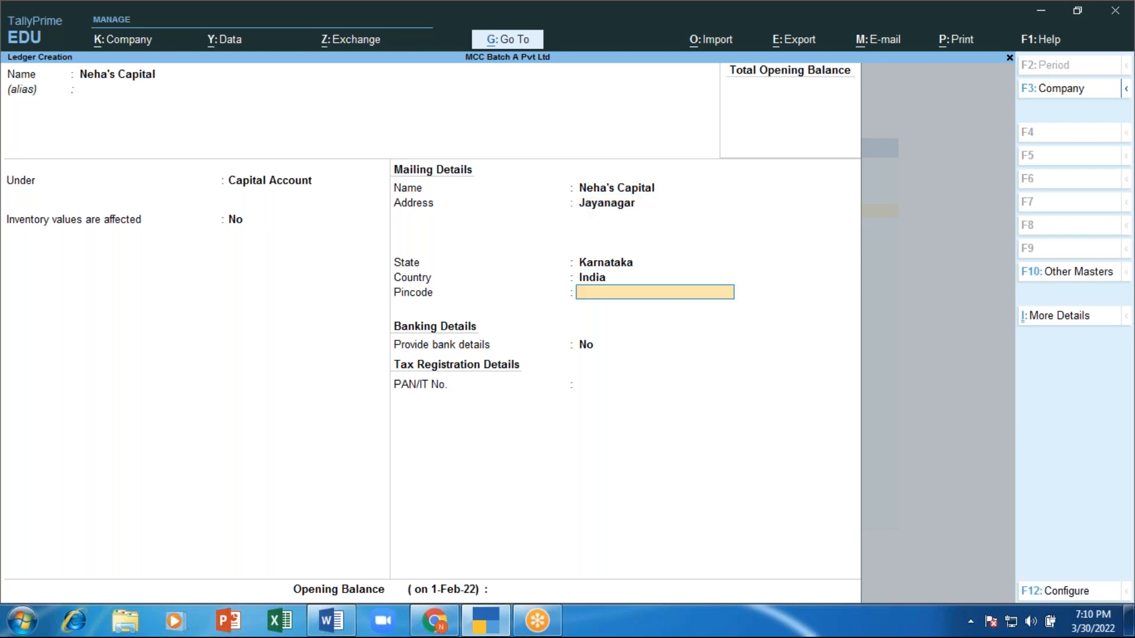
Step: Leave the pincode, PAN and opening balance blank, keep bank details at No, and save the capital ledger
key(Return)
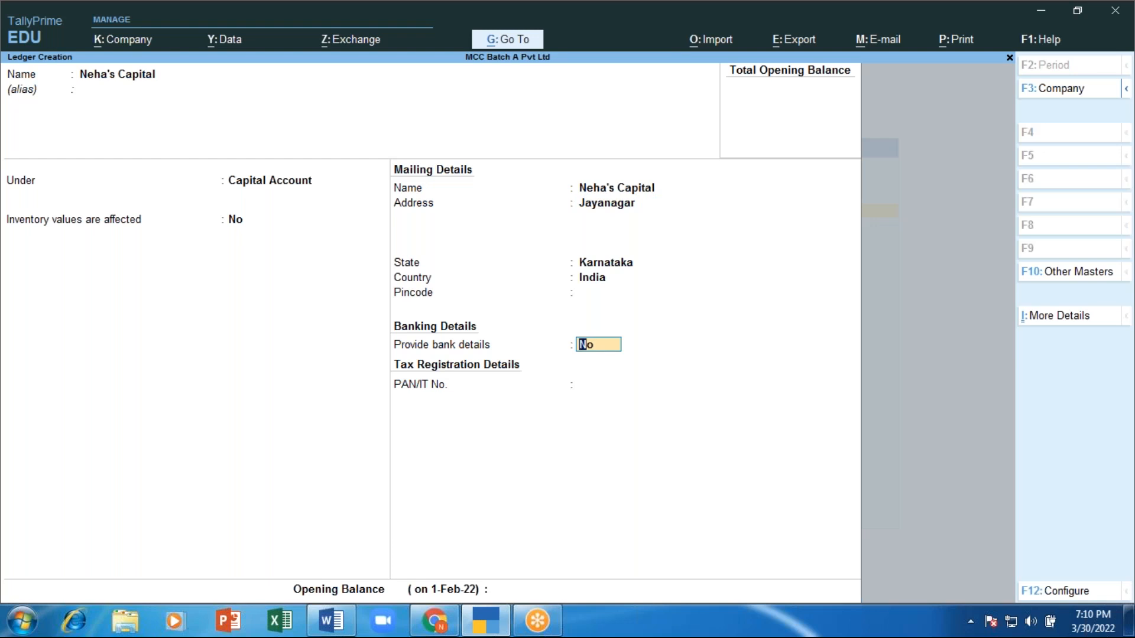
key(Return)
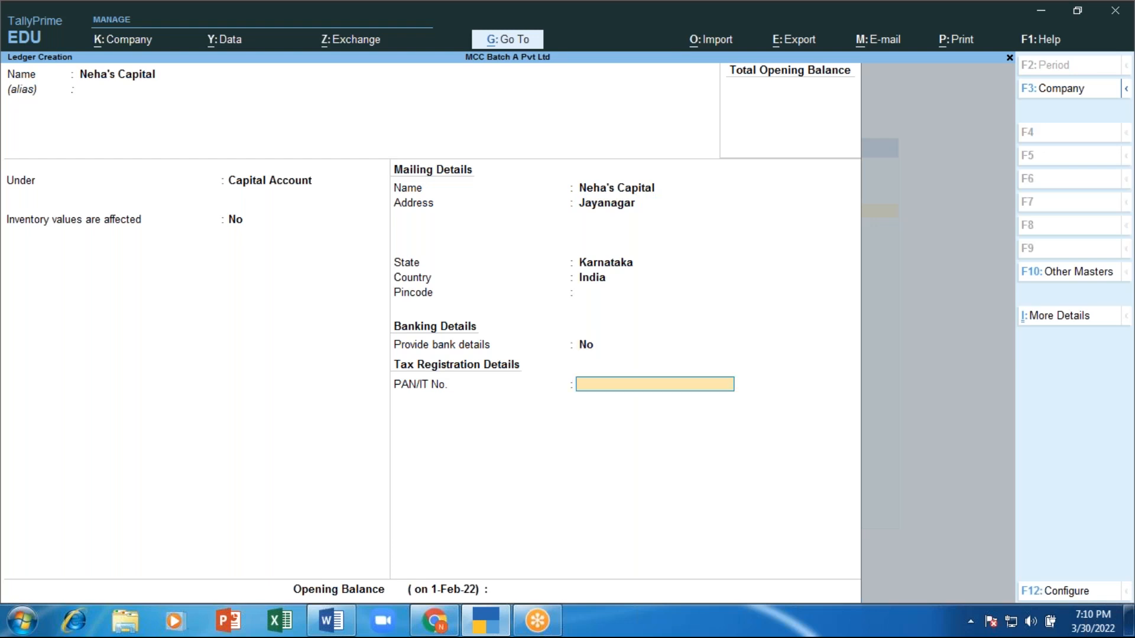
key(Return)
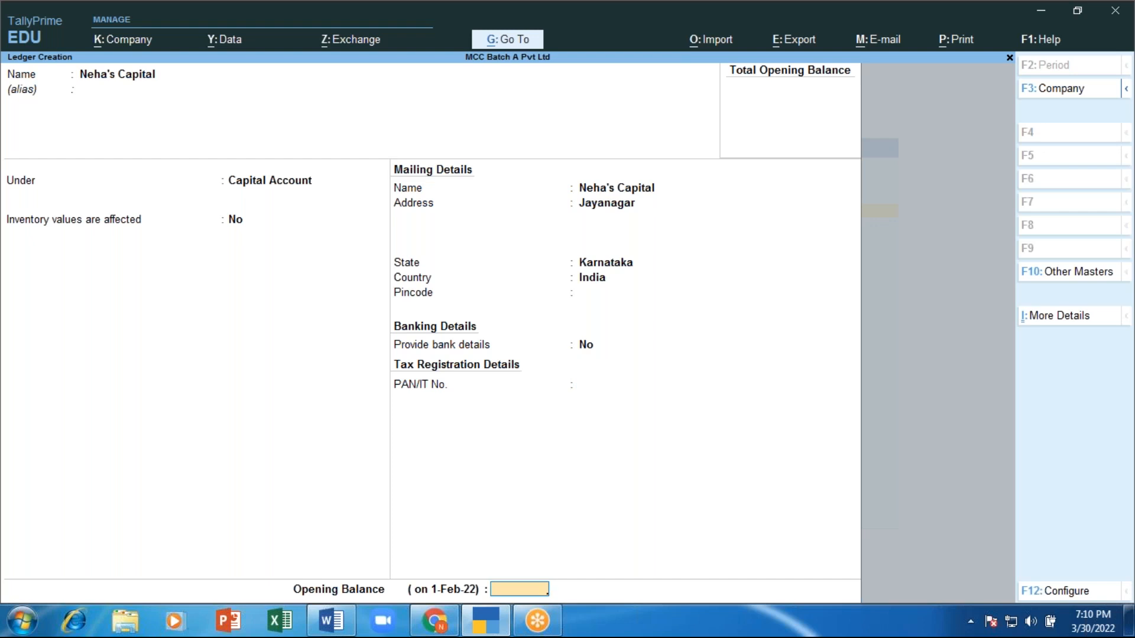
key(Return)
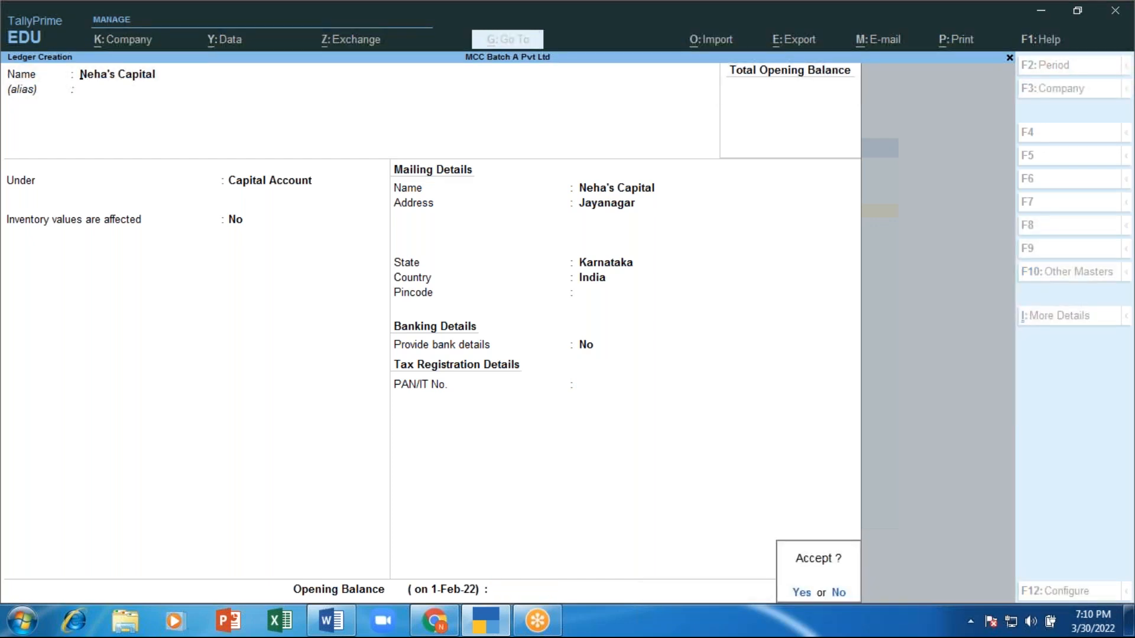
key(Return)
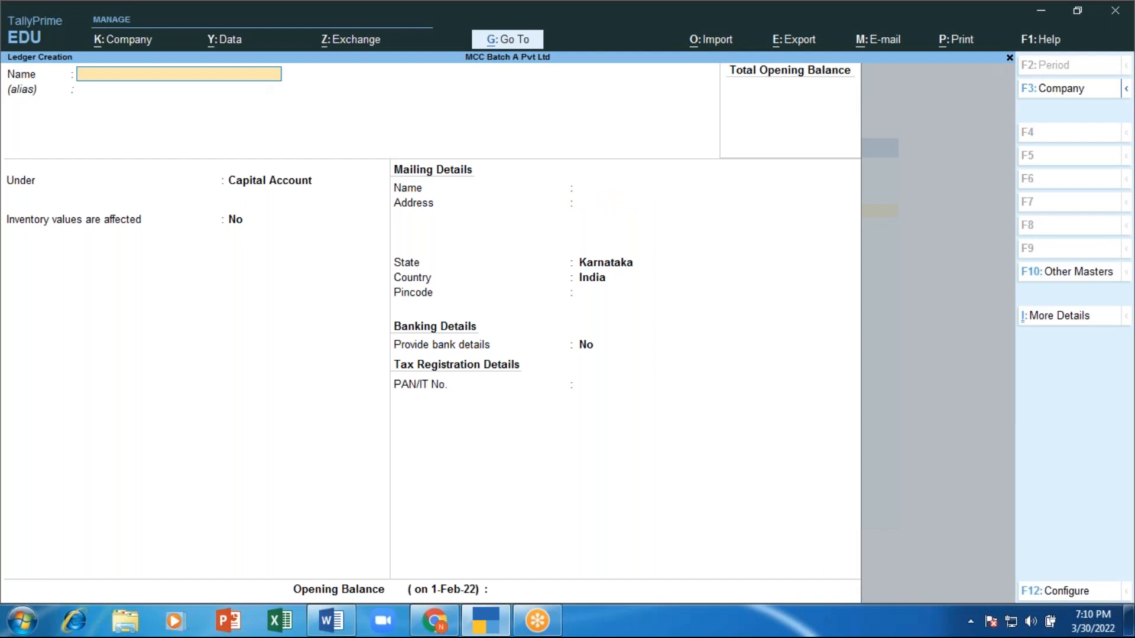
Step: Name another ledger as the second owner's capital, leave the alias blank and keep it under Capital Account
text(Tanya'capita)
key(BackSpace)
key(BackSpace)
key(BackSpace)
key(BackSpace)
key(BackSpace)
key(BackSpace)
text(s capital)
key(Return)
key(Return)
key(Return)
Step: Keep the second capital ledger's default mailing, banking and tax details, leave its opening balance blank and save it
key(Return)
key(Return)
key(Return)
key(Return)
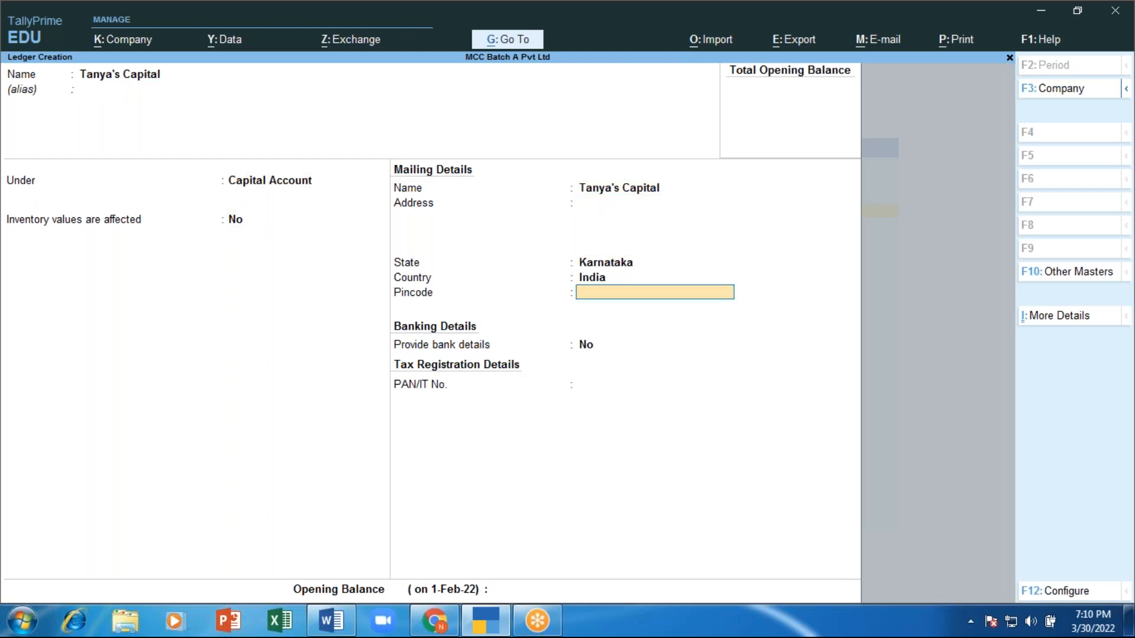
key(Return)
key(Return)
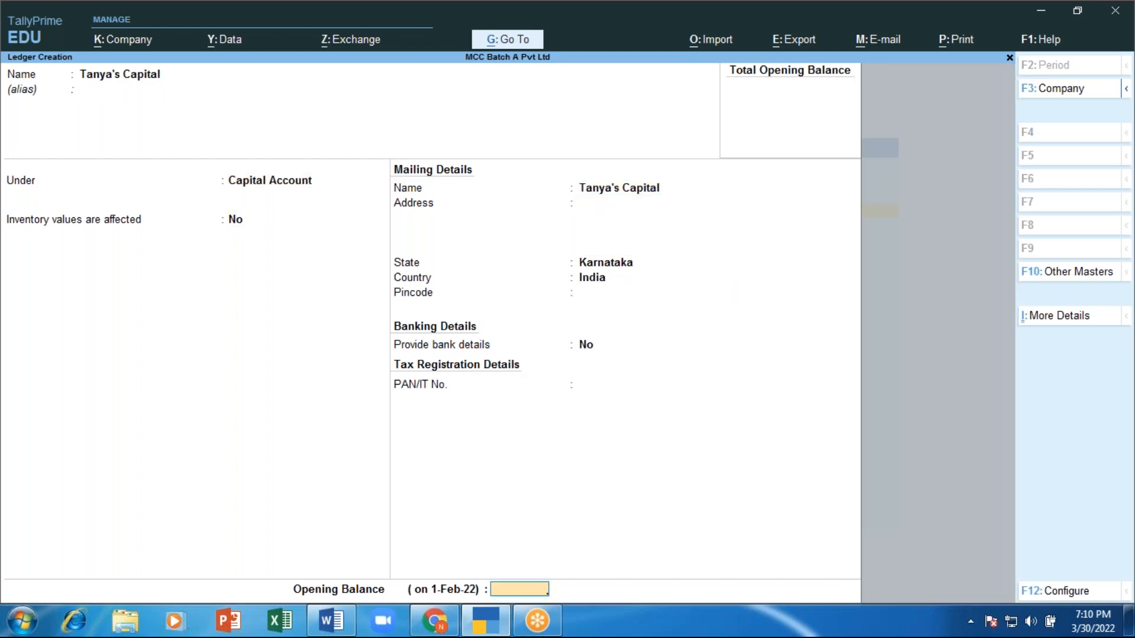
key(Return)
key(Return)
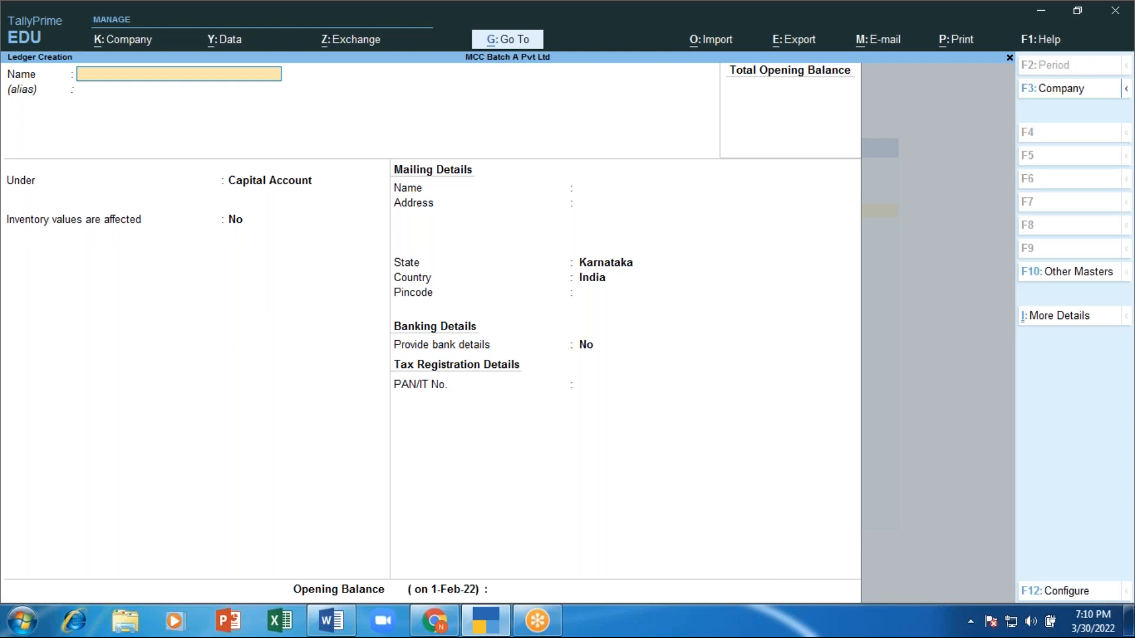
Step: Name the next new ledger Computer, leave its alias blank and bring up the group selection
text(Computer)
key(Return)
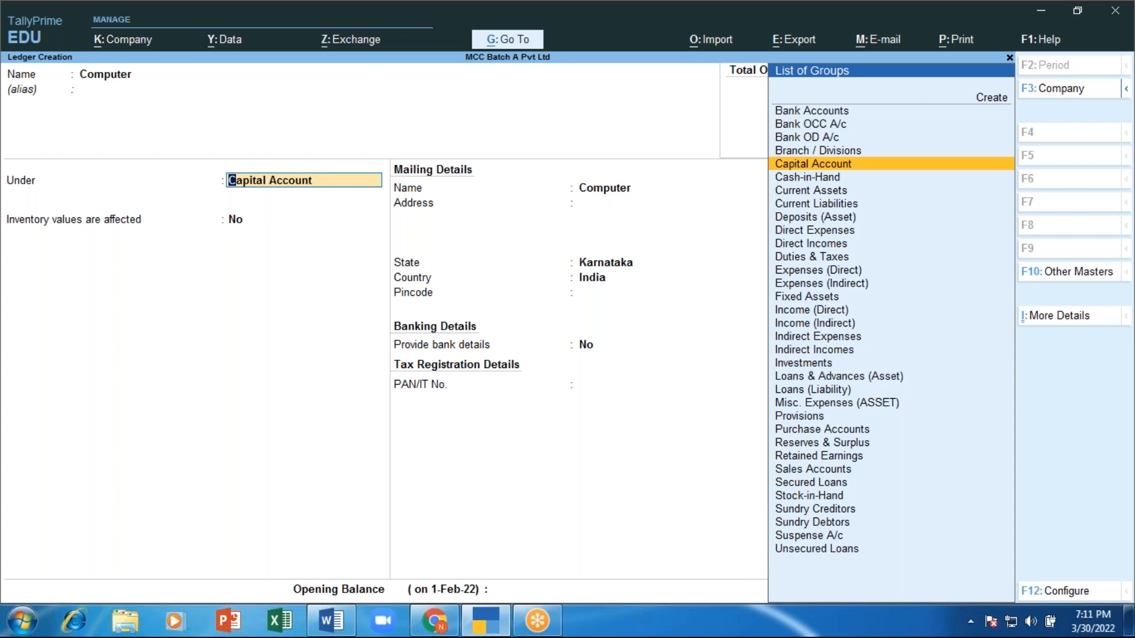
key(BackSpace)
key(BackSpace)
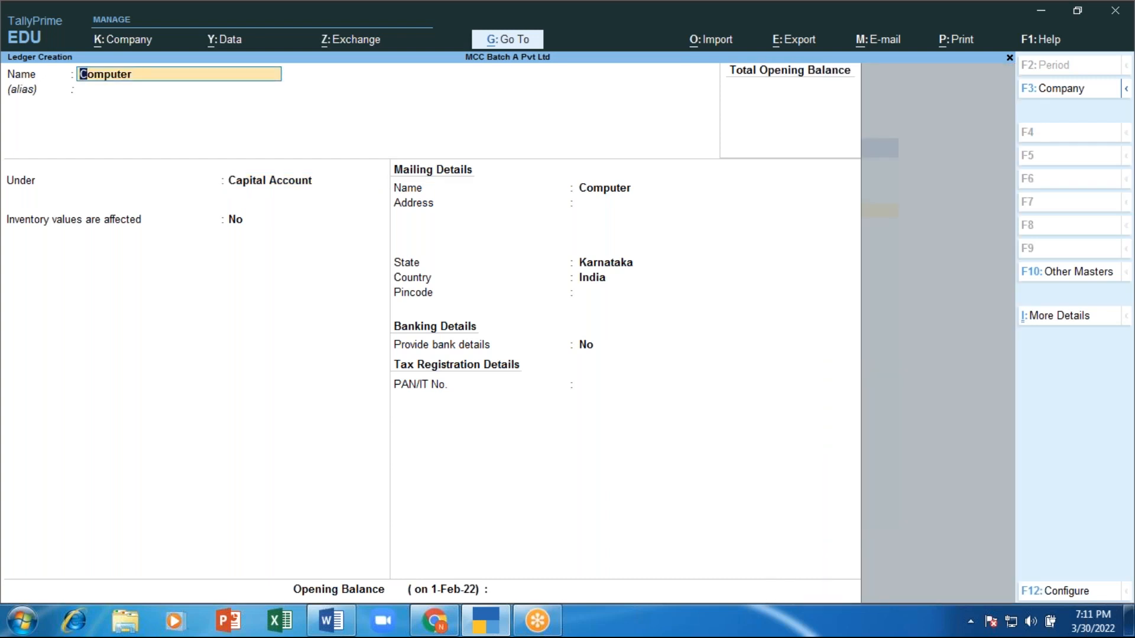
key(Return)
key(Return)
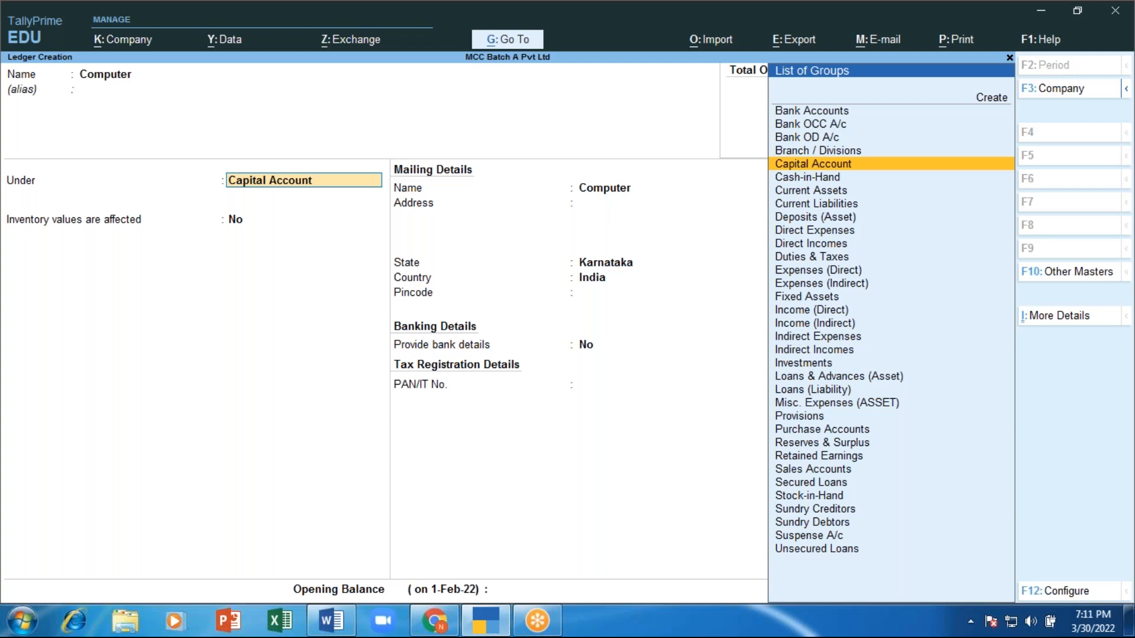
key(Return)
key(Return)
key(Return)
key(Return)
key(Return)
key(Return)
key(Return)
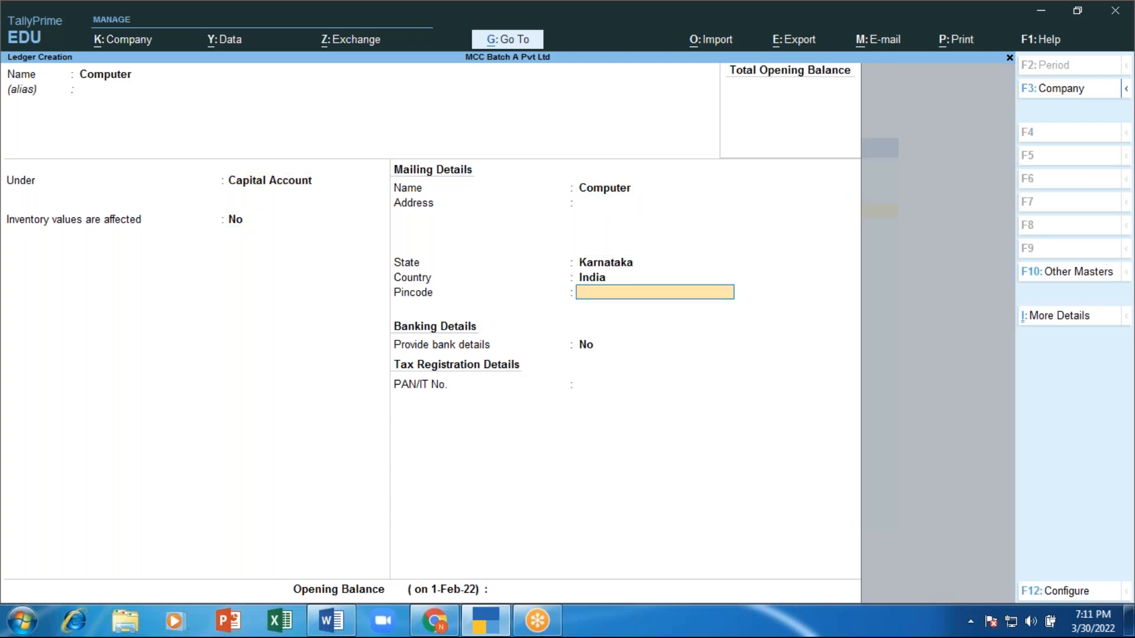
key(Return)
key(Return)
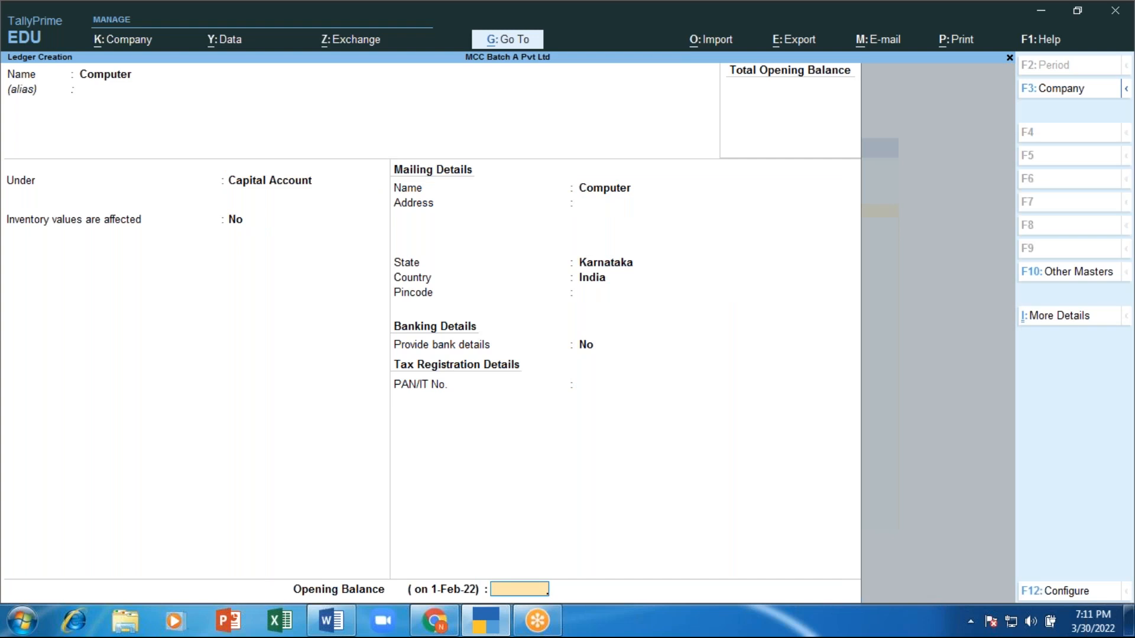
key(BackSpace)
key(BackSpace)
key(BackSpace)
key(BackSpace)
key(BackSpace)
key(BackSpace)
key(BackSpace)
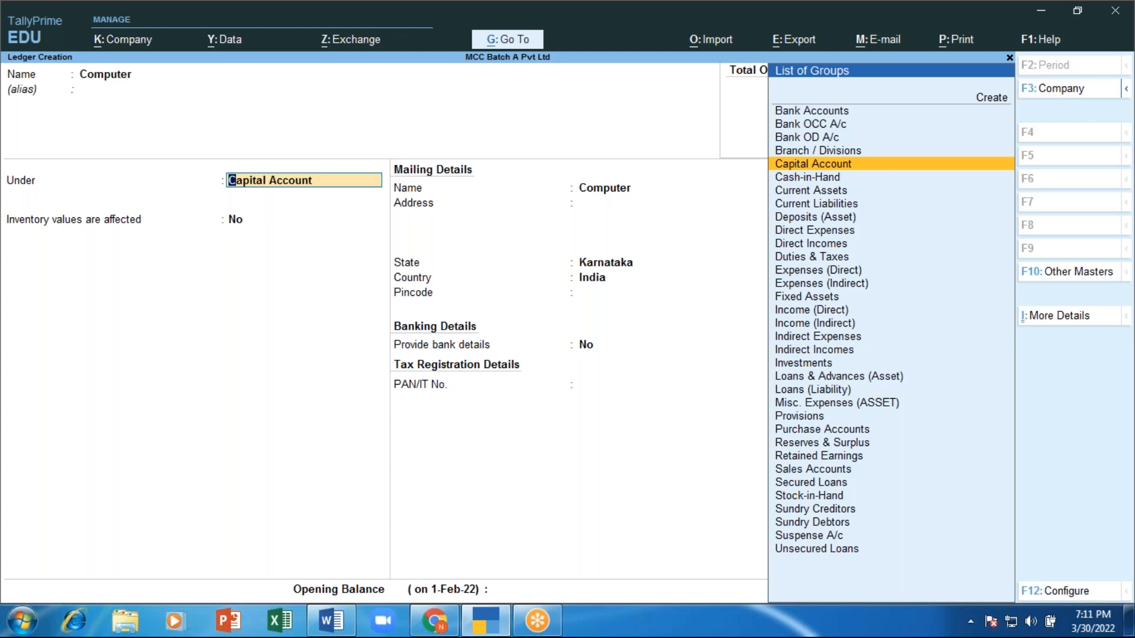
Step: Place the Computer ledger under the Fixed Assets group and keep inventory values affected at No
key(Down)
key(Down)
key(Down)
key(Down)
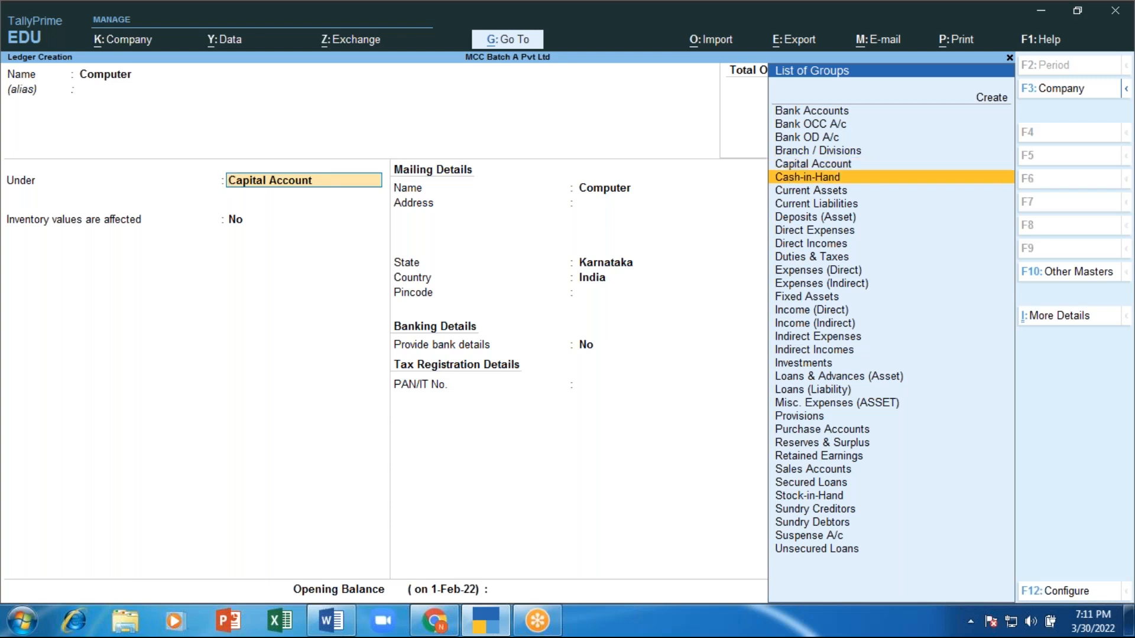
key(Up)
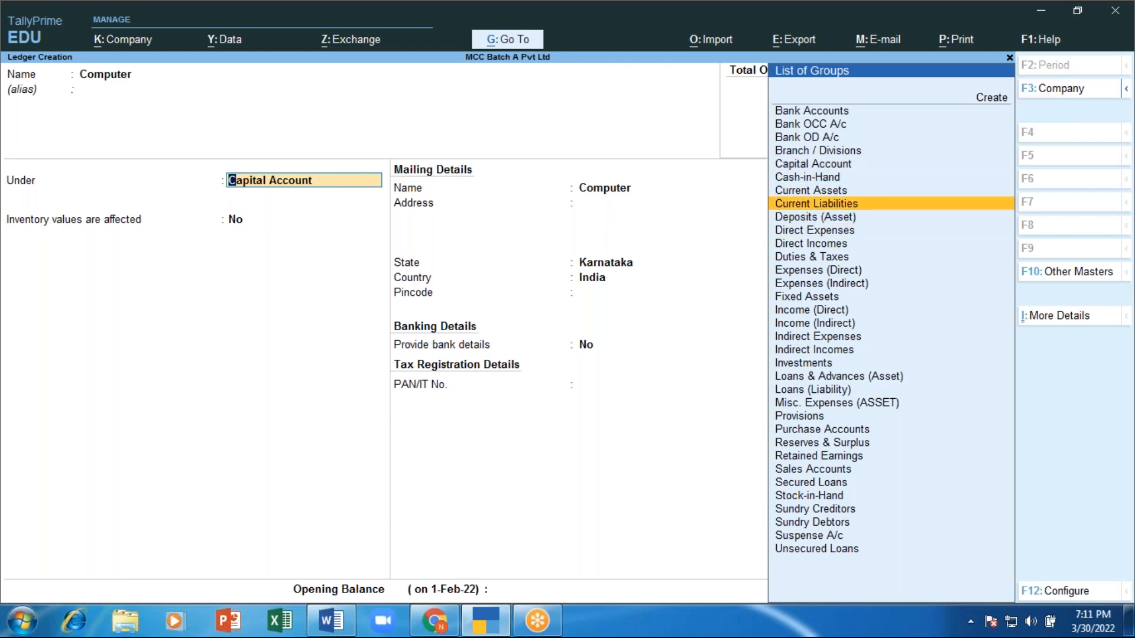
text(fi)
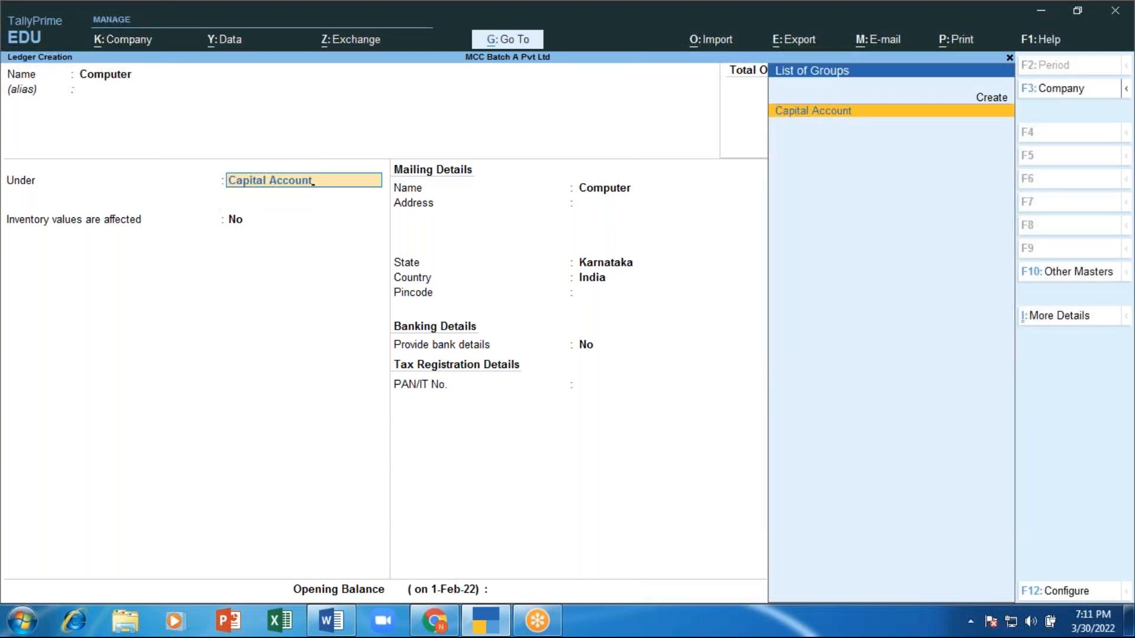
text(fi)
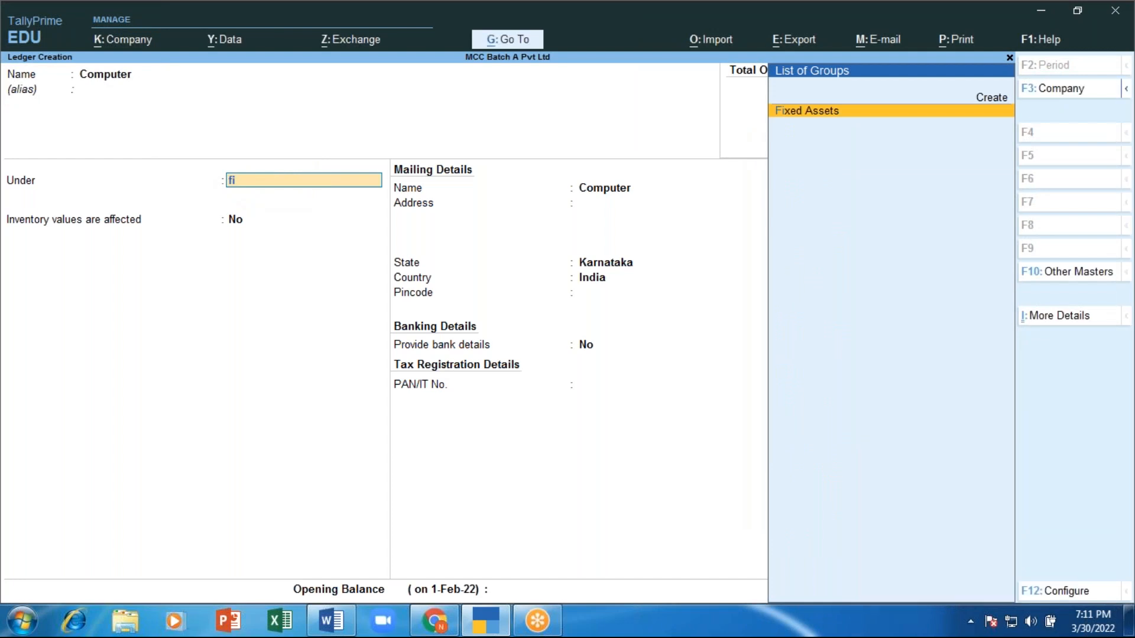
key(Return)
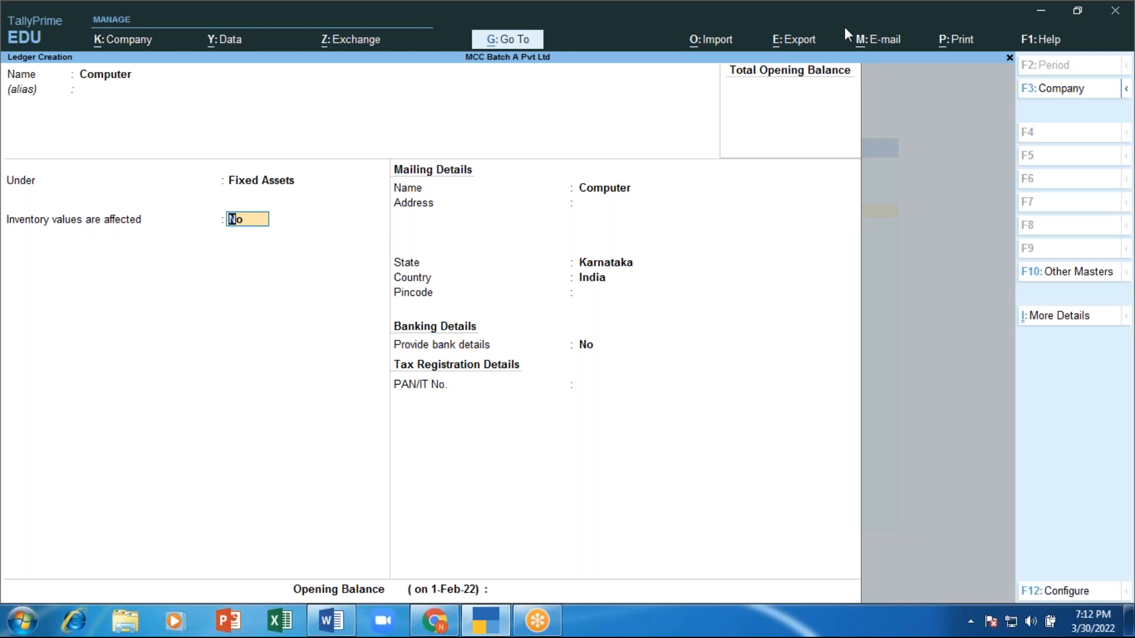
key(Return)
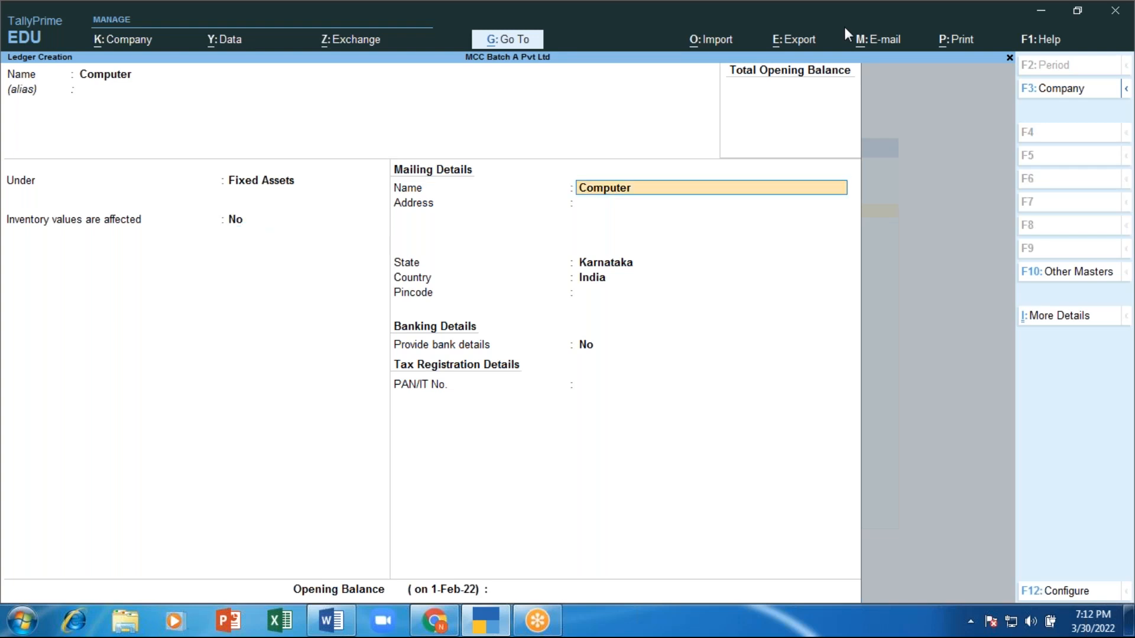
Step: Keep the Computer ledger's default mailing, banking and tax details, leave its opening balance blank and save it
key(Return)
key(Return)
key(Return)
key(Return)
key(Return)
key(Return)
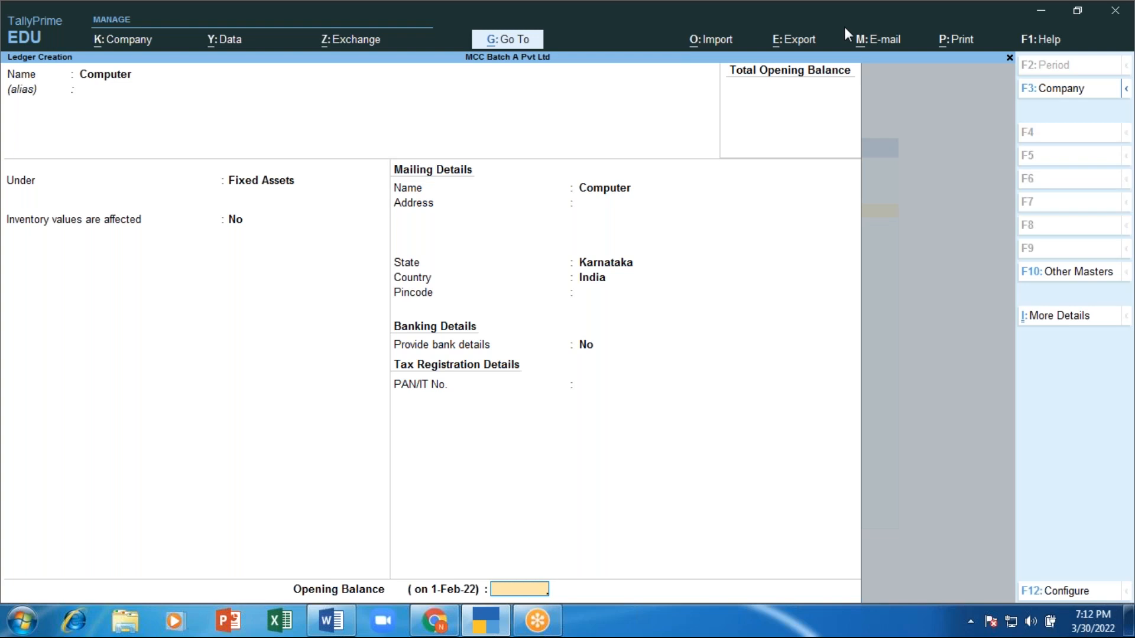
key(Return)
key(Return)
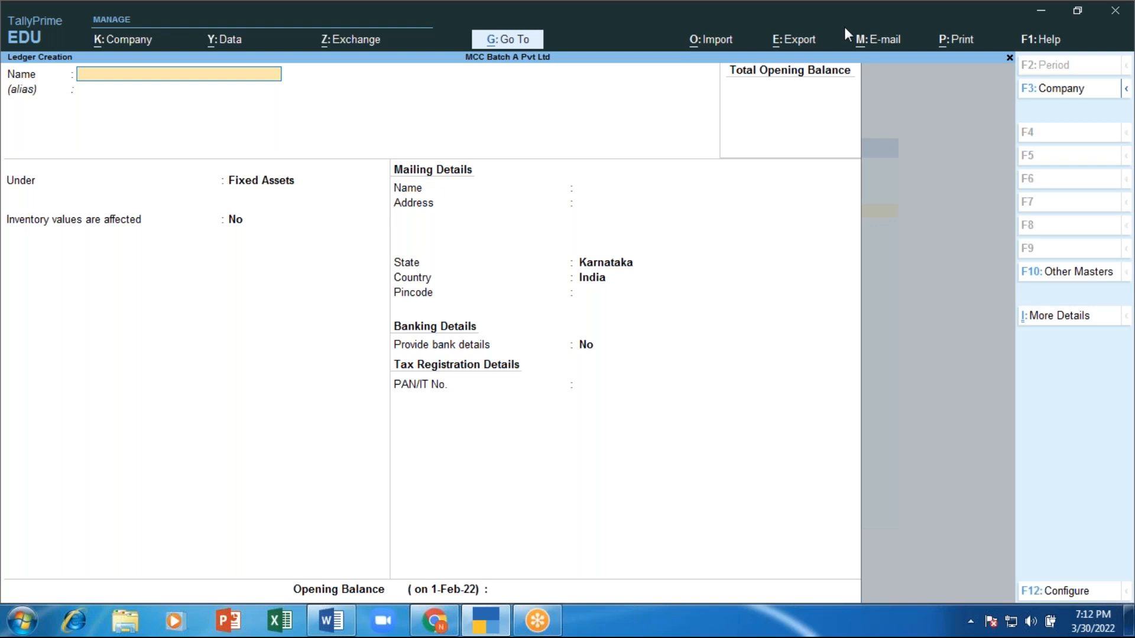
Step: Name the next new ledger Printer, leave its alias blank and keep it under Fixed Assets with inventory values affected at No
text(Printer)
key(Return)
key(Return)
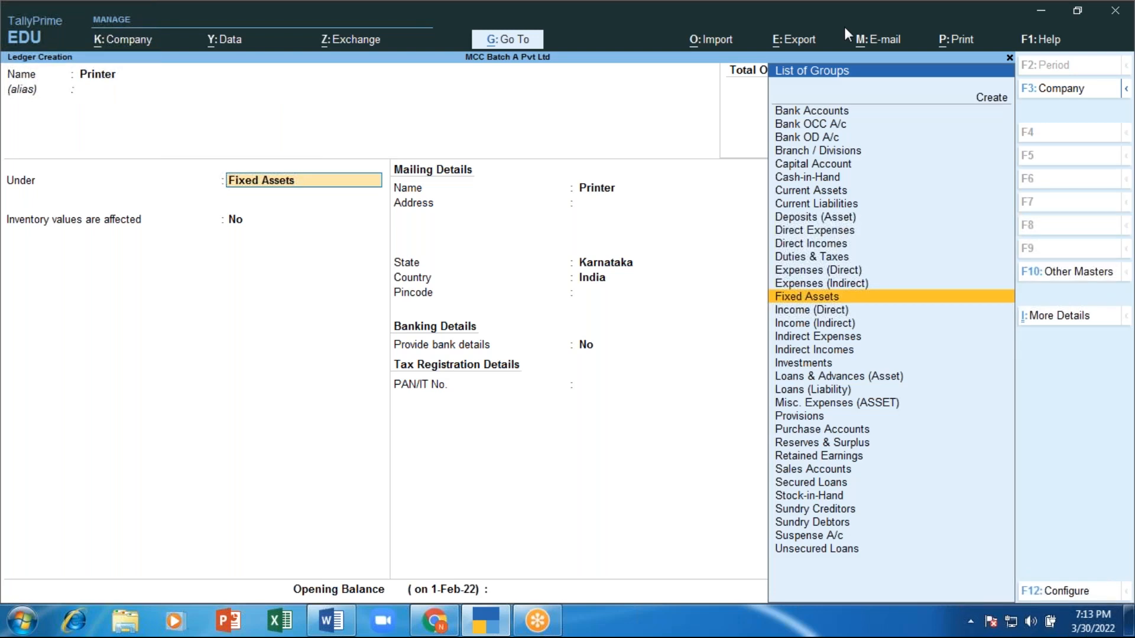
key(Return)
key(Return)
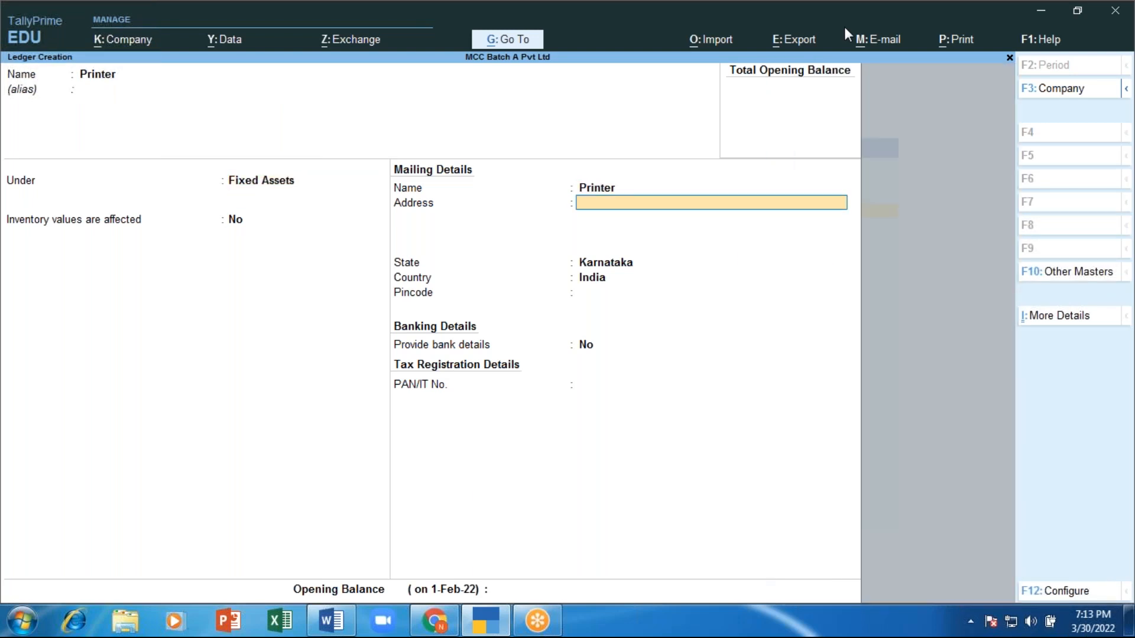
Step: Leave the Printer ledger's address, banking, tax and opening balance entries at their defaults and save it
key(Return)
key(Return)
key(Return)
key(Return)
key(Return)
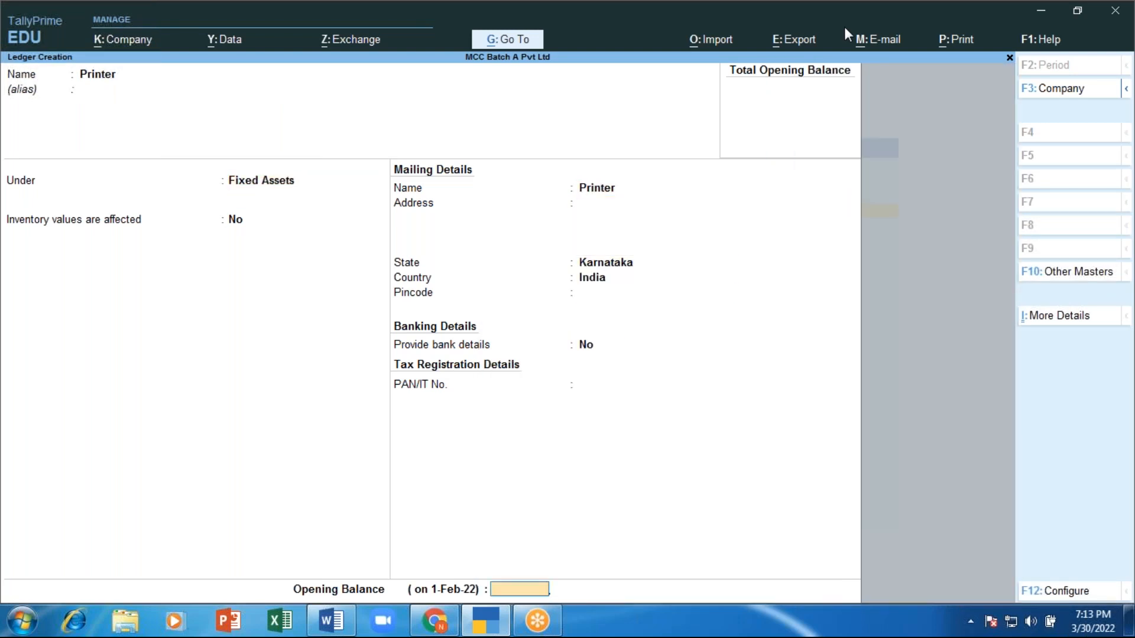
key(Return)
key(Return)
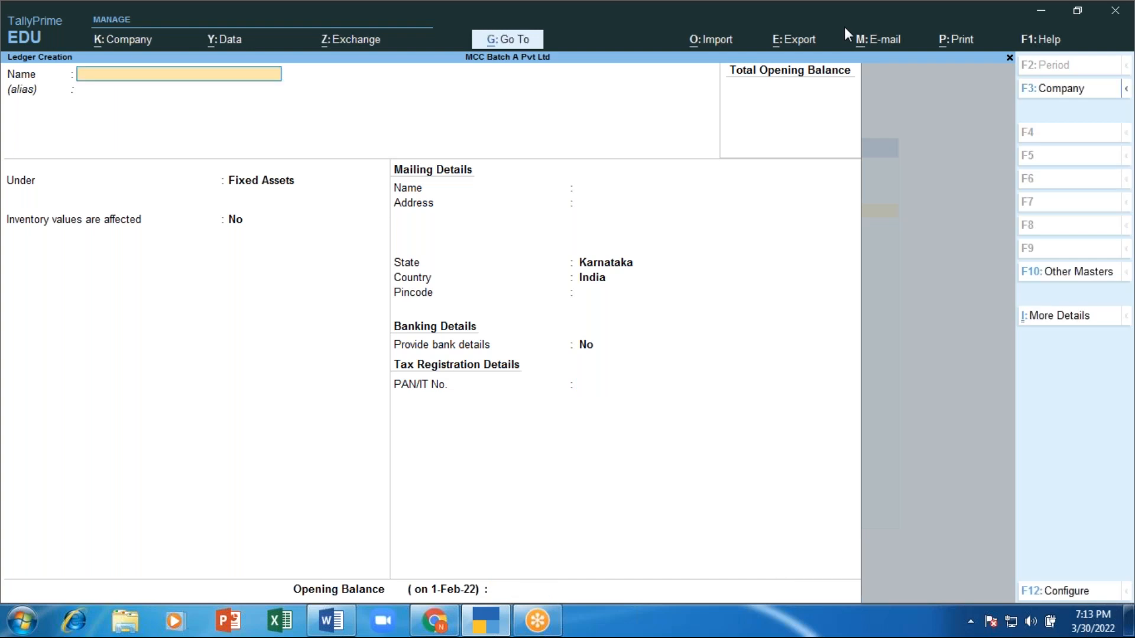
Step: Name the next new ledger Salary, leave its alias blank and place it under Indirect Expenses
text(Salary)
key(Return)
key(Return)
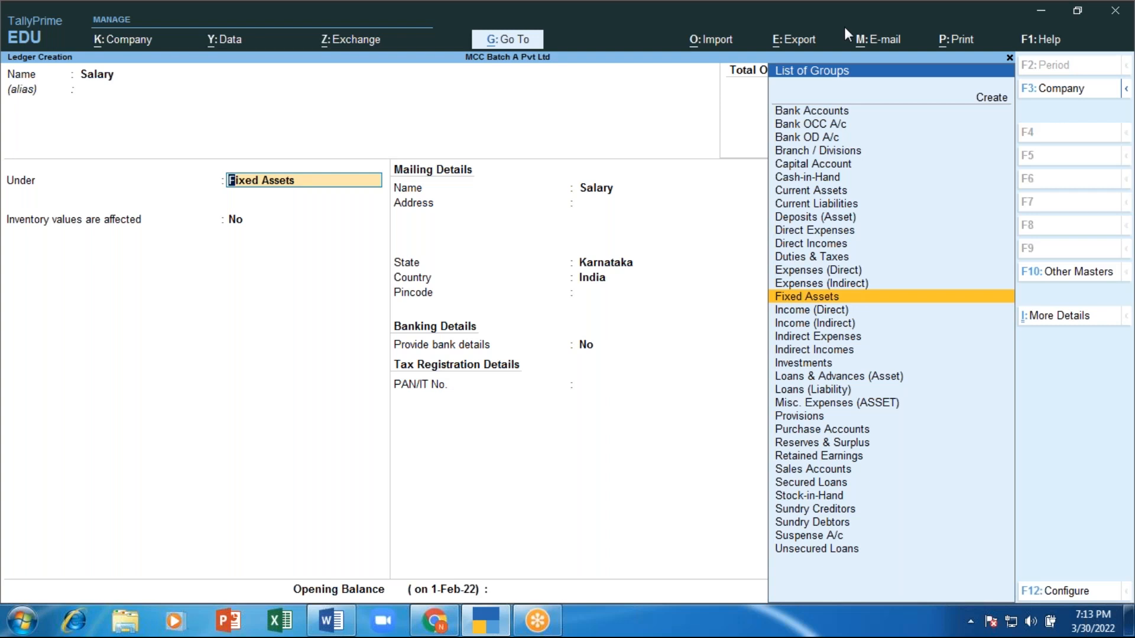
text(In)
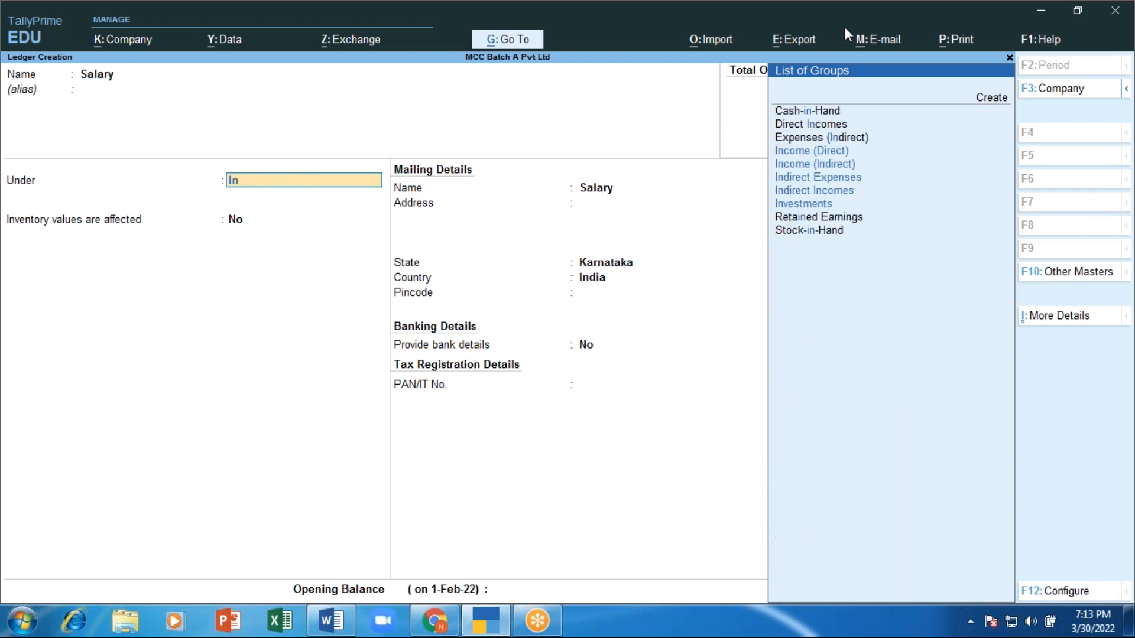
key(Down)
key(Down)
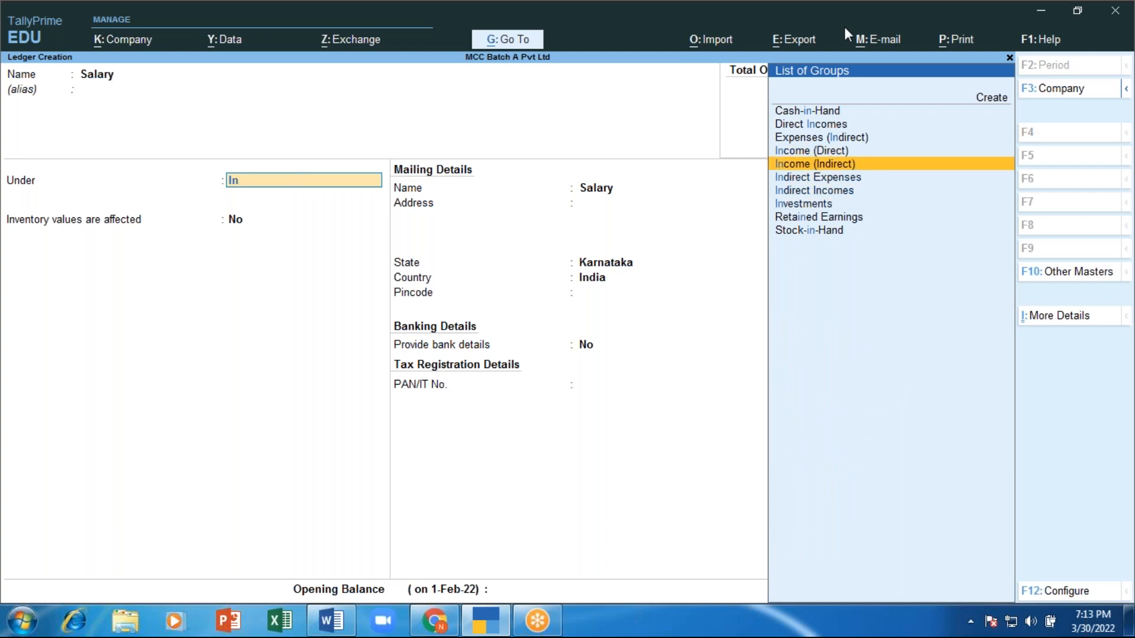
key(Return)
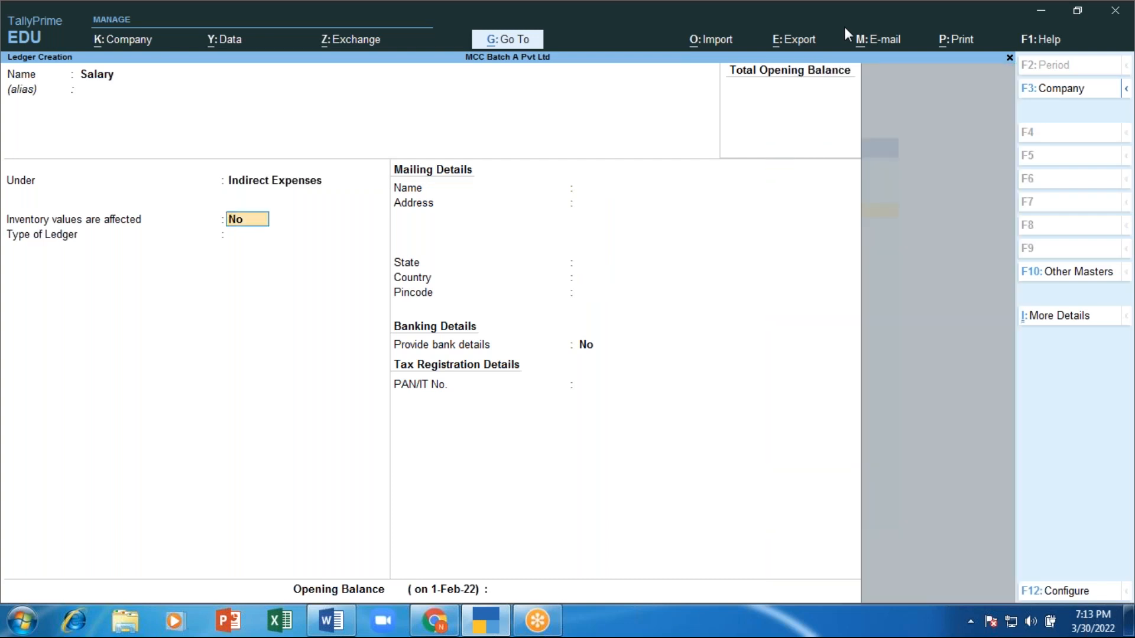
Step: Keep the Salary ledger's inventory values affected at No, set its ledger type to Not Applicable and save it without bank details
key(Return)
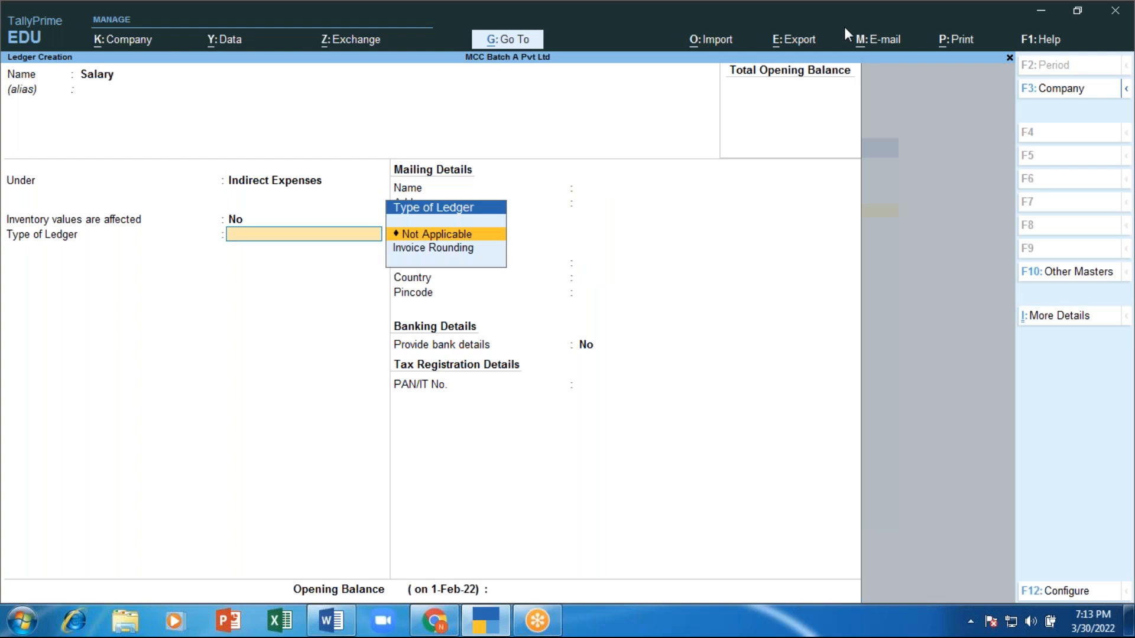
key(Return)
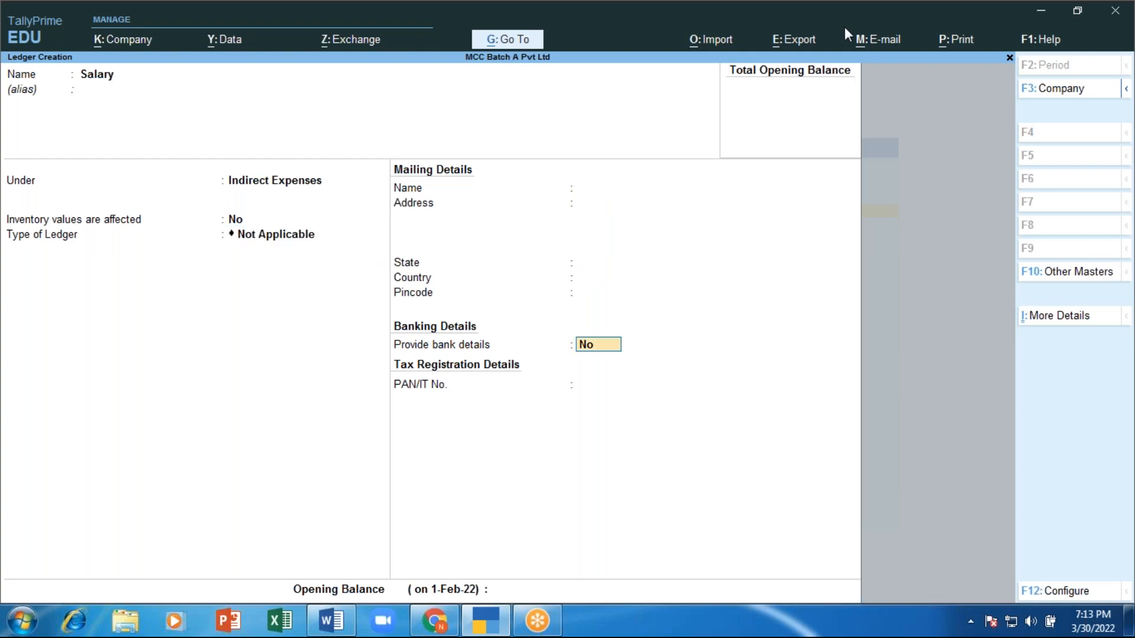
key(Return)
key(Return)
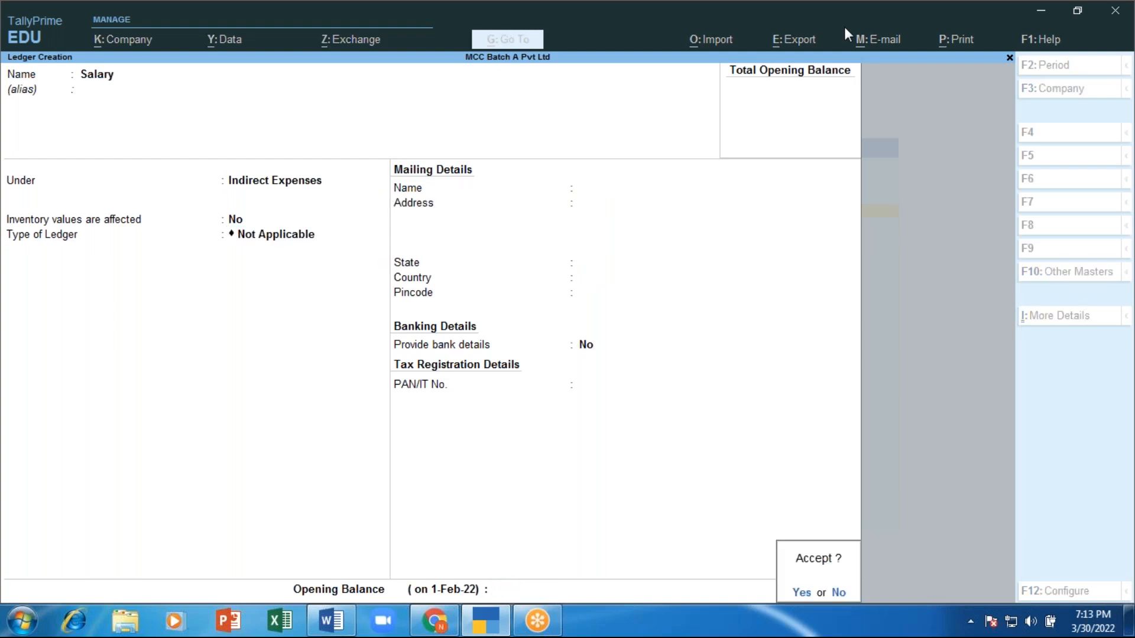
key(Return)
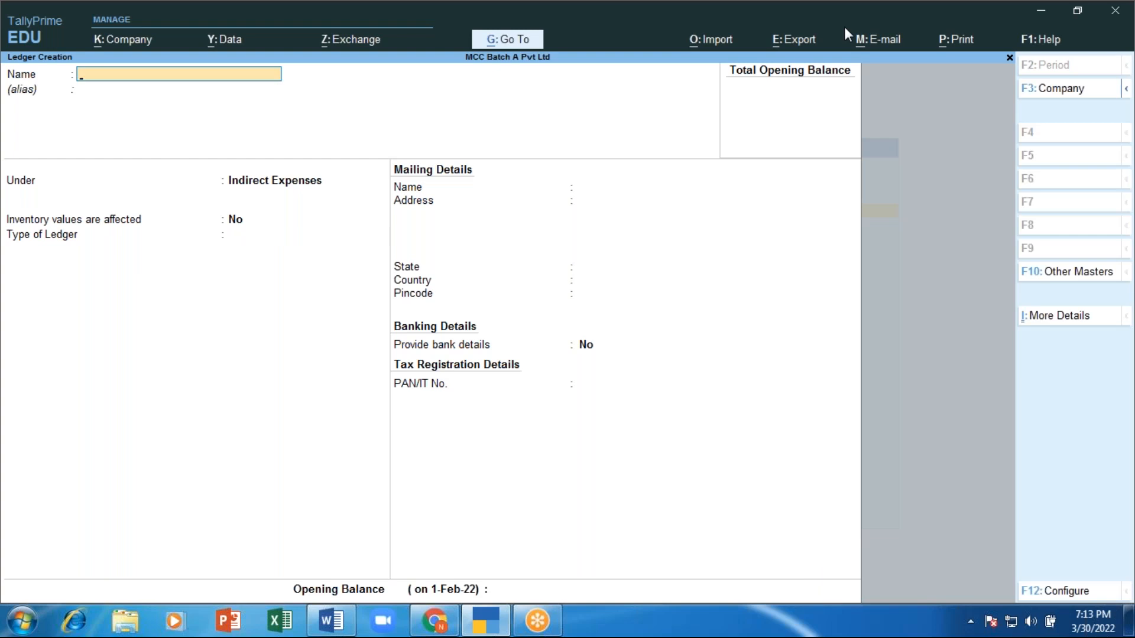
Step: Name the next new ledger Wages, leave its alias blank and place it under Direct Expenses
text(Wages)
key(Return)
key(Return)
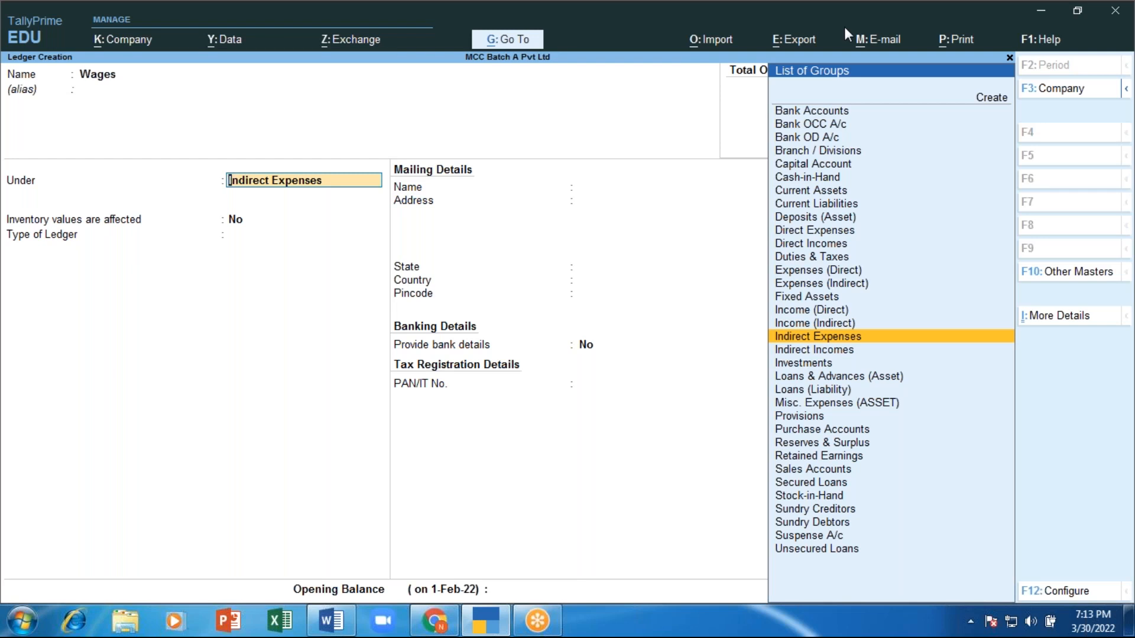
text(Dire)
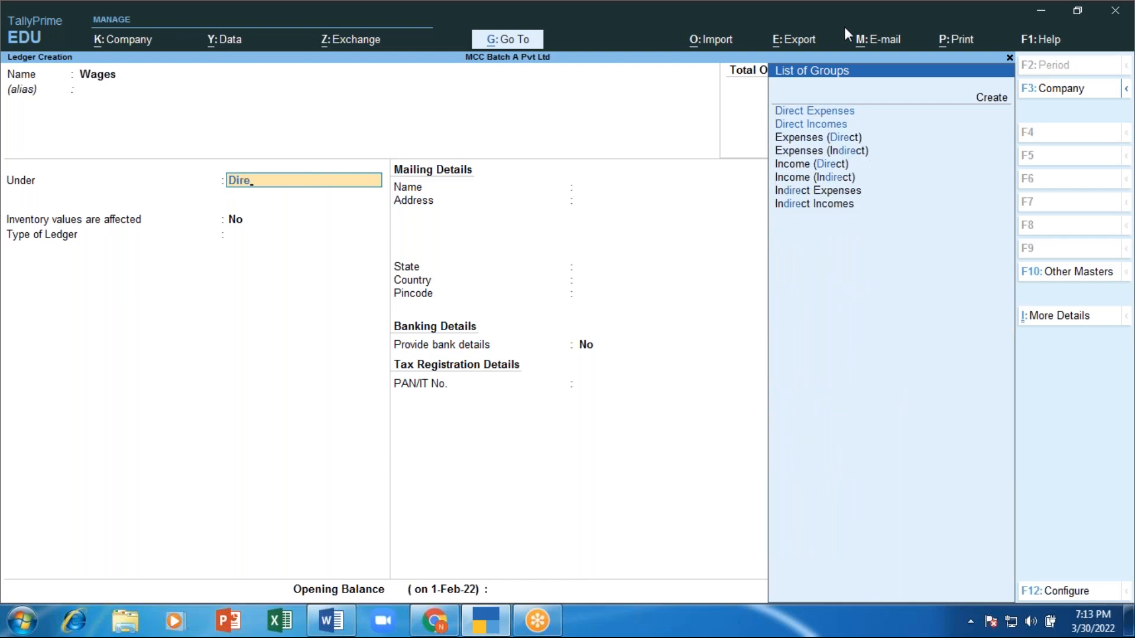
key(Down)
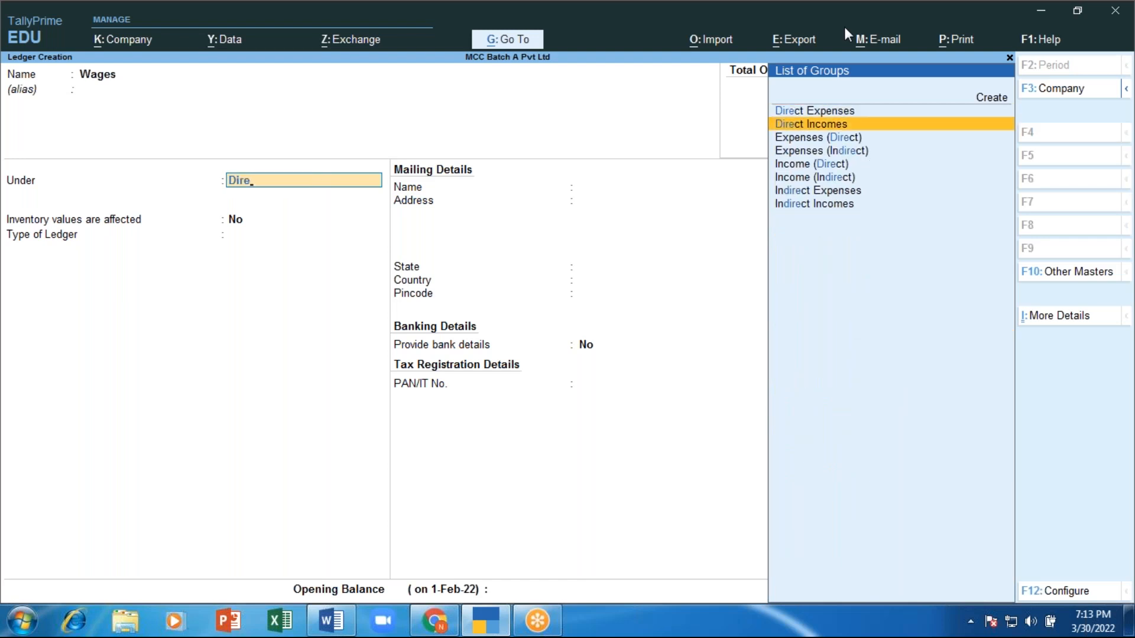
key(Down)
key(Up)
key(Up)
key(Up)
key(Down)
key(Return)
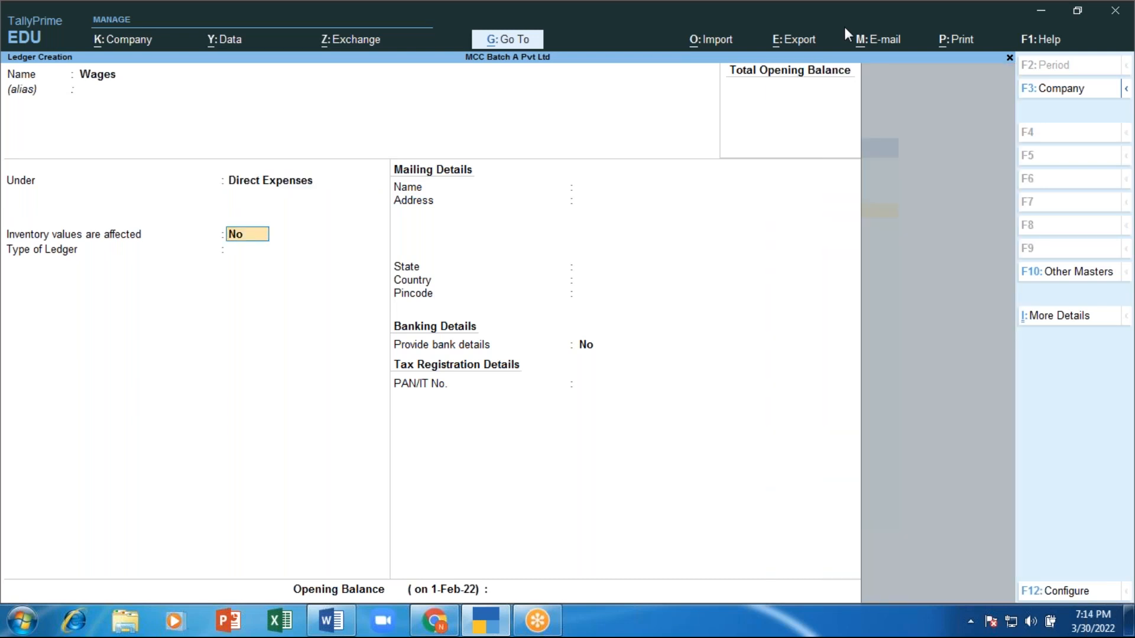
Step: Keep the Wages ledger's inventory values affected at No, set its ledger type to Not Applicable and save it without bank details
key(Return)
key(Return)
key(Return)
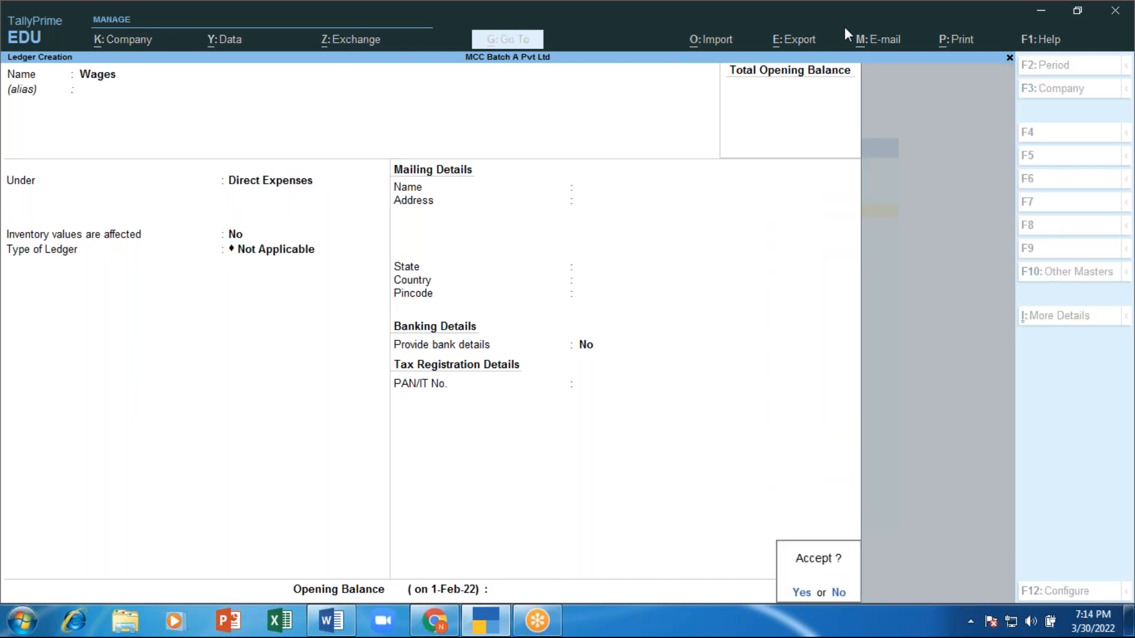
key(Return)
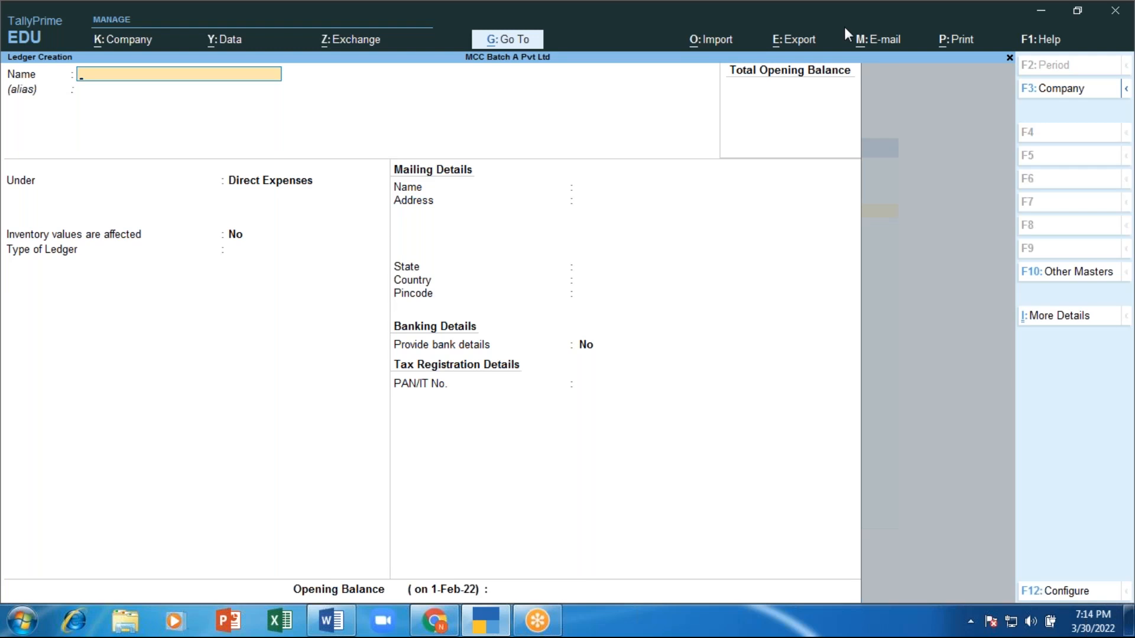
Step: Name the next new ledger Printing and Stationary, leave its alias blank and place it under Indirect Expenses
text(Printing and Statione)
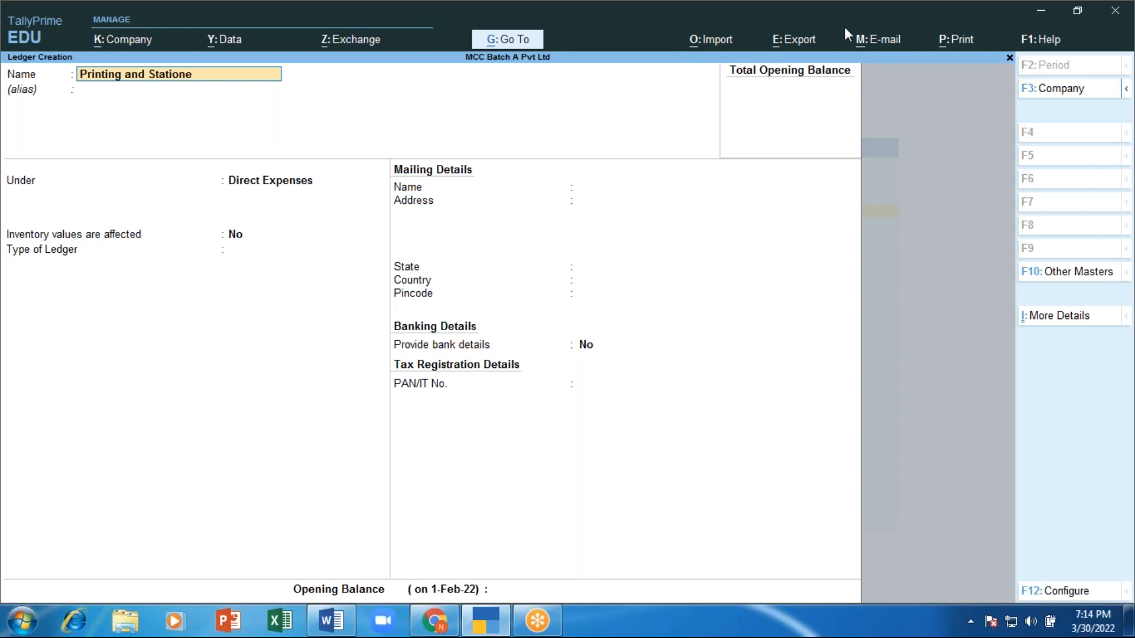
key(BackSpace)
text(ary)
key(Return)
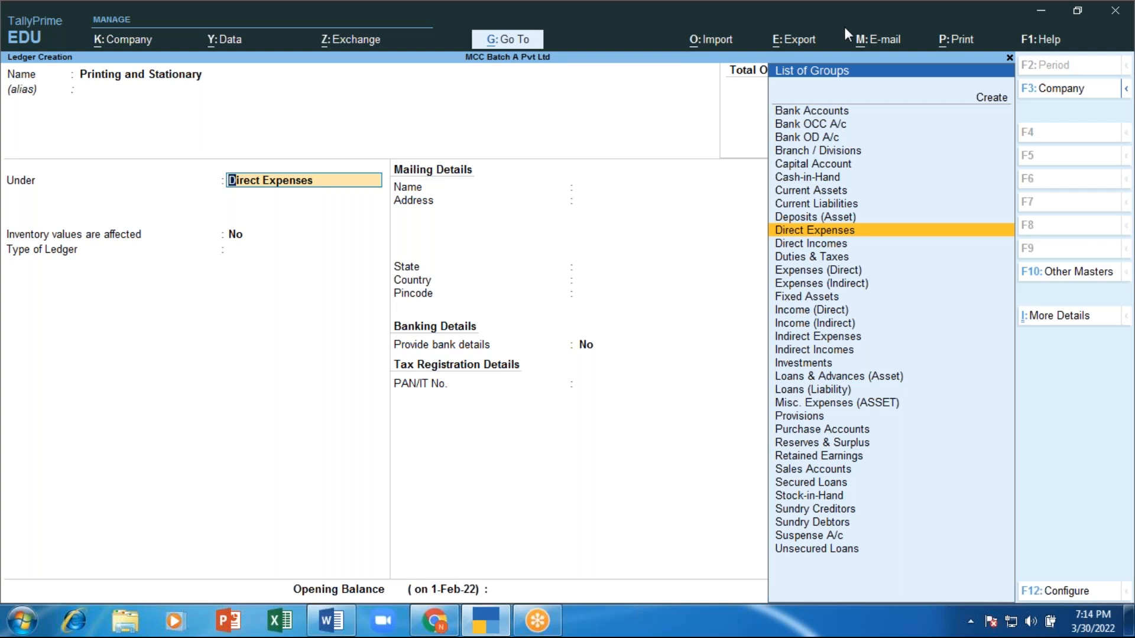
text(In)
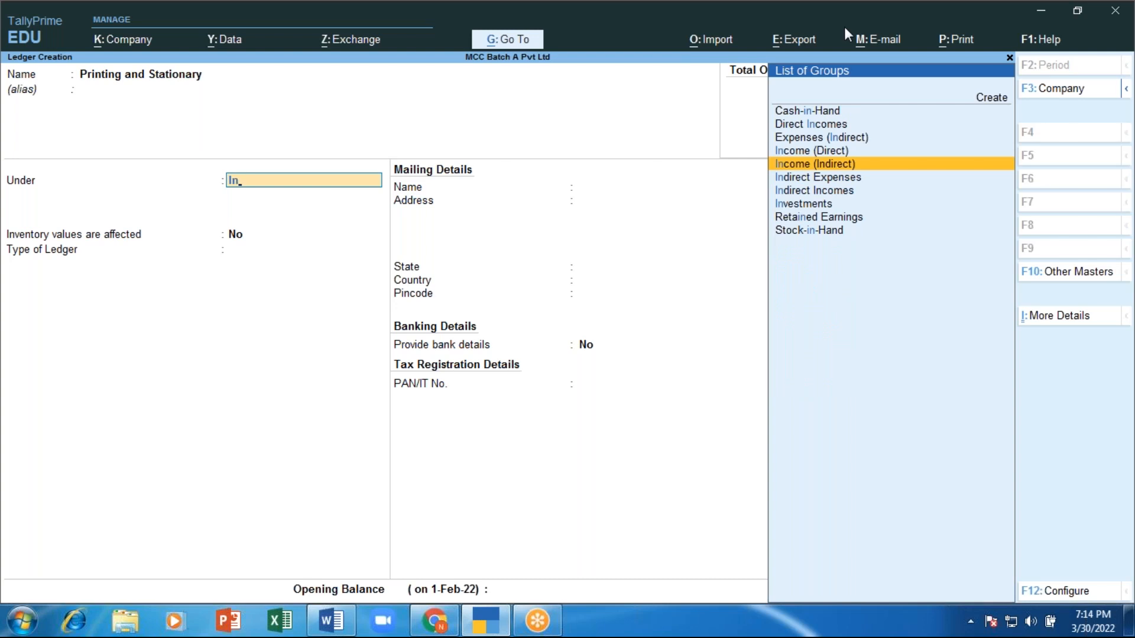
key(Down)
key(Return)
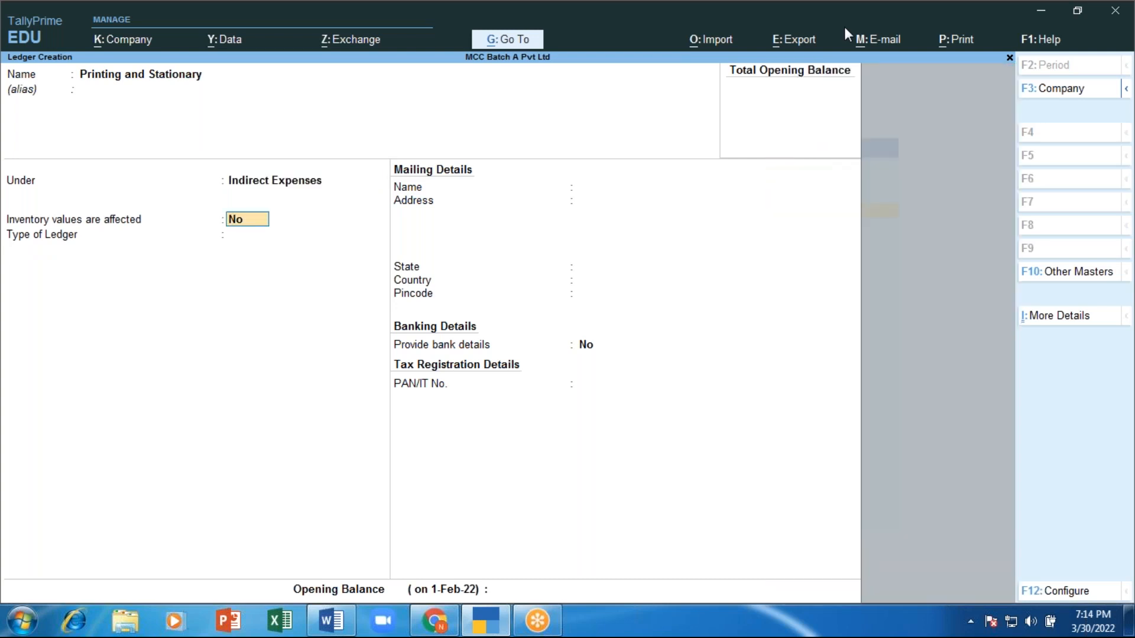
Step: Set the Printing and Stationary ledger's type to Not Applicable, keep its other defaults and save it
key(Return)
key(Return)
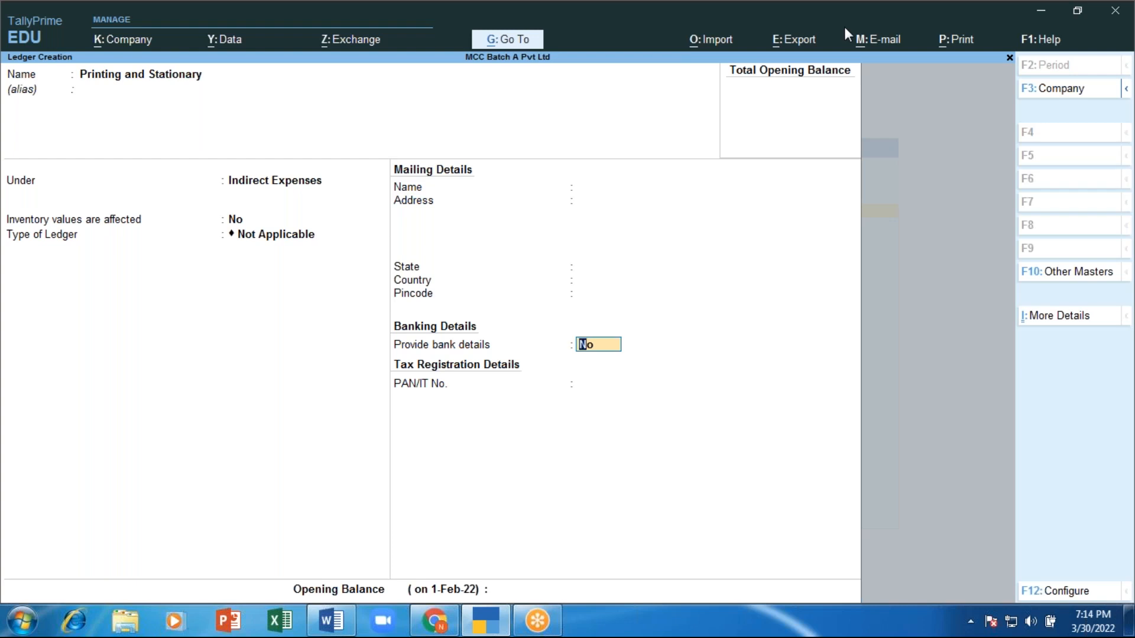
key(ctrl)
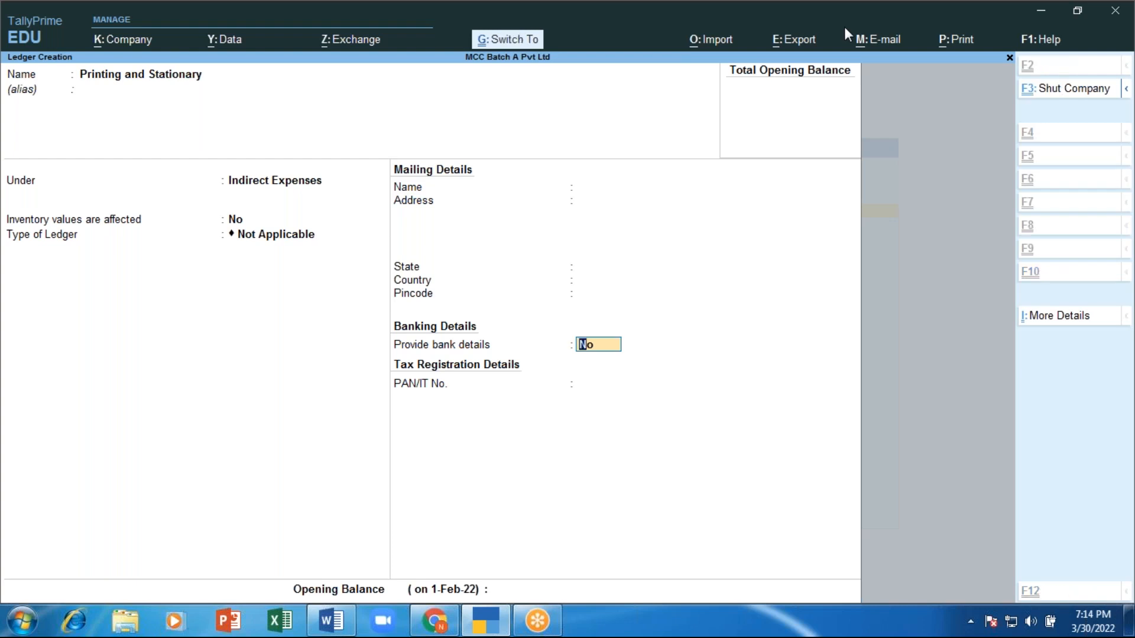
key(ctrl+a)
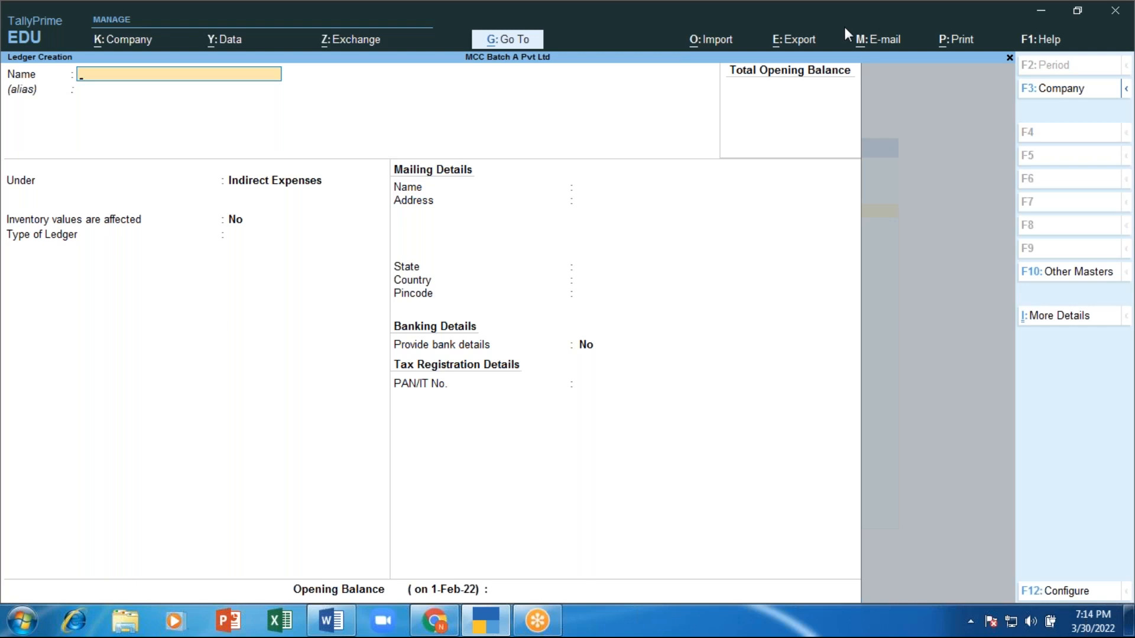
text(D)
key(Return)
key(Return)
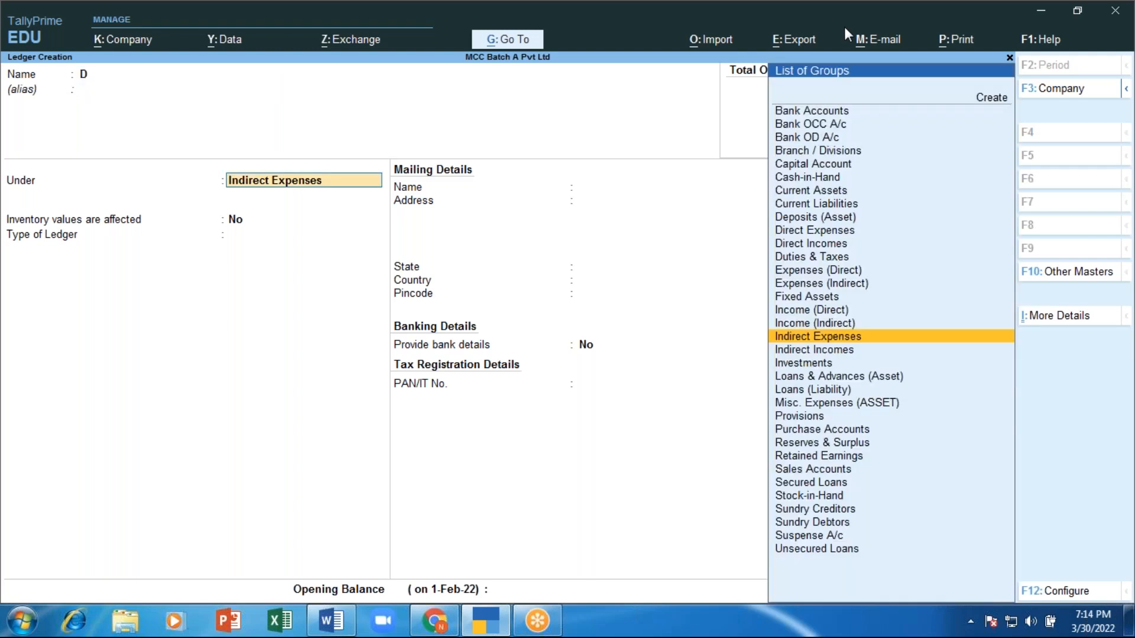
key(BackSpace)
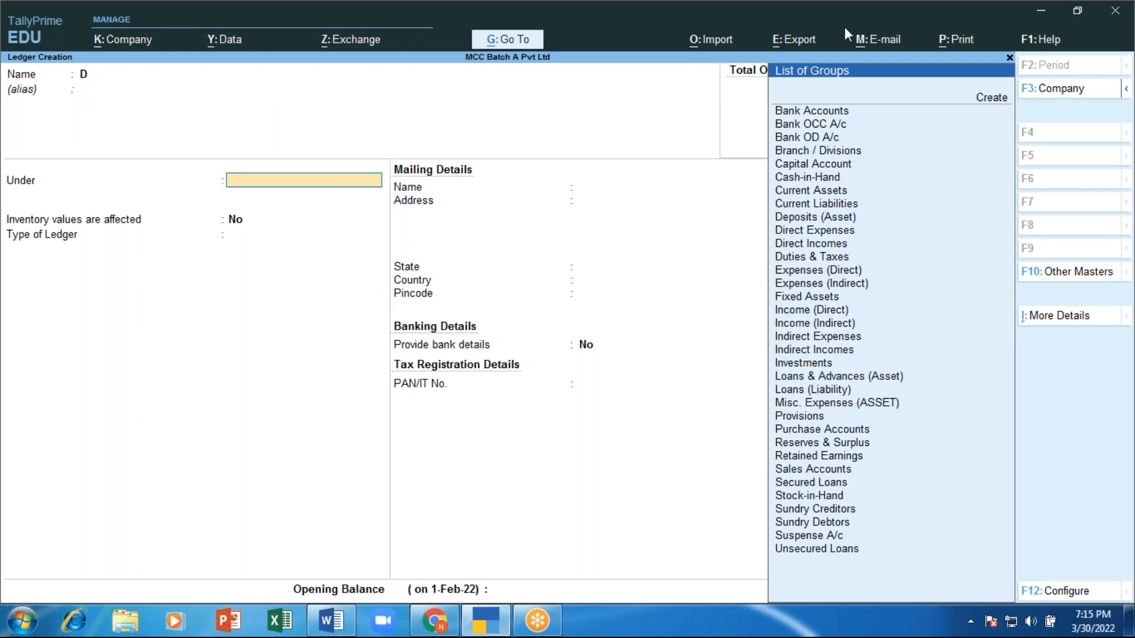
key(BackSpace)
key(BackSpace)
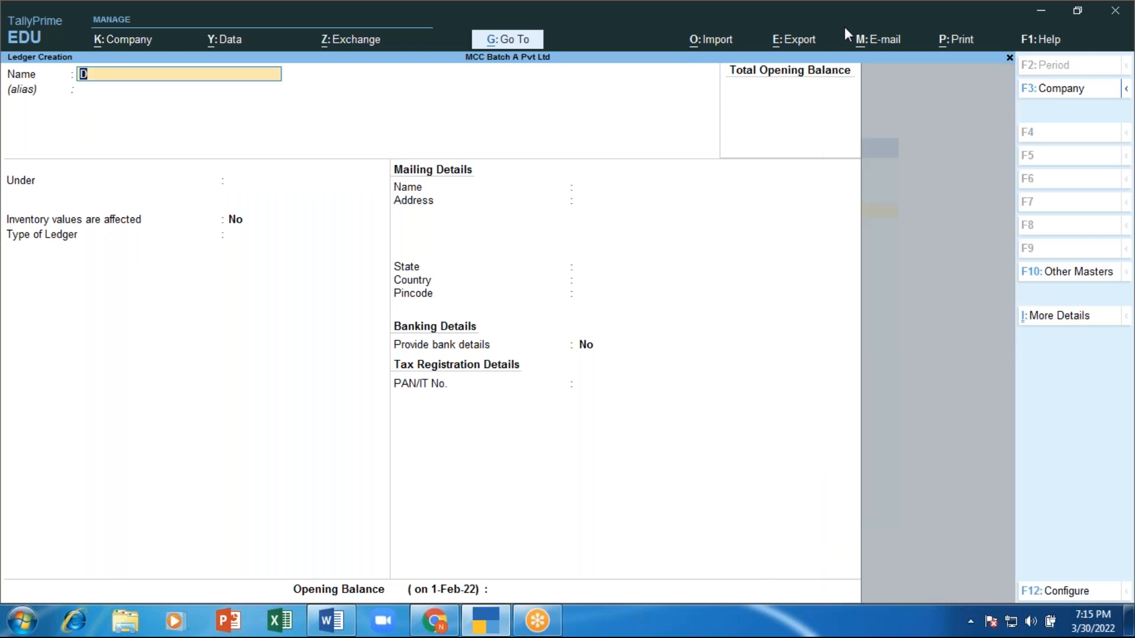
key(BackSpace)
Step: Name the next new ledger Internet Charges and place it under Indirect Expenses, with inventory values affected at No and ledger type Not Applicable
text(nternet charges)
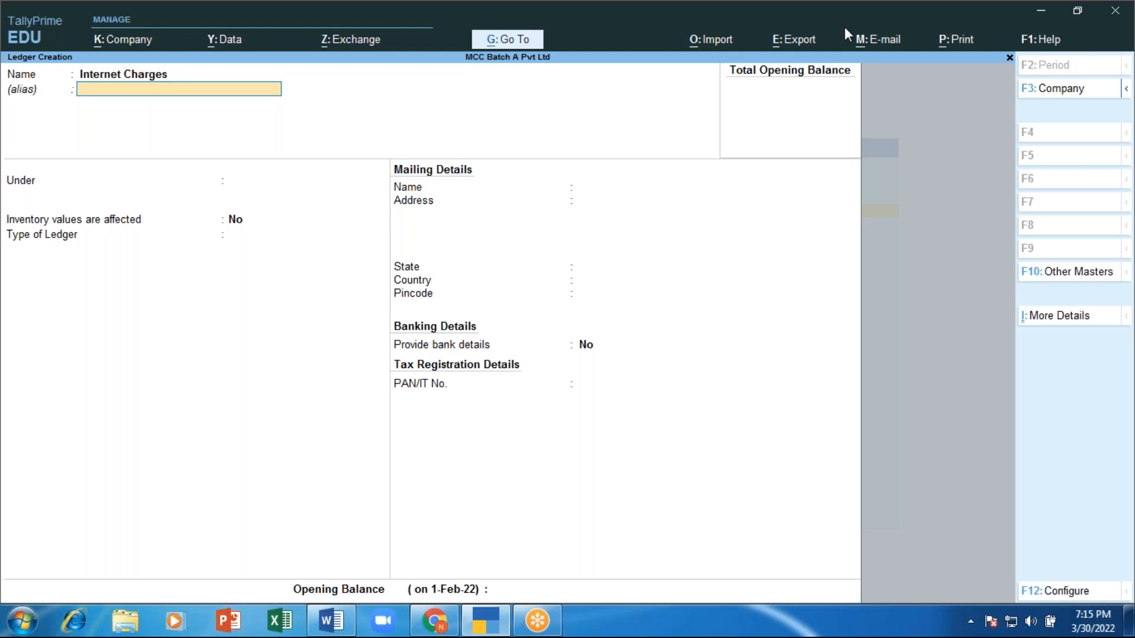
key(Return)
text(In)
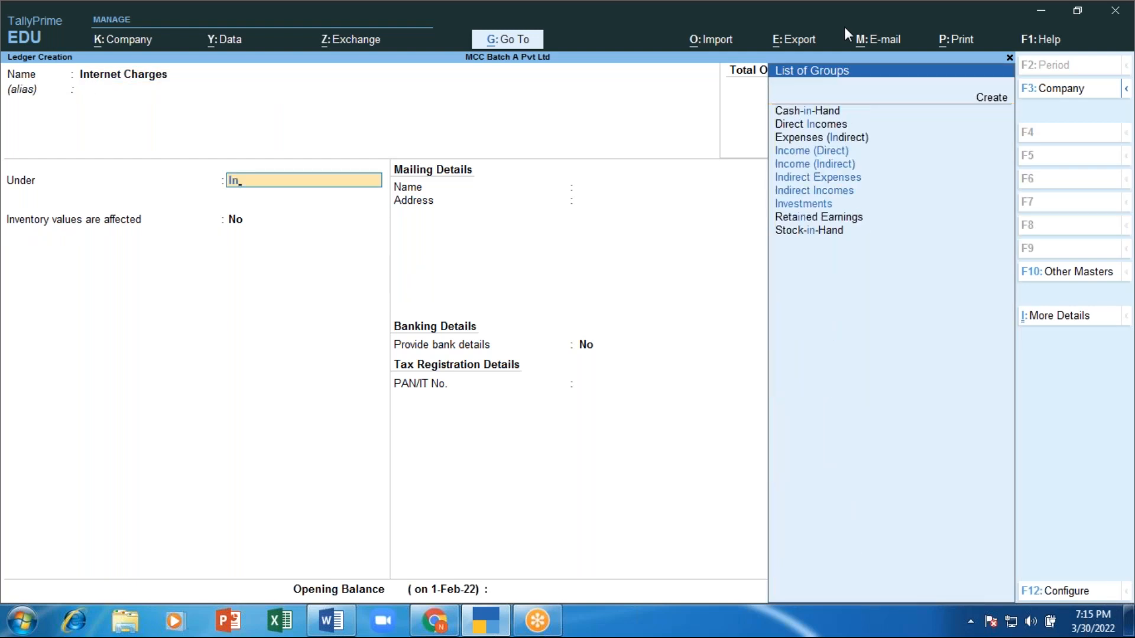
key(Down)
key(Down)
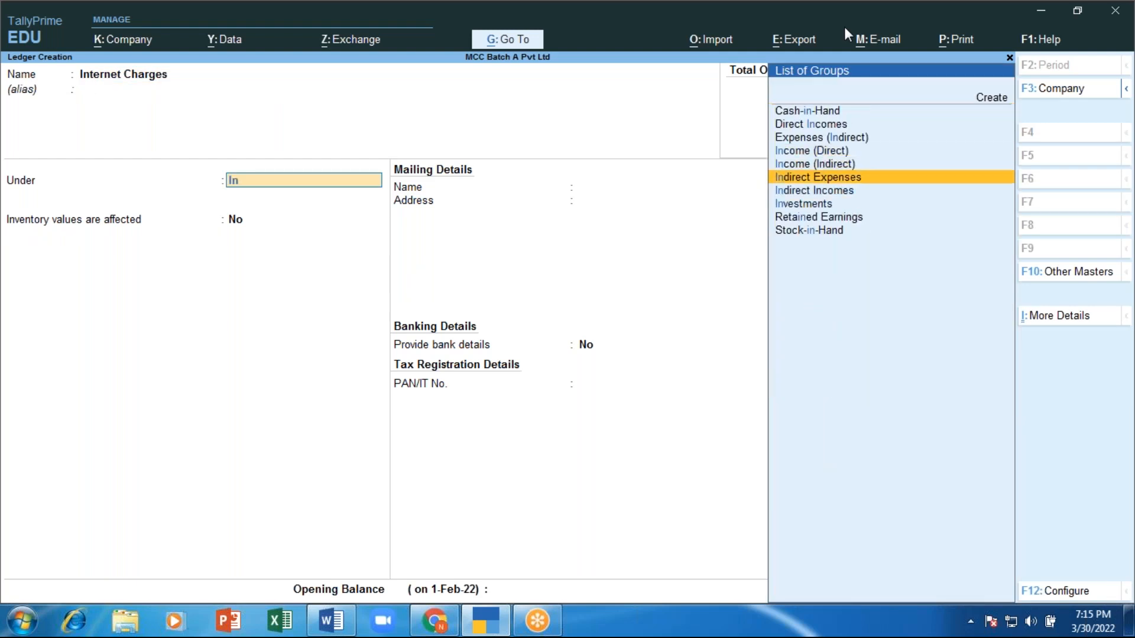
key(Return)
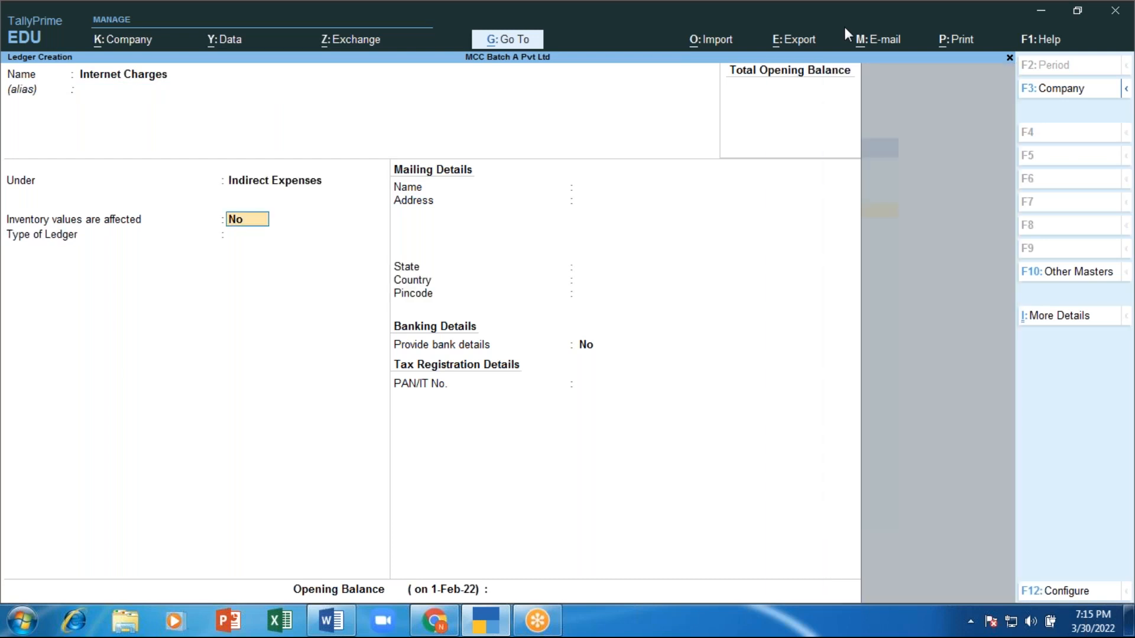
key(Return)
key(Return)
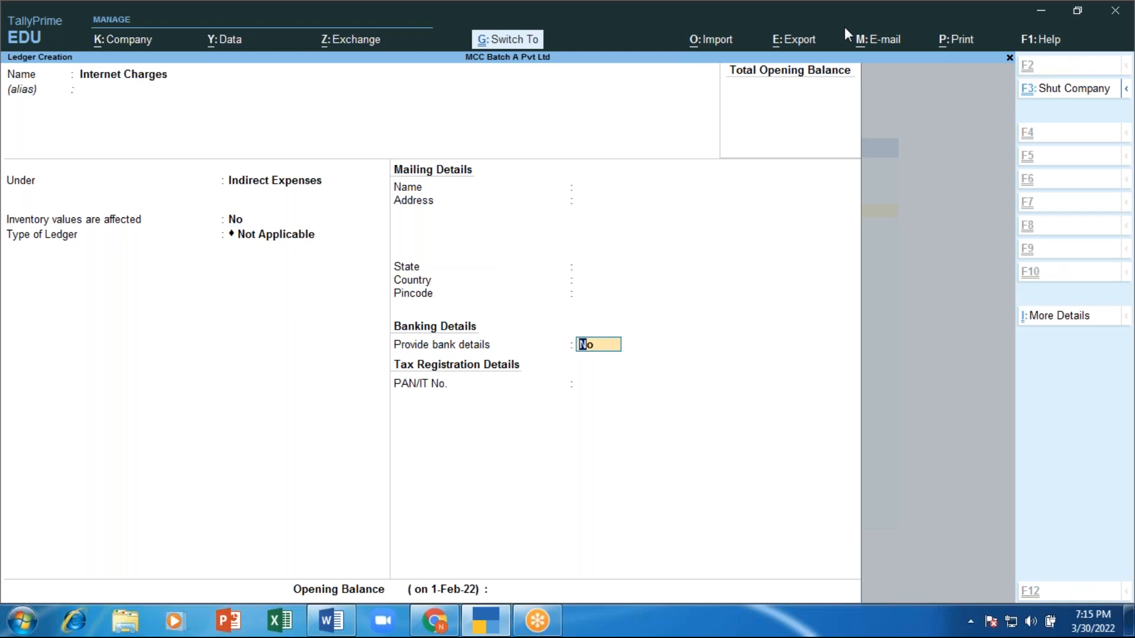
Step: Save the Internet Charges ledger, then name the next new ledger Purchase and place it under Purchase Accounts
key(ctrl+a)
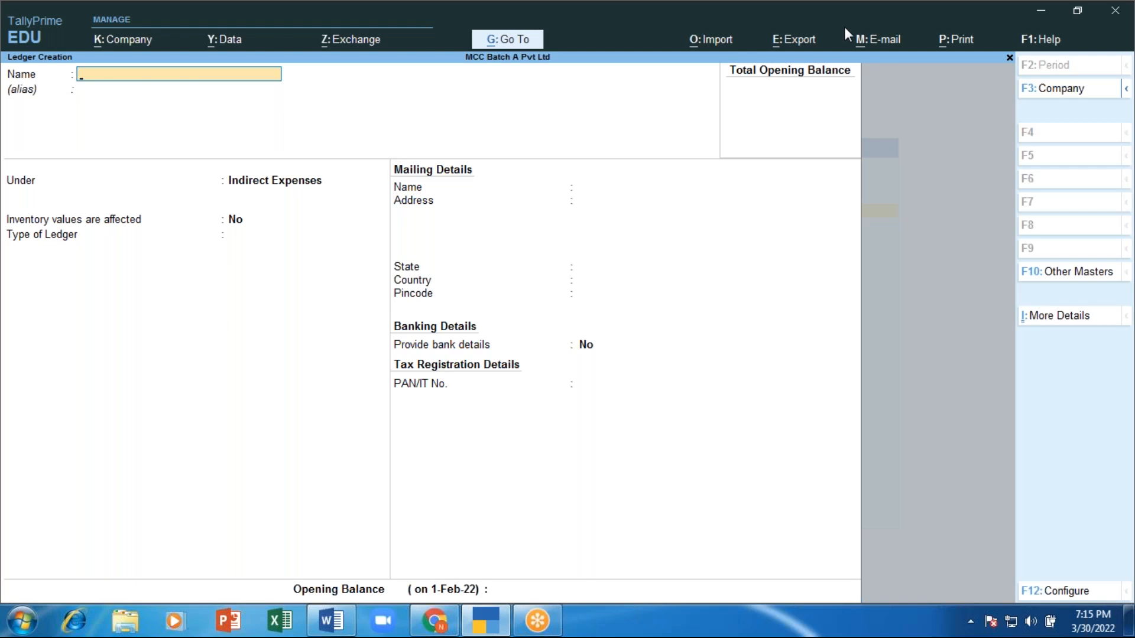
text(Purchase)
key(Return)
key(Return)
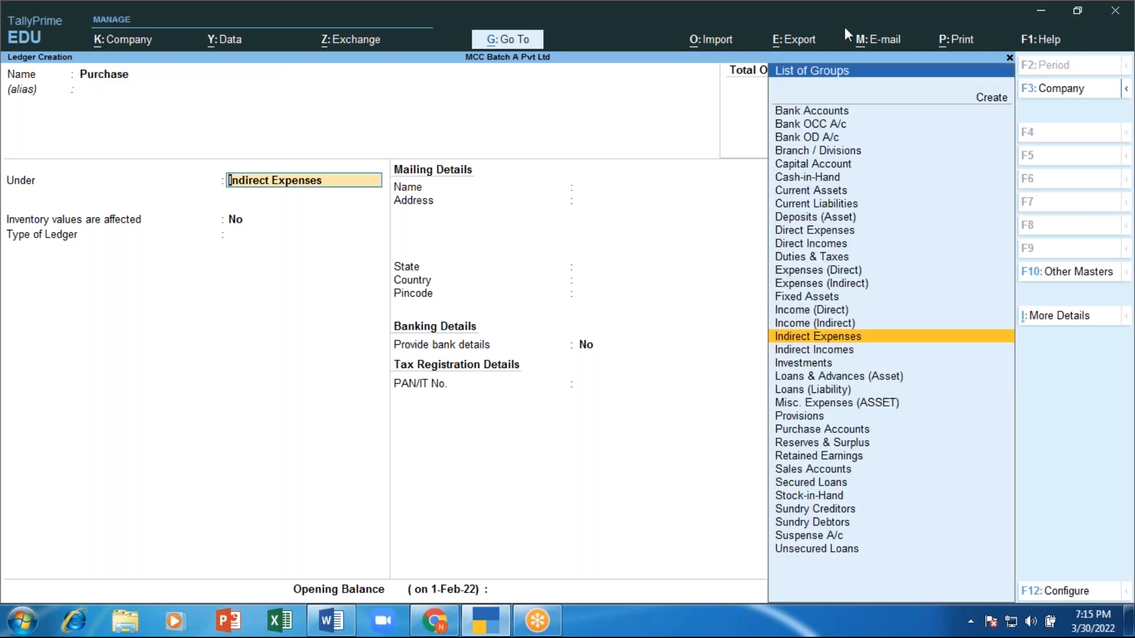
text(Pu)
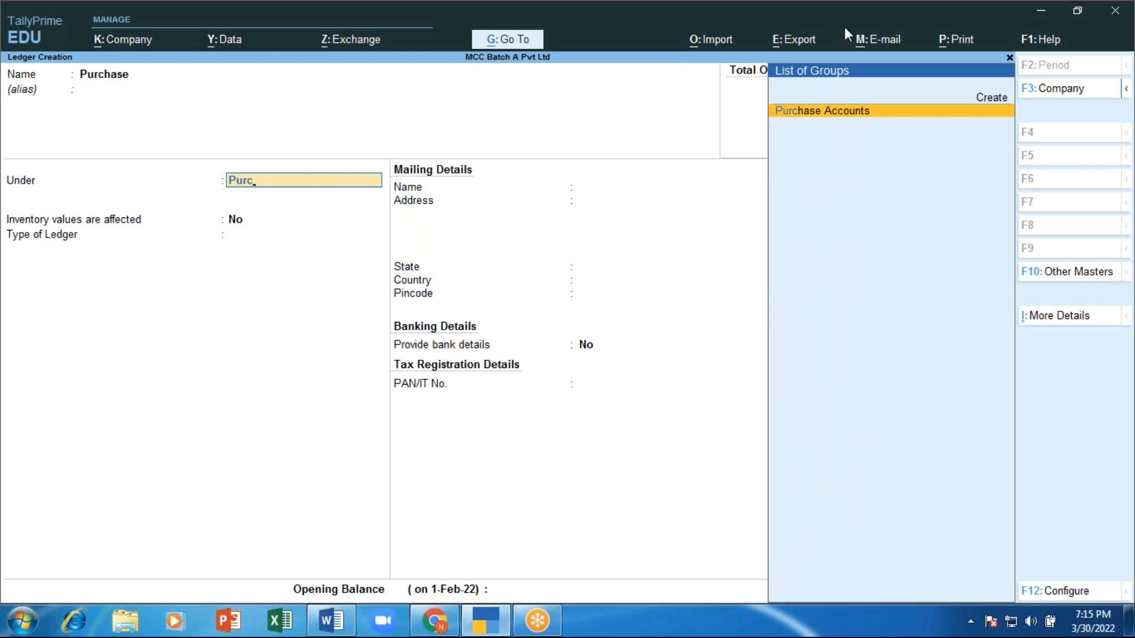
text(rc)
key(Return)
Step: Keep the Purchase ledger's inventory values affected at Yes, set its type to Not Applicable and save it without bank details
key(Return)
key(Return)
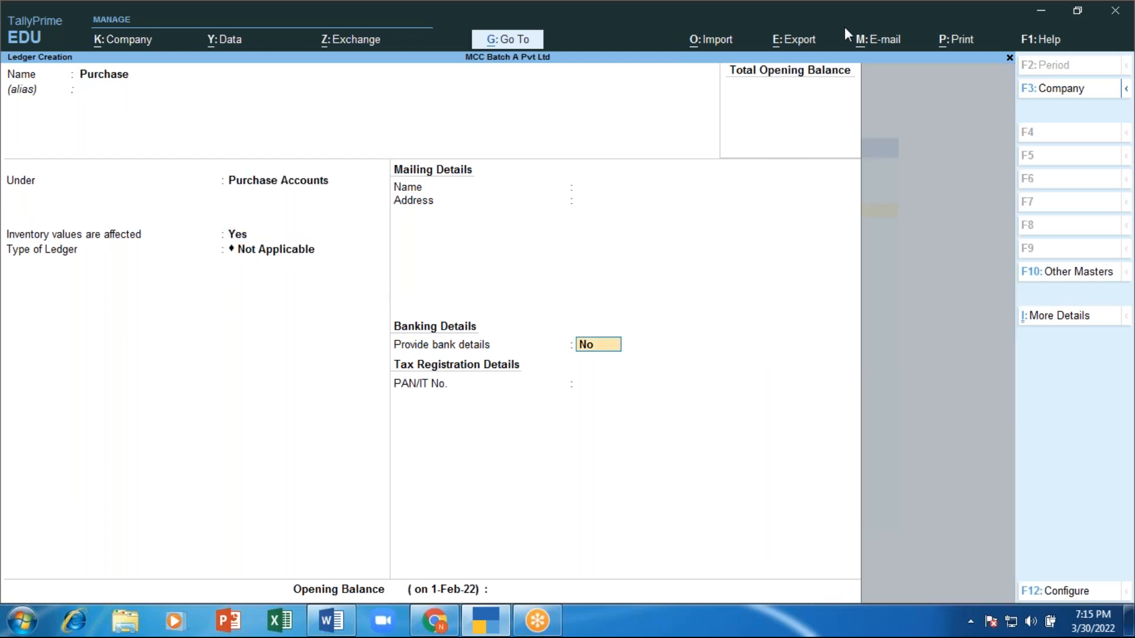
key(Return)
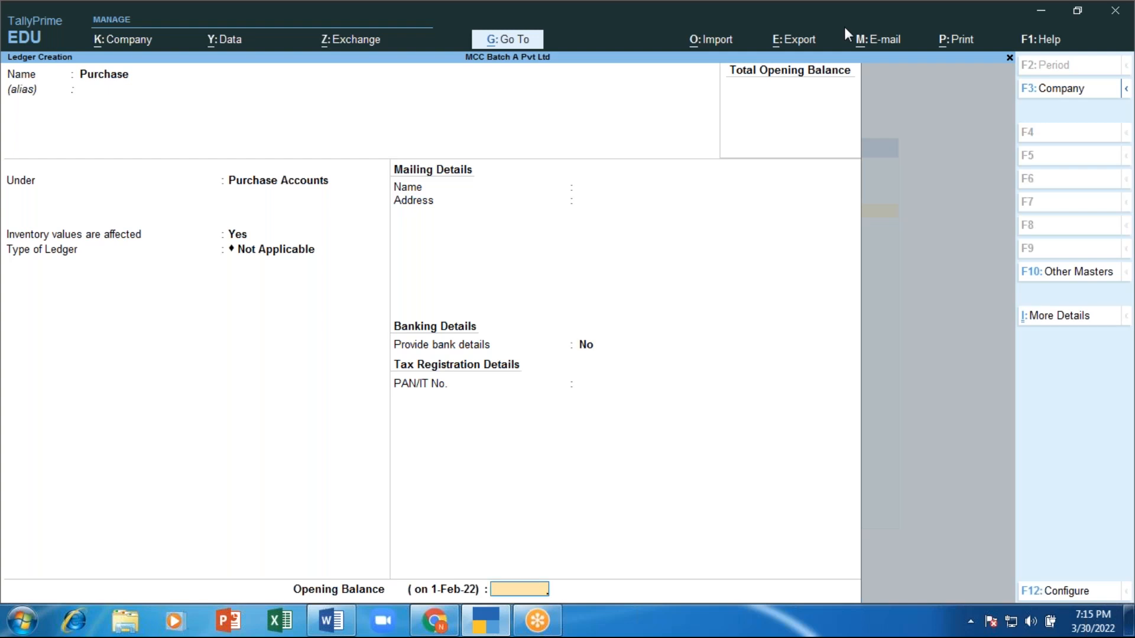
key(Return)
key(Return)
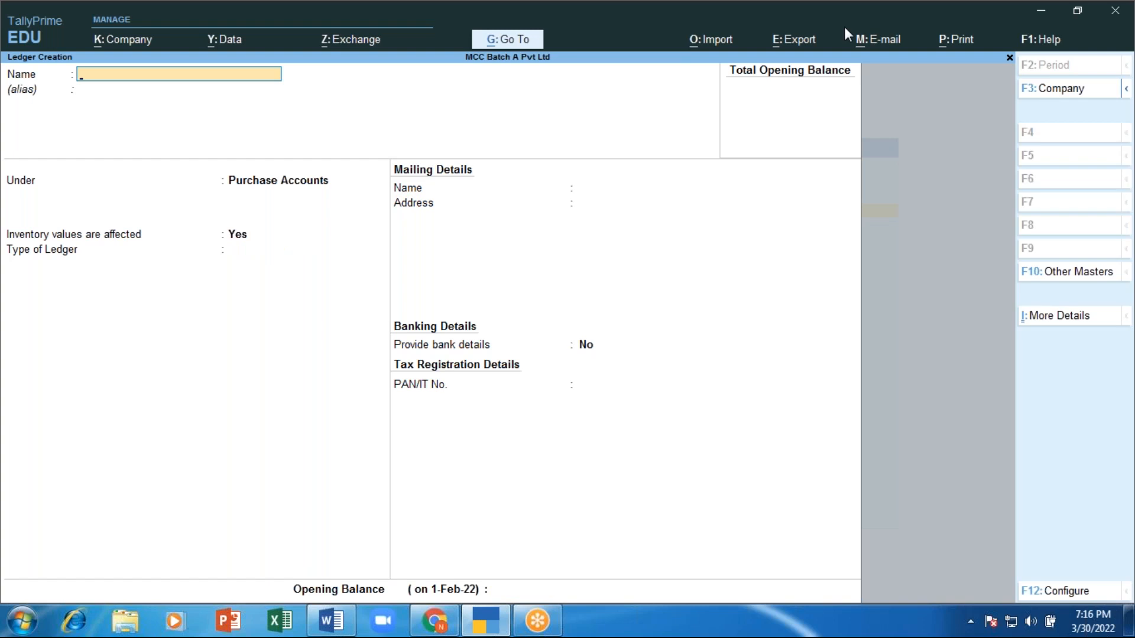
Step: Name the next new ledger Sales, leave its alias blank and place it under Sales Accounts
text(Sales)
key(Return)
key(Return)
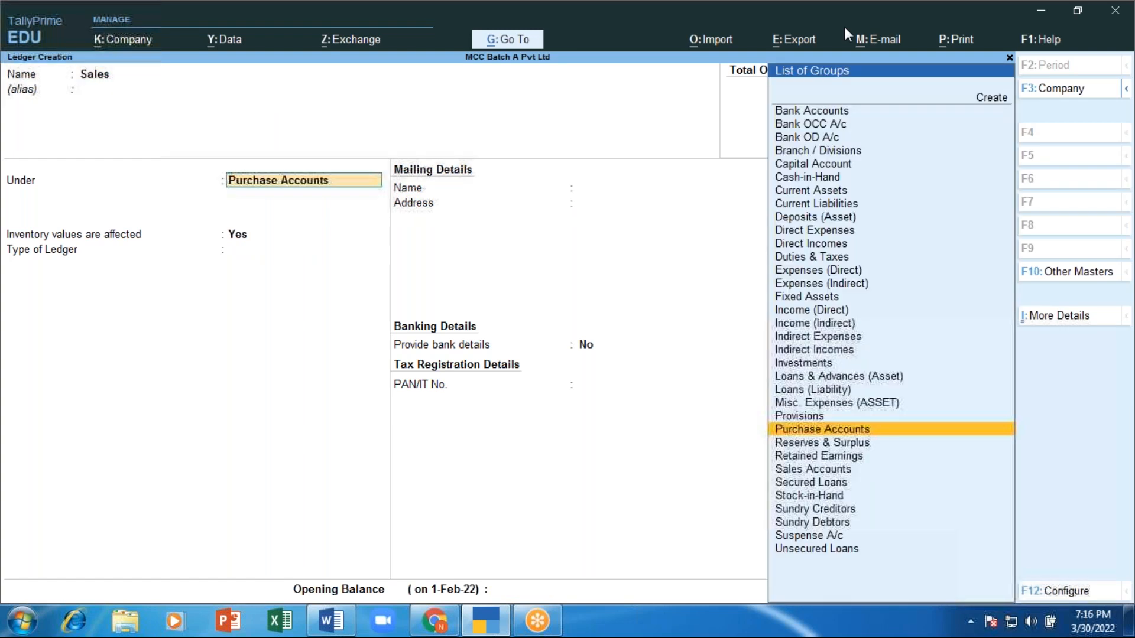
text(Sales)
key(Return)
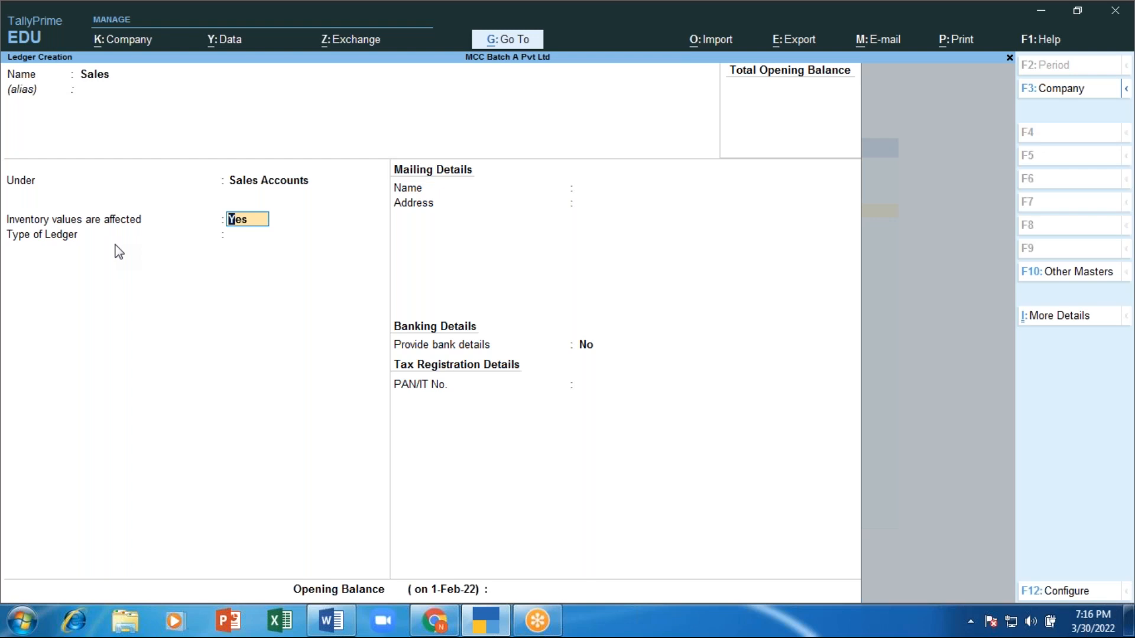
Step: Keep the Sales ledger's inventory values affected at Yes, set its type to Not Applicable and save it without bank details
key(Return)
key(Return)
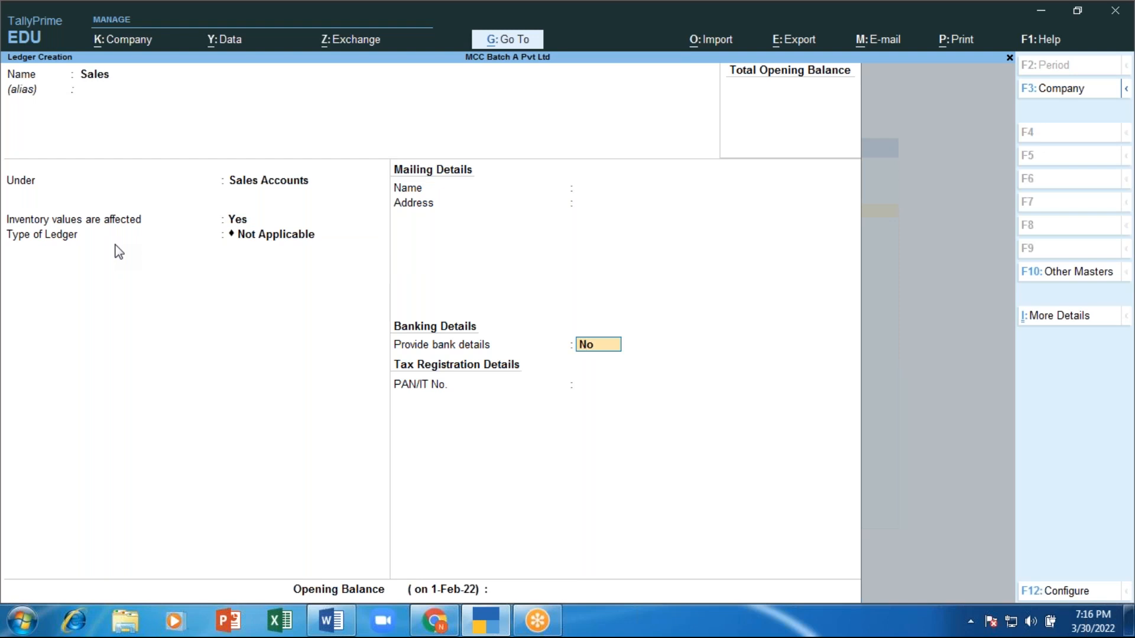
key(Return)
key(Return)
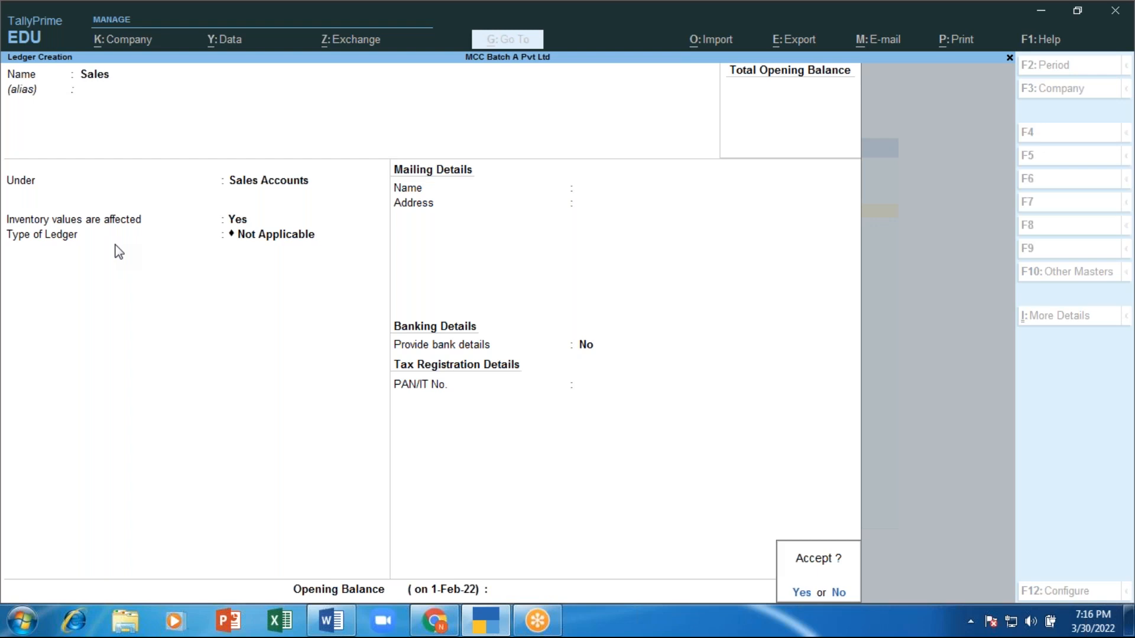
key(Return)
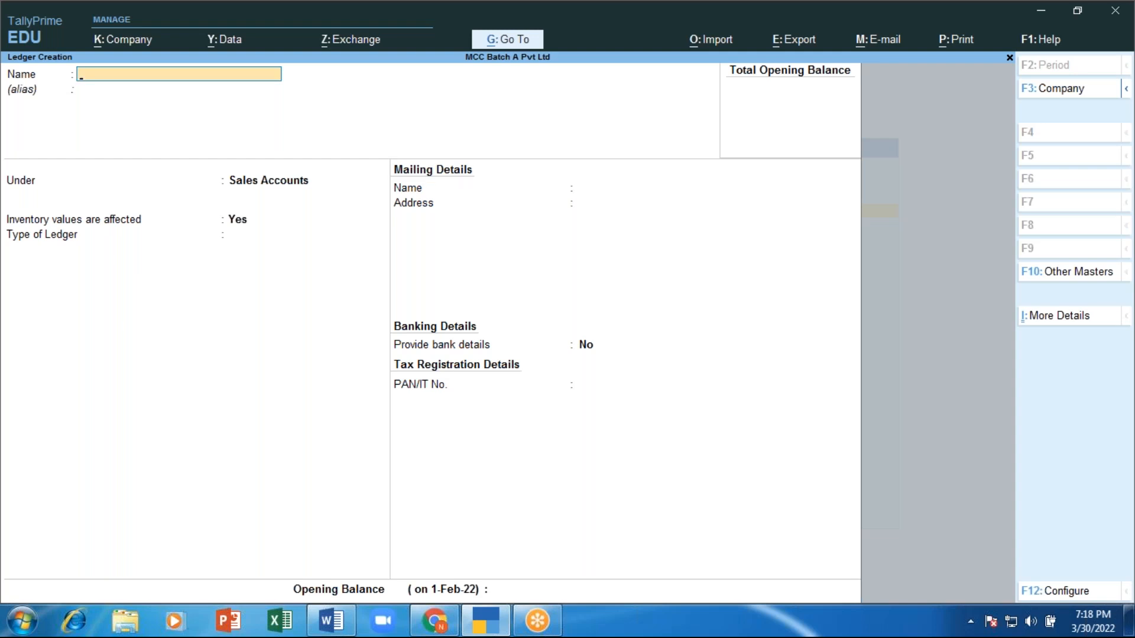
Step: Name the next new ledger Arun Traders - Supplier, leave its alias blank and place it under Sundry Creditors
text(Arun tran)
text(ders)
key(BackSpace)
key(BackSpace)
key(BackSpace)
key(BackSpace)
key(BackSpace)
text(ders - Supplier)
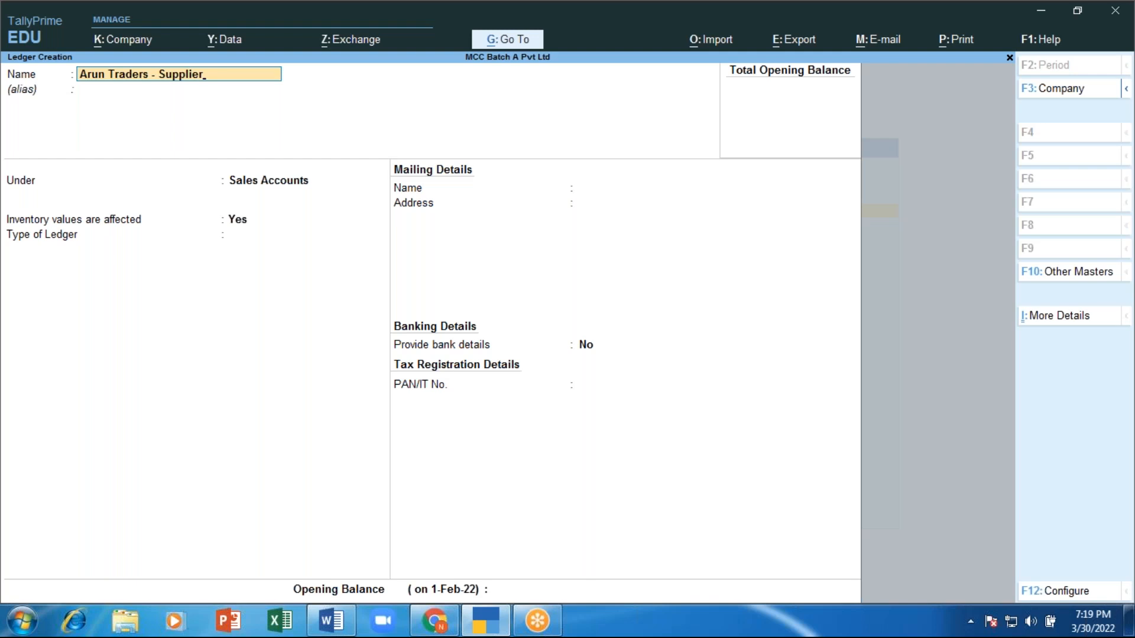
key(Return)
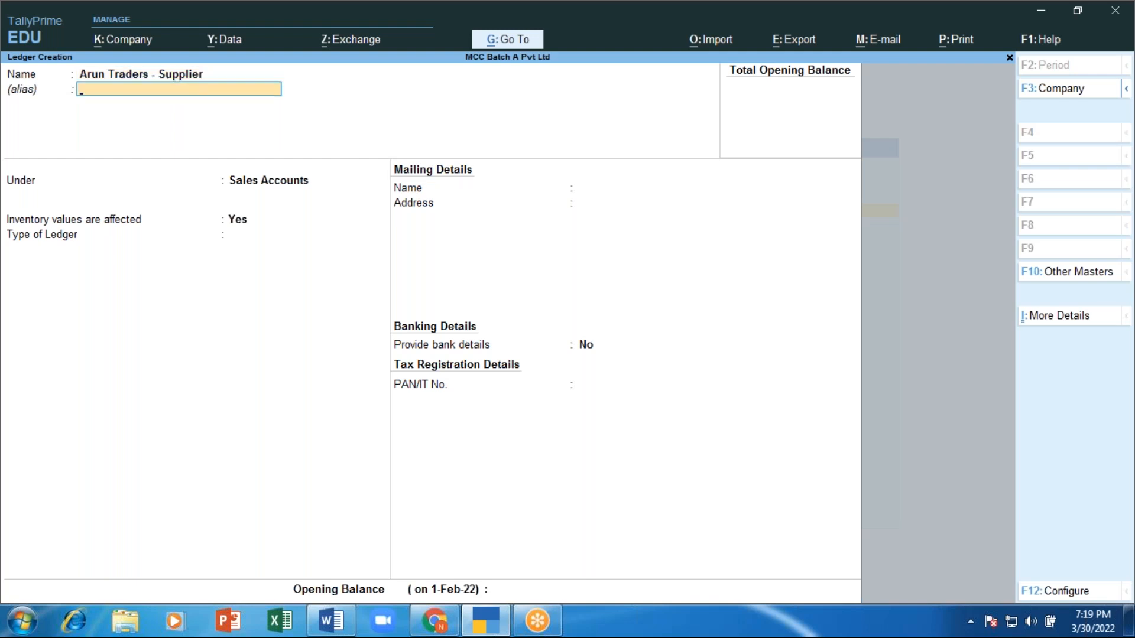
key(Return)
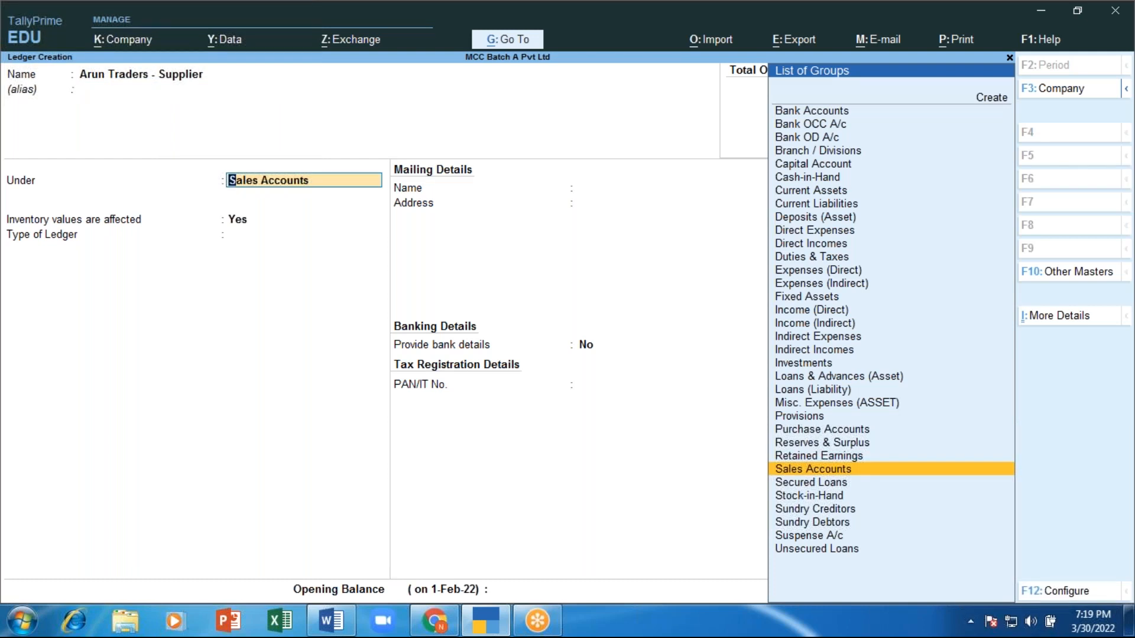
key(BackSpace)
text(Cre)
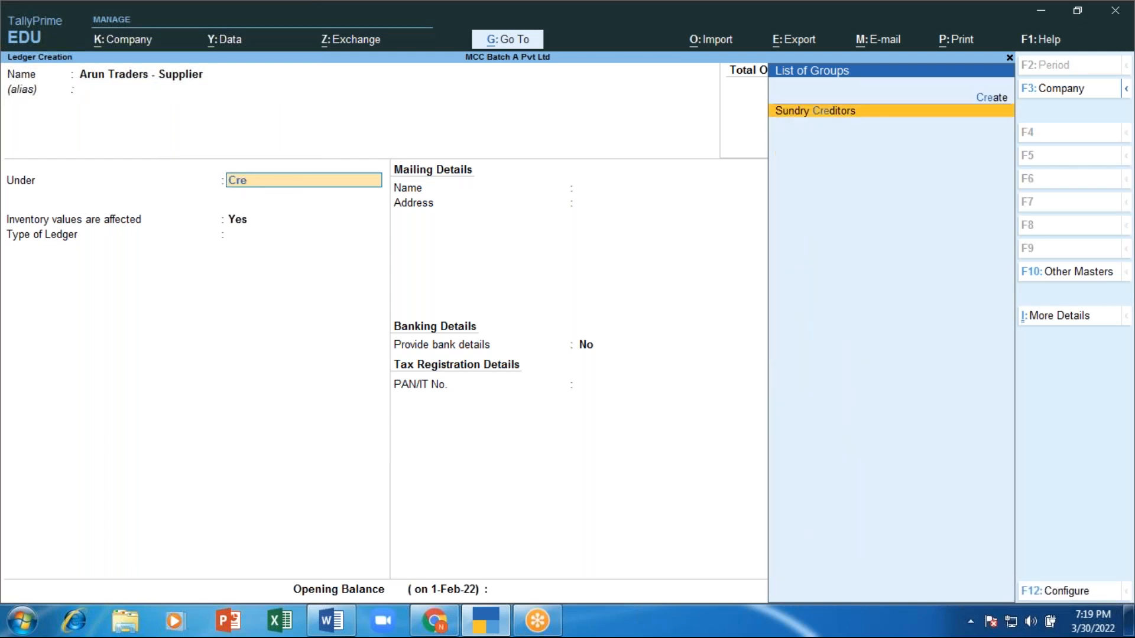
key(Return)
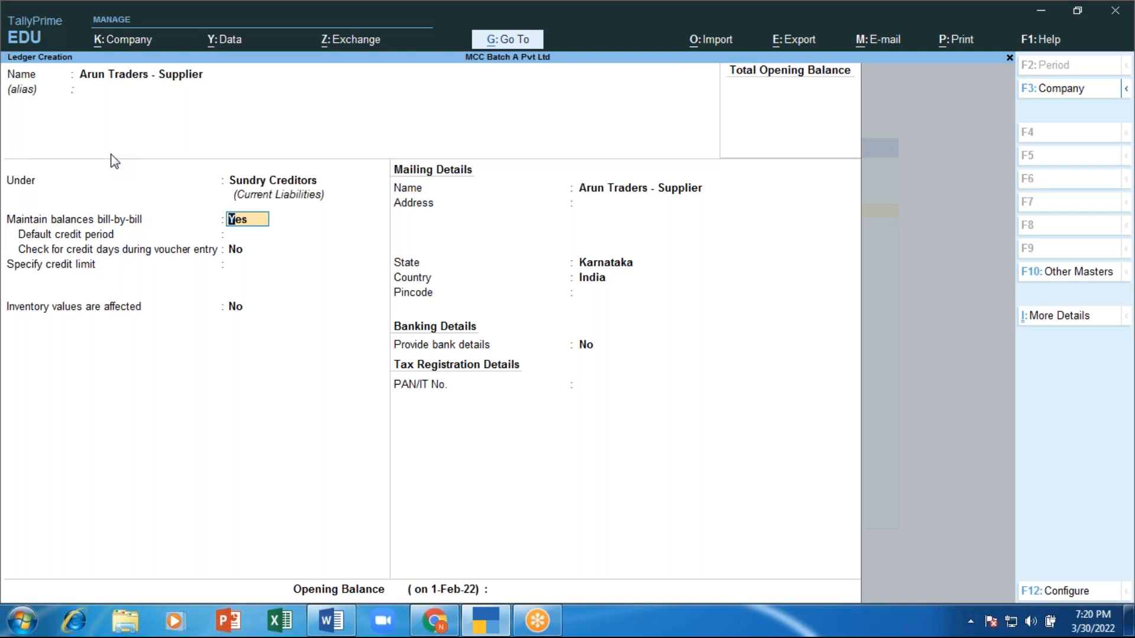
Step: Keep bill-by-bill balances at Yes with no credit period or limit for the supplier ledger, and set its address to Bangalore
key(Return)
key(Return)
key(Return)
key(Return)
key(Return)
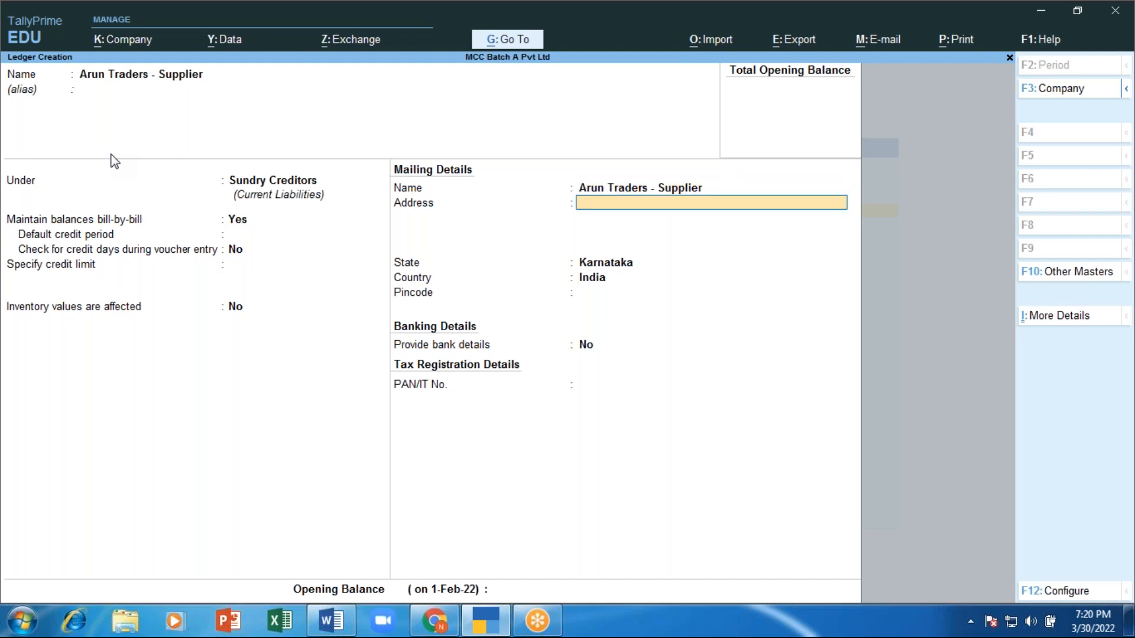
text(Bango)
text(lore)
key(BackSpace)
key(BackSpace)
key(BackSpace)
key(BackSpace)
key(BackSpace)
text(alore)
key(Return)
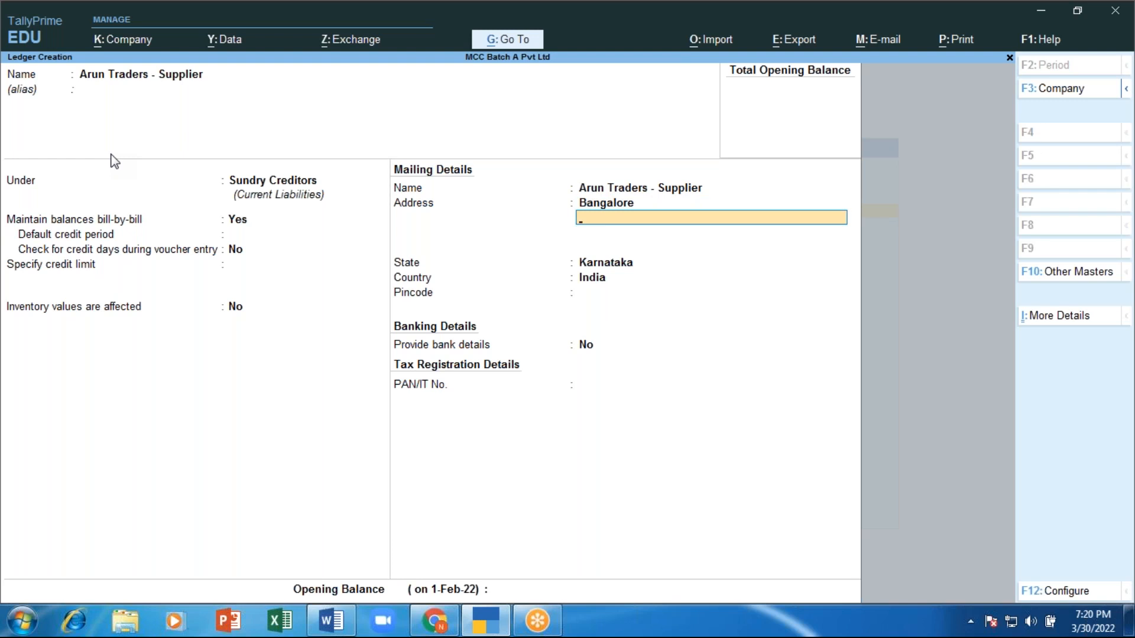
Step: Keep the supplier ledger's state as Karnataka and country as India, leave out bank details and save it
key(Return)
key(Return)
key(Return)
key(Return)
key(Return)
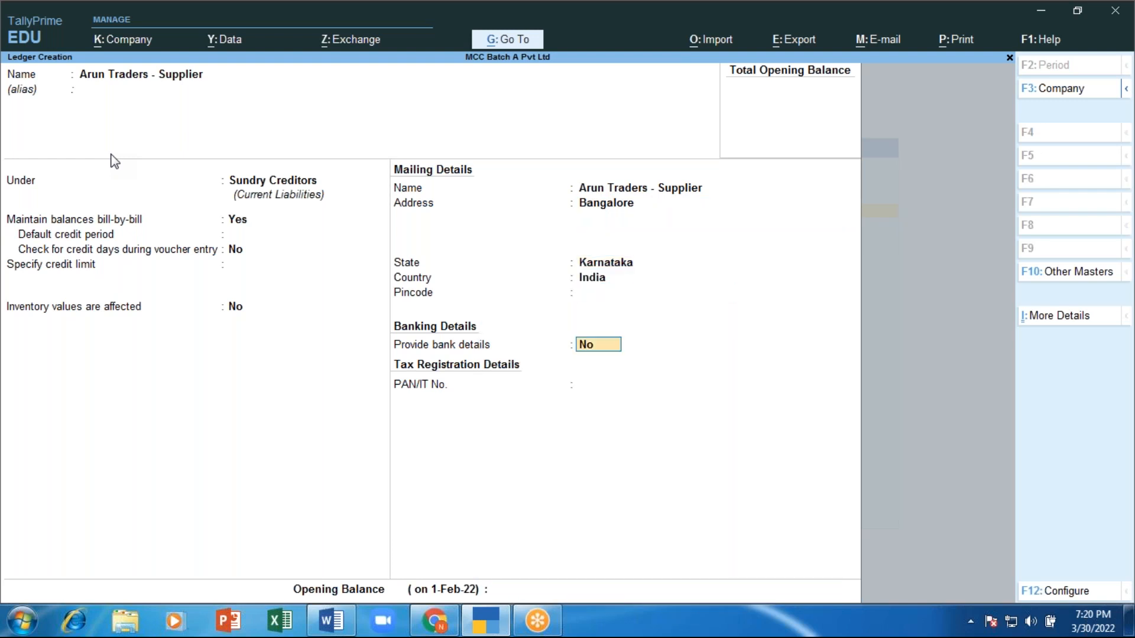
key(Return)
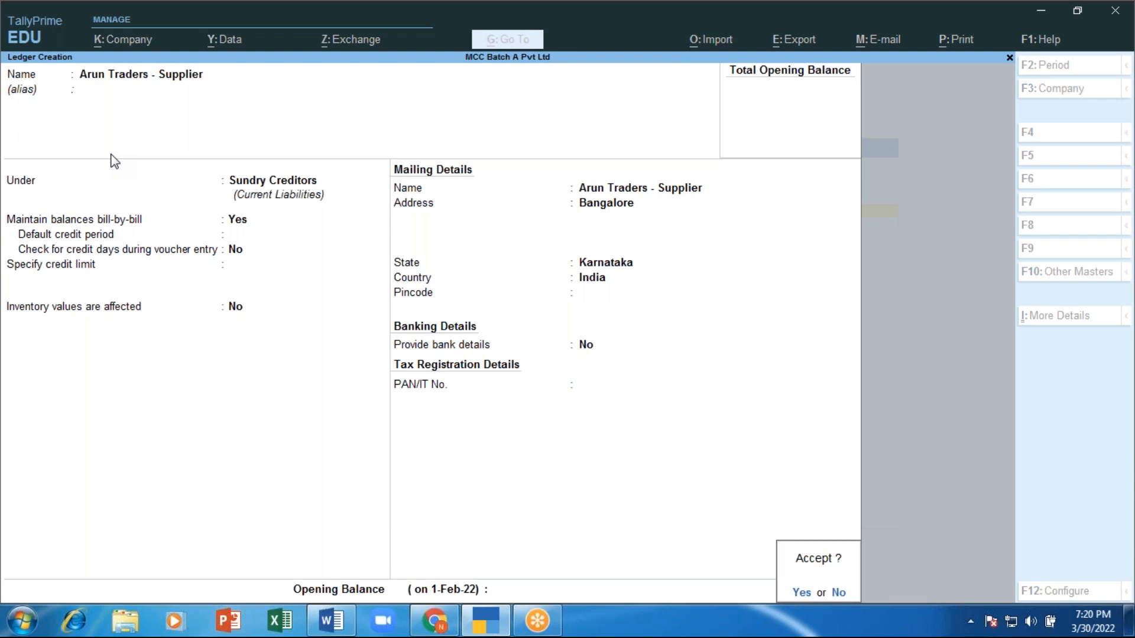
key(Return)
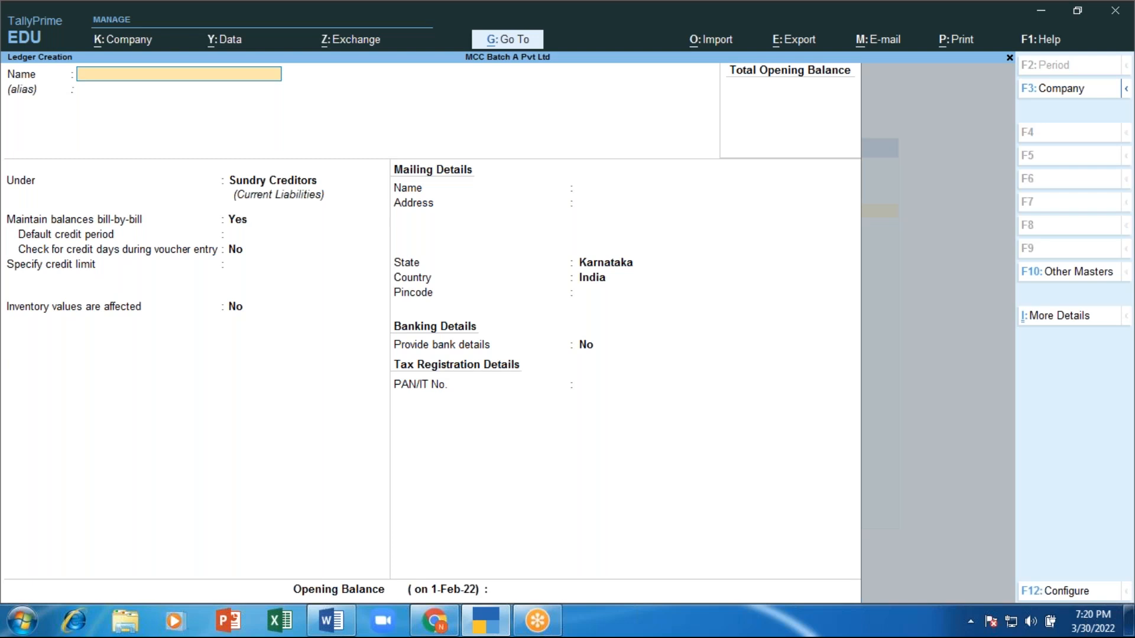
Step: Name the next new ledger Tejas Store - Customer, leave its alias blank and place it under Sundry Debtors
text(Tejas Store - Customer)
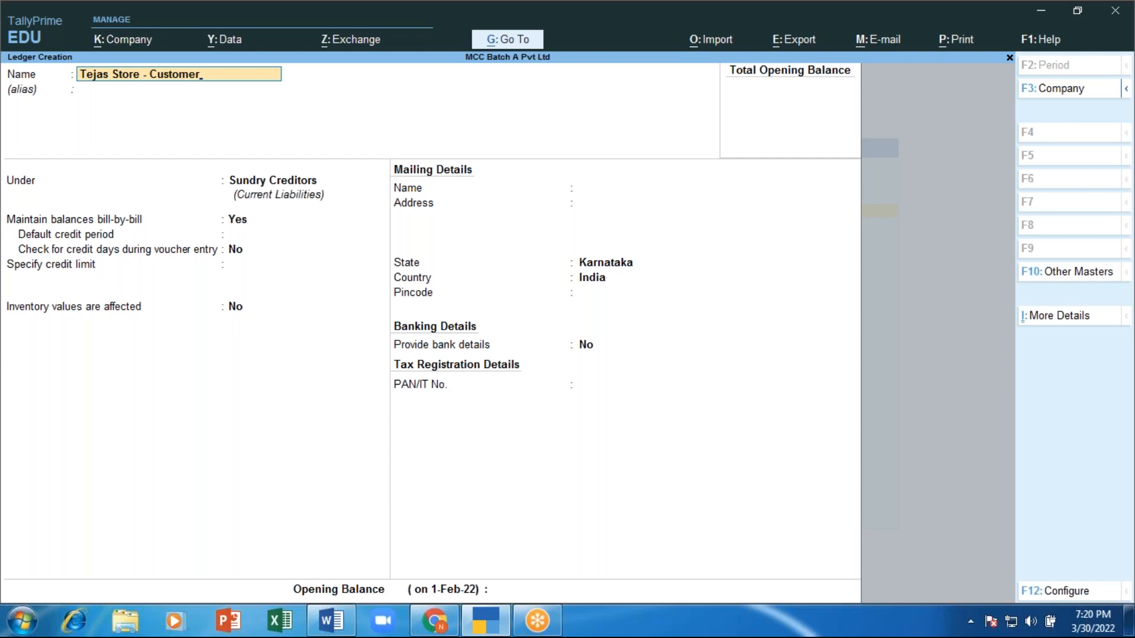
key(Return)
key(Return)
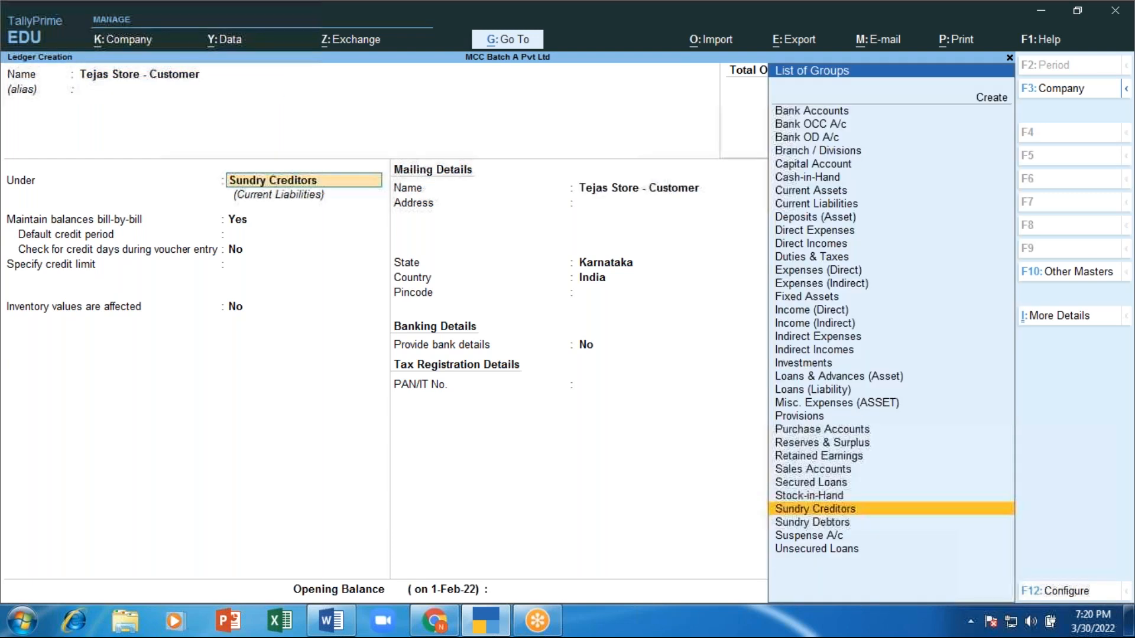
text(De)
key(Down)
key(Down)
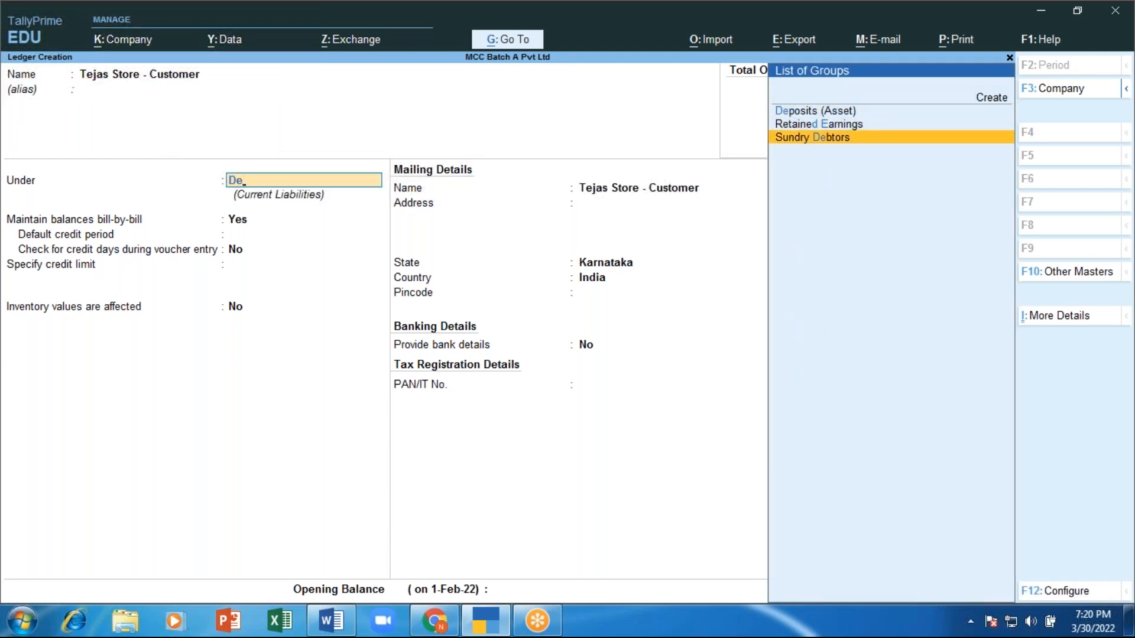
key(Return)
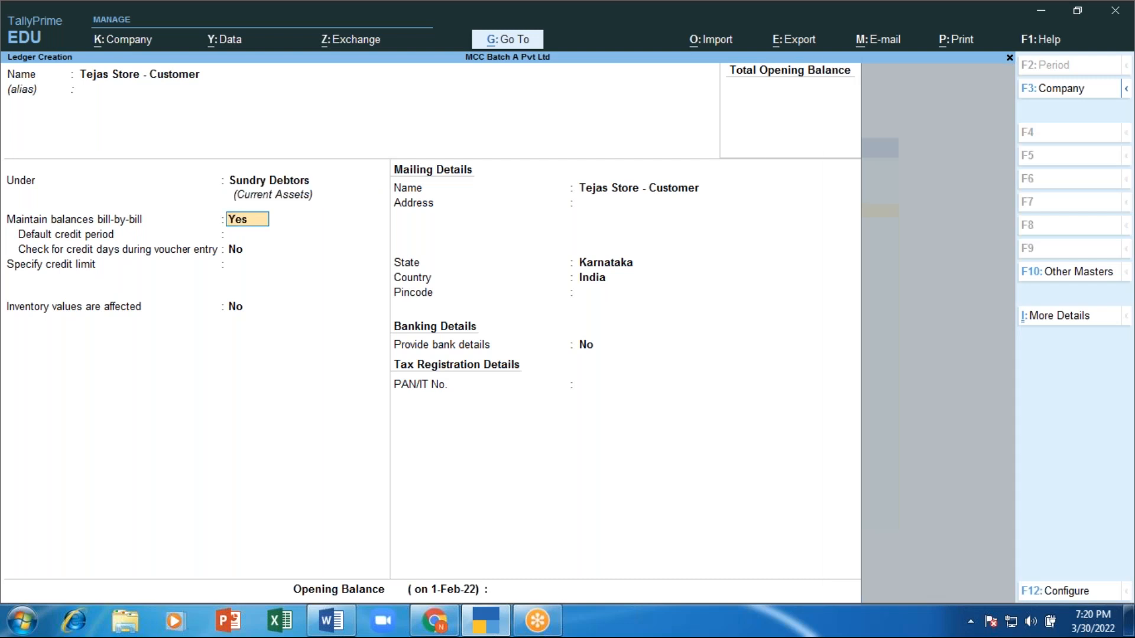
Step: Keep bill-by-bill balances at Yes with no credit terms for the customer ledger, and set its address to Mysore
key(Return)
key(Return)
key(Return)
key(Return)
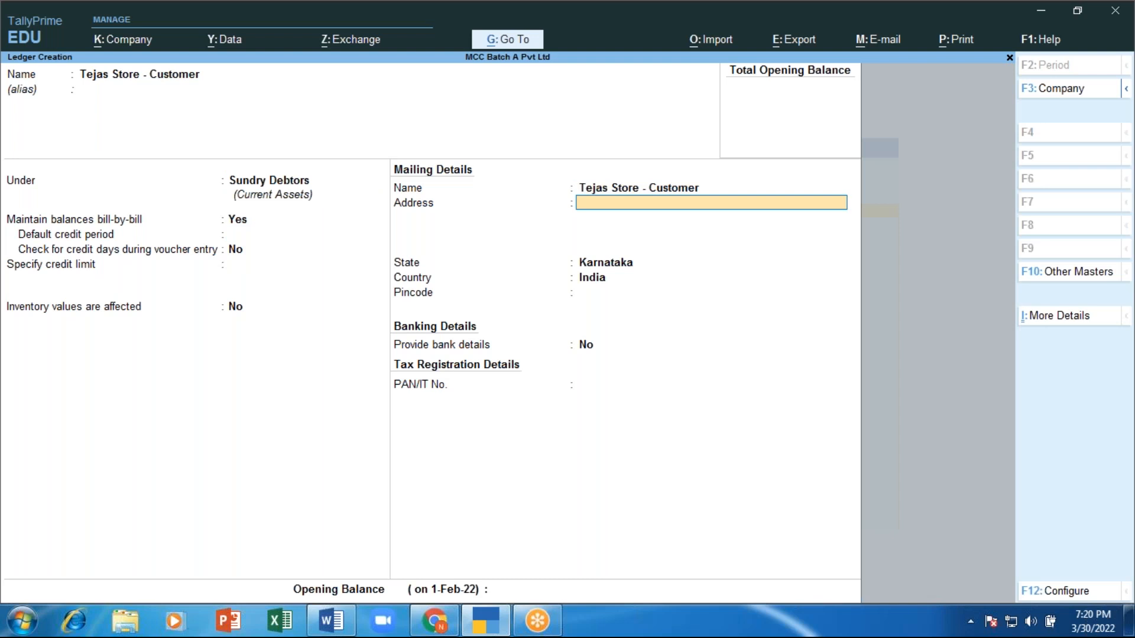
text(Mysore)
key(Return)
key(Return)
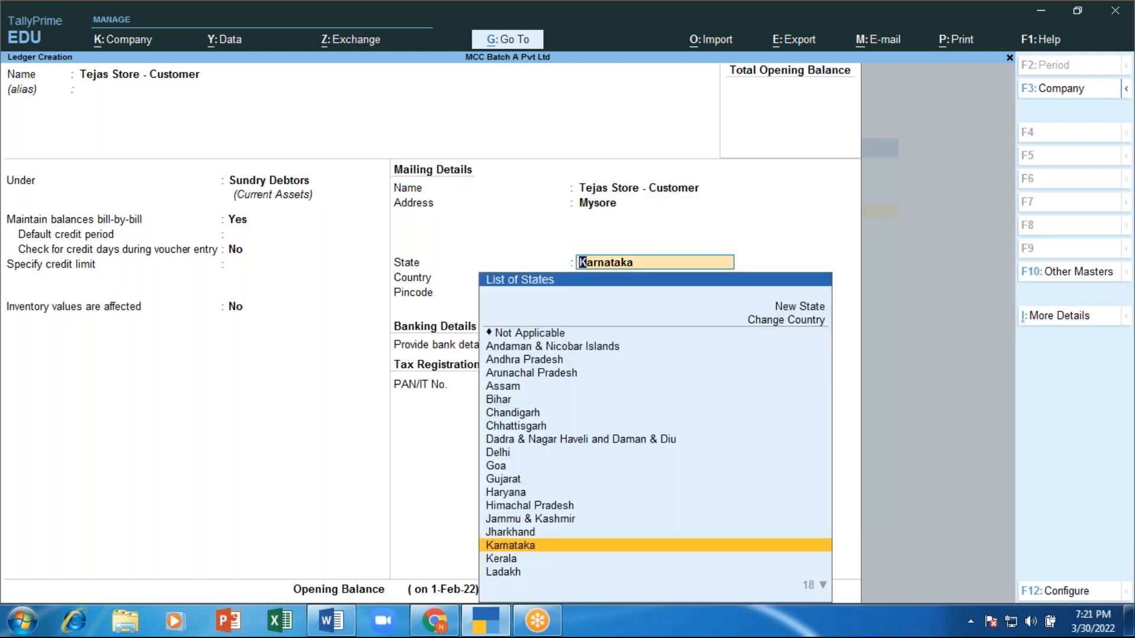
Step: Keep the customer ledger's state as Karnataka and country as India, leave out bank details and save it
key(Return)
key(Return)
key(Return)
key(Return)
key(Return)
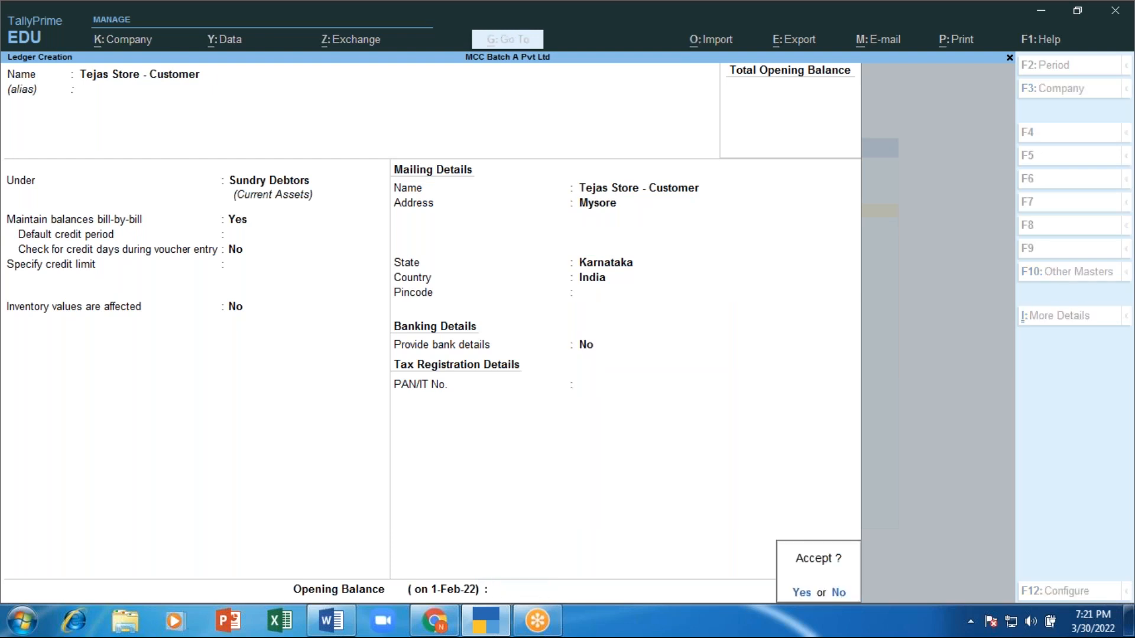
key(Return)
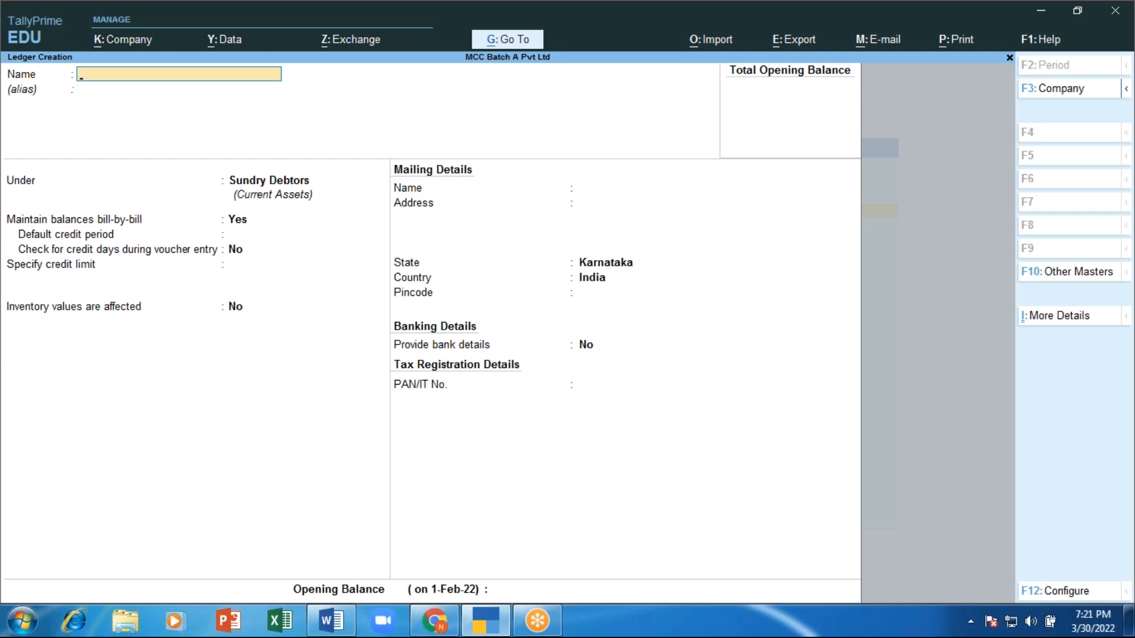
Step: Quit ledger creation without starting another ledger and return to the Gateway of Tally
key(Escape)
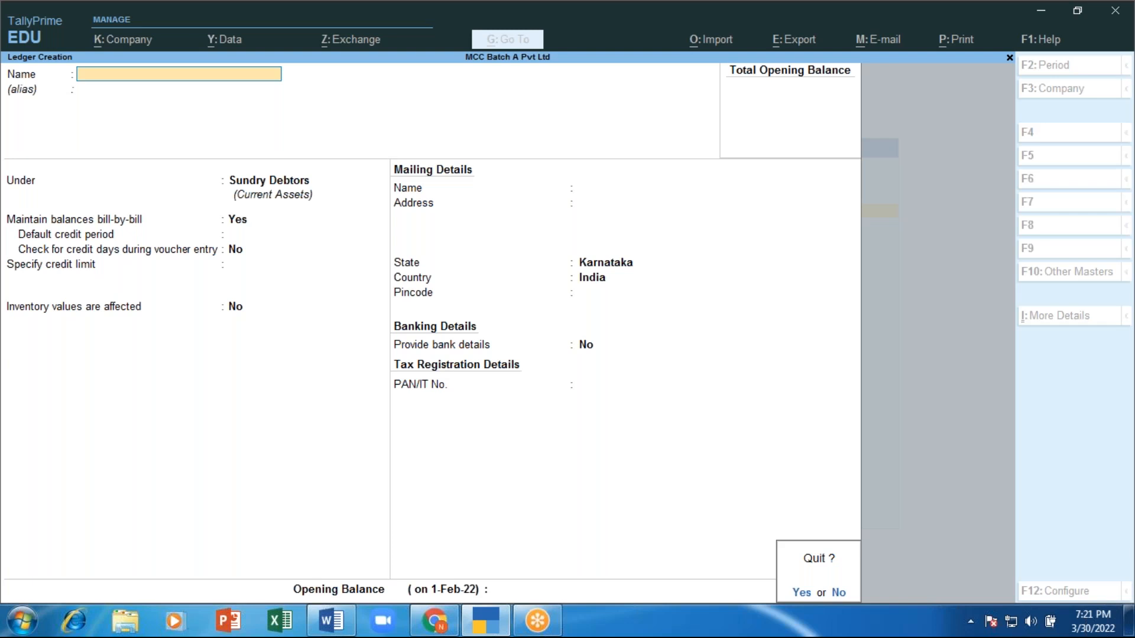
key(n)
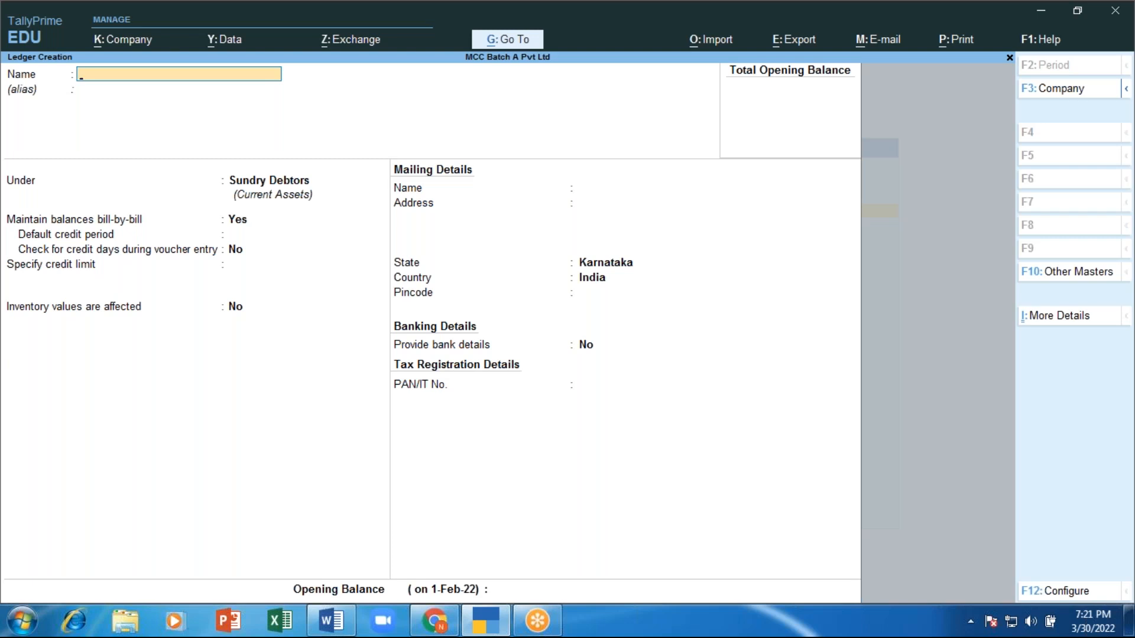
key(Escape)
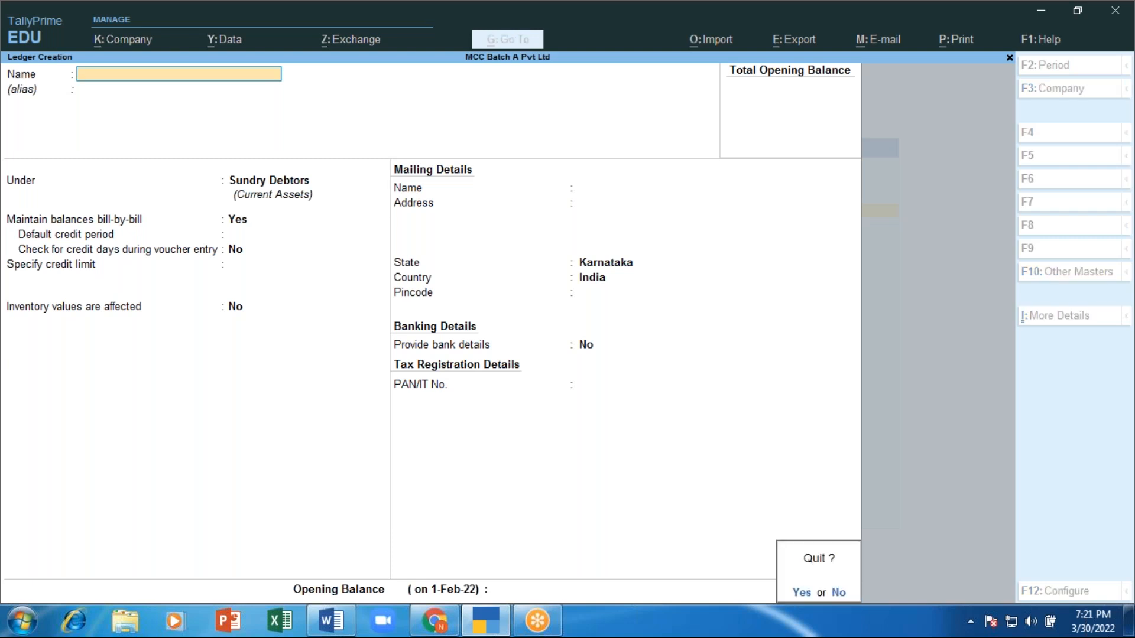
key(y)
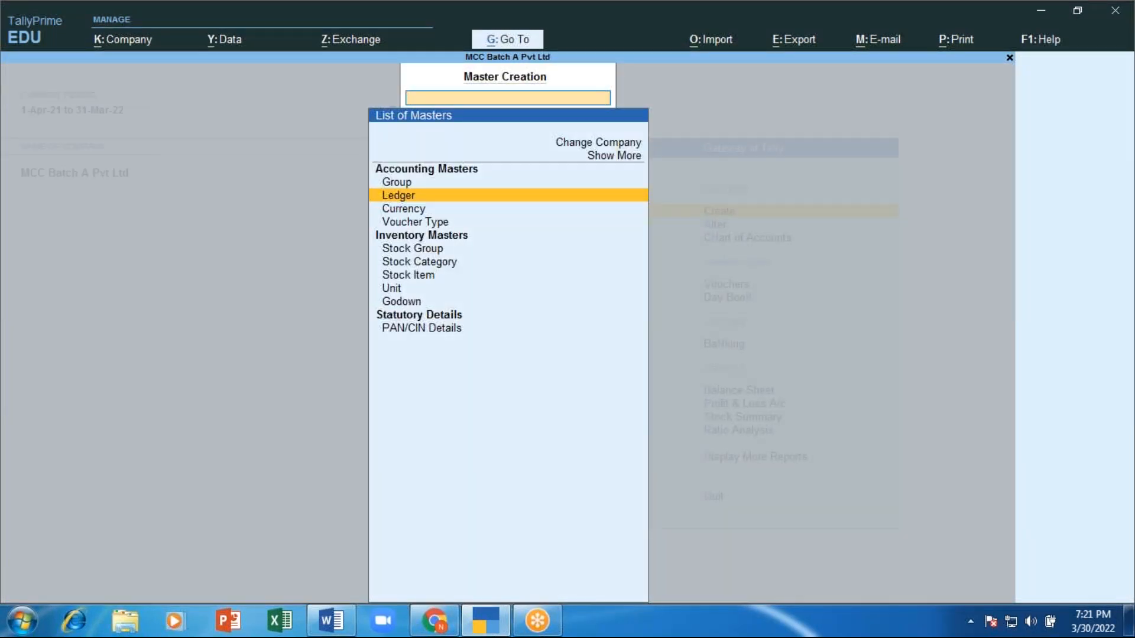
key(Escape)
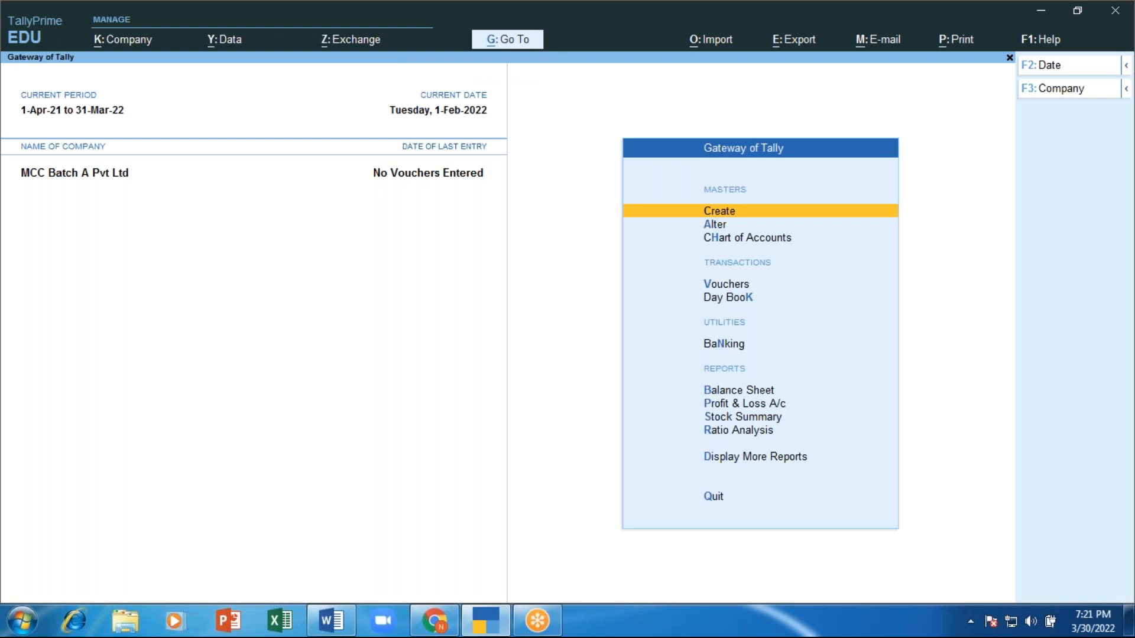
Step: Open the list of ledgers in the Chart of Accounts
key(Down)
key(Down)
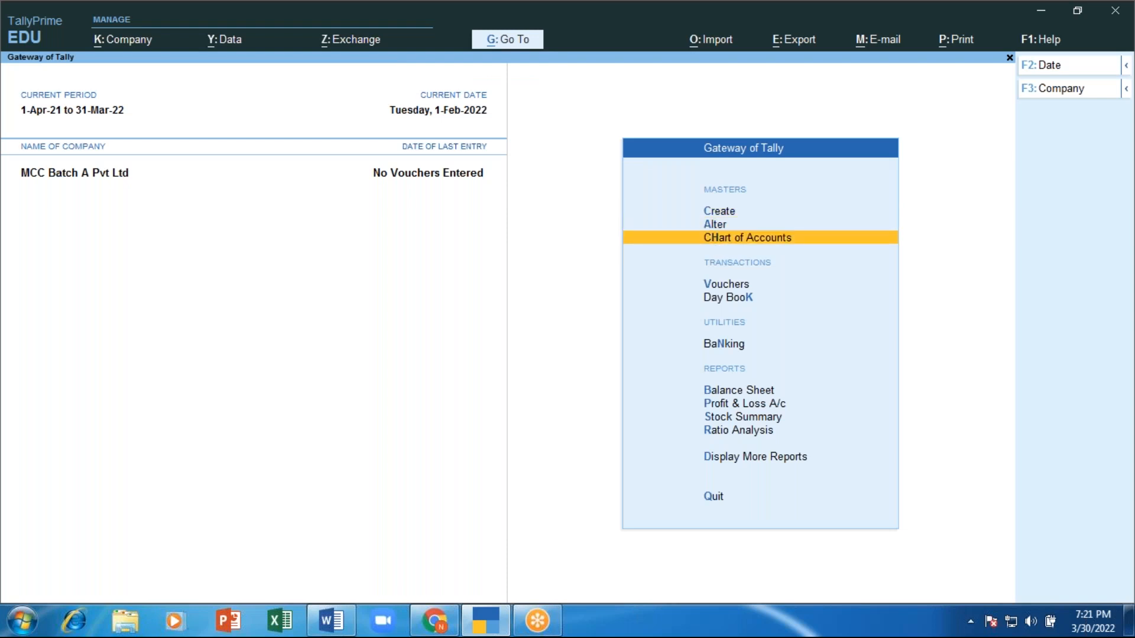
key(Return)
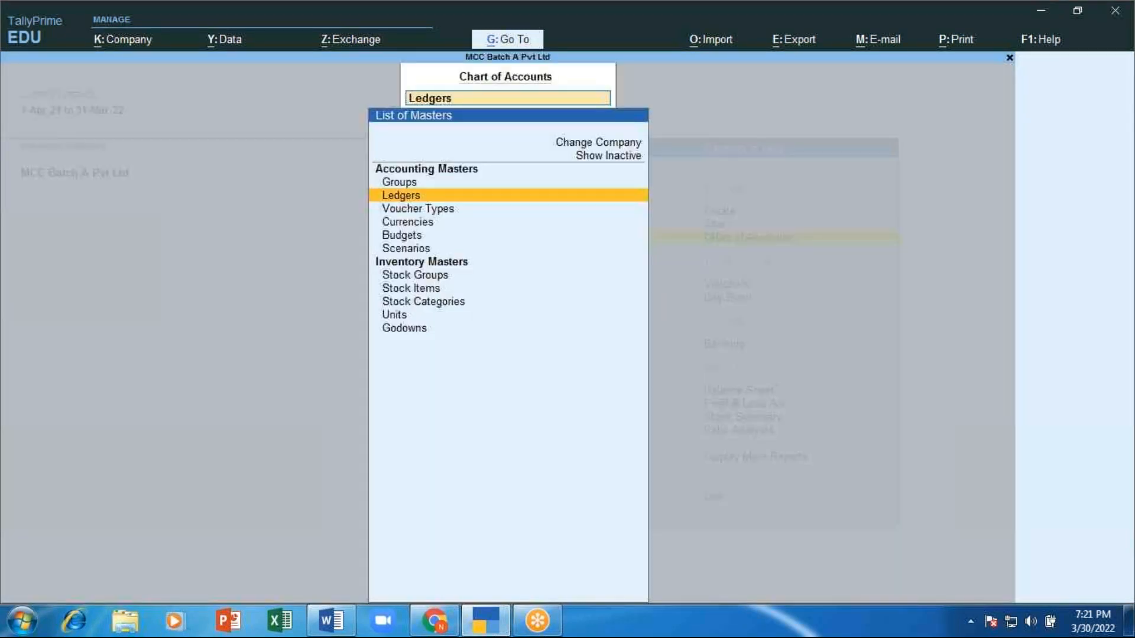
key(Up)
key(Down)
key(Down)
key(Down)
key(Down)
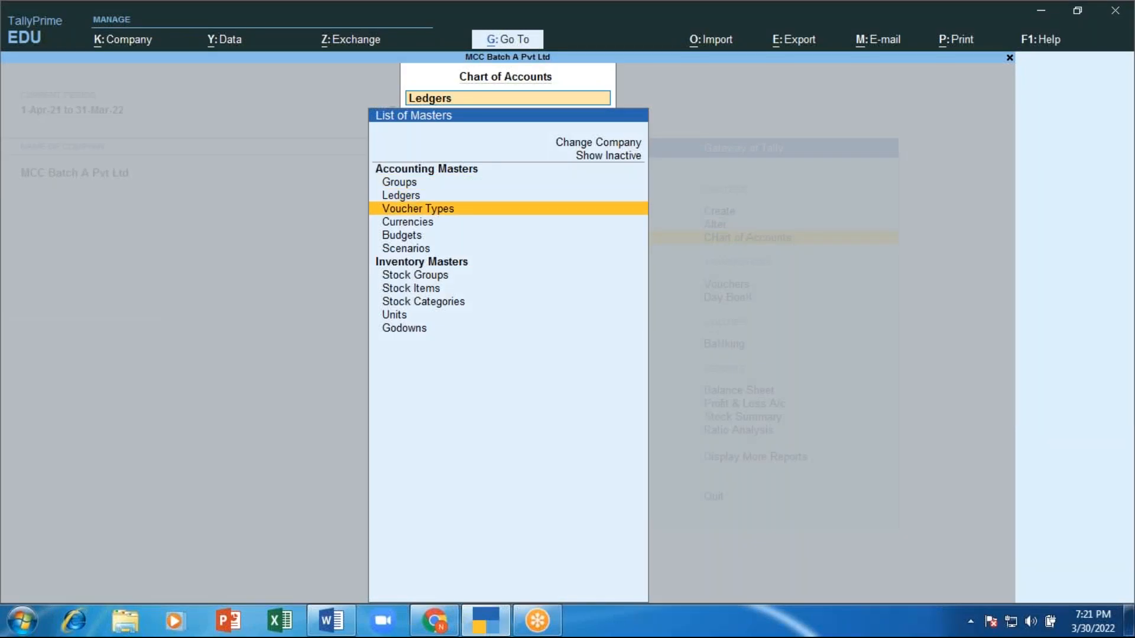
key(Down)
key(Up)
key(Up)
key(Up)
key(Up)
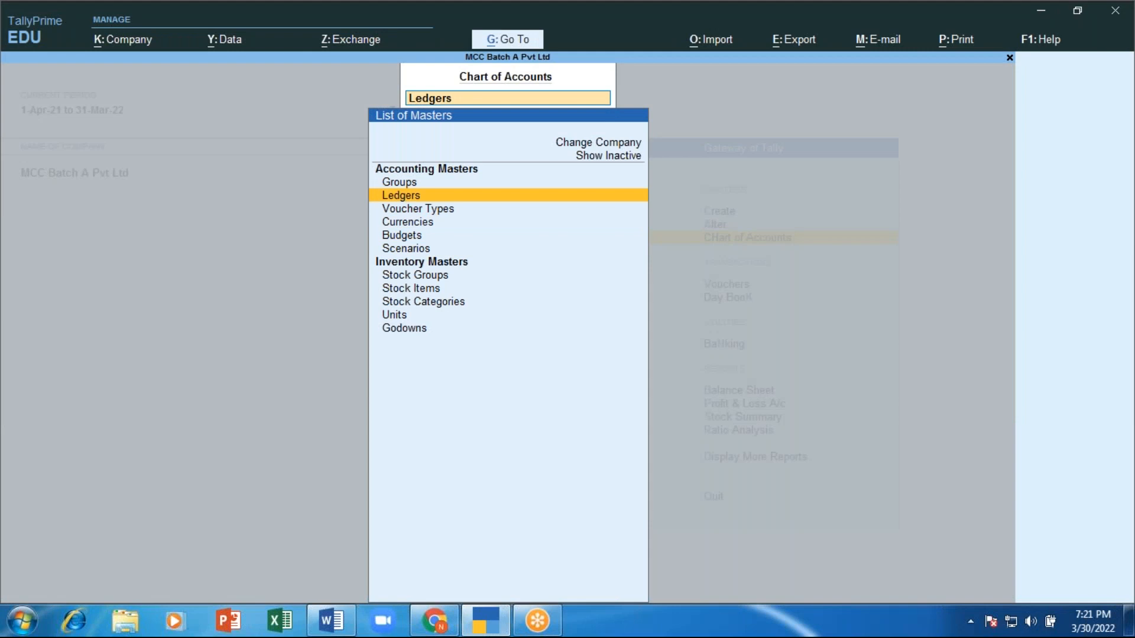
key(Return)
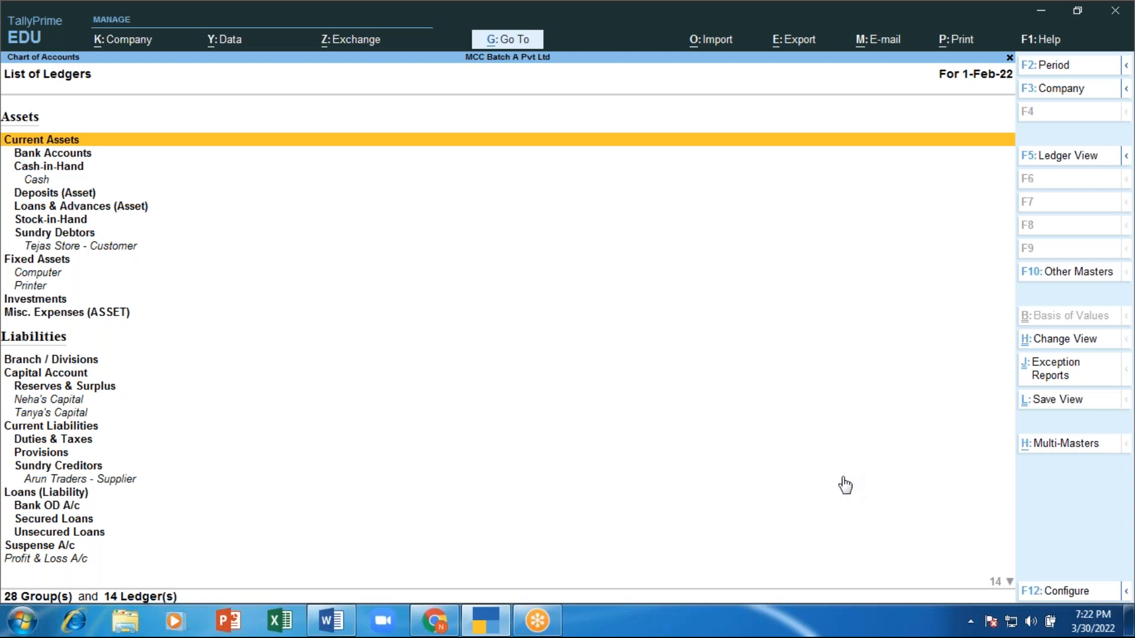
key(ctrl)
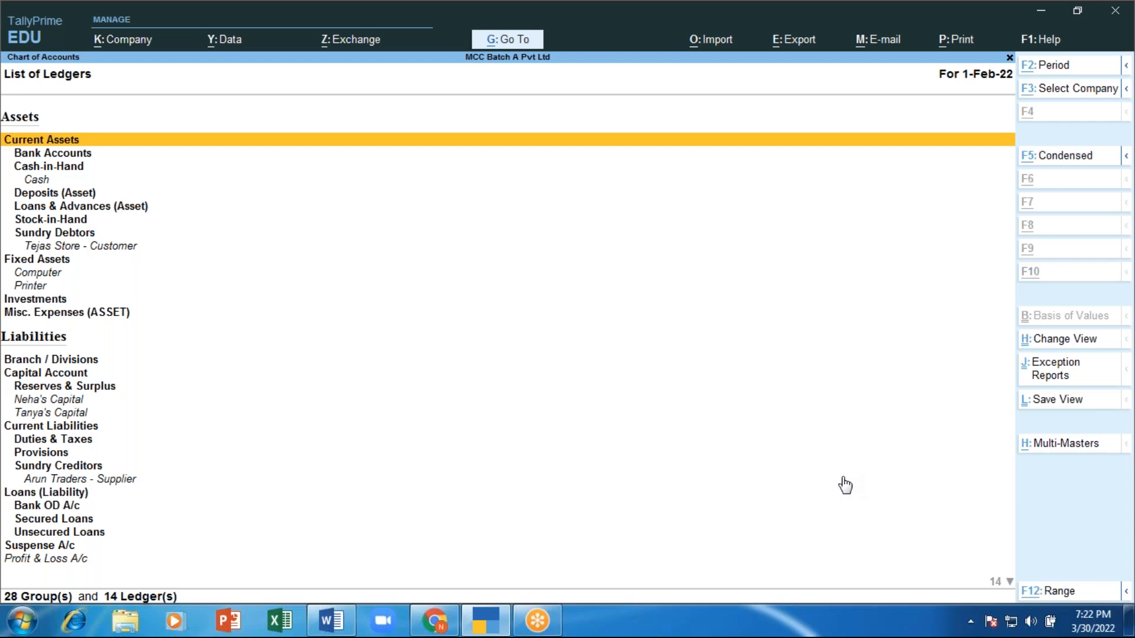
key(ctrl+h)
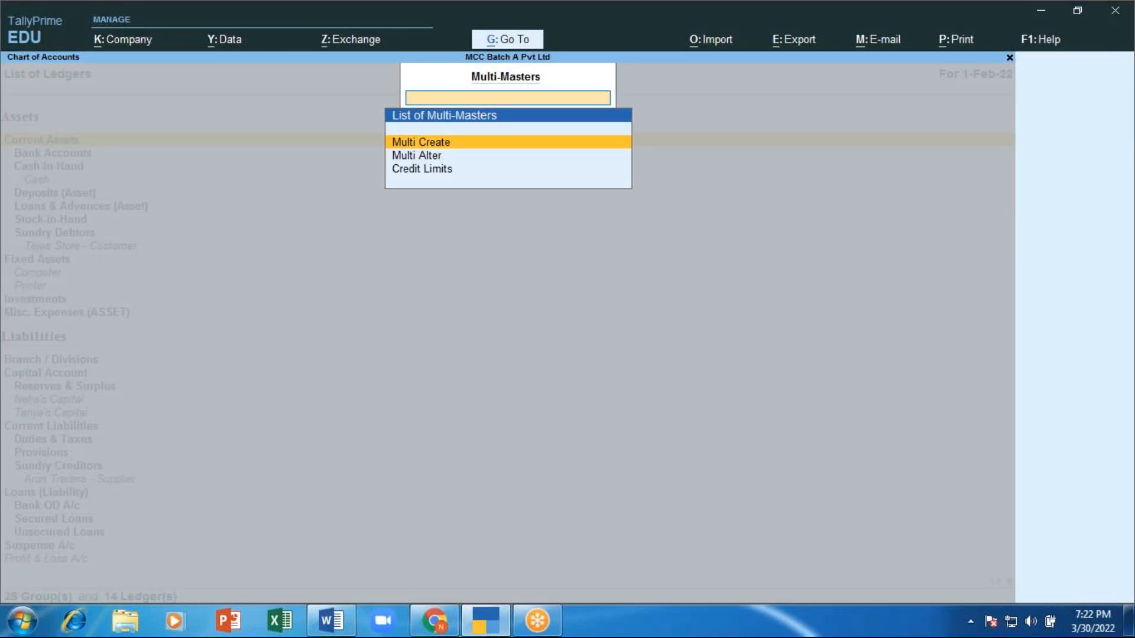
key(Return)
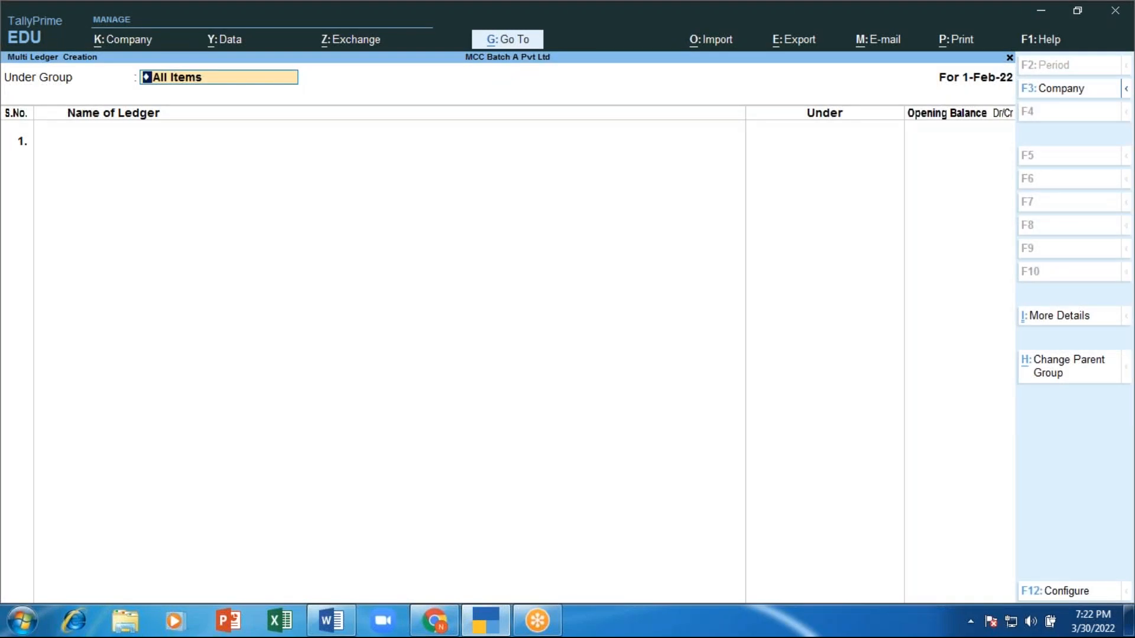
key(Return)
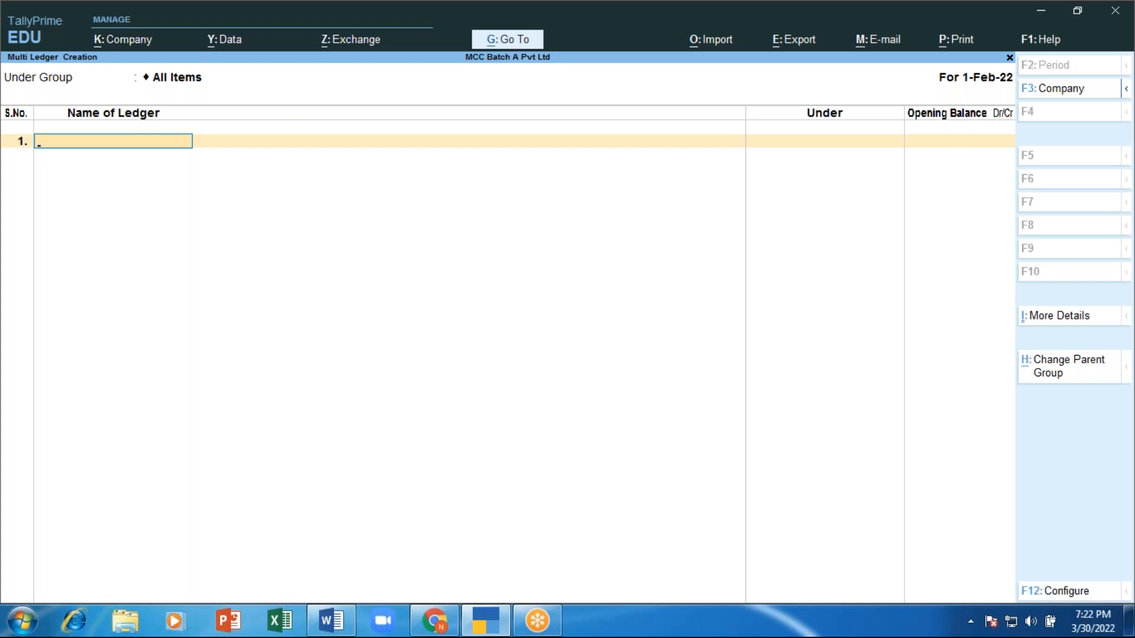
key(Escape)
key(y)
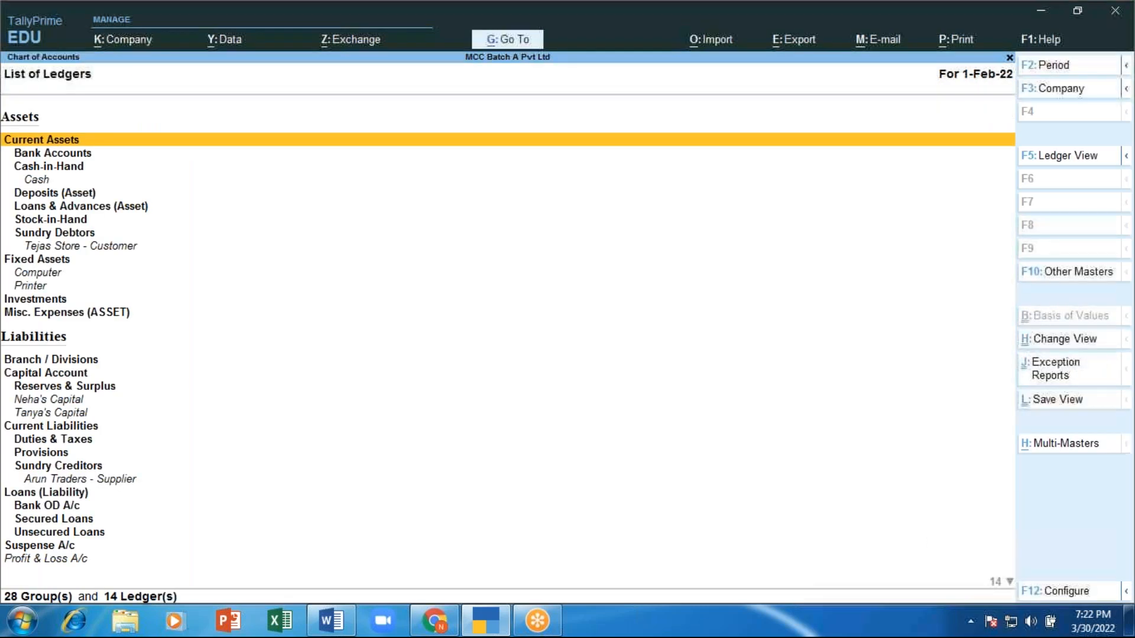
Step: Open Multi Alter for the ledgers of all groups from the Chart of Accounts
click(1061, 444)
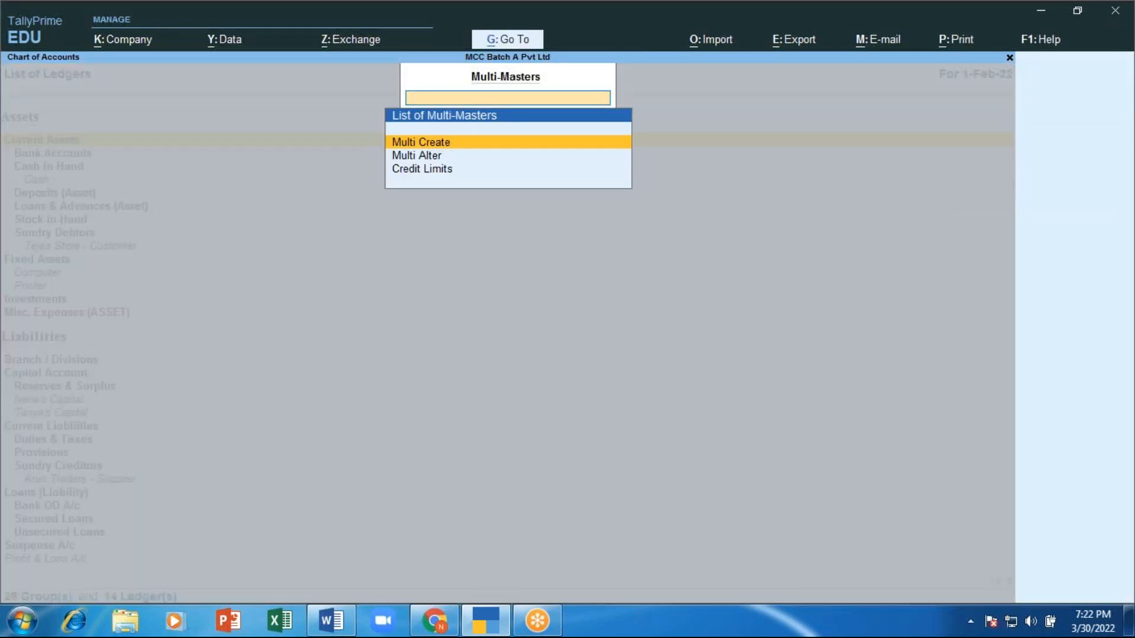
key(Down)
key(Return)
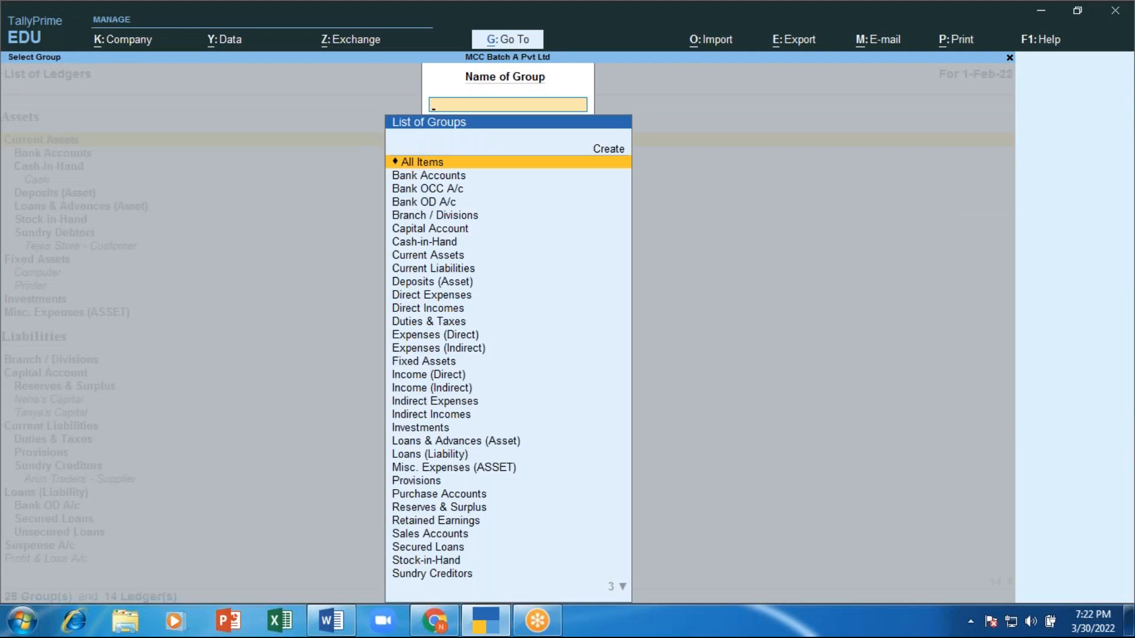
key(Return)
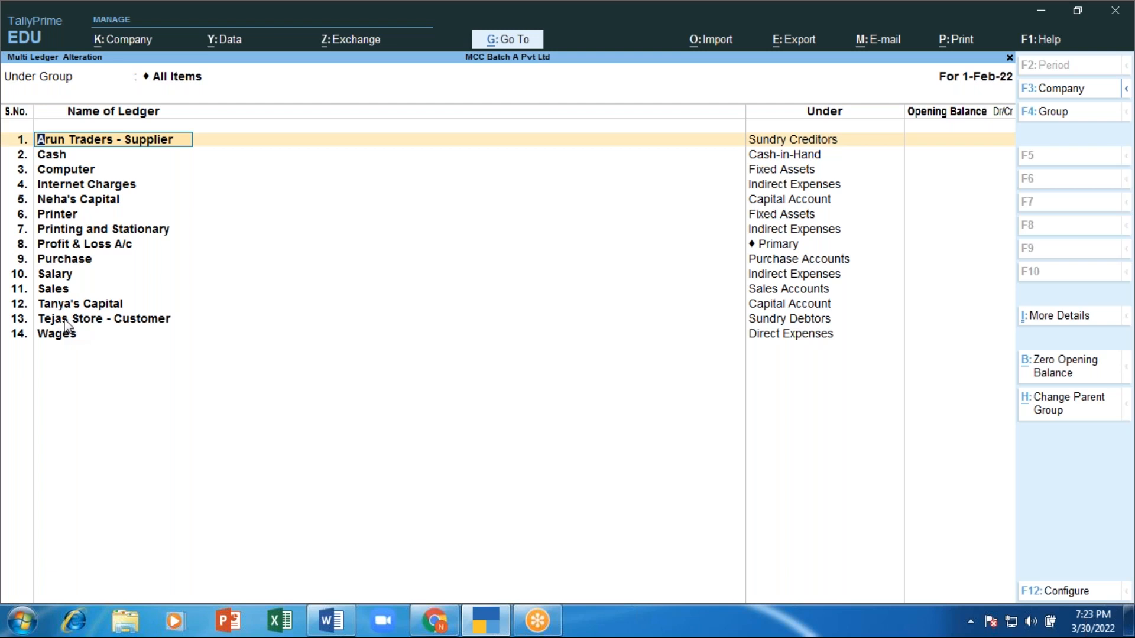
Step: Set the Cash ledger's opening balance to 50,000 Dr, leaving the supplier ledger's opening balance blank
key(Return)
key(Return)
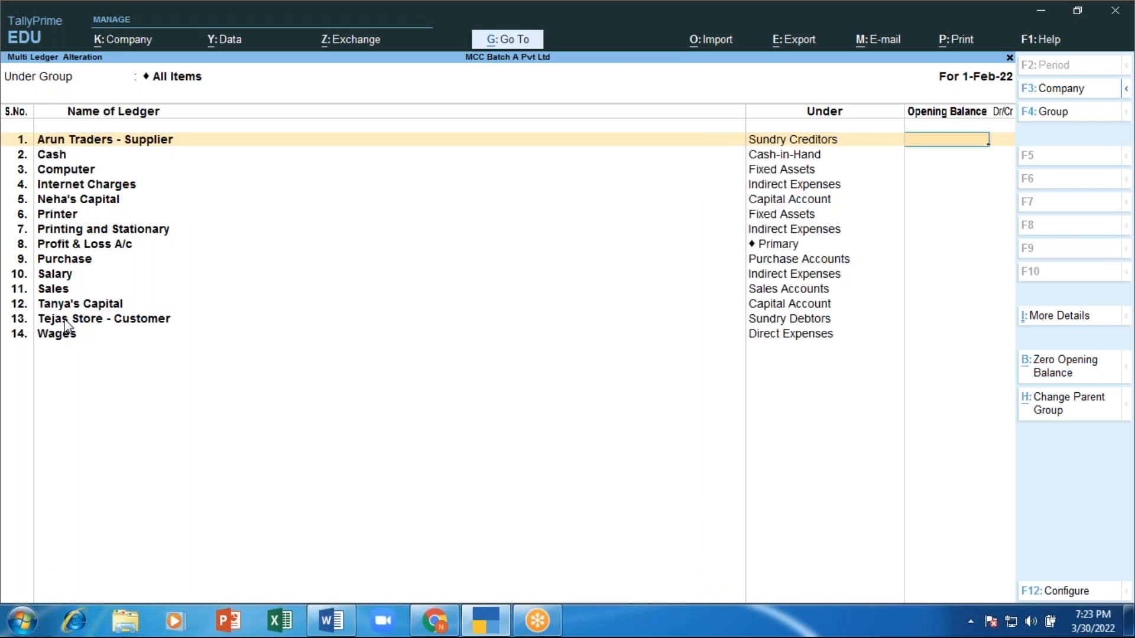
key(Return)
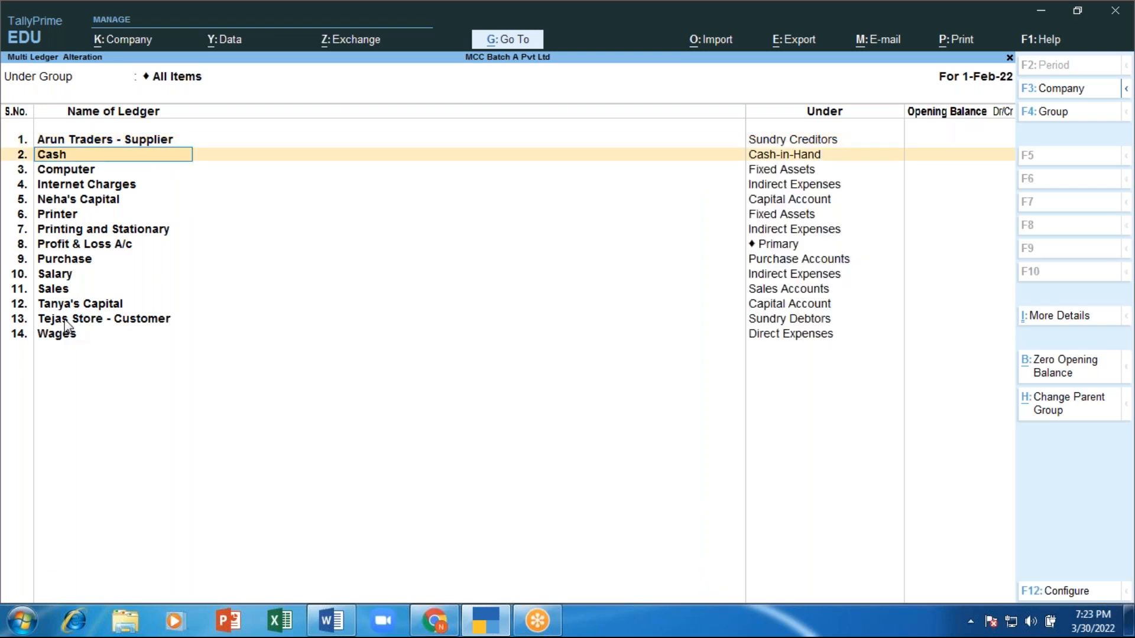
key(Return)
key(Return)
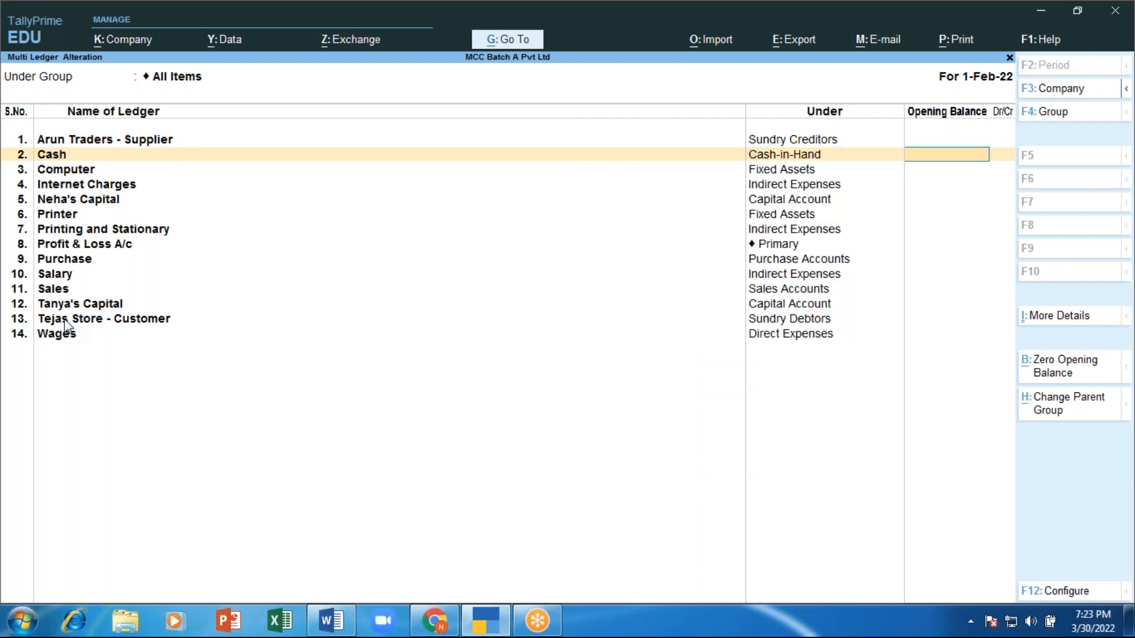
text(50000)
key(Return)
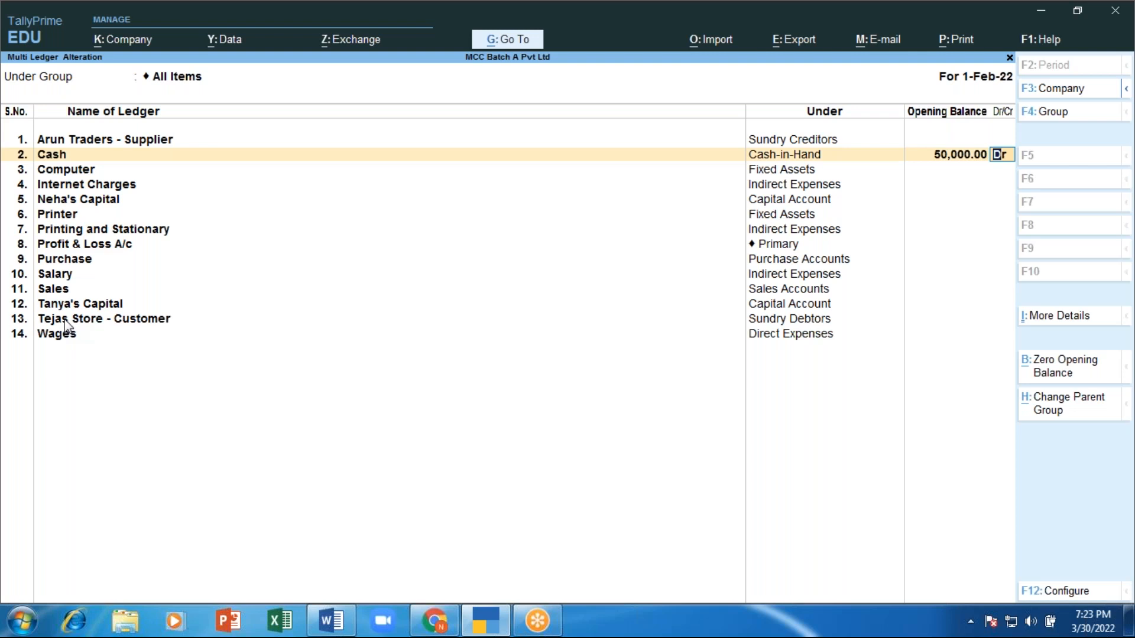
key(Return)
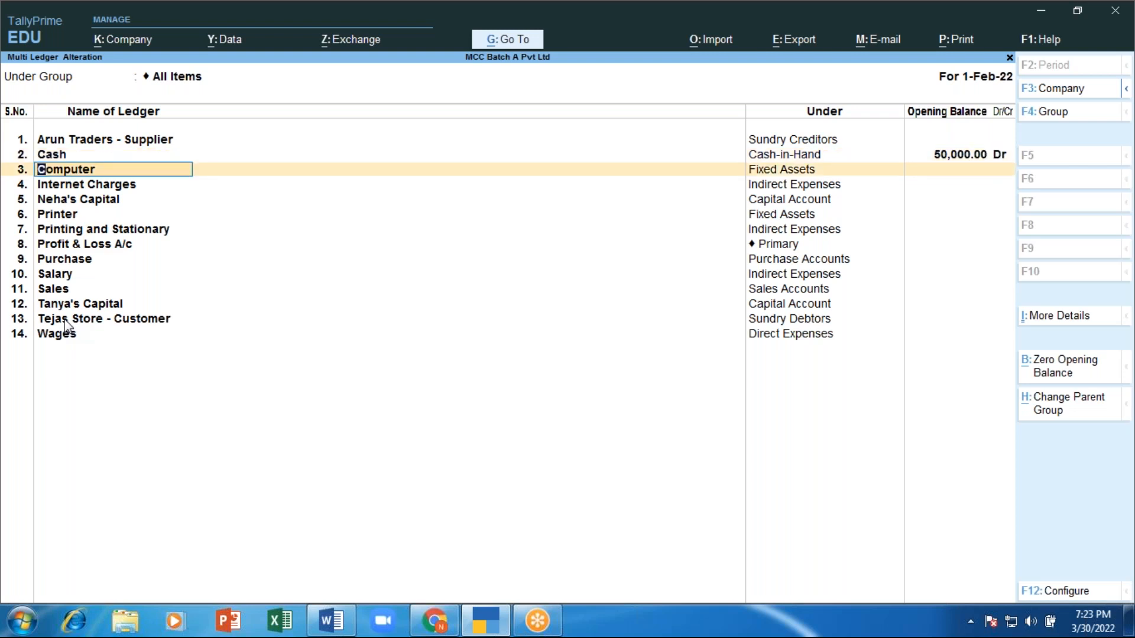
Step: Add a Labour Charges ledger under Direct Expenses after the last existing ledger, with no opening balance
key(Down)
key(Down)
key(Down)
key(Down)
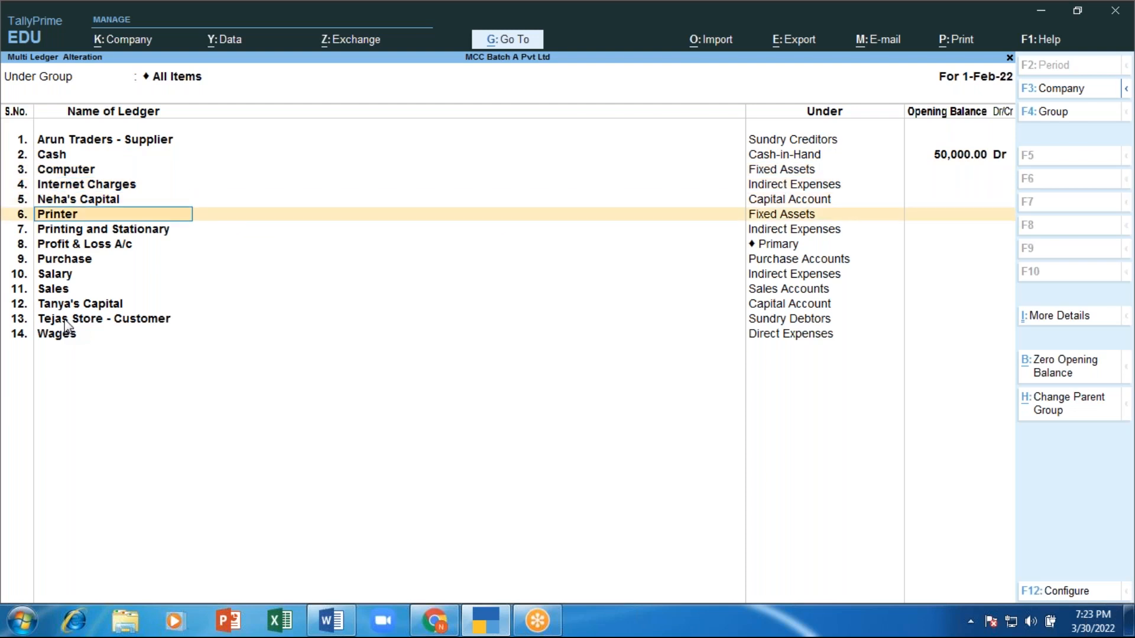
key(Down)
key(Down)
key(Down)
key(Down)
key(Down)
key(Down)
key(Down)
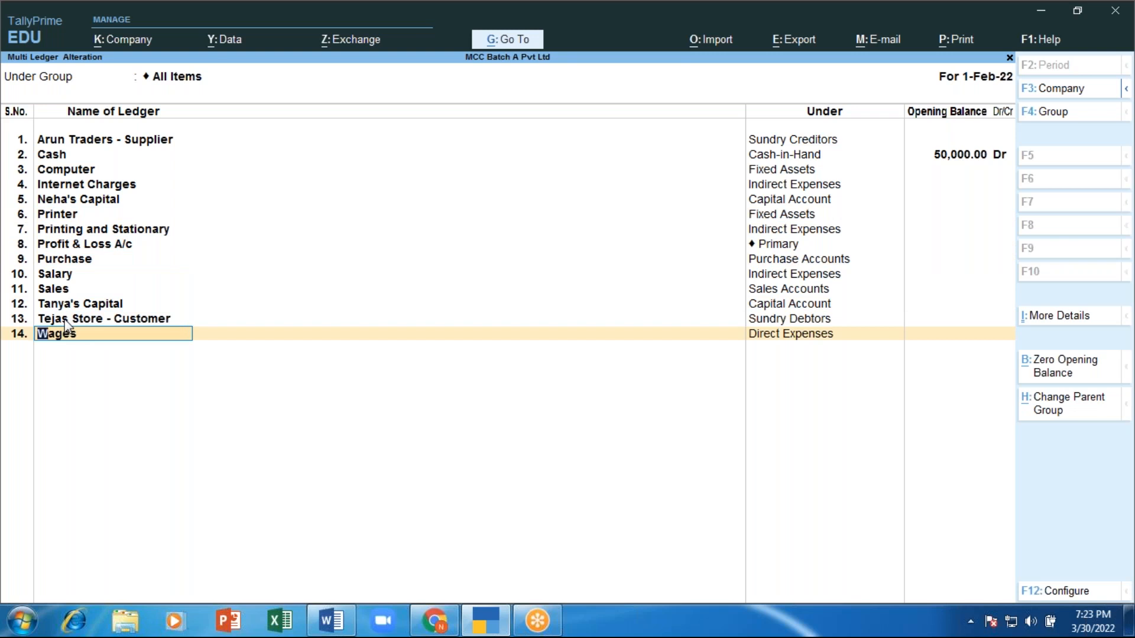
key(Down)
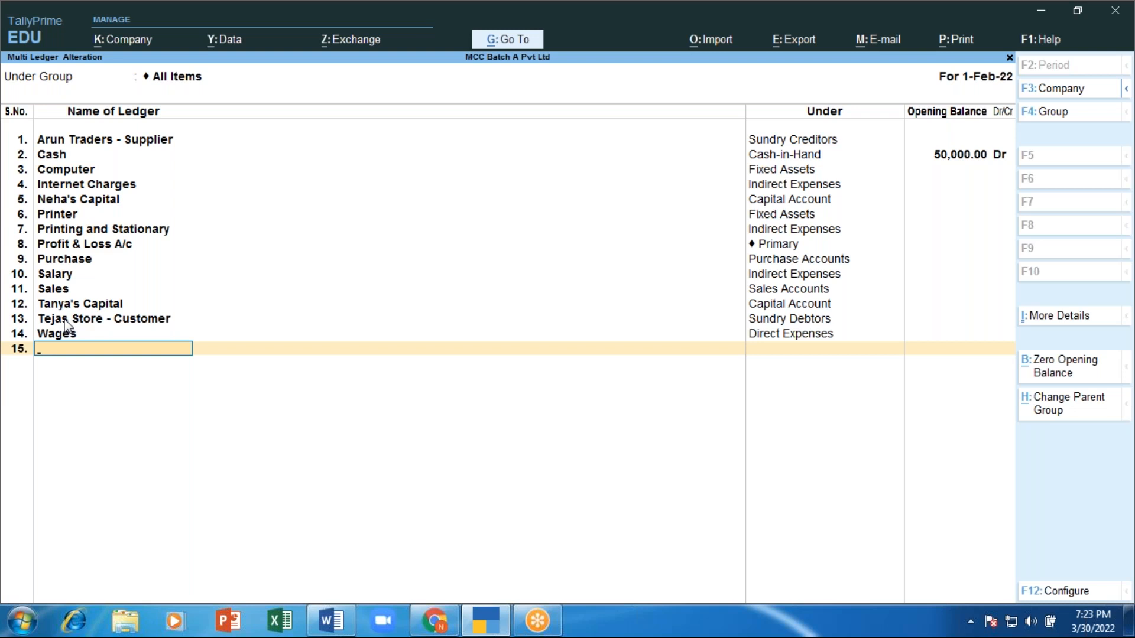
text(Labour Charges)
key(Return)
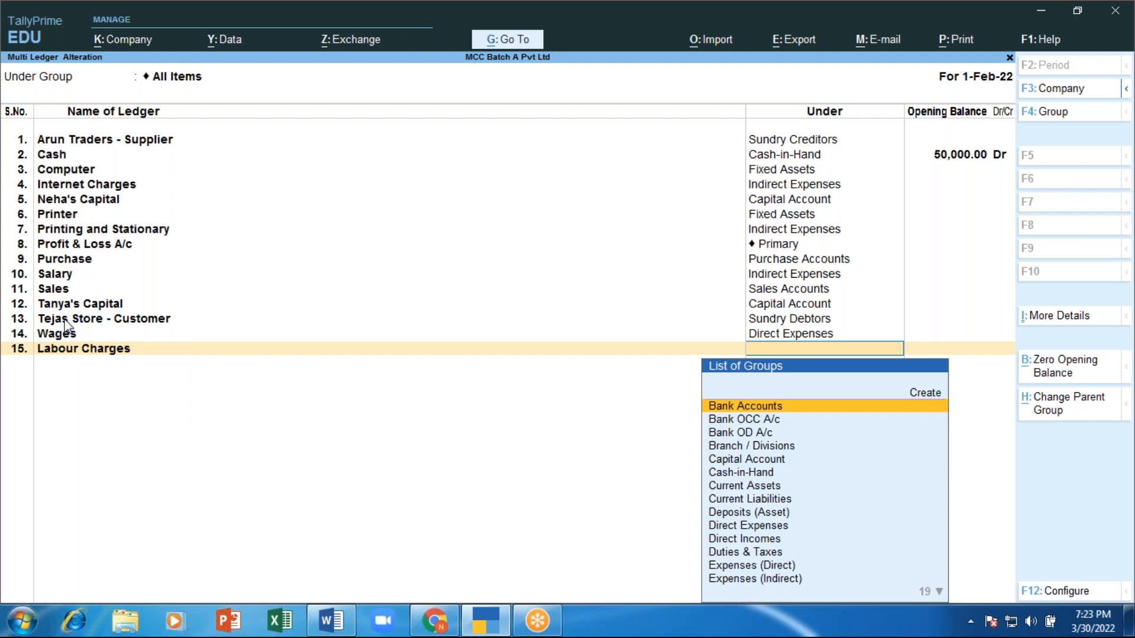
text(Dire)
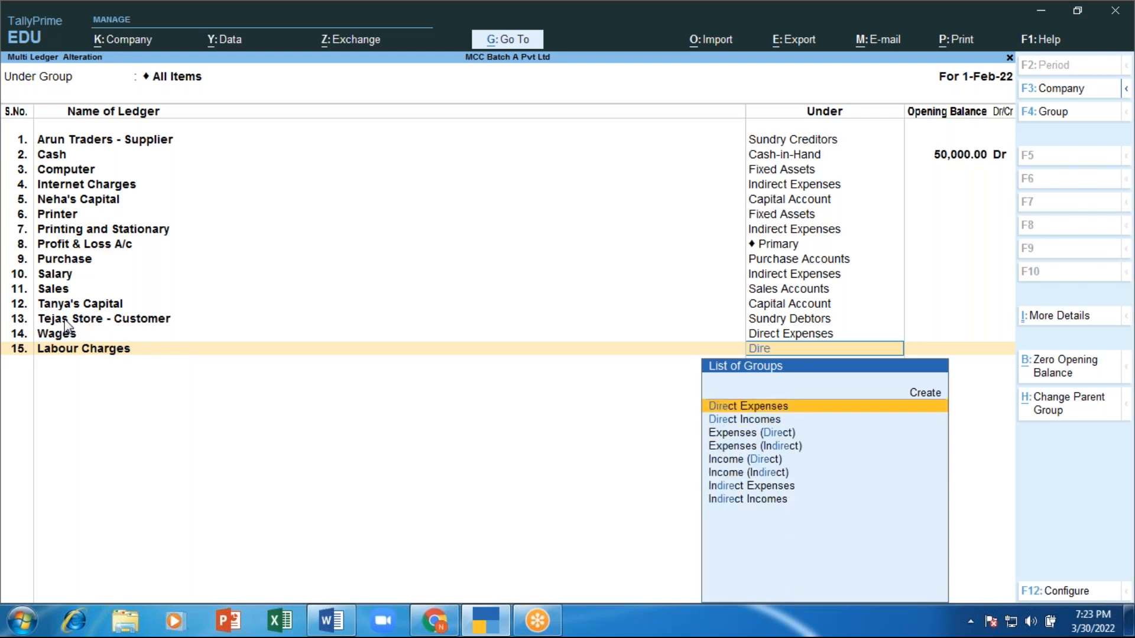
key(Return)
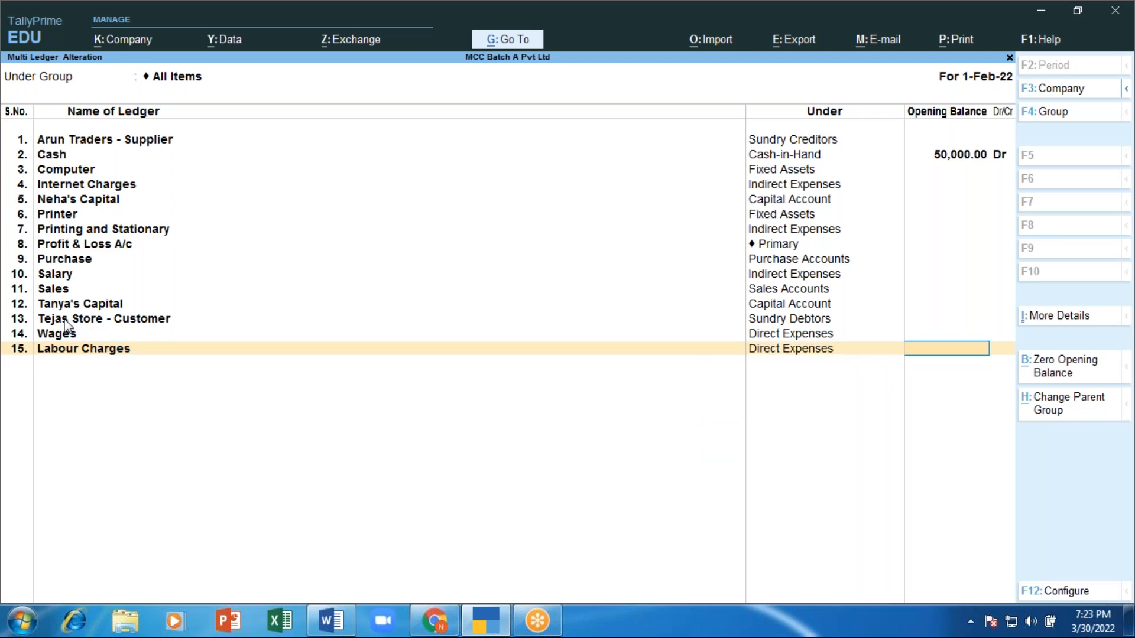
key(Return)
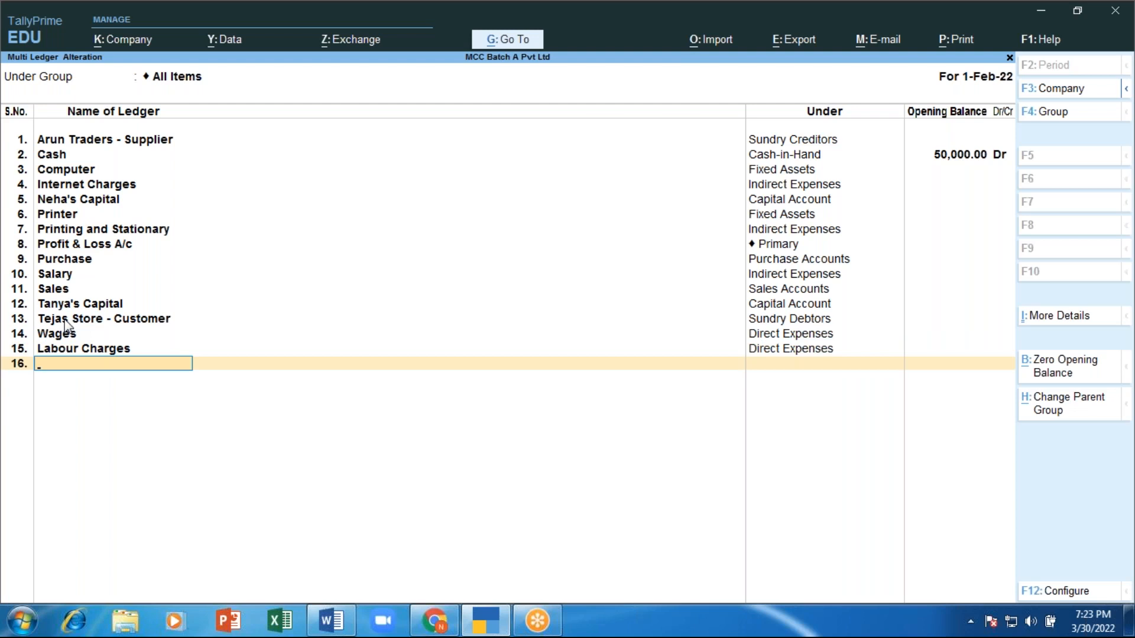
Step: Add a Furniture ledger under Fixed Assets with no opening balance
text(Furniture)
key(Return)
text(F)
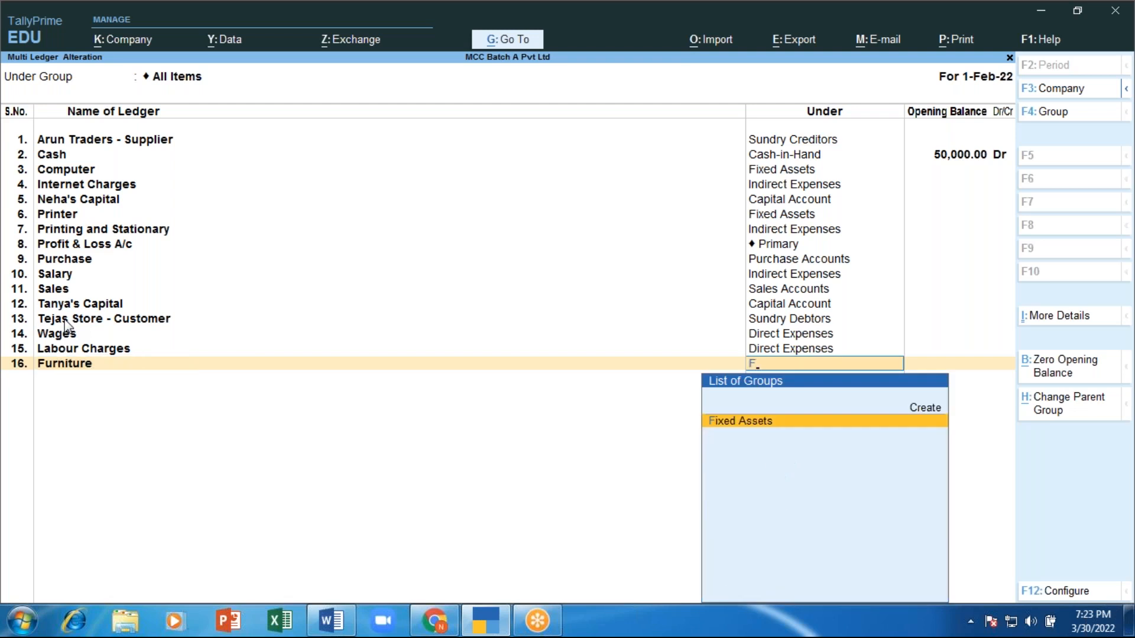
key(Return)
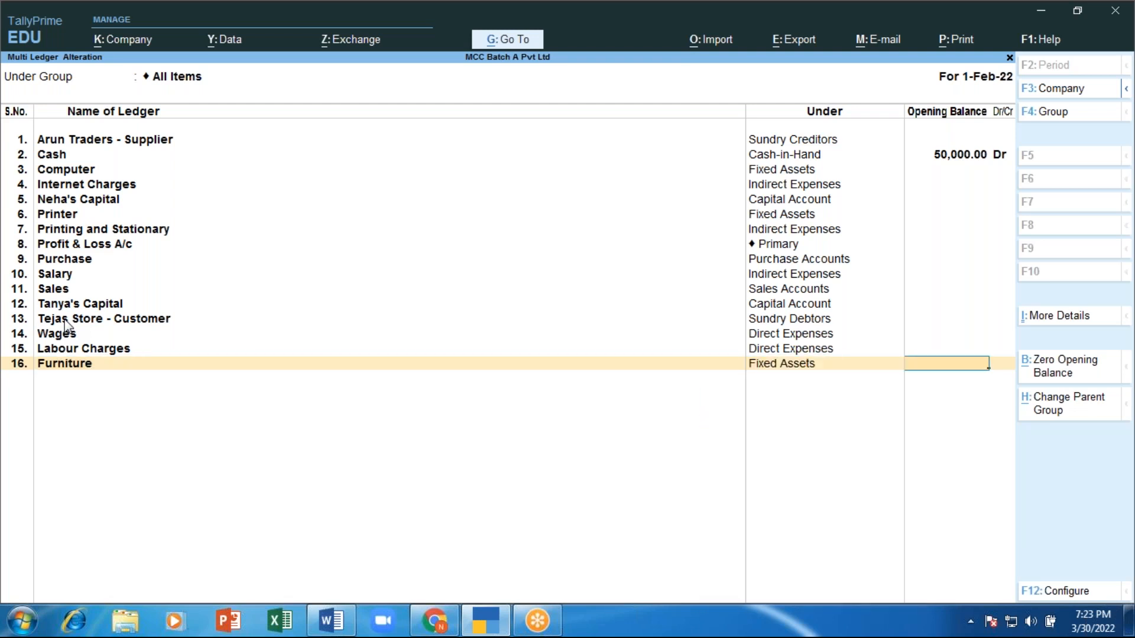
key(Return)
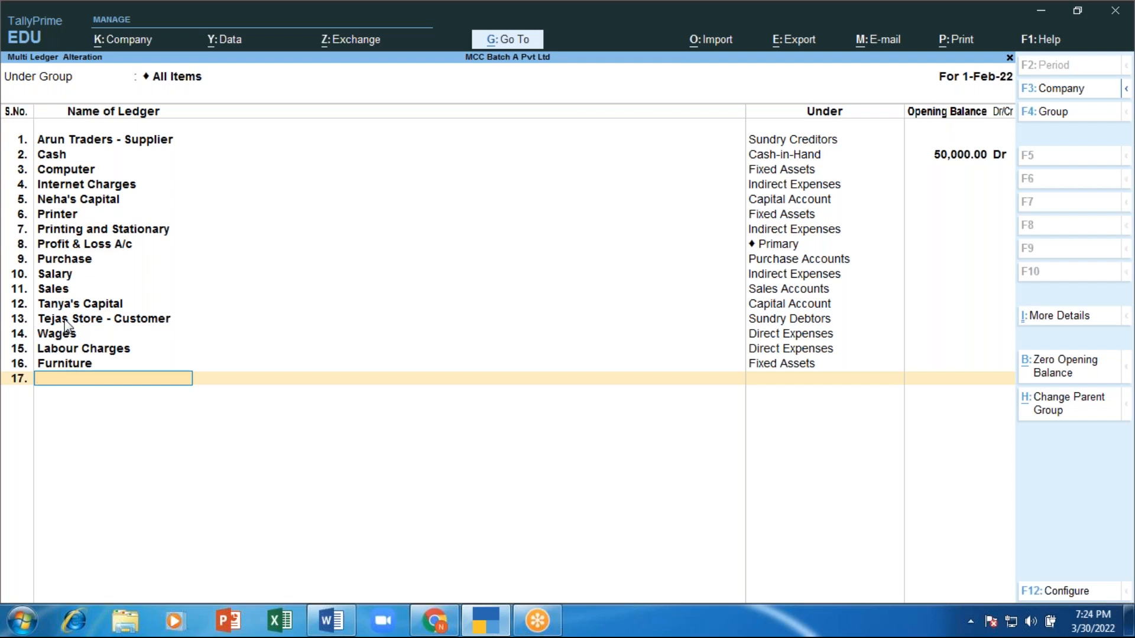
Step: Add a Transportation Exp ledger under Indirect Expenses with no opening balance, accept the multi ledger alteration and return to the Gateway of Tally
text(Transportation Exp)
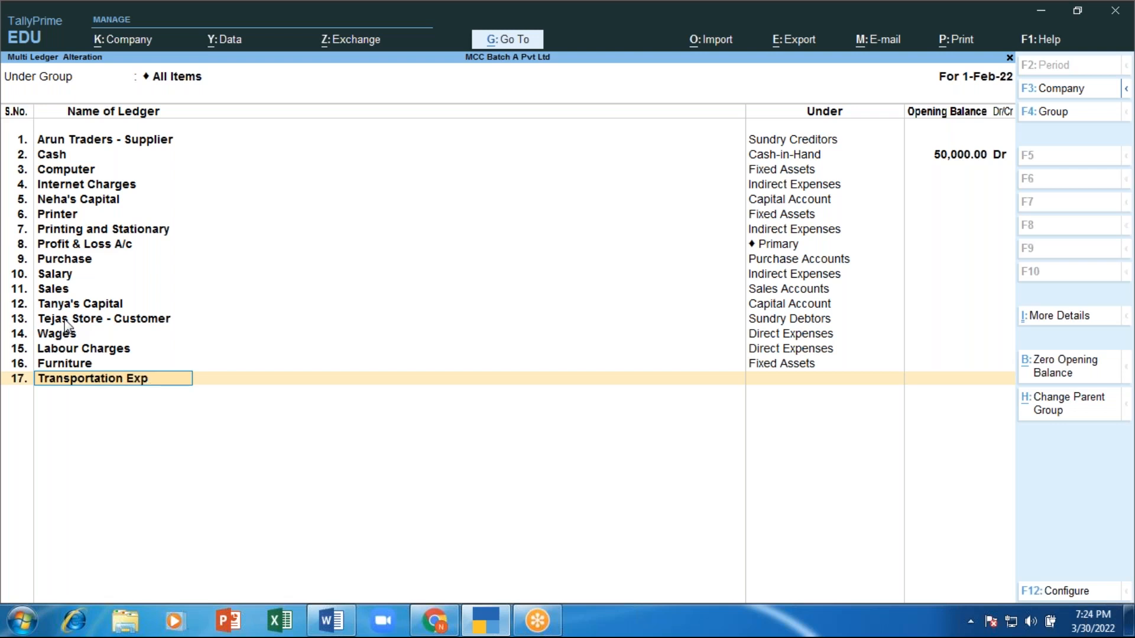
key(Return)
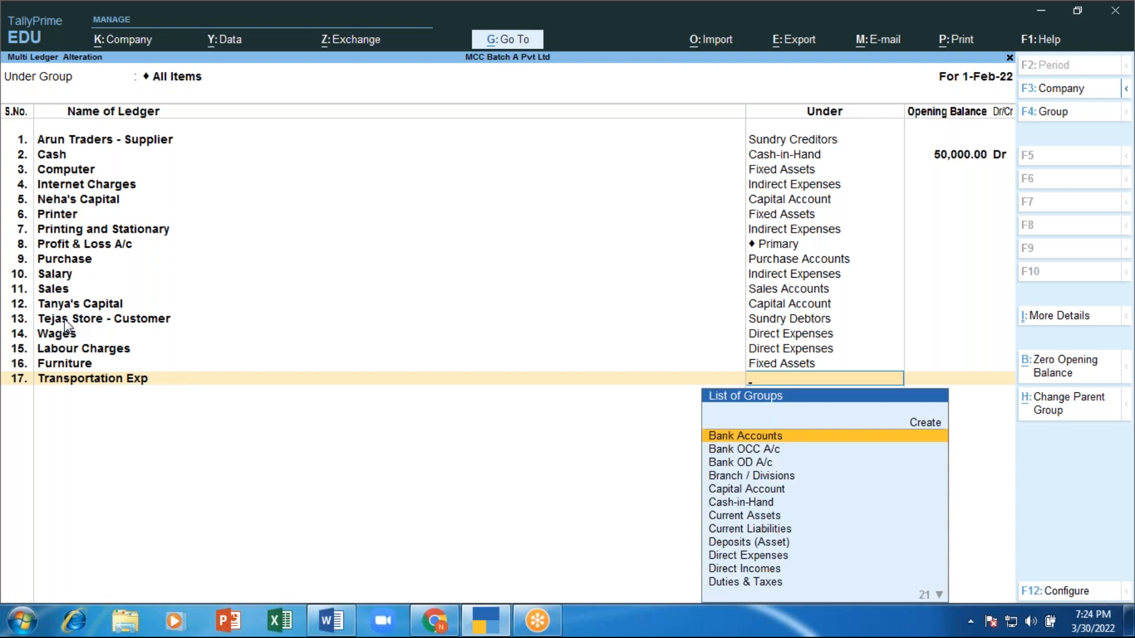
text(Ind)
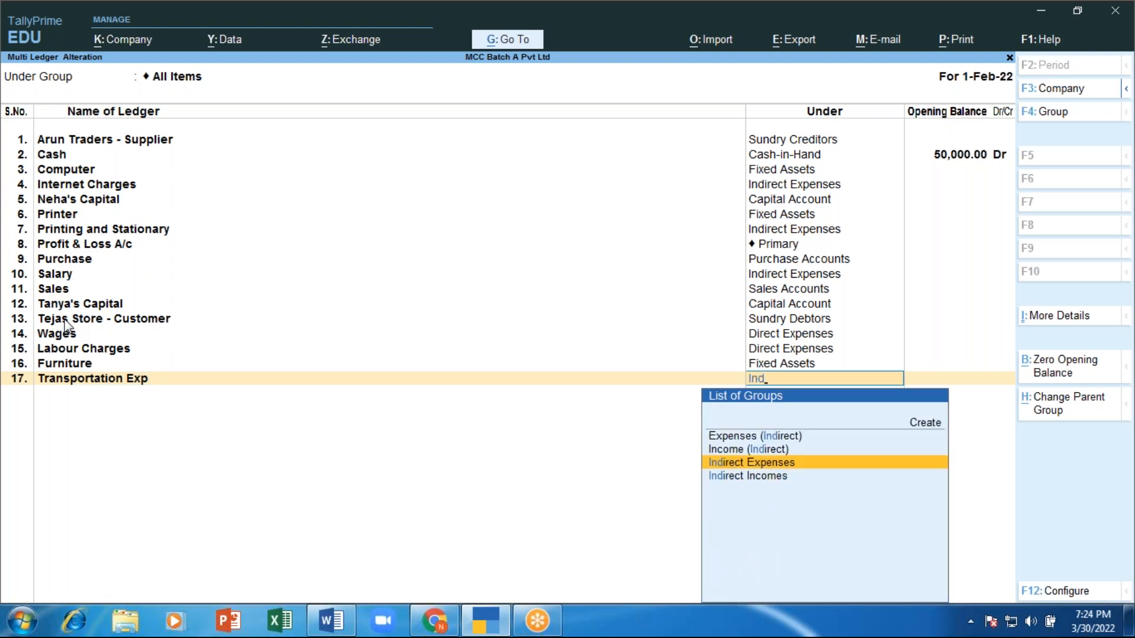
key(Down)
key(Up)
key(Return)
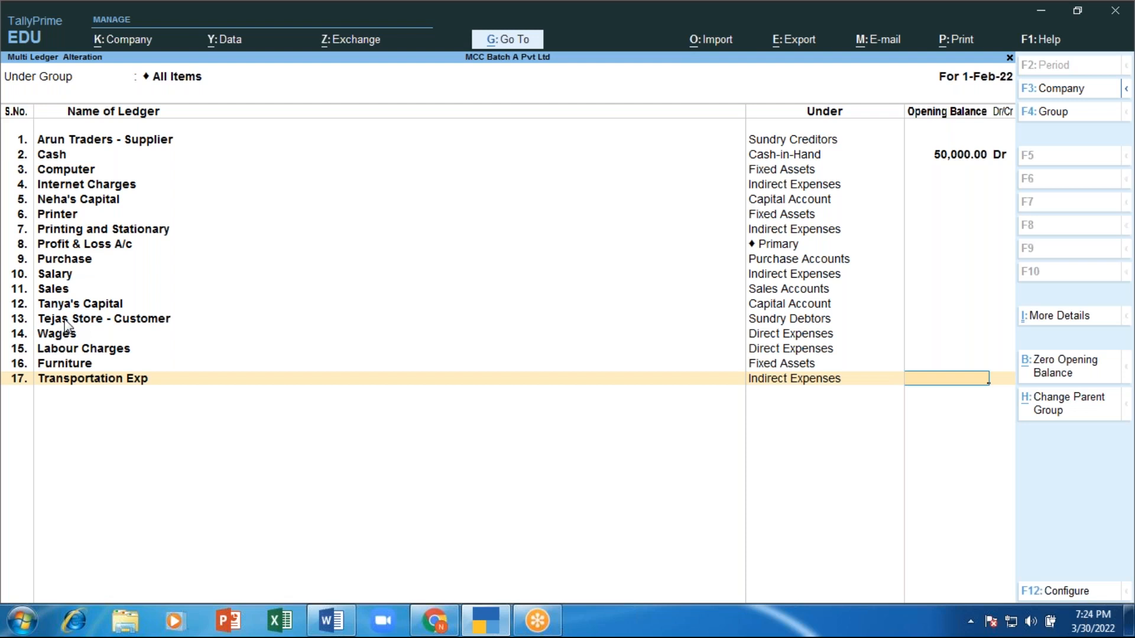
key(Return)
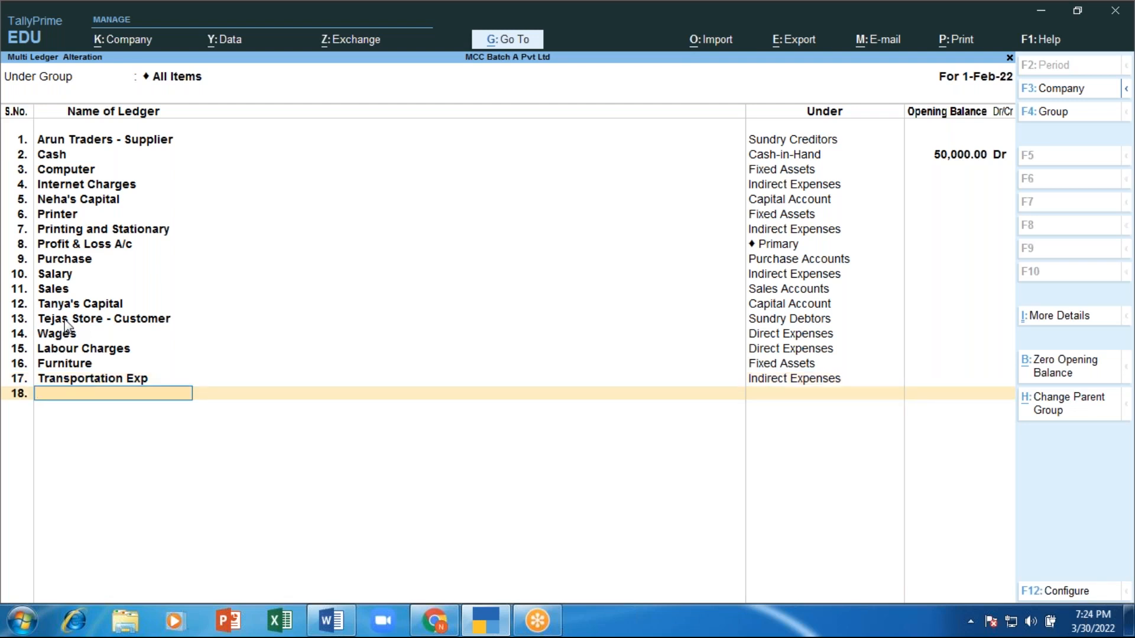
key(Return)
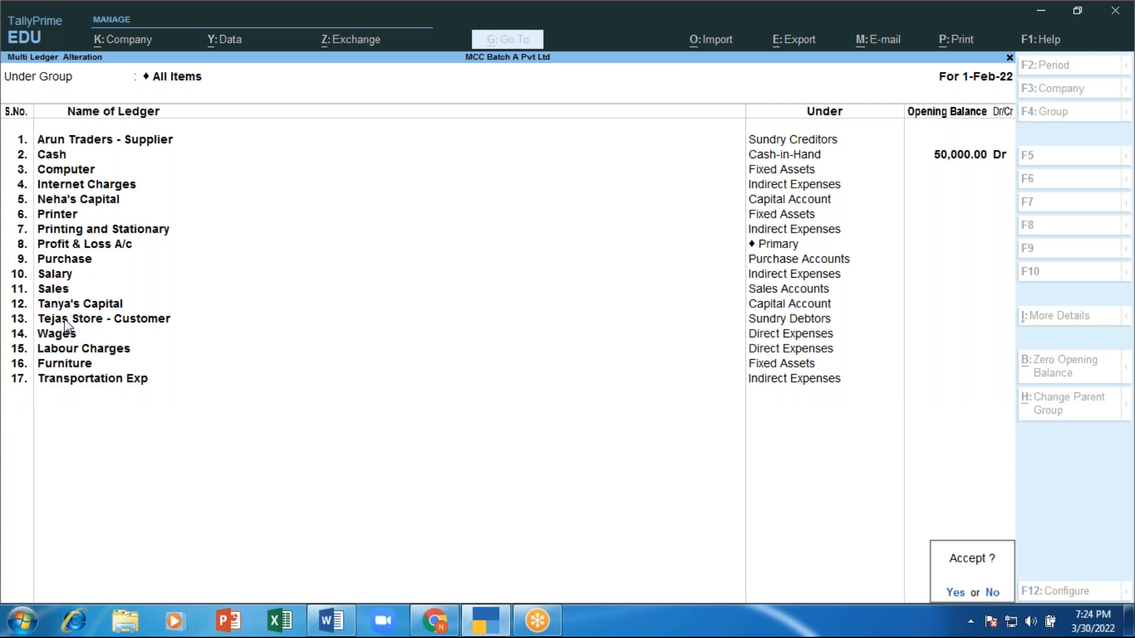
key(Return)
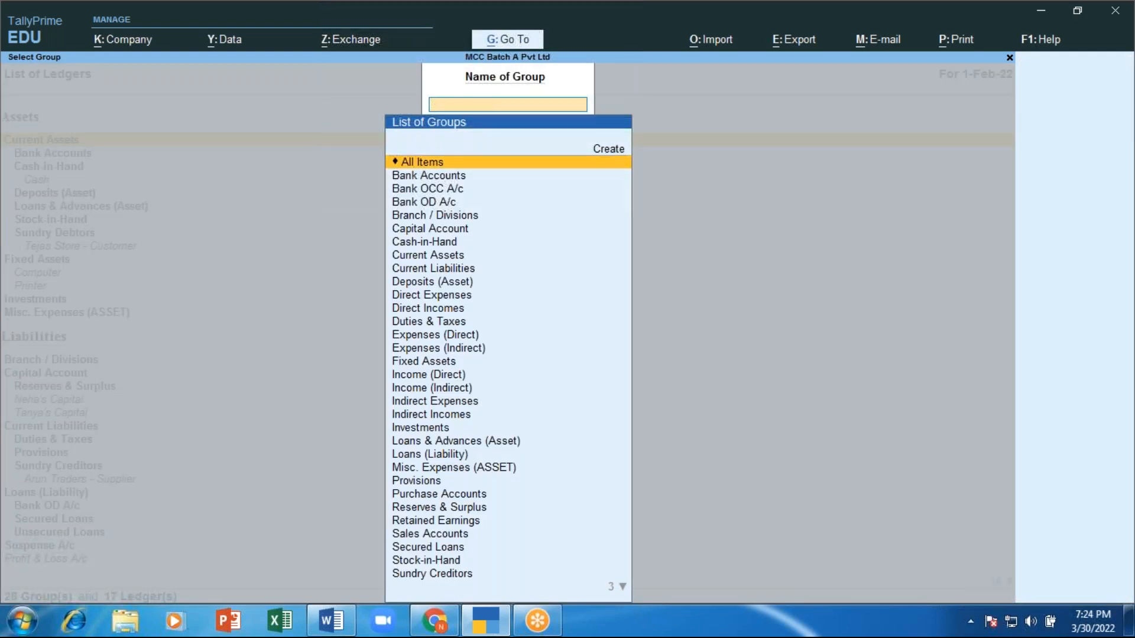
key(Escape)
key(Escape)
key(Escape)
key(Up)
key(Return)
key(Down)
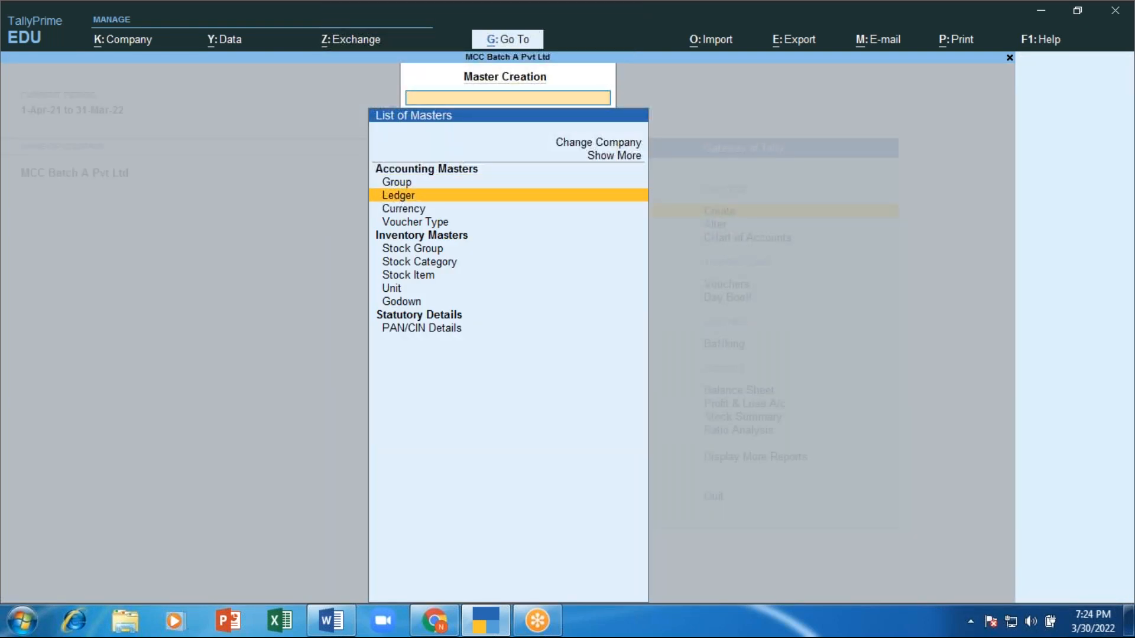
key(Return)
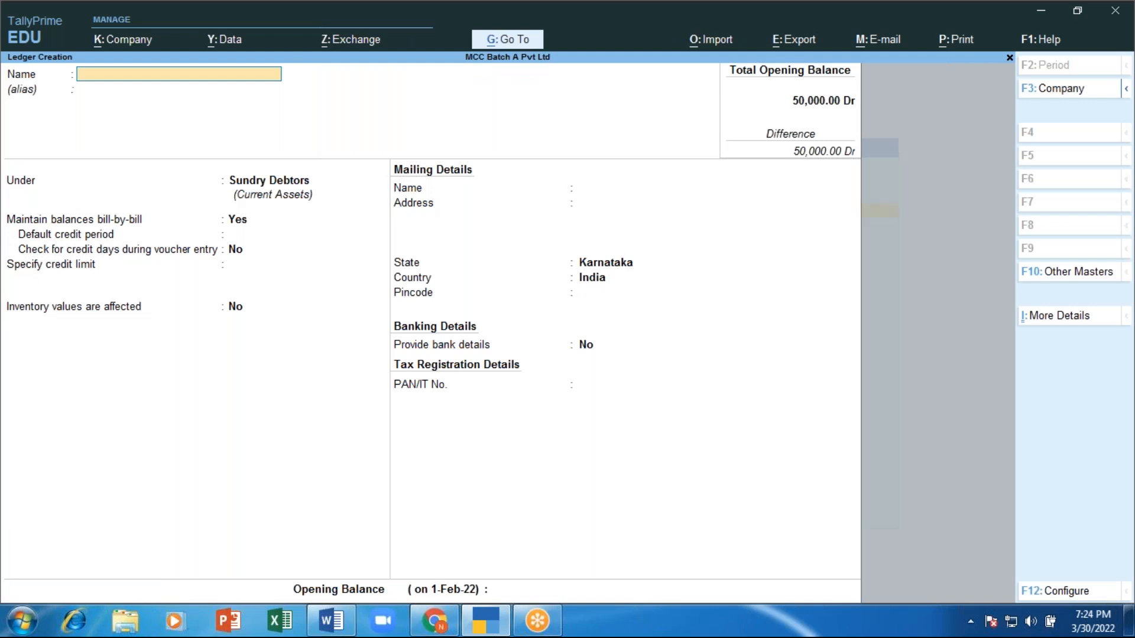
key(Escape)
key(y)
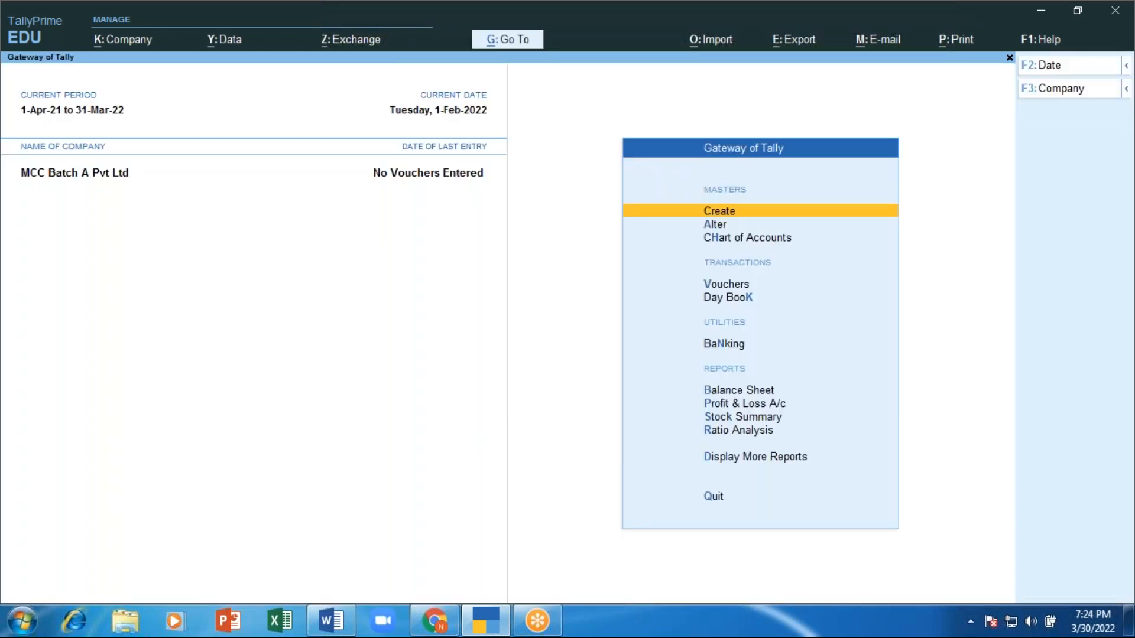
Step: Open the ledger list in the Chart of Accounts and start Multi Alter for All Items
key(Down)
key(Down)
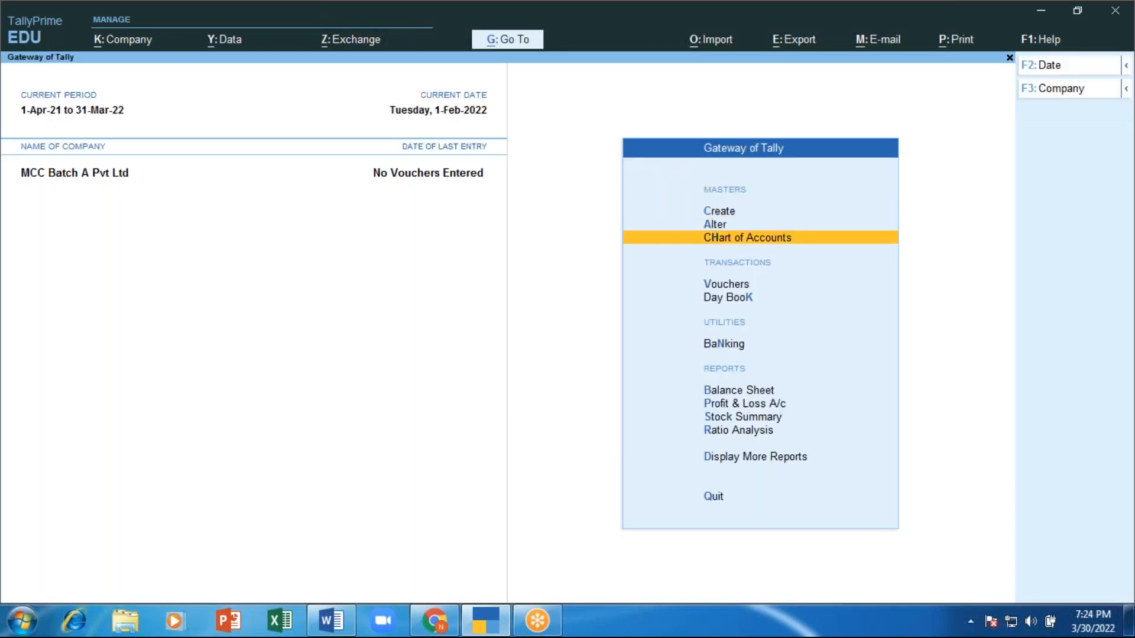
key(Return)
key(Down)
key(Down)
key(Down)
key(Up)
key(Up)
key(Up)
key(Return)
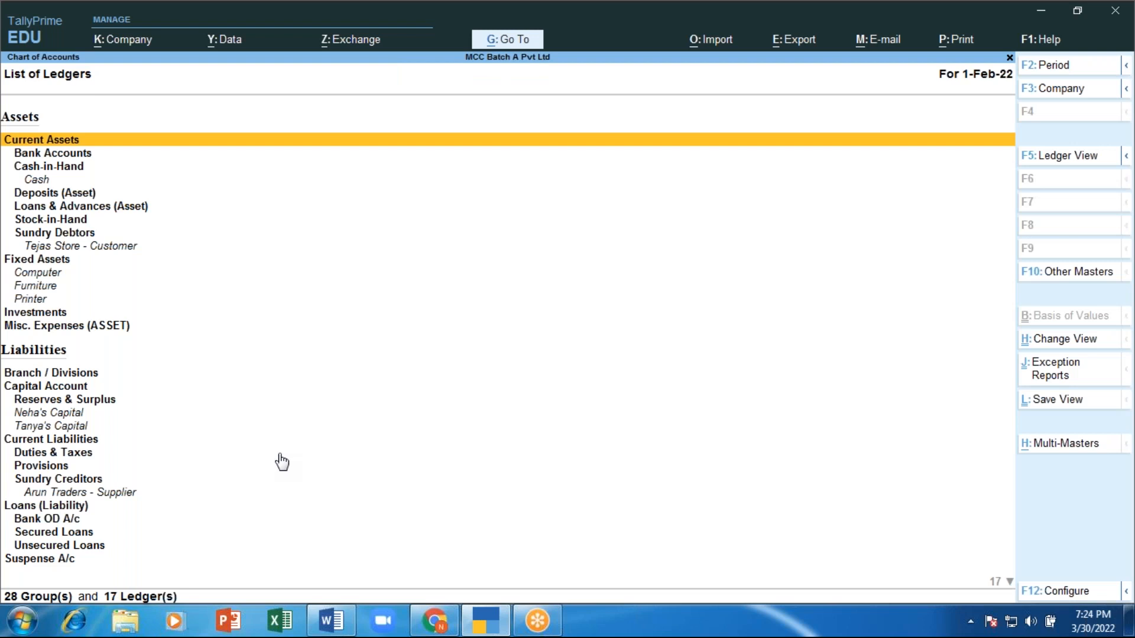
click(1090, 453)
key(Down)
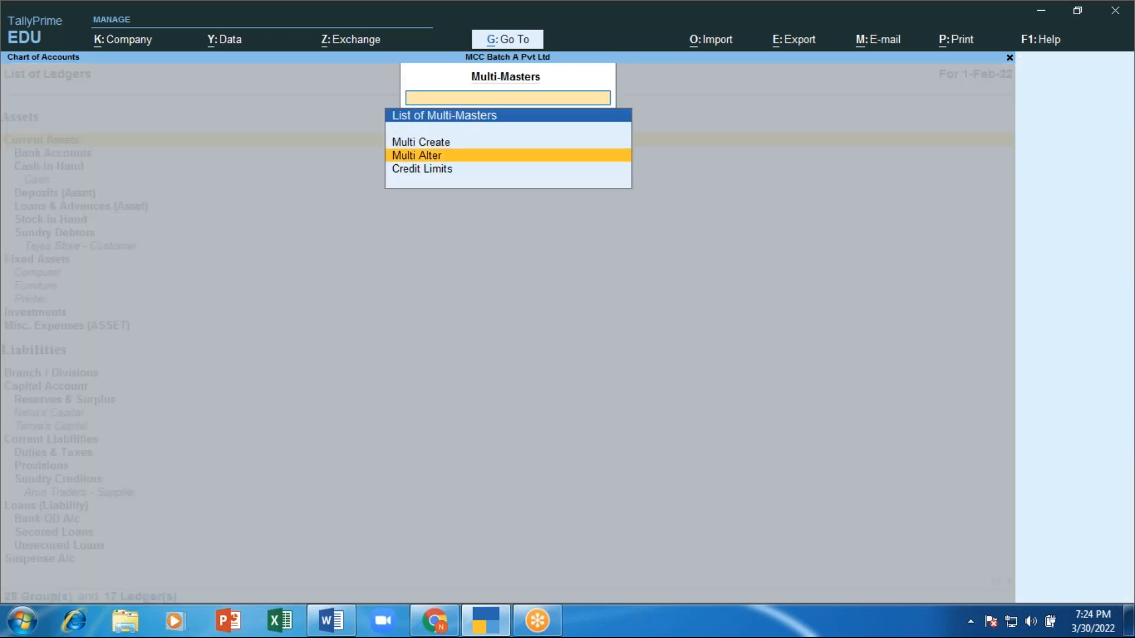
key(Return)
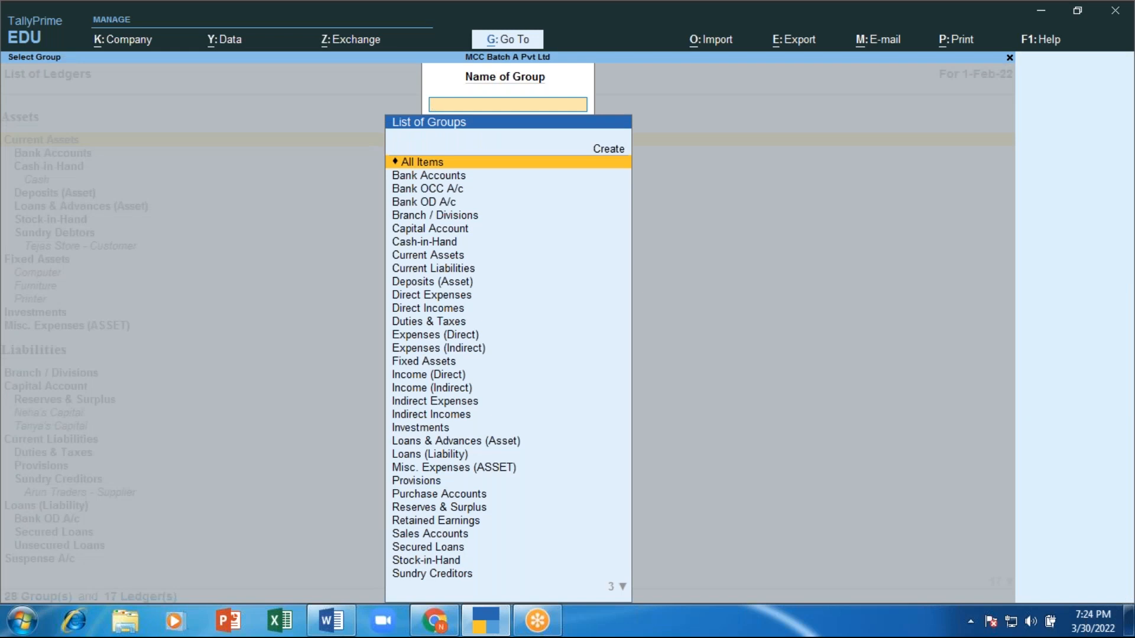
key(Return)
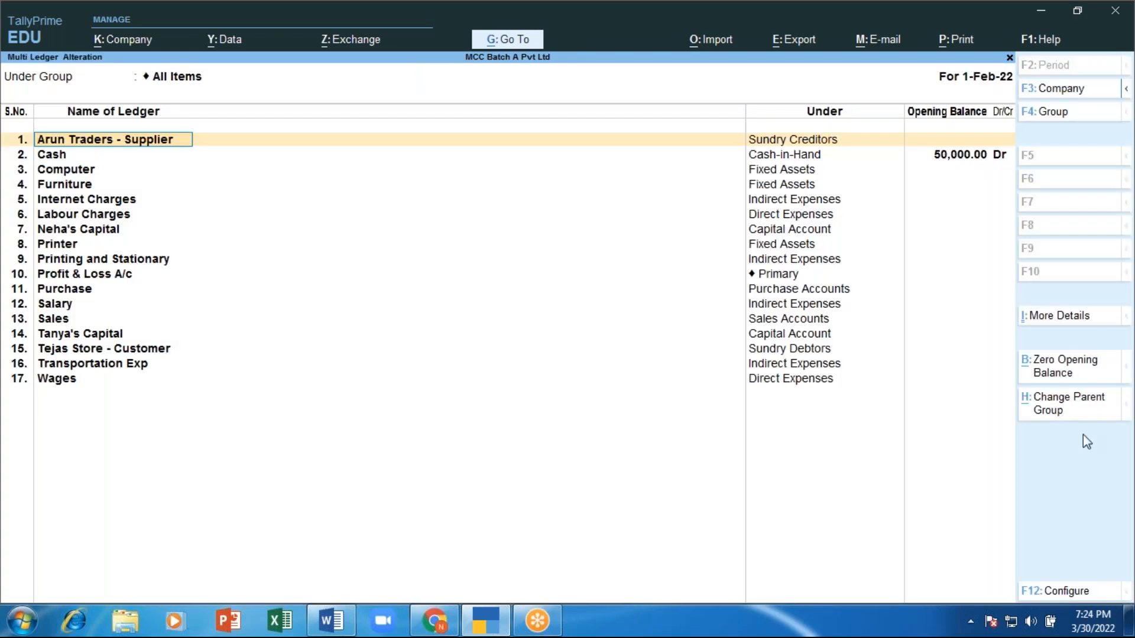
Step: Add a Mobile Bill ledger under Indirect Expenses on the first empty row after Wages, with no opening balance
key(Down)
key(Down)
key(Down)
key(Down)
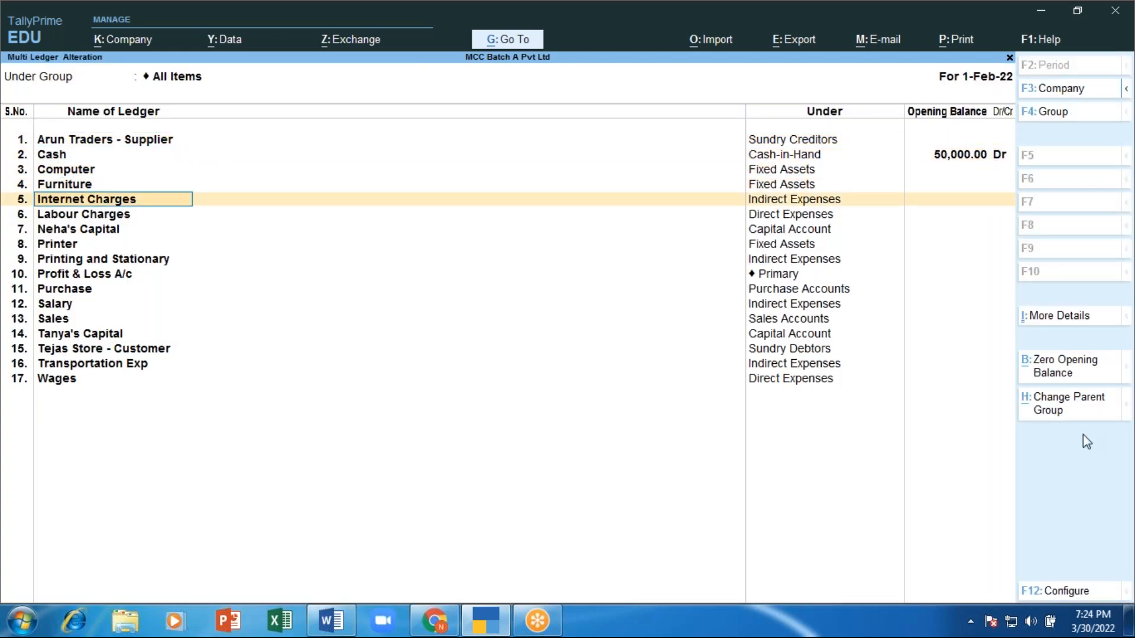
key(Down)
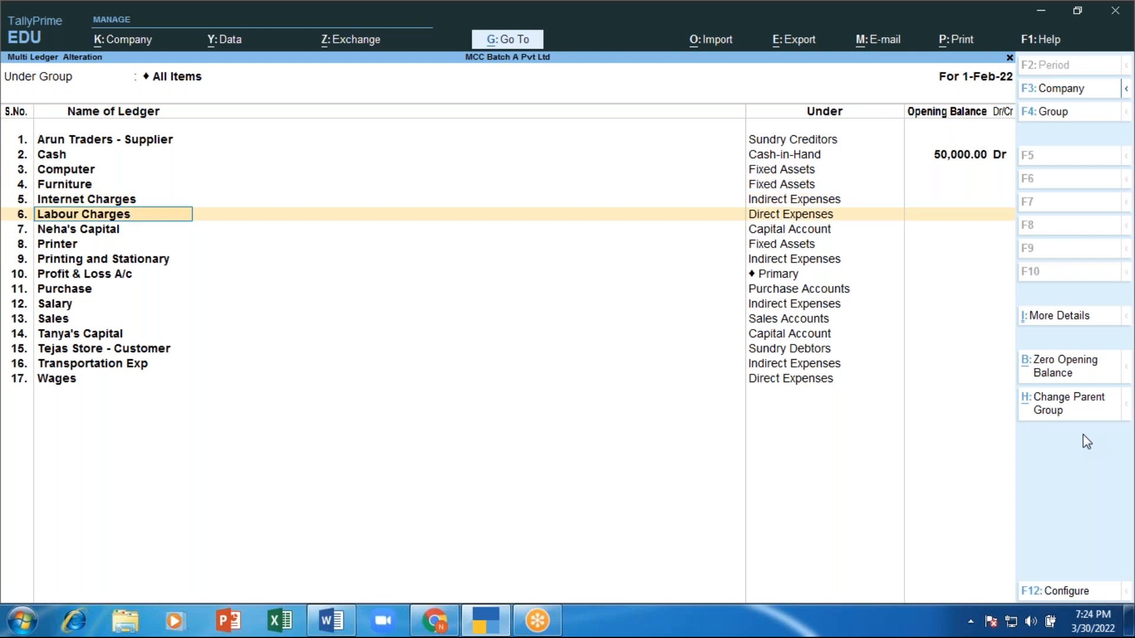
key(Down)
key(Down)
key(Down)
key(Down)
key(Down)
key(Down)
key(Down)
key(Down)
key(Down)
key(Down)
key(Down)
key(Down)
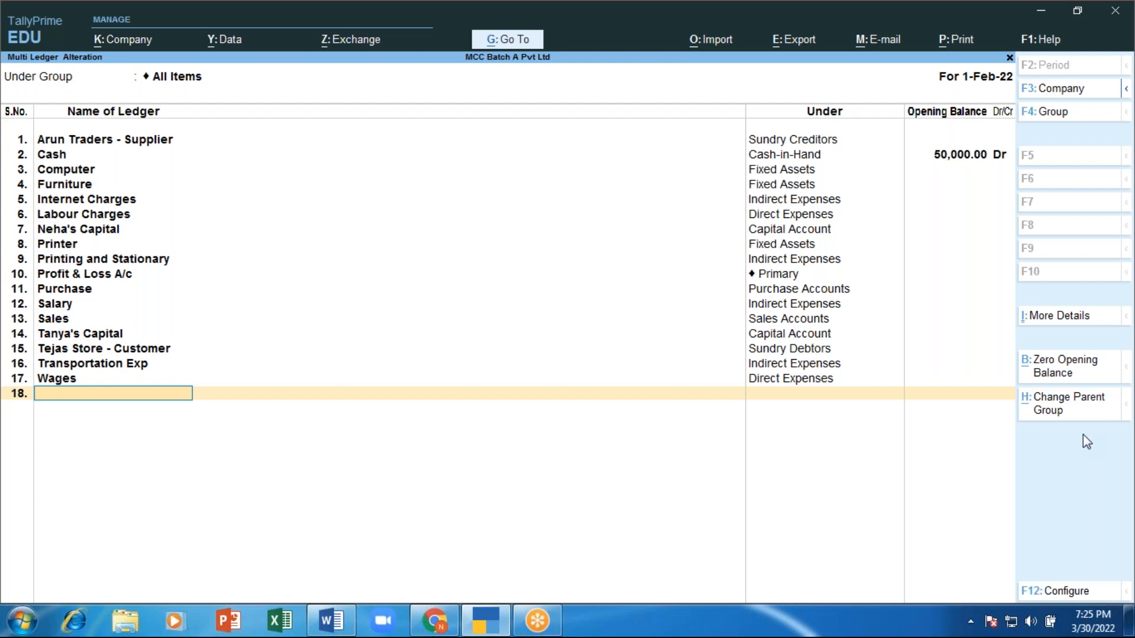
text(Mobile Bill)
key(Return)
text(In)
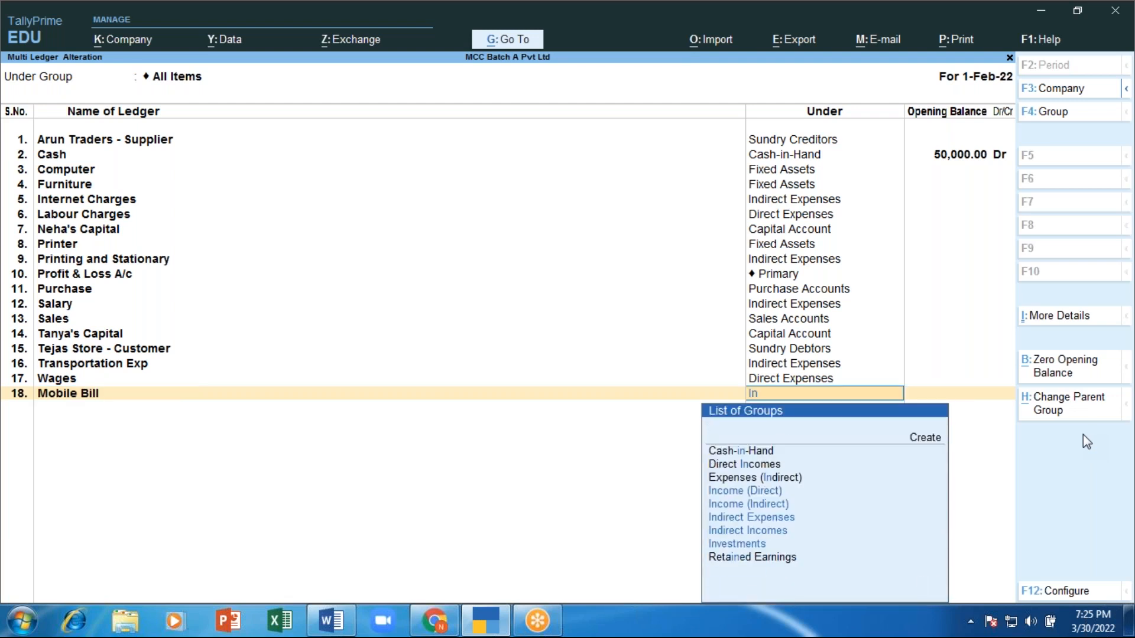
key(Down)
key(Down)
key(Down)
key(Down)
key(Up)
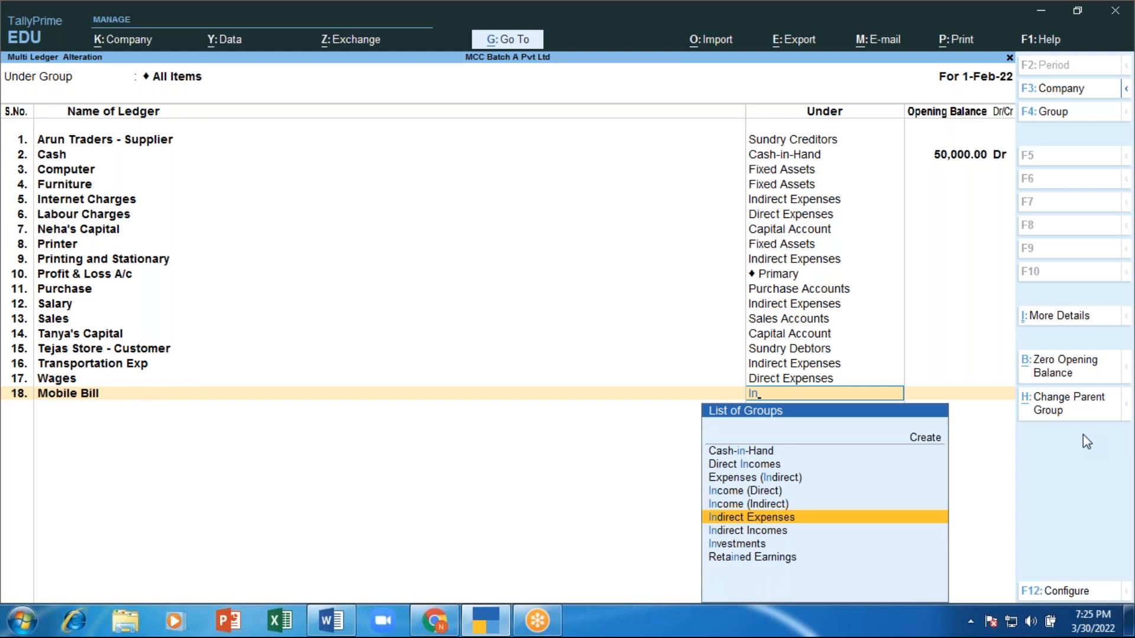
key(Return)
key(Return)
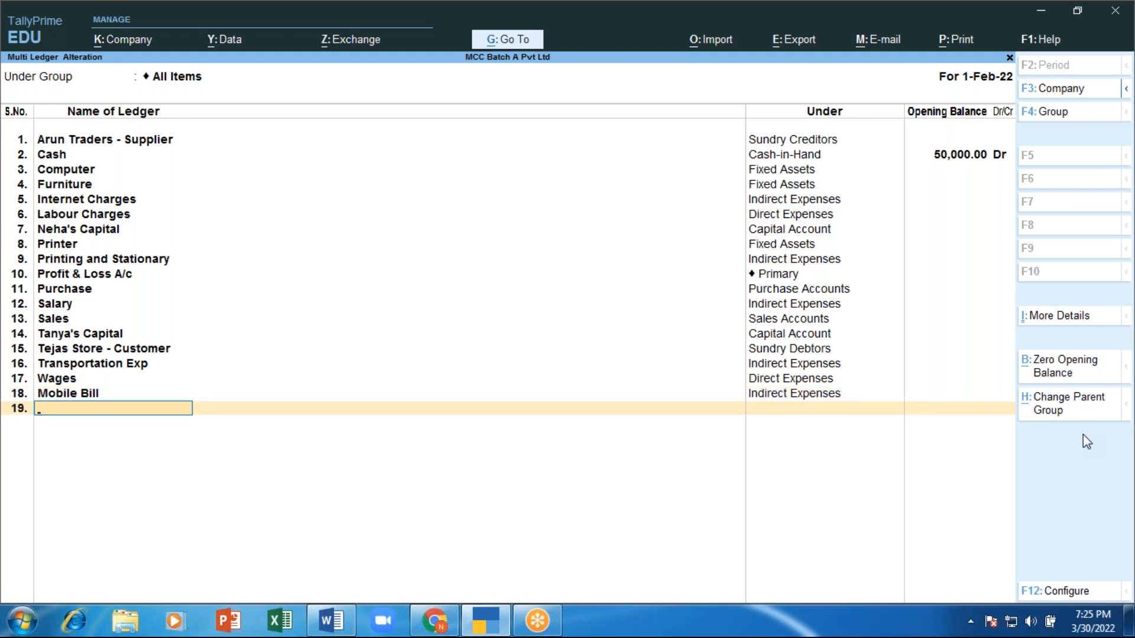
Step: Add a Plant and Machinery ledger under Fixed Assets with no opening balance, accept the alteration and return to the Gateway of Tally
text(P)
text(lant Ans)
key(BackSpace)
key(BackSpace)
key(BackSpace)
text(and Mach)
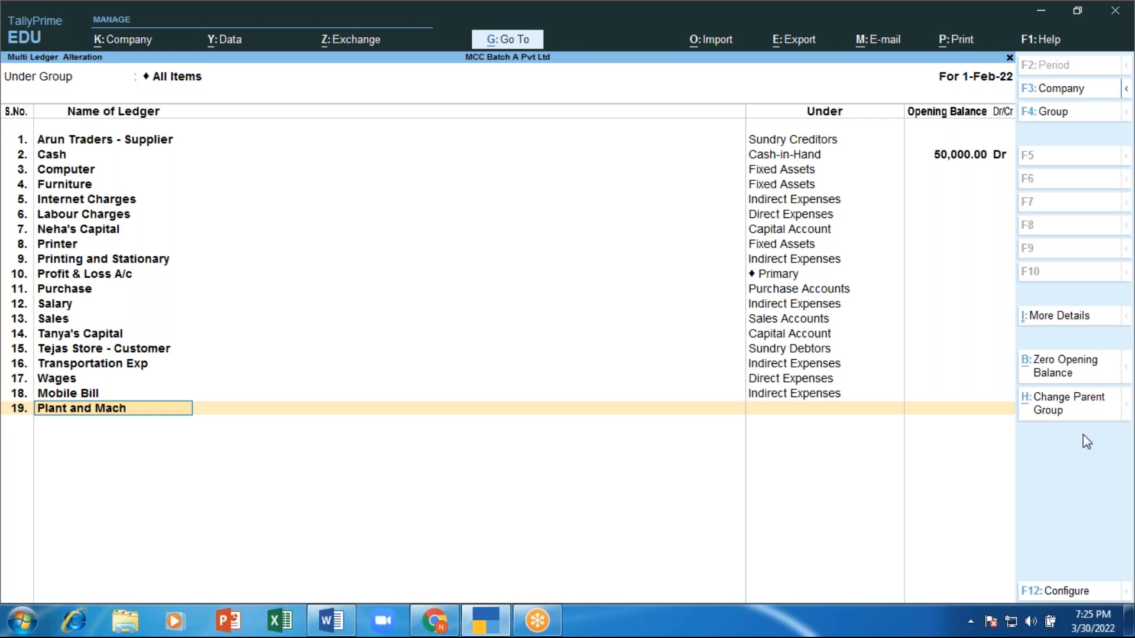
text(inery)
key(Return)
text(Fi)
key(Return)
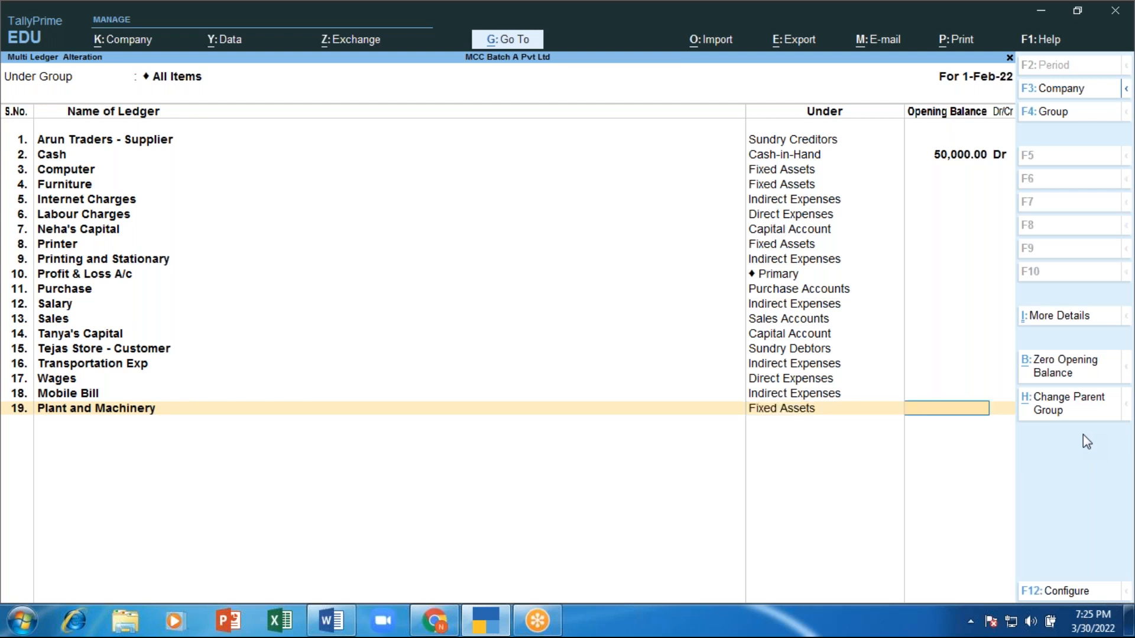
key(Return)
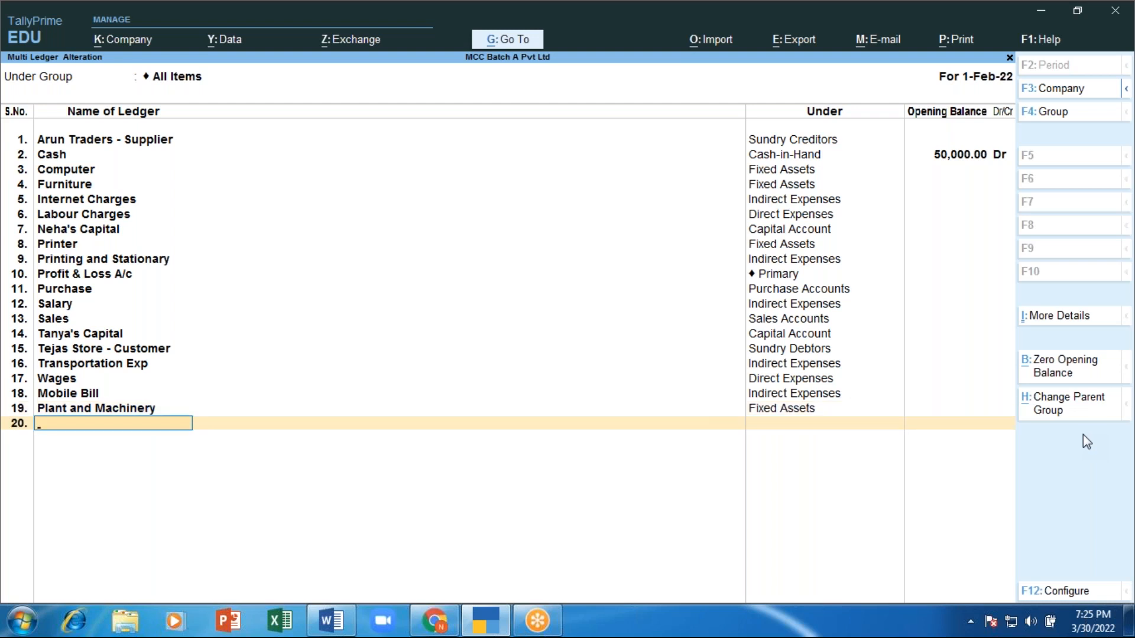
key(Return)
key(Return)
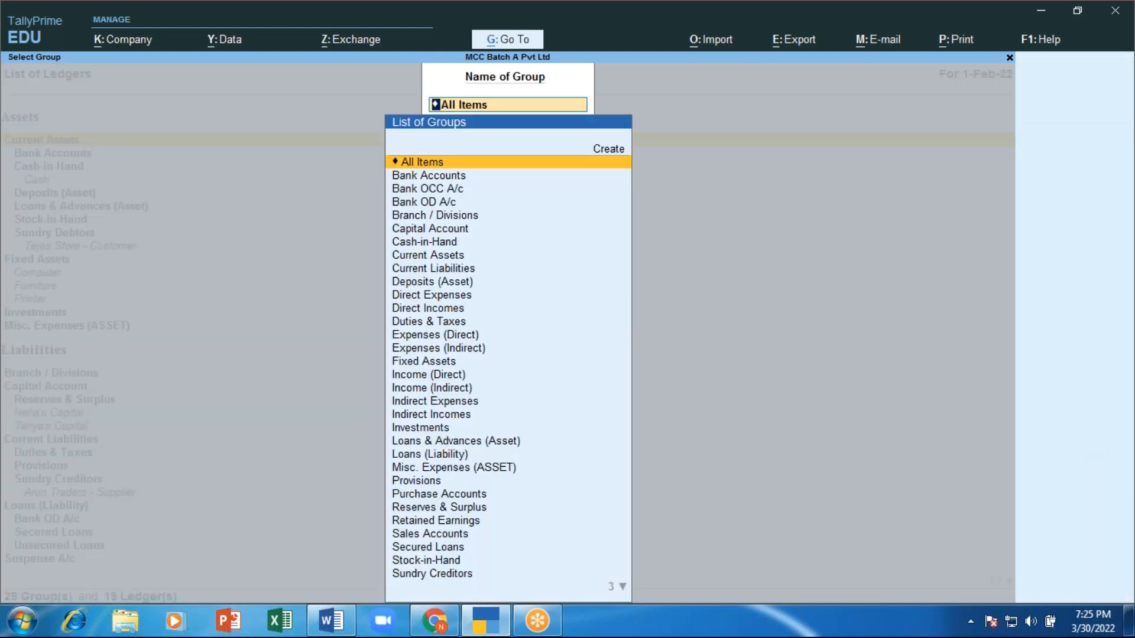
key(Escape)
key(Escape)
key(Escape)
key(Escape)
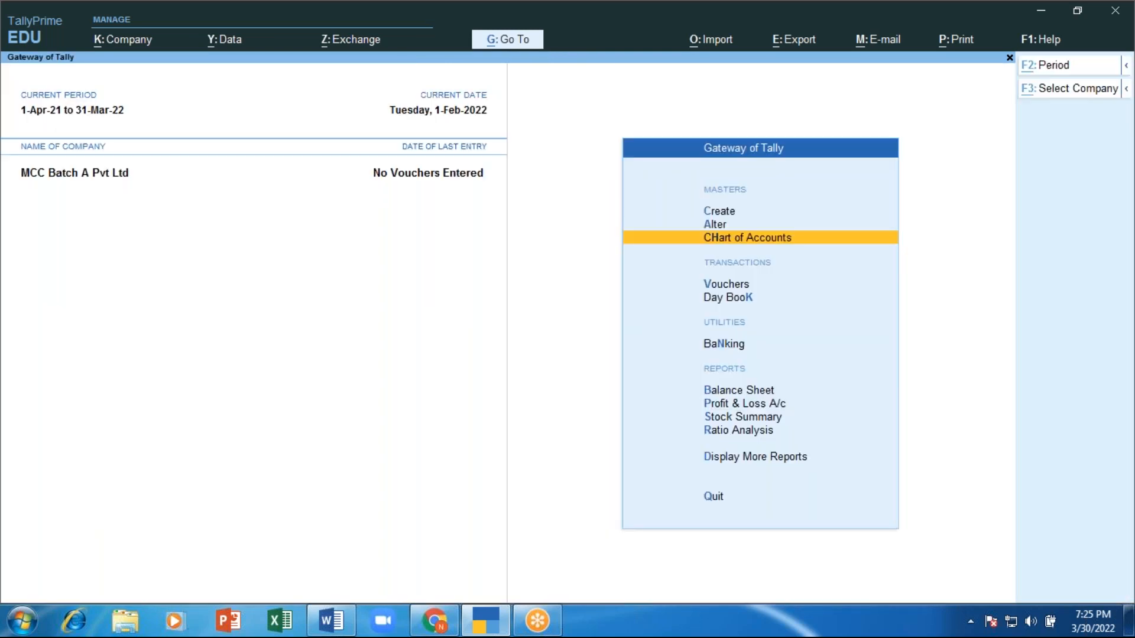
Step: Switch to the Word notes document and write "Single ledger creation" below the accept screen shortcut line
key(alt+Tab)
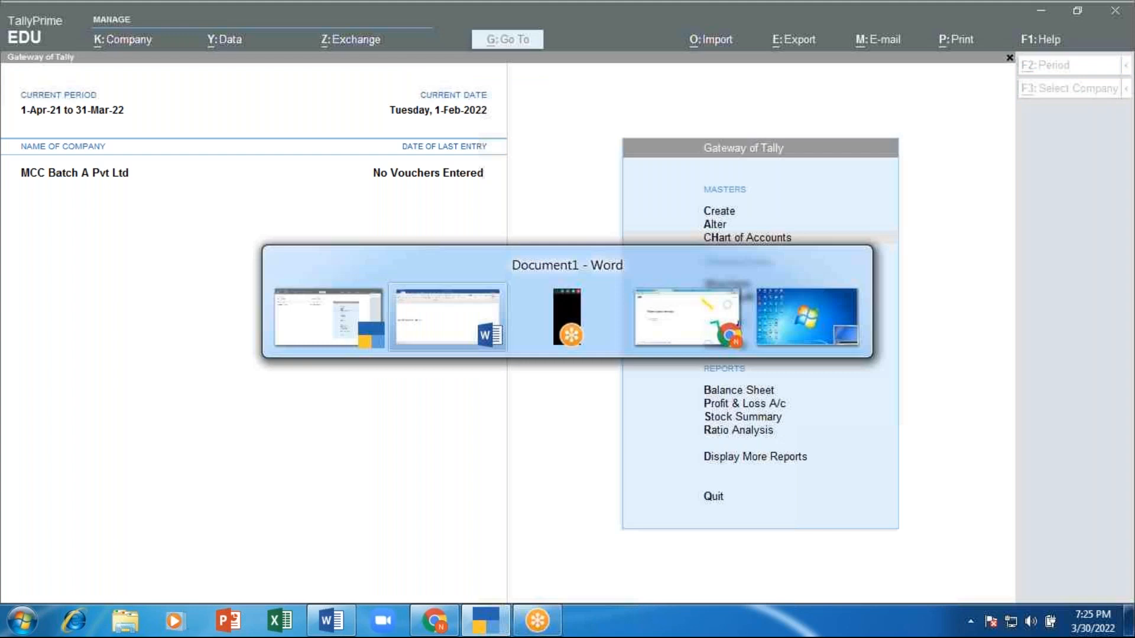
text(a)
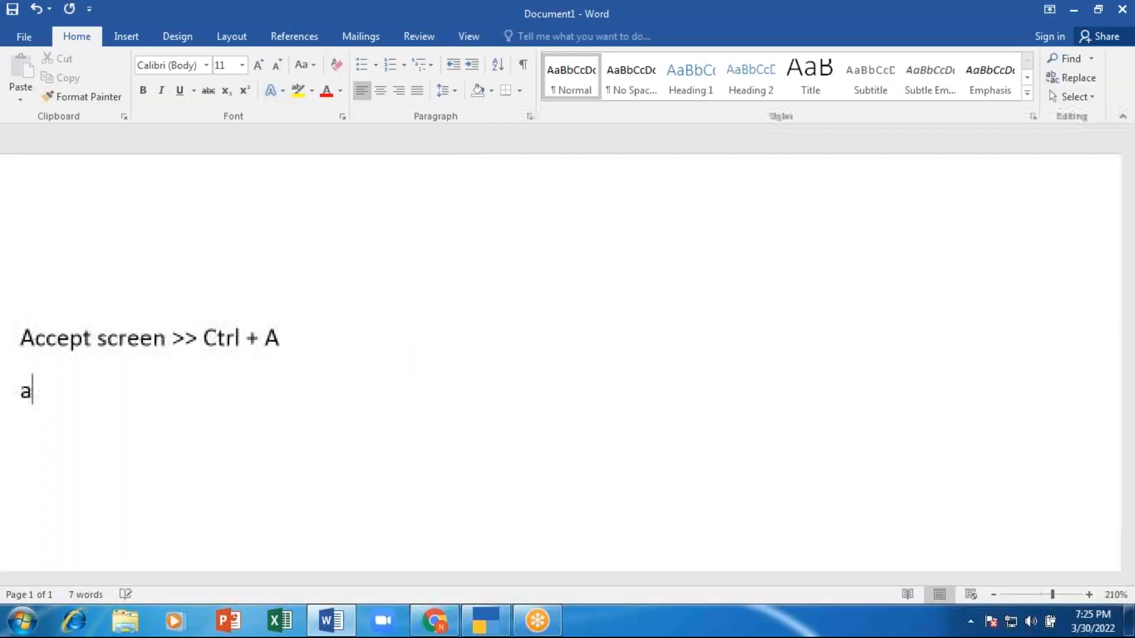
key(BackSpace)
text(singel)
key(BackSpace)
key(BackSpace)
text(le le)
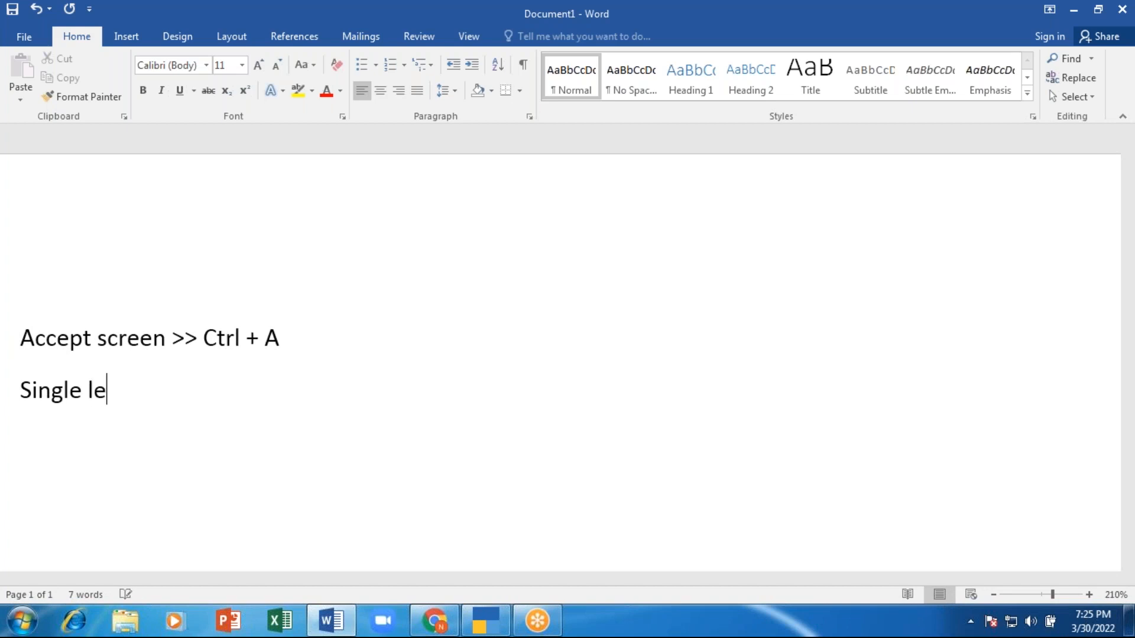
text(dger creation)
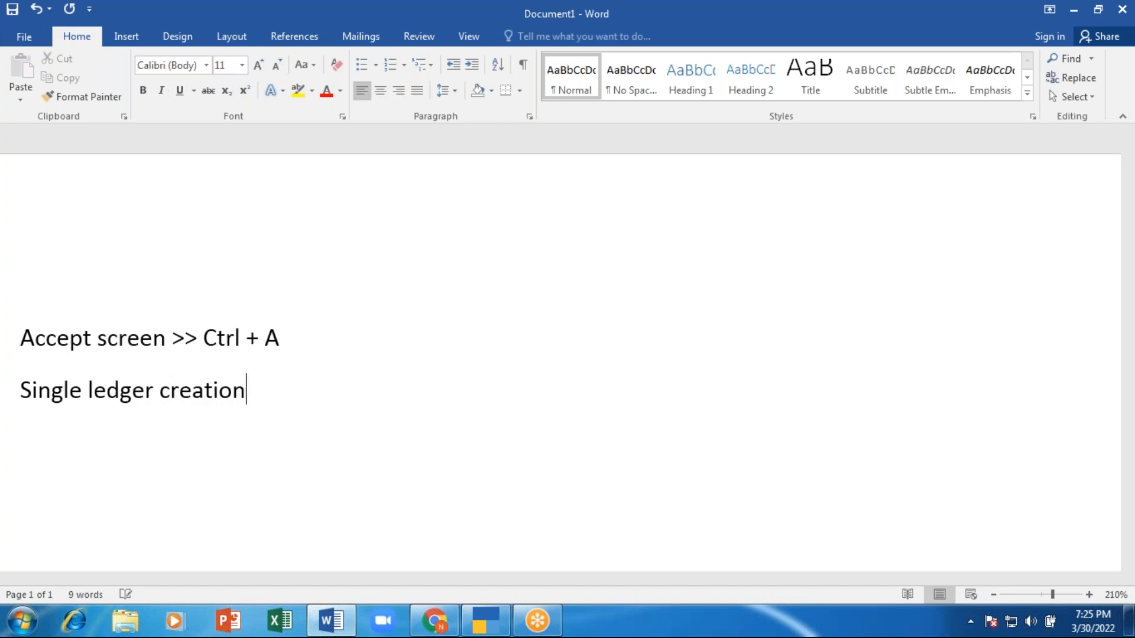
Step: Start a new line below "Single ledger creation" reading "From GOT >> create >> ledger >"
key(Return)
text(From GOTY)
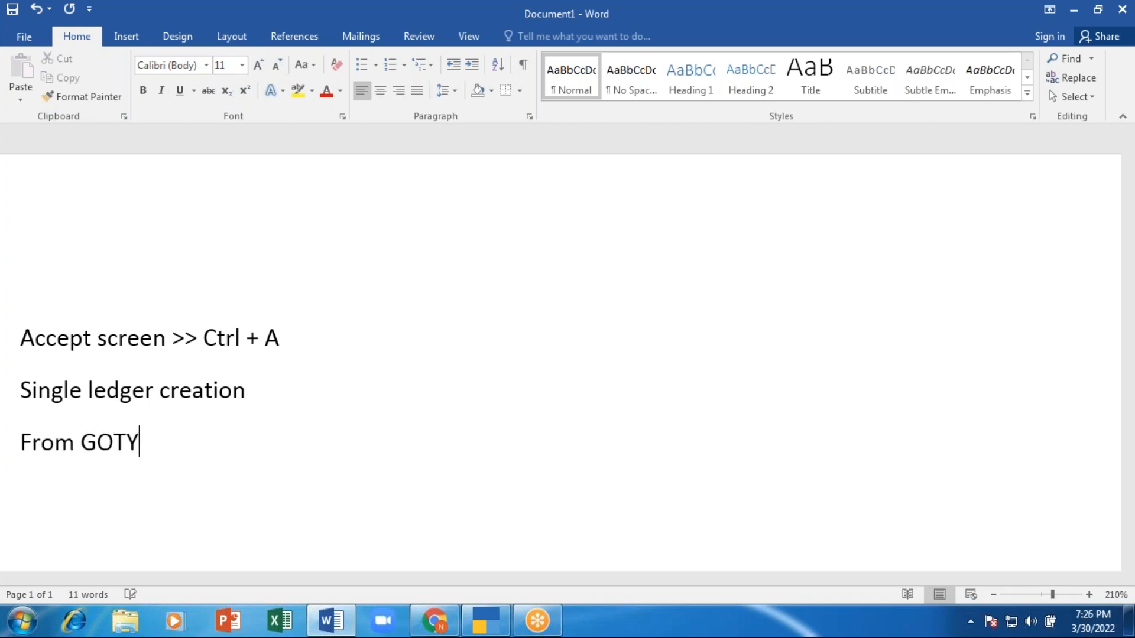
key(BackSpace)
text(>> create)
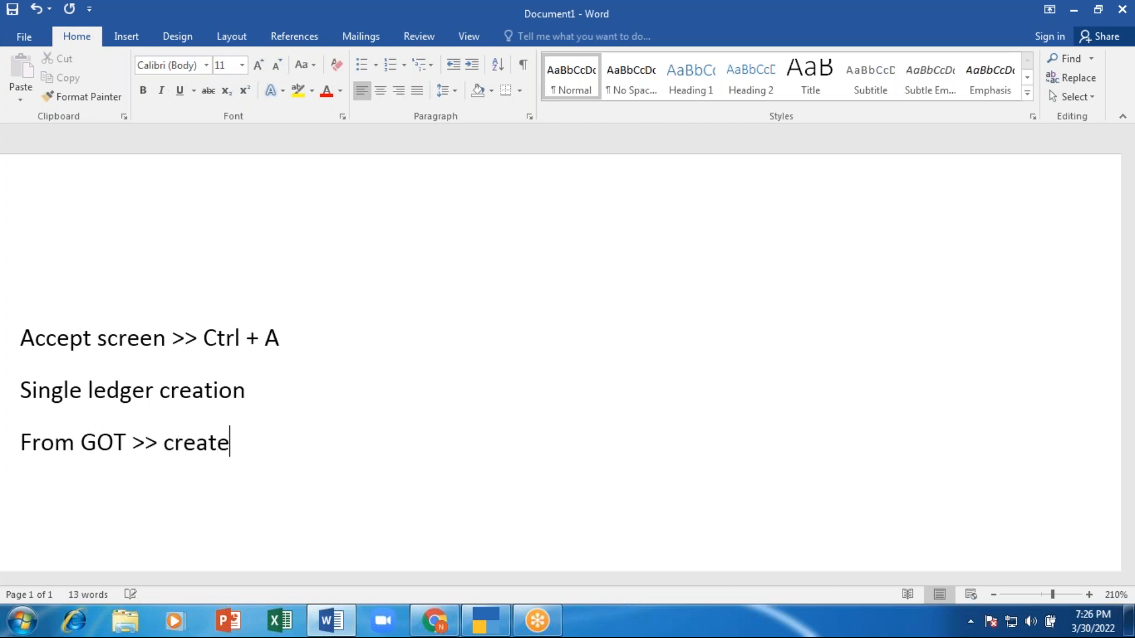
text( >> ledgd)
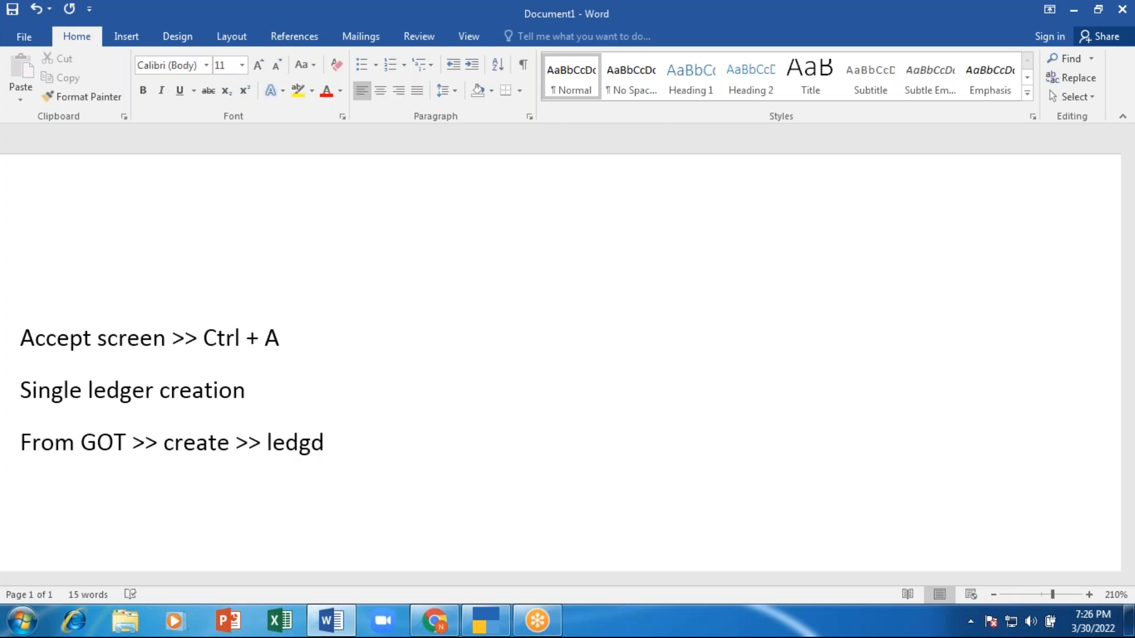
key(BackSpace)
text(er > a)
Step: Complete the single ledger creation path line with the words "as per required ledger"
key(BackSpace)
text(as per )
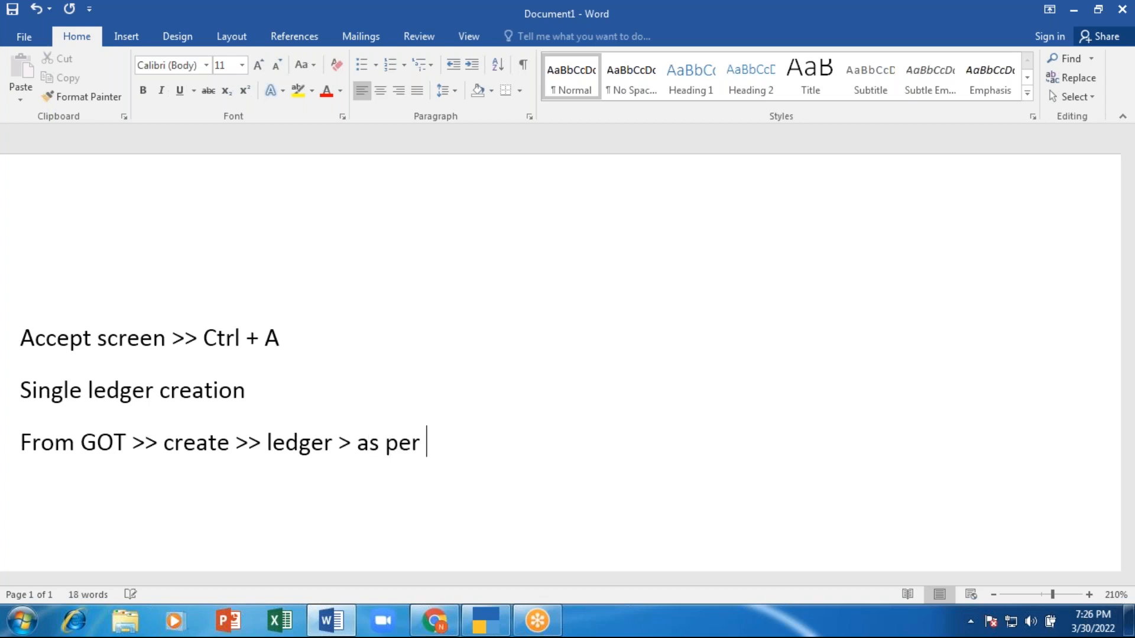
text(your req)
key(BackSpace)
key(BackSpace)
key(BackSpace)
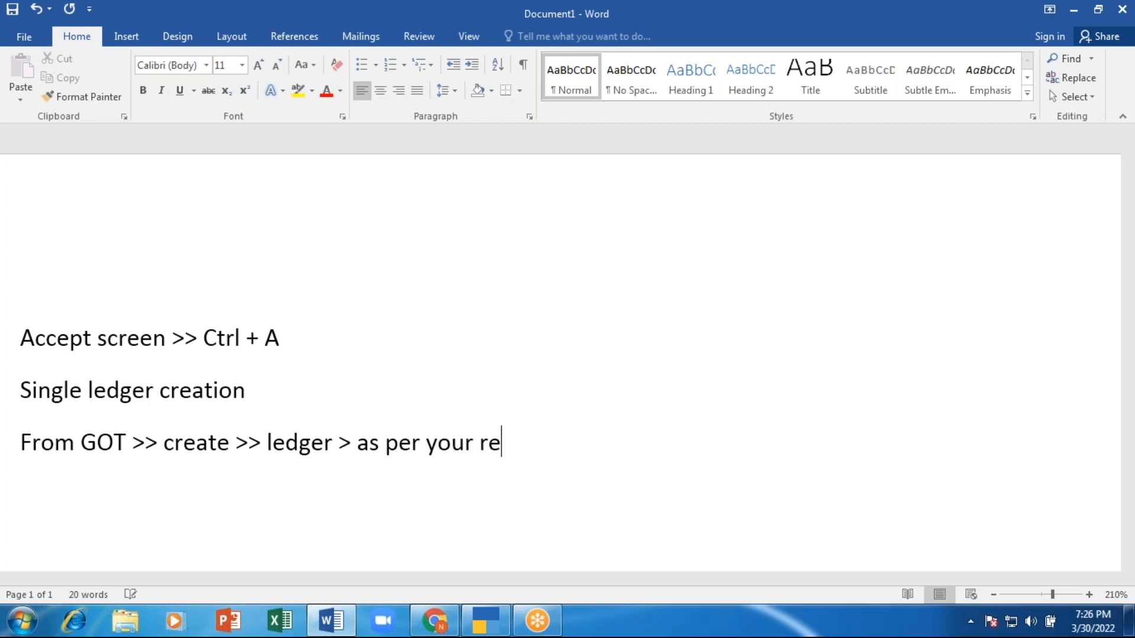
key(BackSpace)
key(BackSpace)
key(BackSpace)
key(BackSpace)
key(BackSpace)
key(BackSpace)
text(q)
key(BackSpace)
text(e)
key(BackSpace)
text(r)
key(BackSpace)
text(requ)
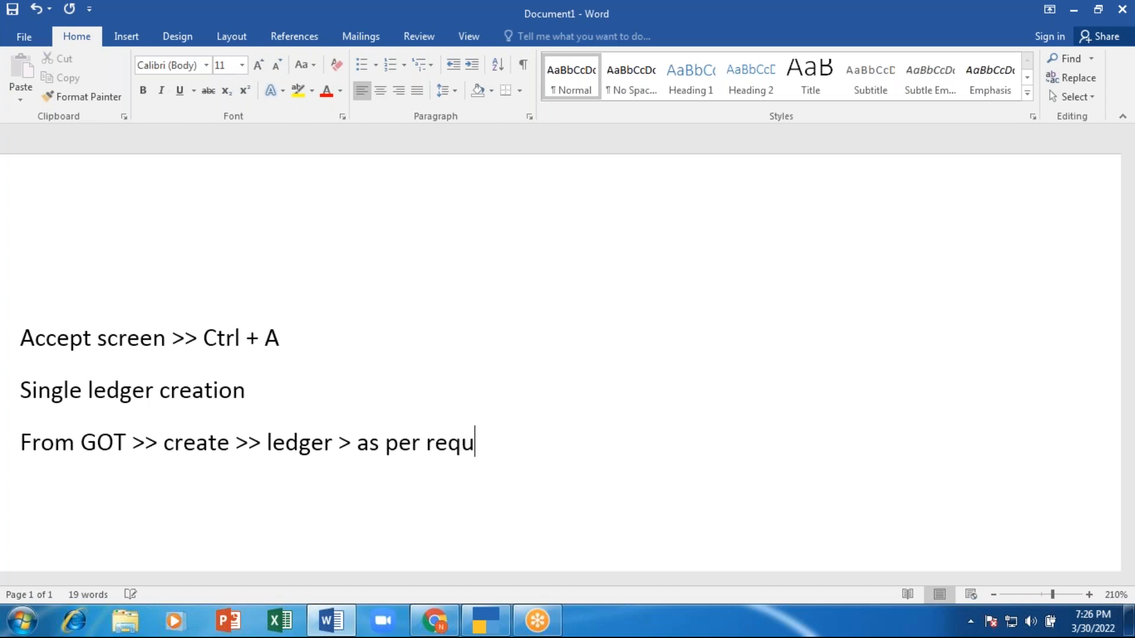
text(ired ledger)
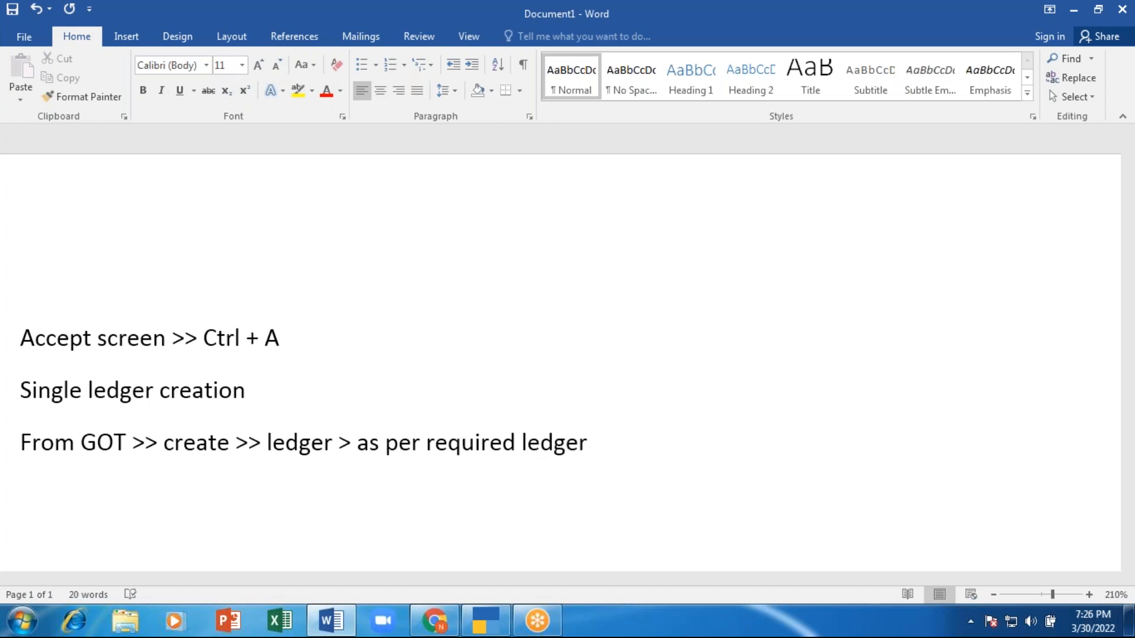
Step: Add the heading line "Multi ledger creation" below the single ledger path and begin a new line under it
key(Return)
text(multi ledger)
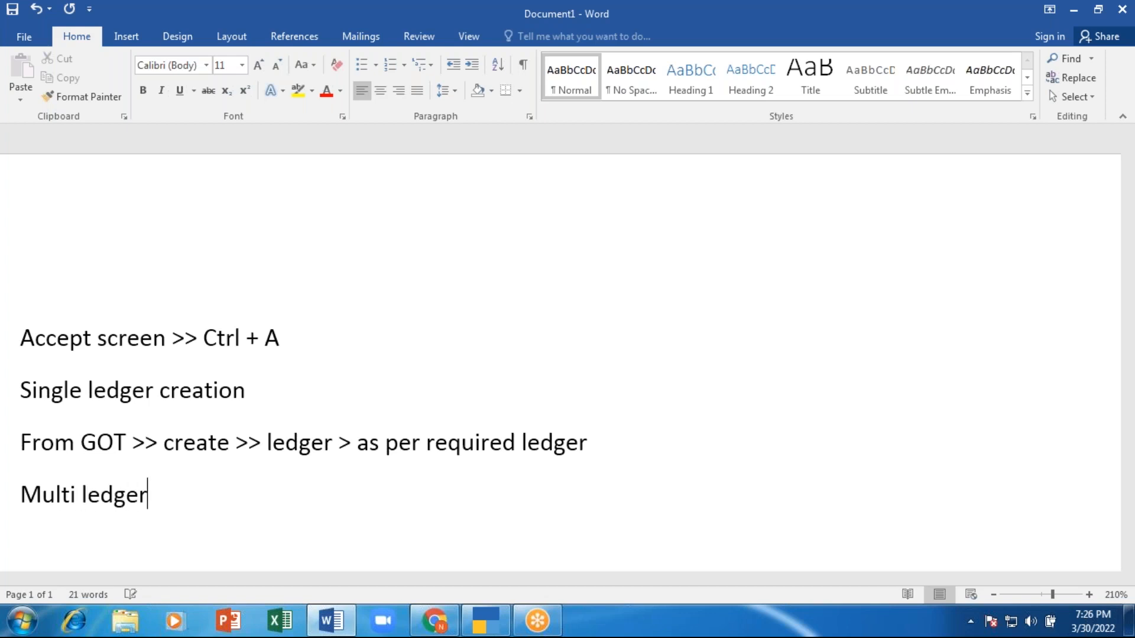
text(reation)
key(Return)
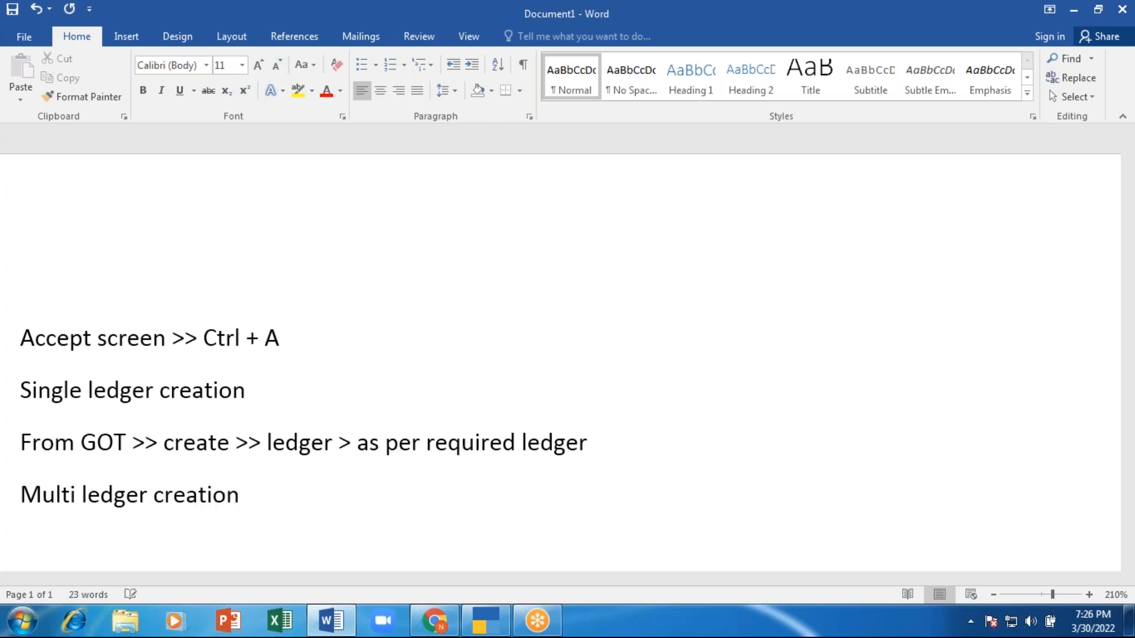
Step: Write "From GOT >> Chart of Account" on the line below the "Multi ledger creation" heading
text(From GOT >>)
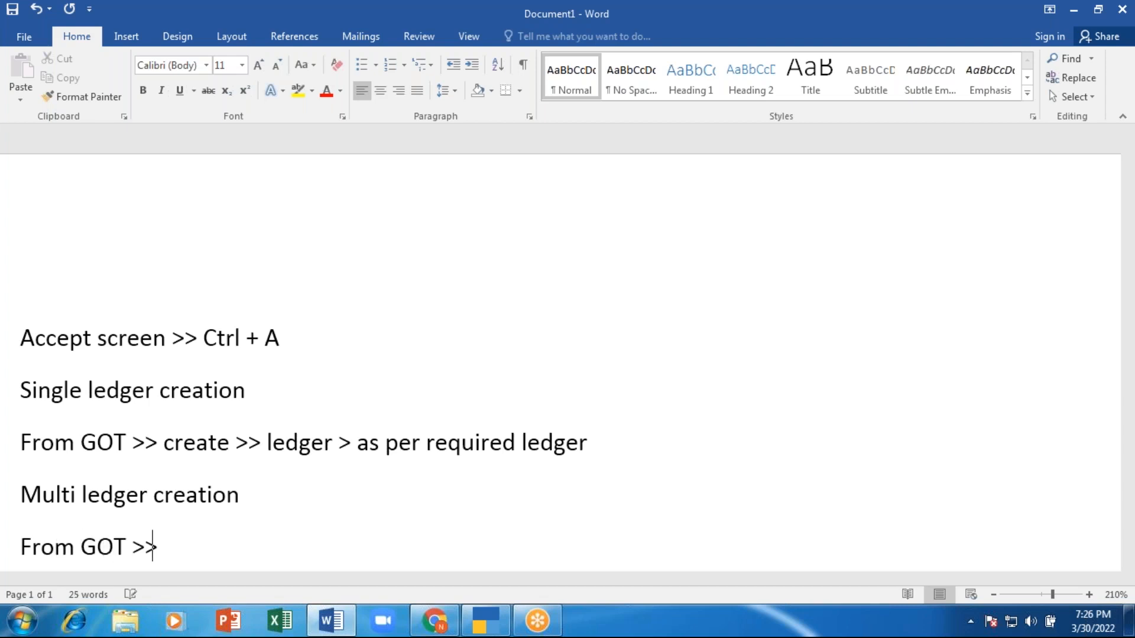
text( Char)
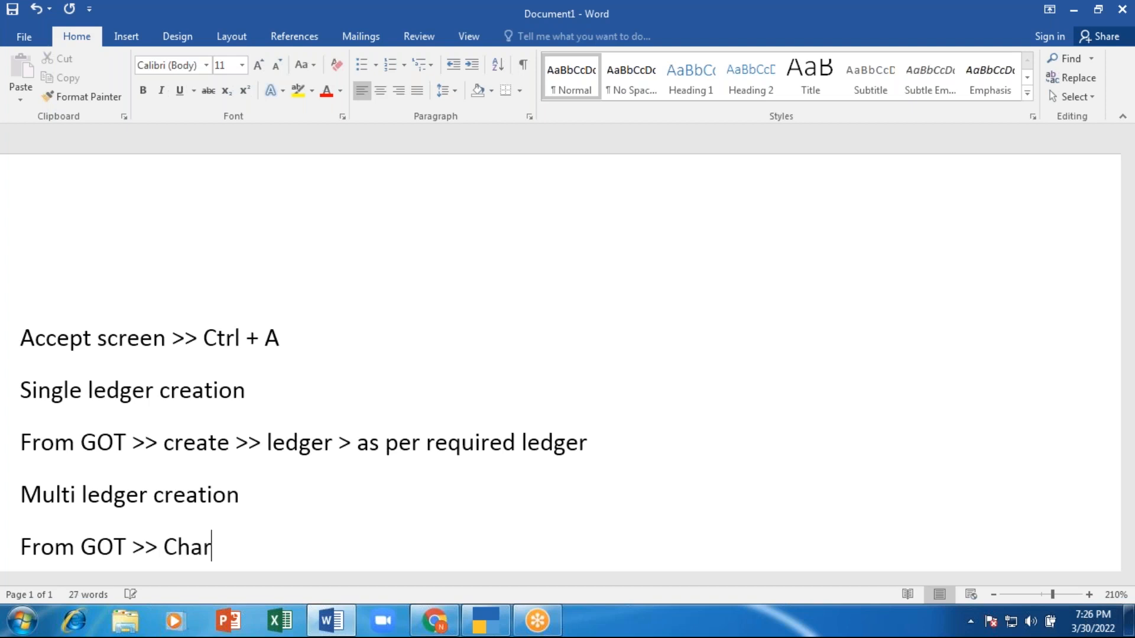
text(t of Acc)
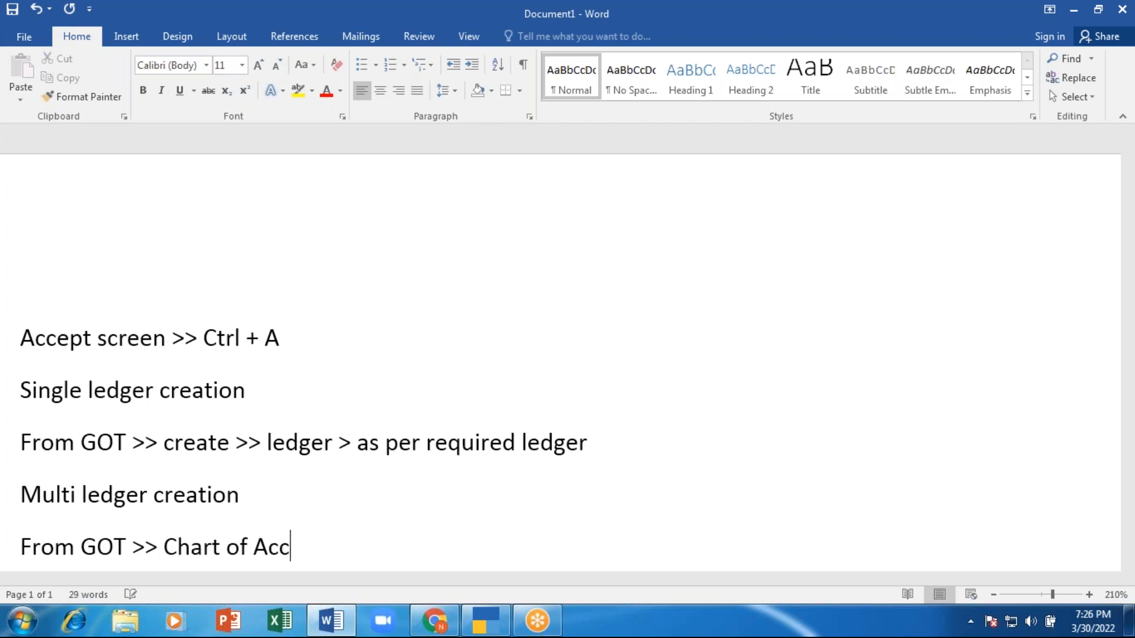
text(out >>)
key(BackSpace)
key(BackSpace)
key(BackSpace)
key(BackSpace)
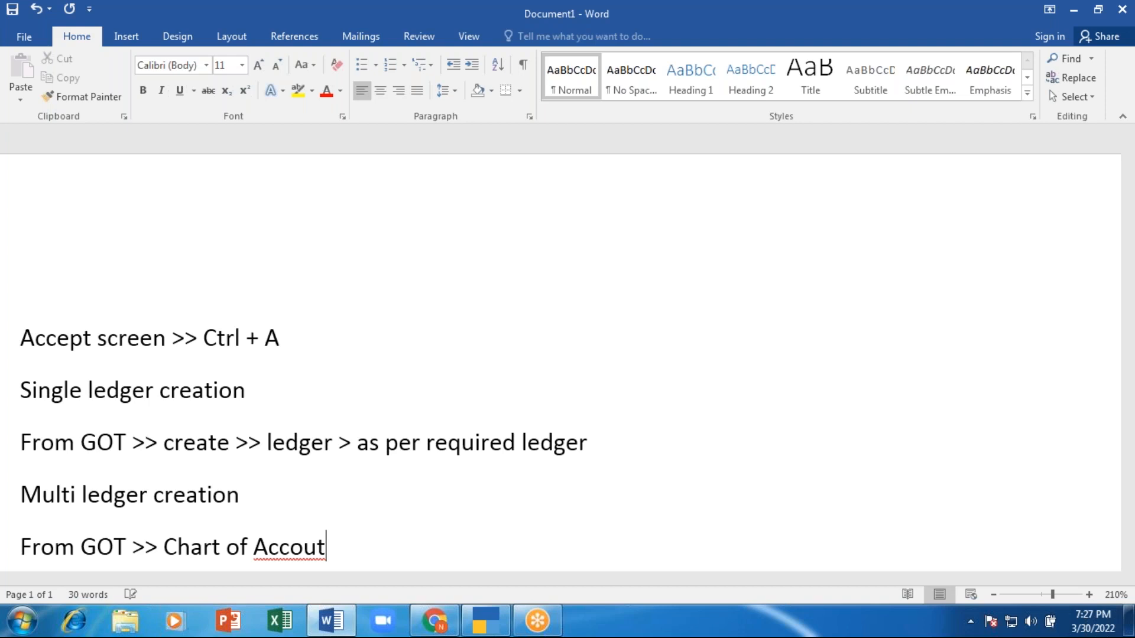
text(nt)
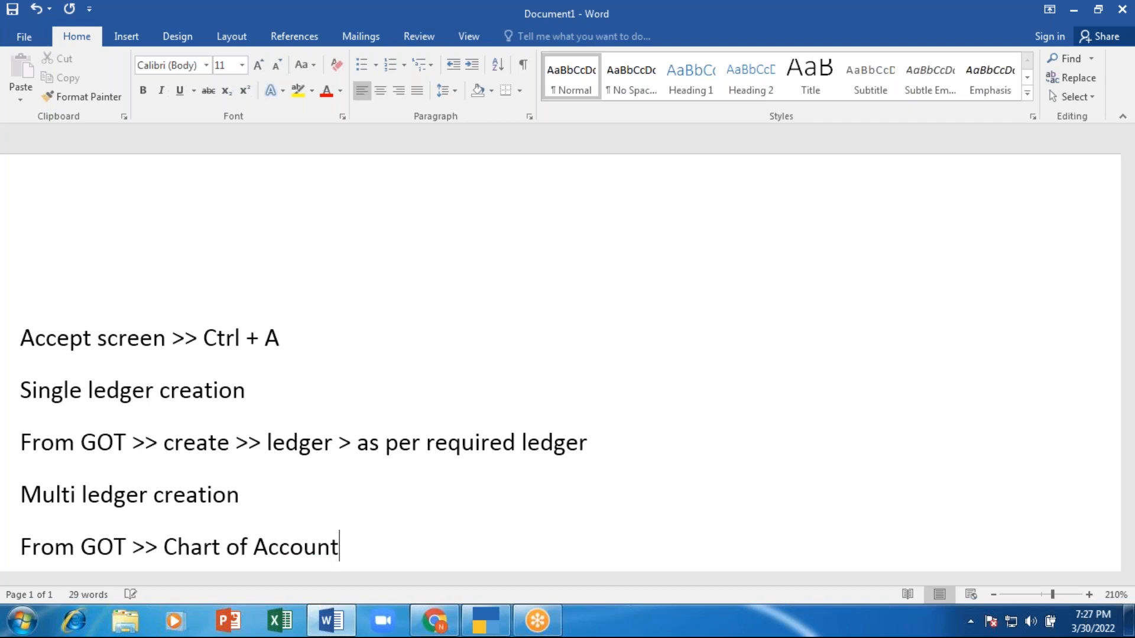
Step: Make the last word "Accounts" and continue the line with ">> ledger >> Alt + H (multi master) >> multi Alter >> keep creating ledger"
text(s >> ledger >> Alt )
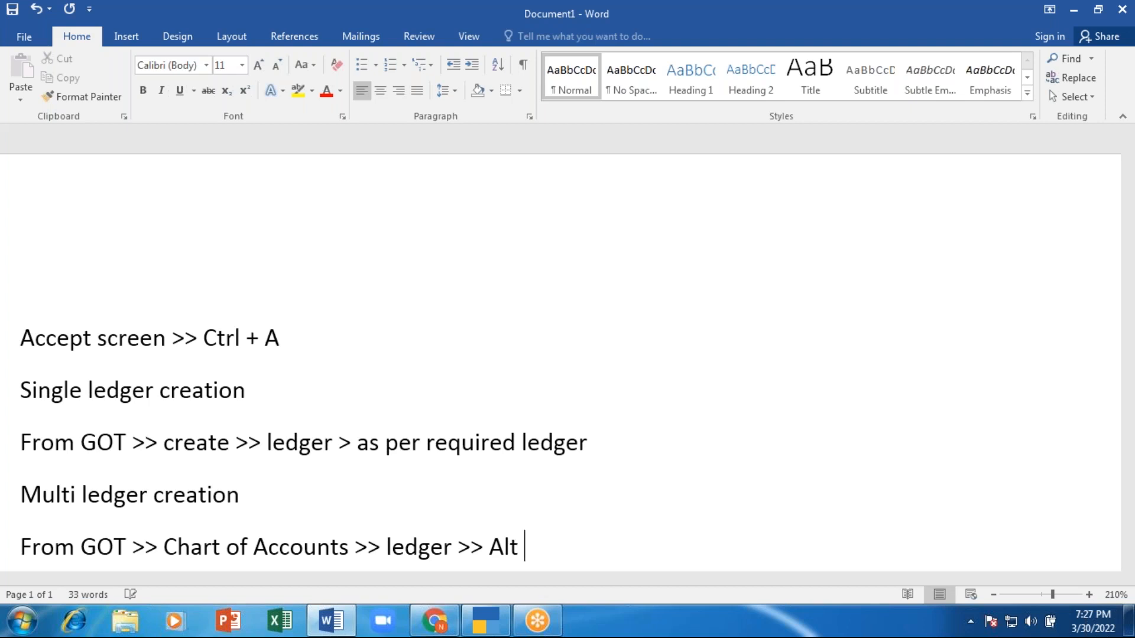
text(+ H (multi master))
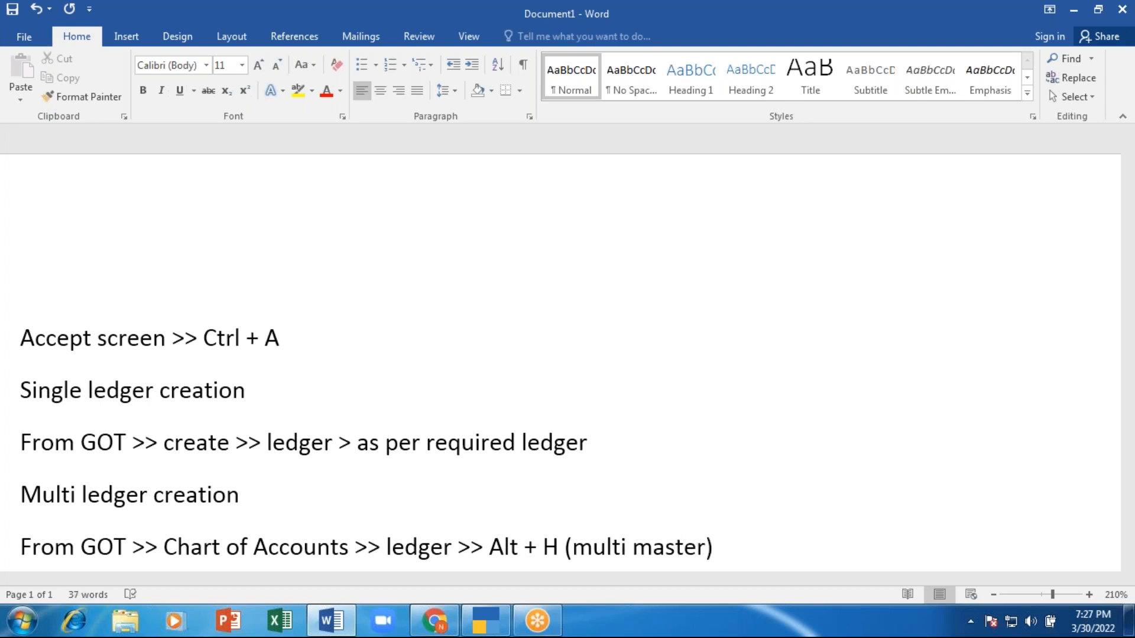
text( >> multi Alter)
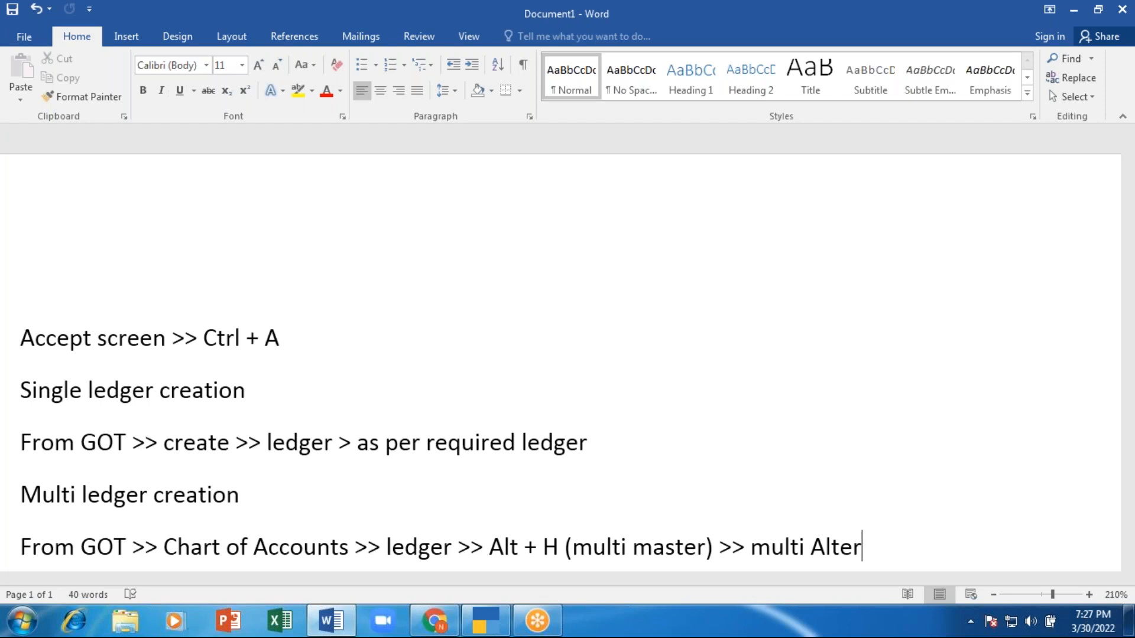
key(Return)
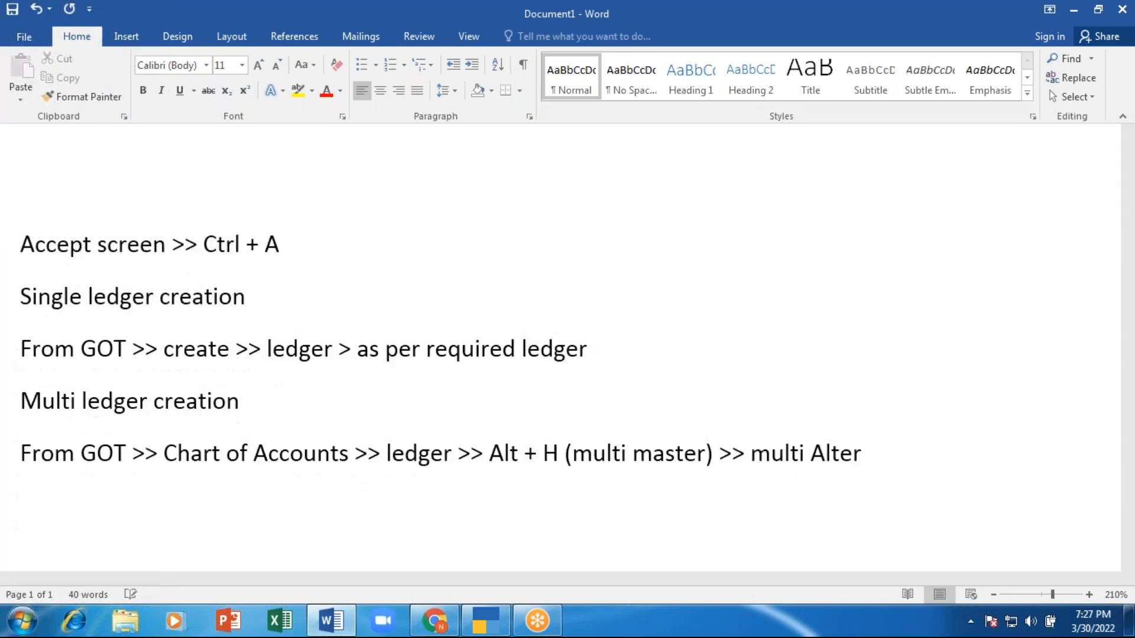
text(>> keep cr)
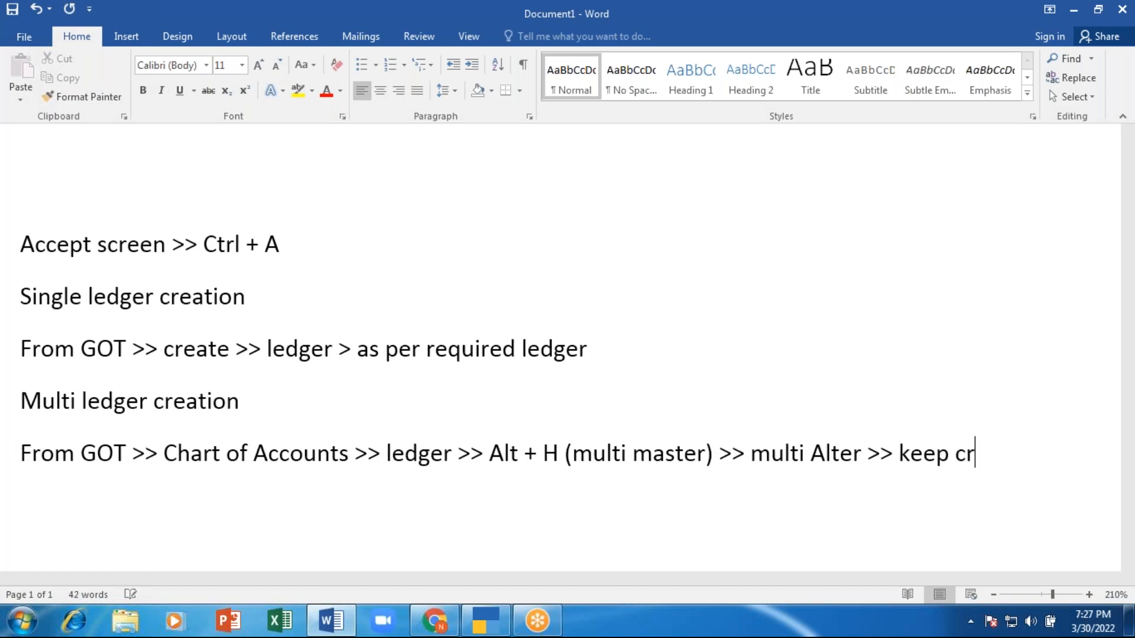
text(eating)
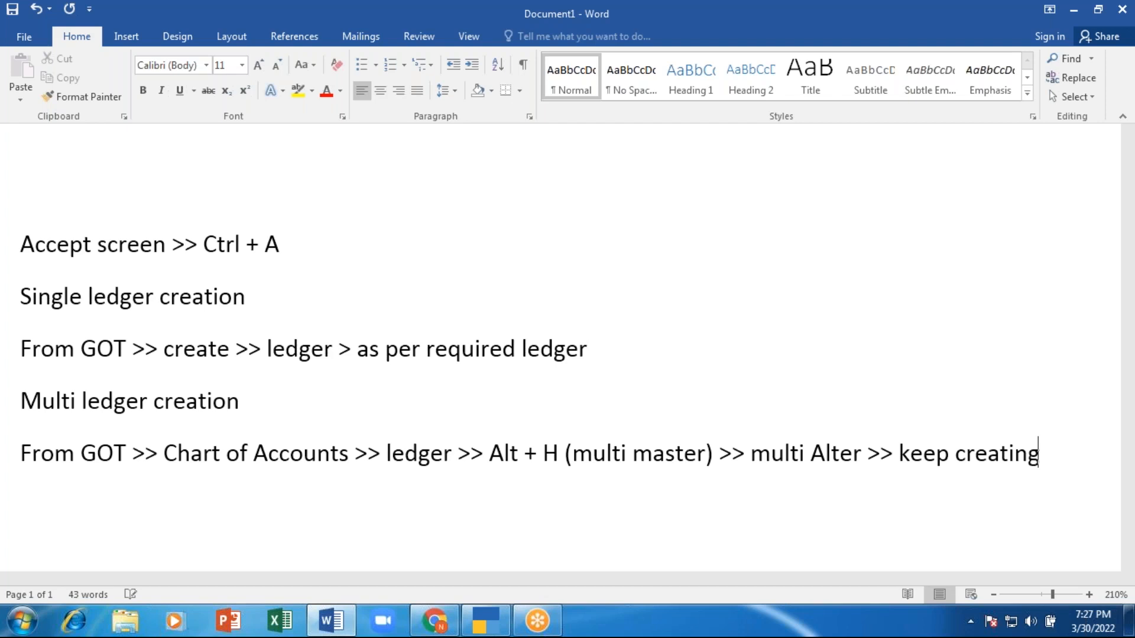
text( ledger)
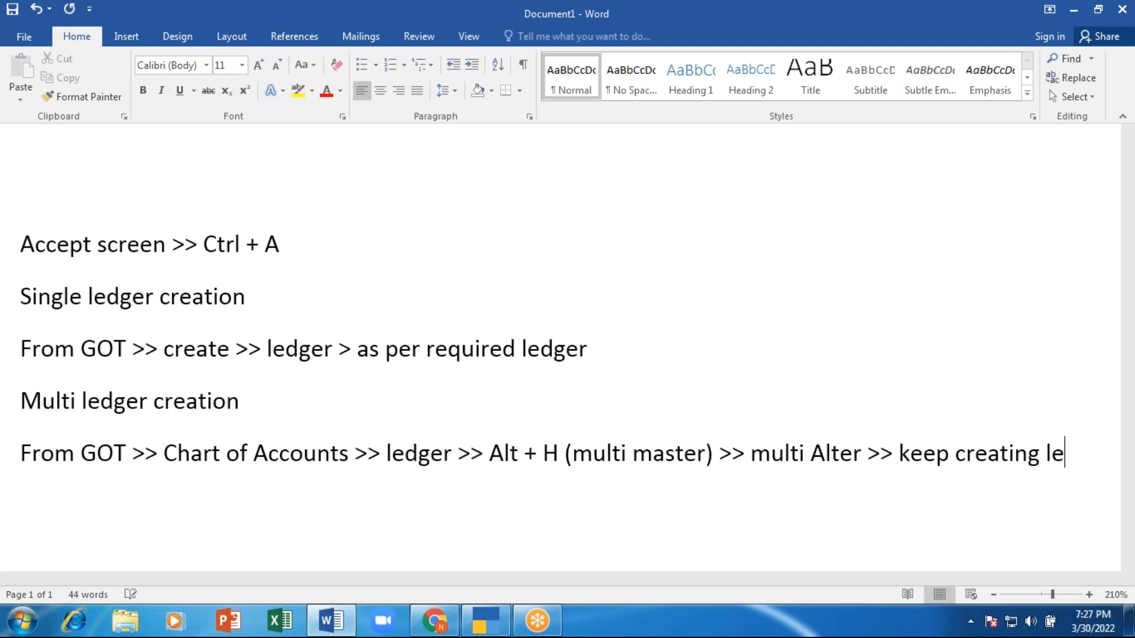